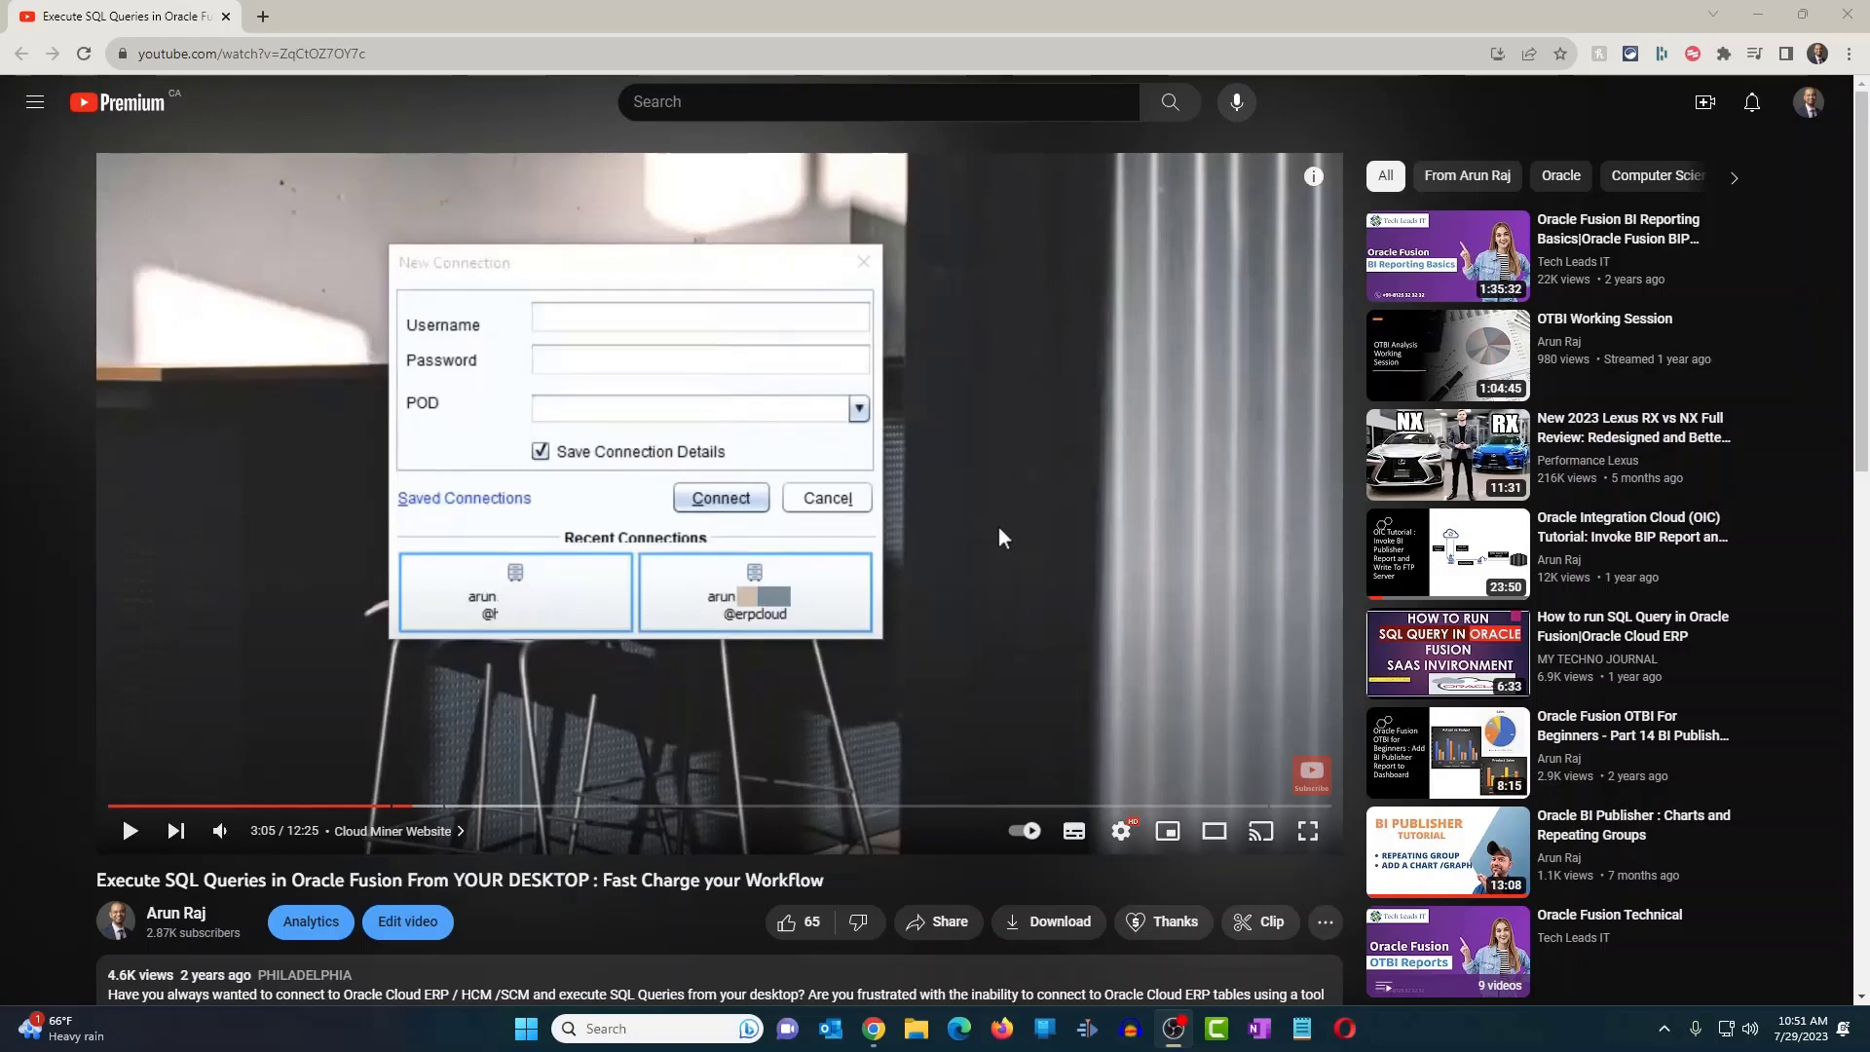
- Search Windows for 'cloud' and launch the Cloud Miner app
left_click(1790, 966)
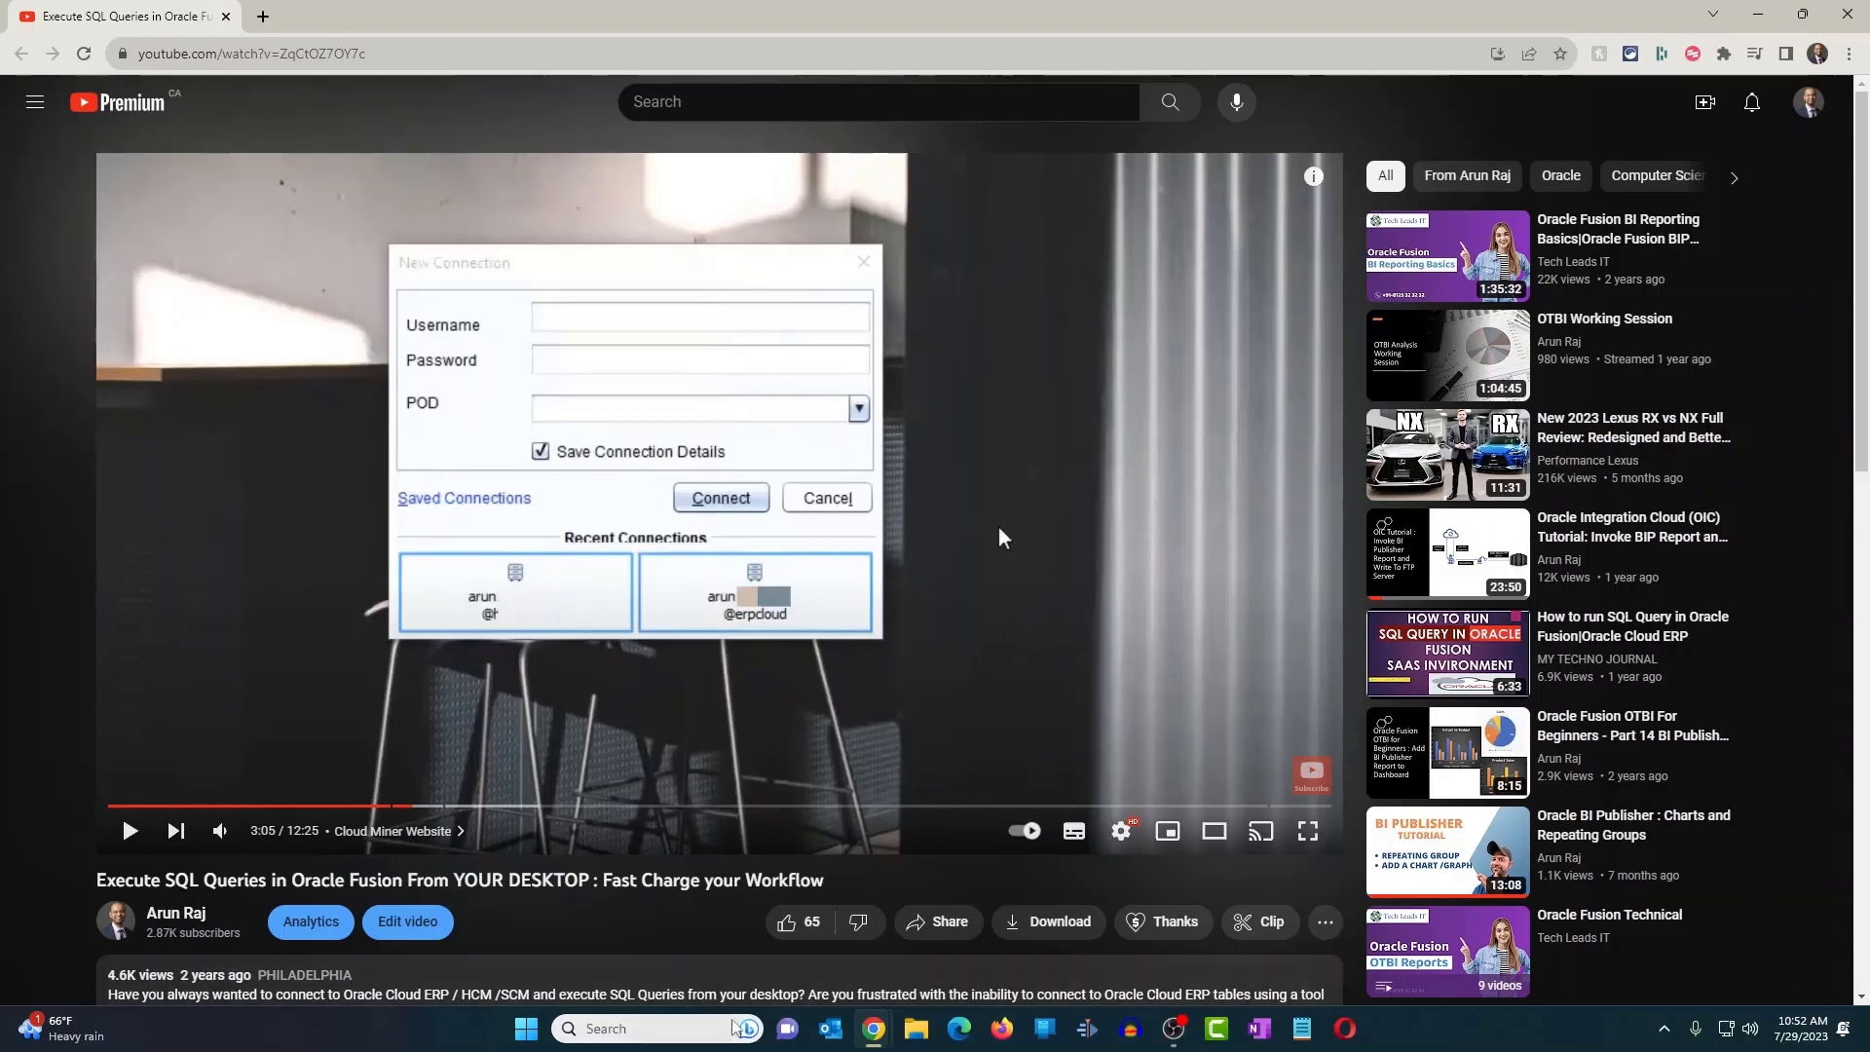
left_click(701, 1030)
type("cloud")
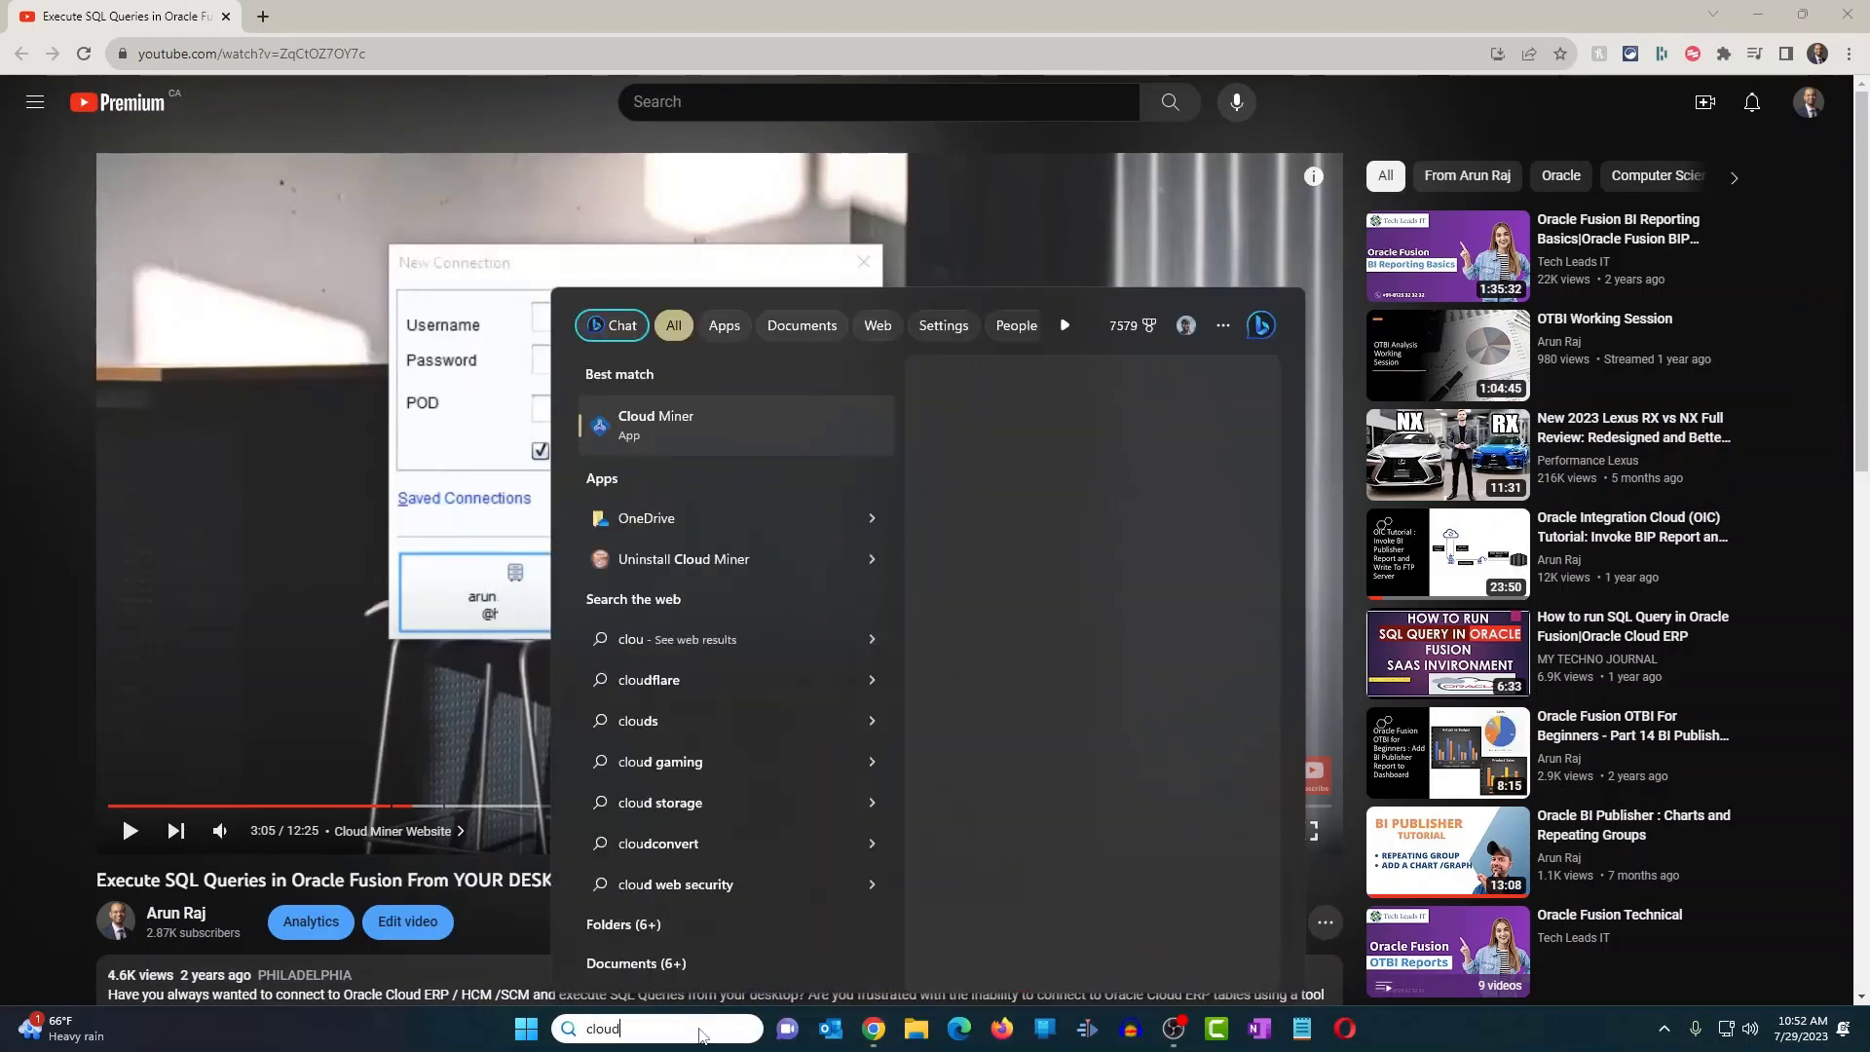
key("Return")
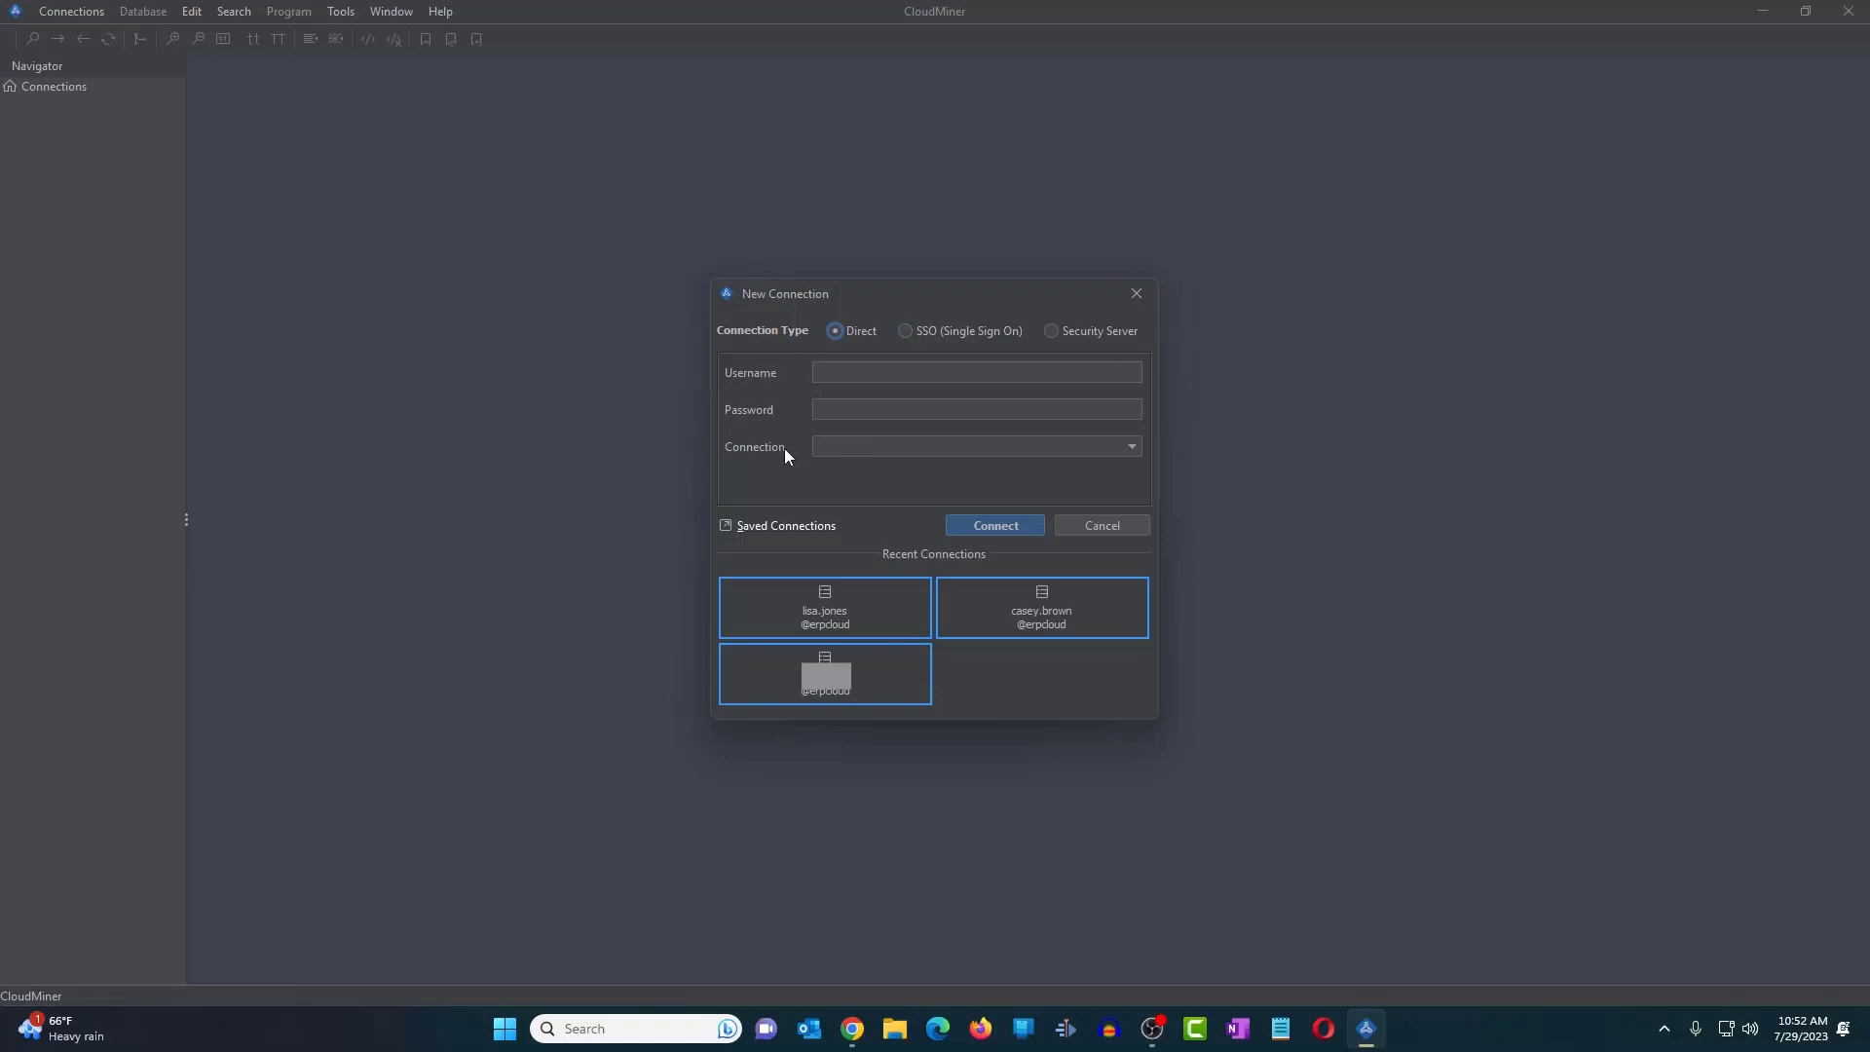
- Check the Connection list, which shows only ERPCloud, then dismiss the New Connection dialog without connecting
left_click(1135, 444)
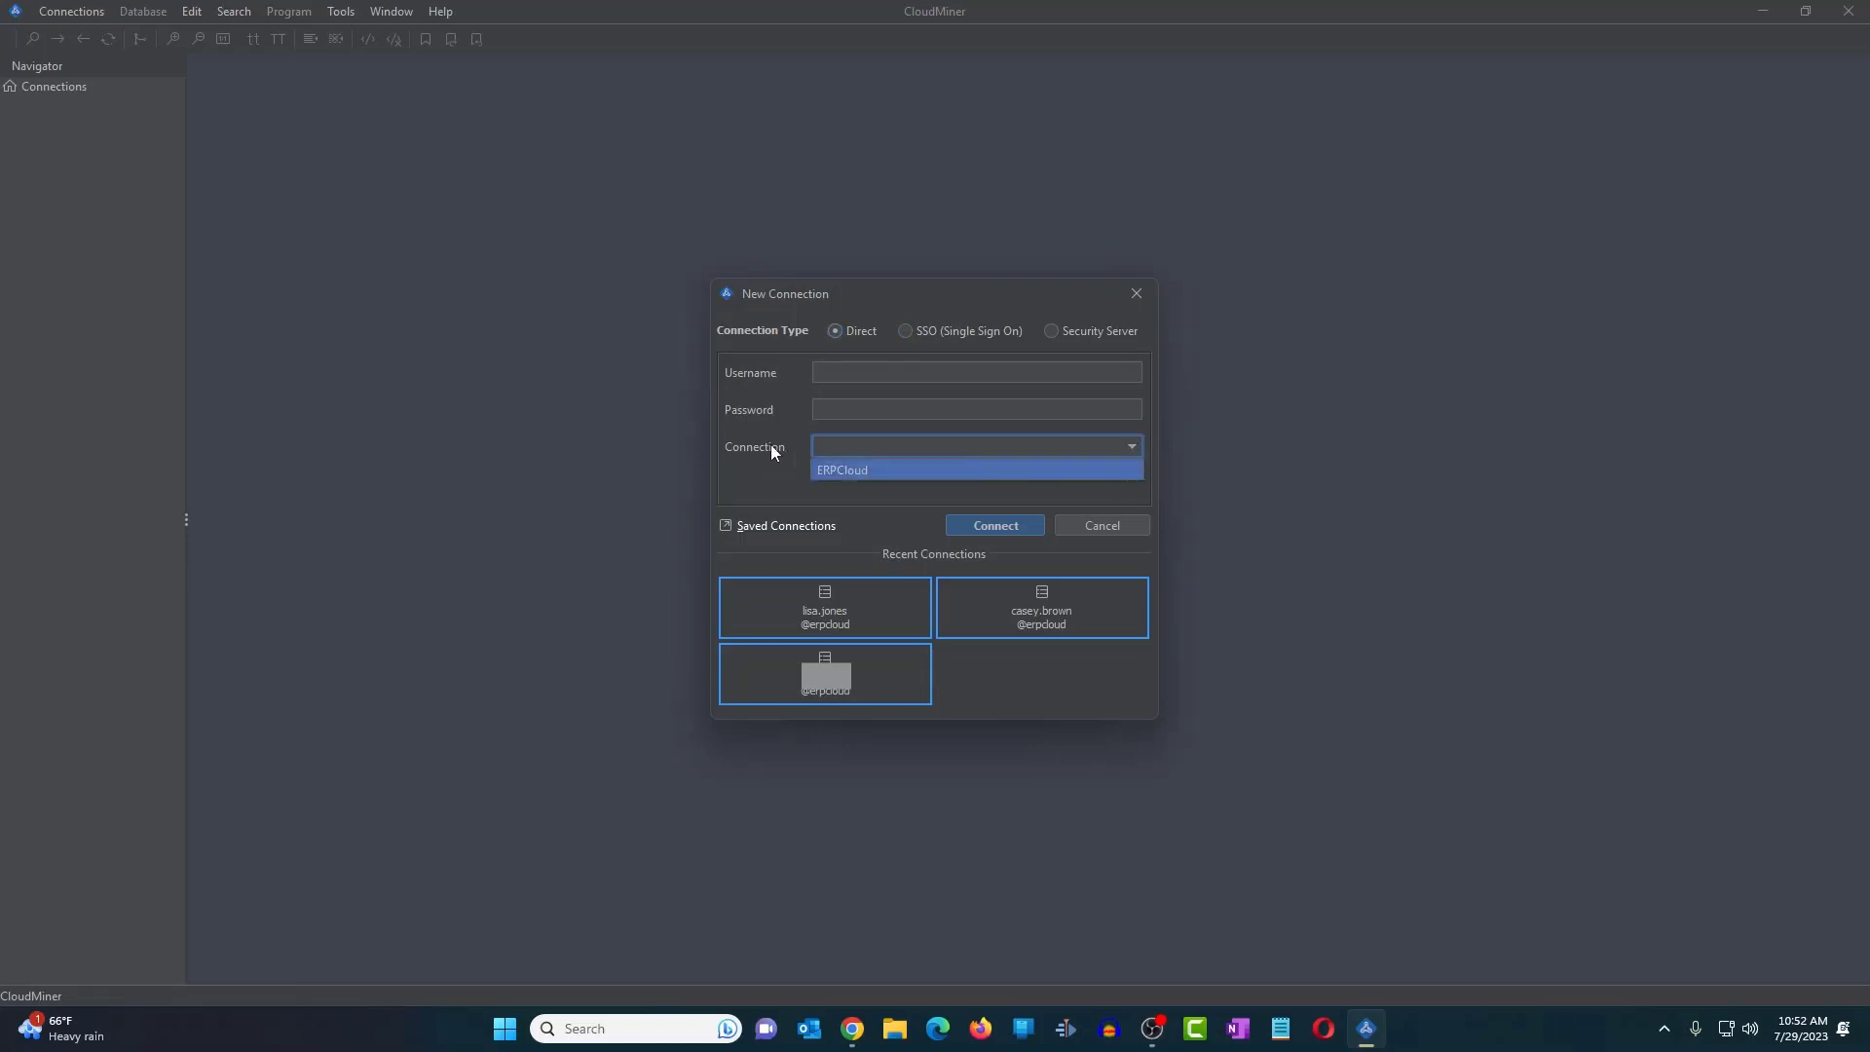
left_click(779, 474)
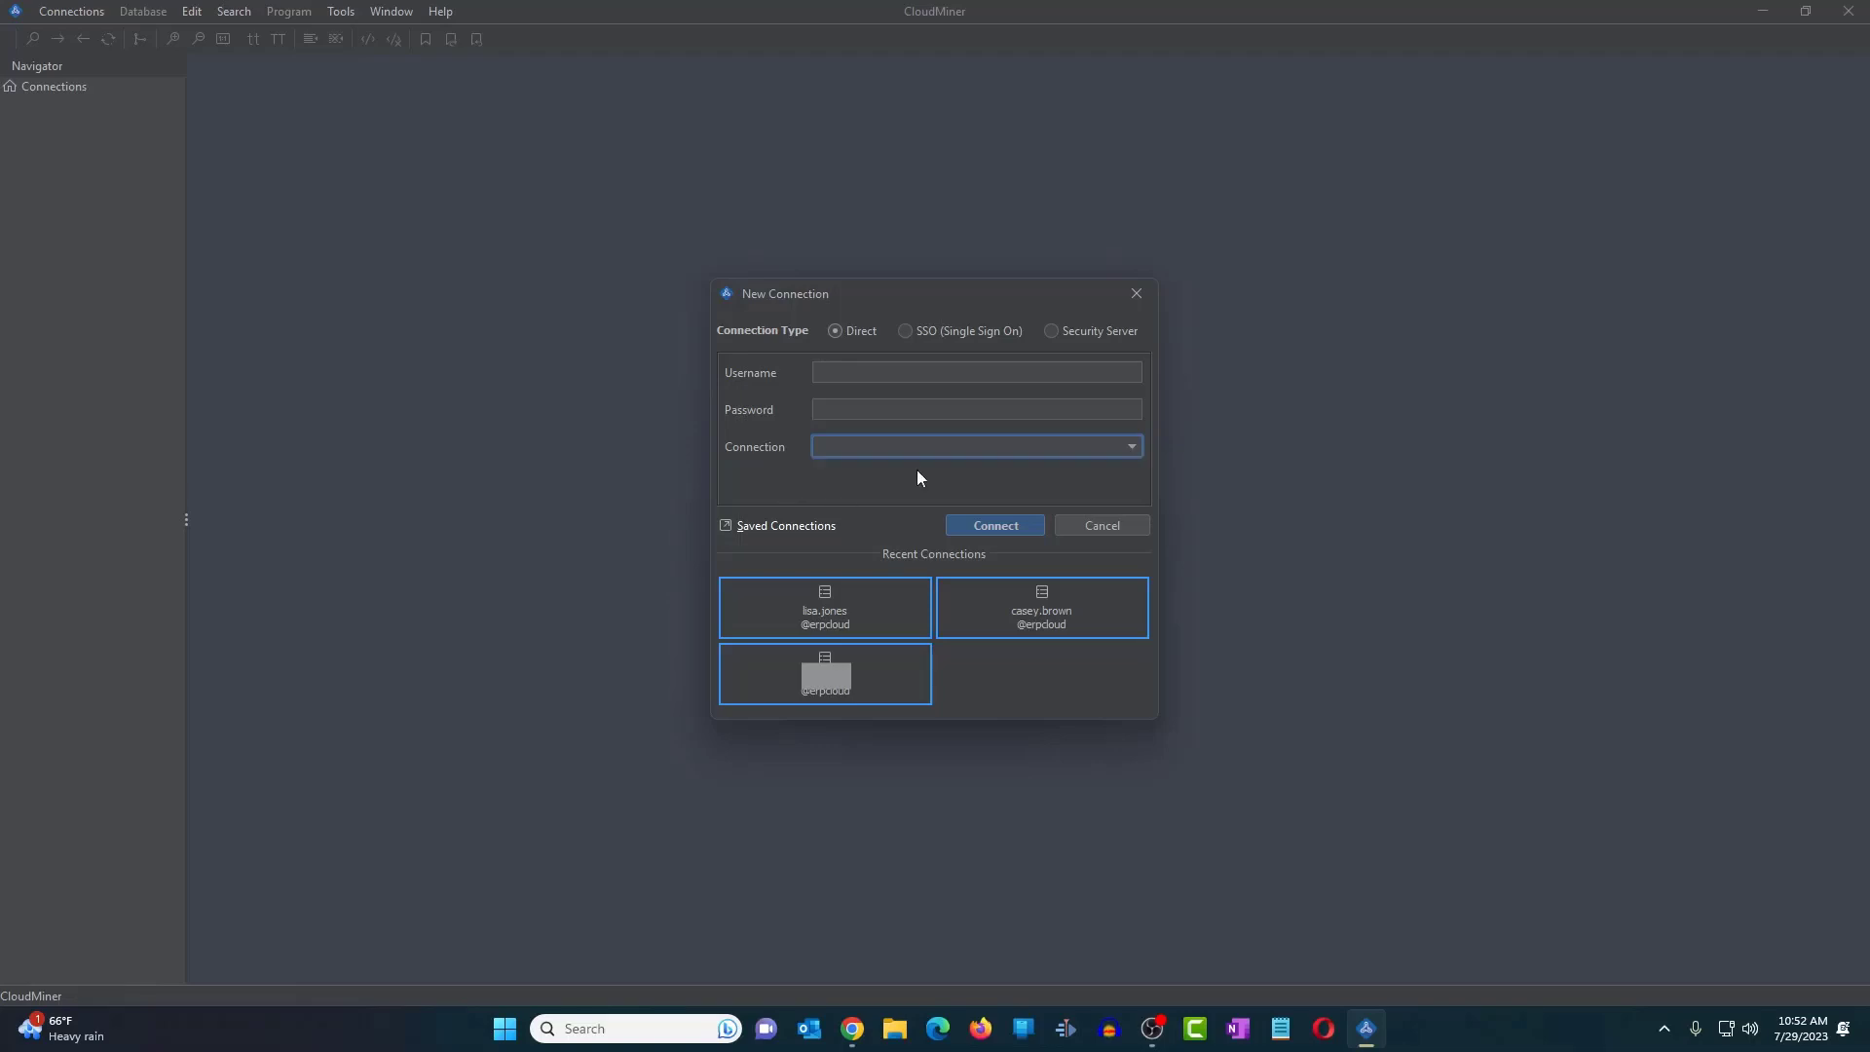
left_click(1131, 448)
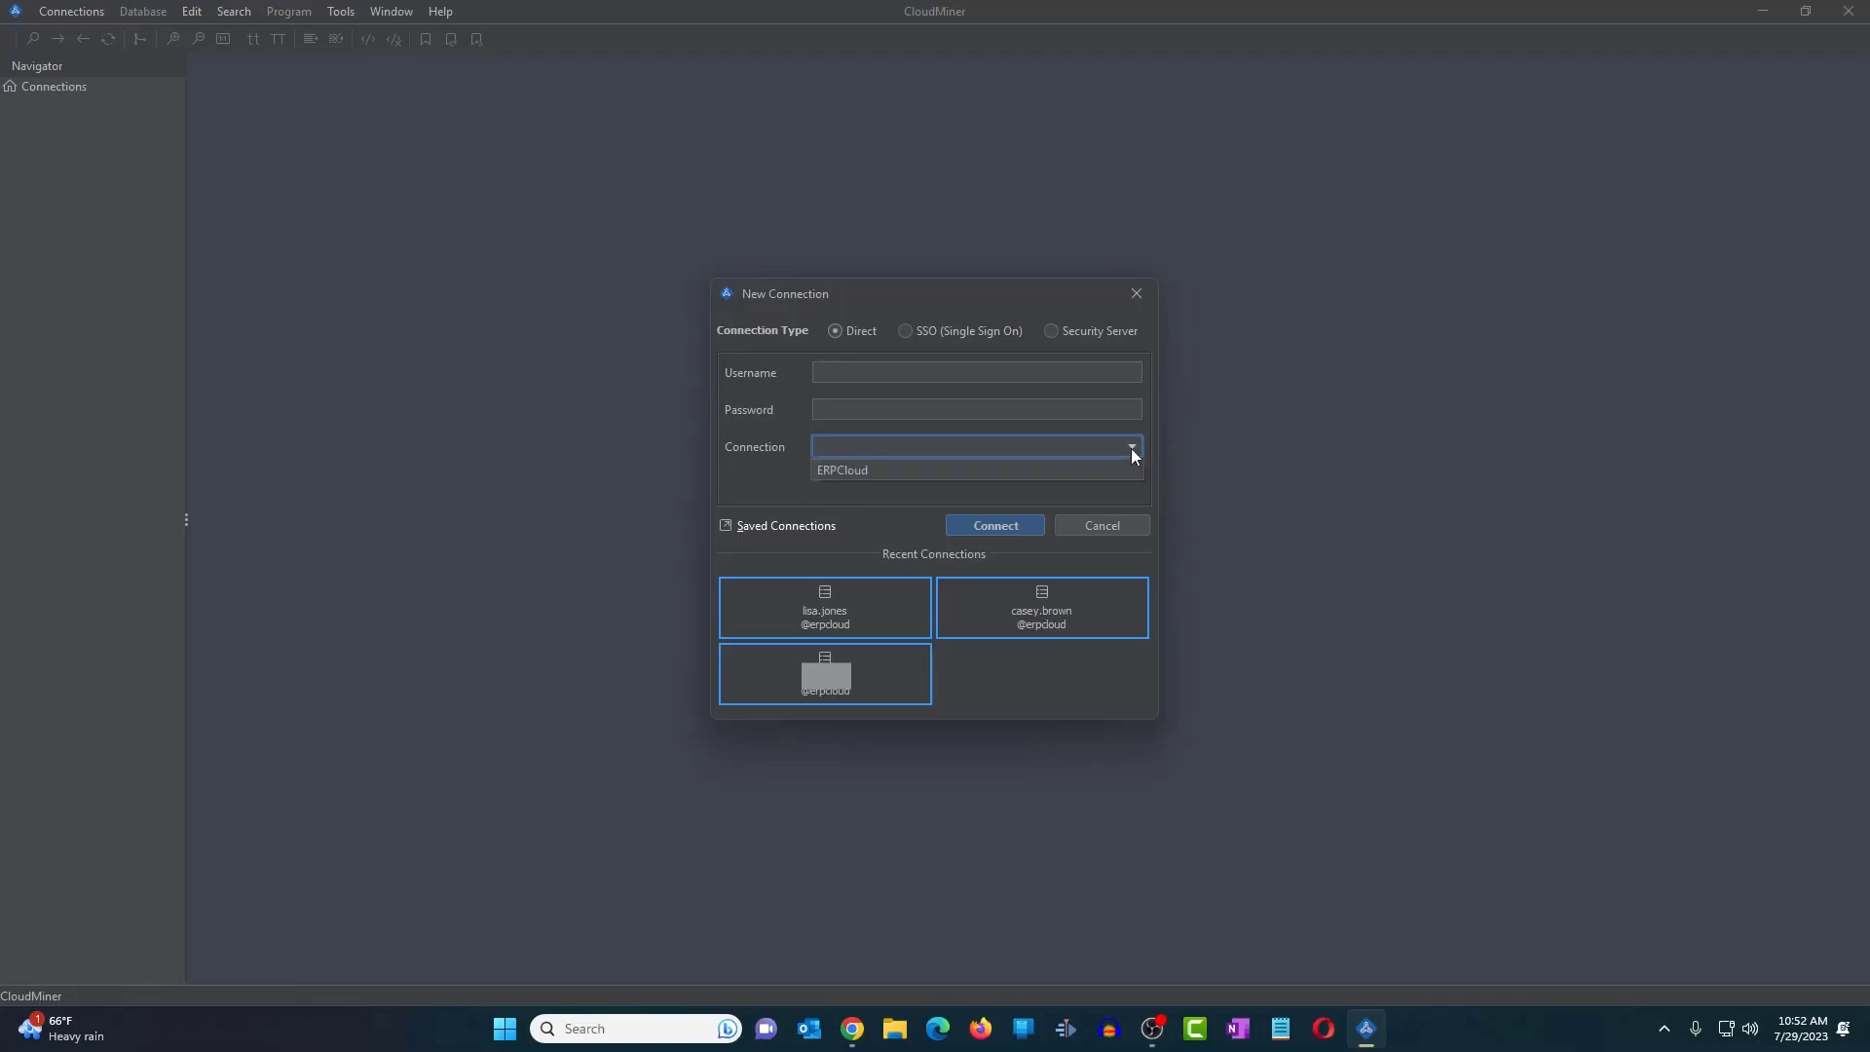
left_click(777, 446)
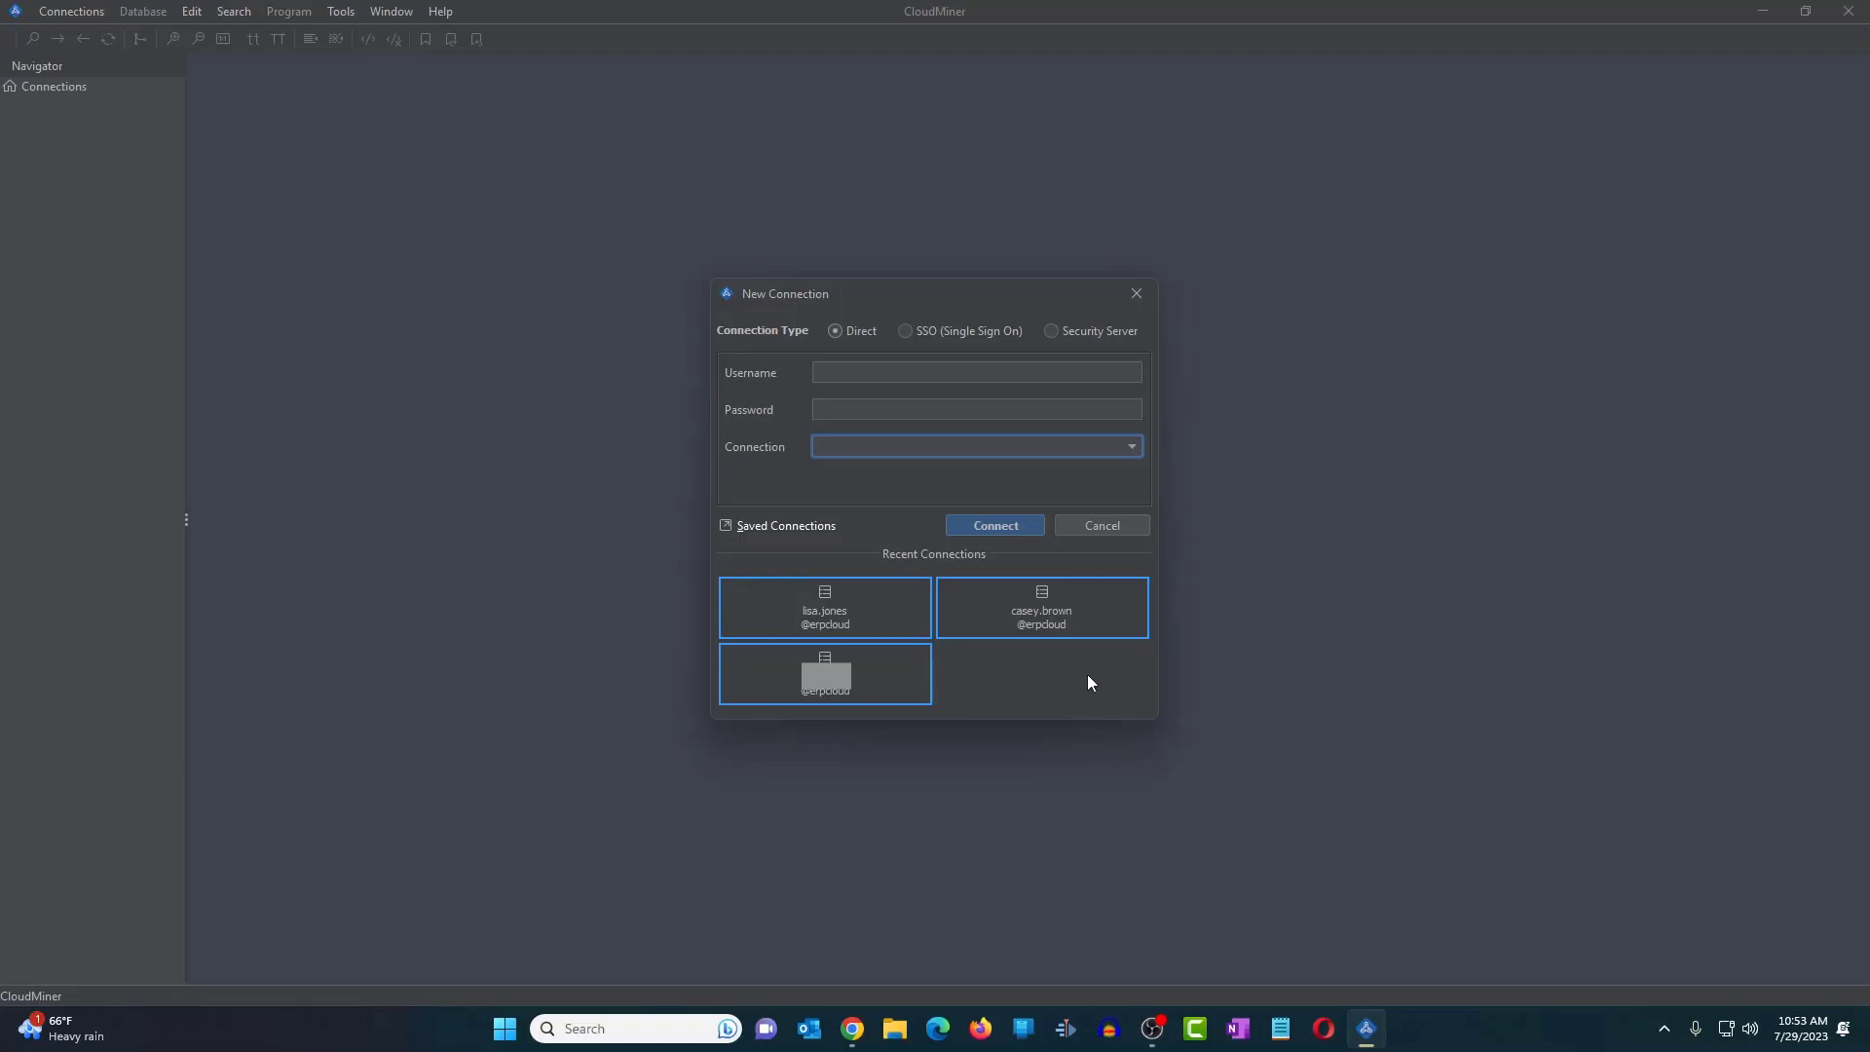
left_click(1138, 293)
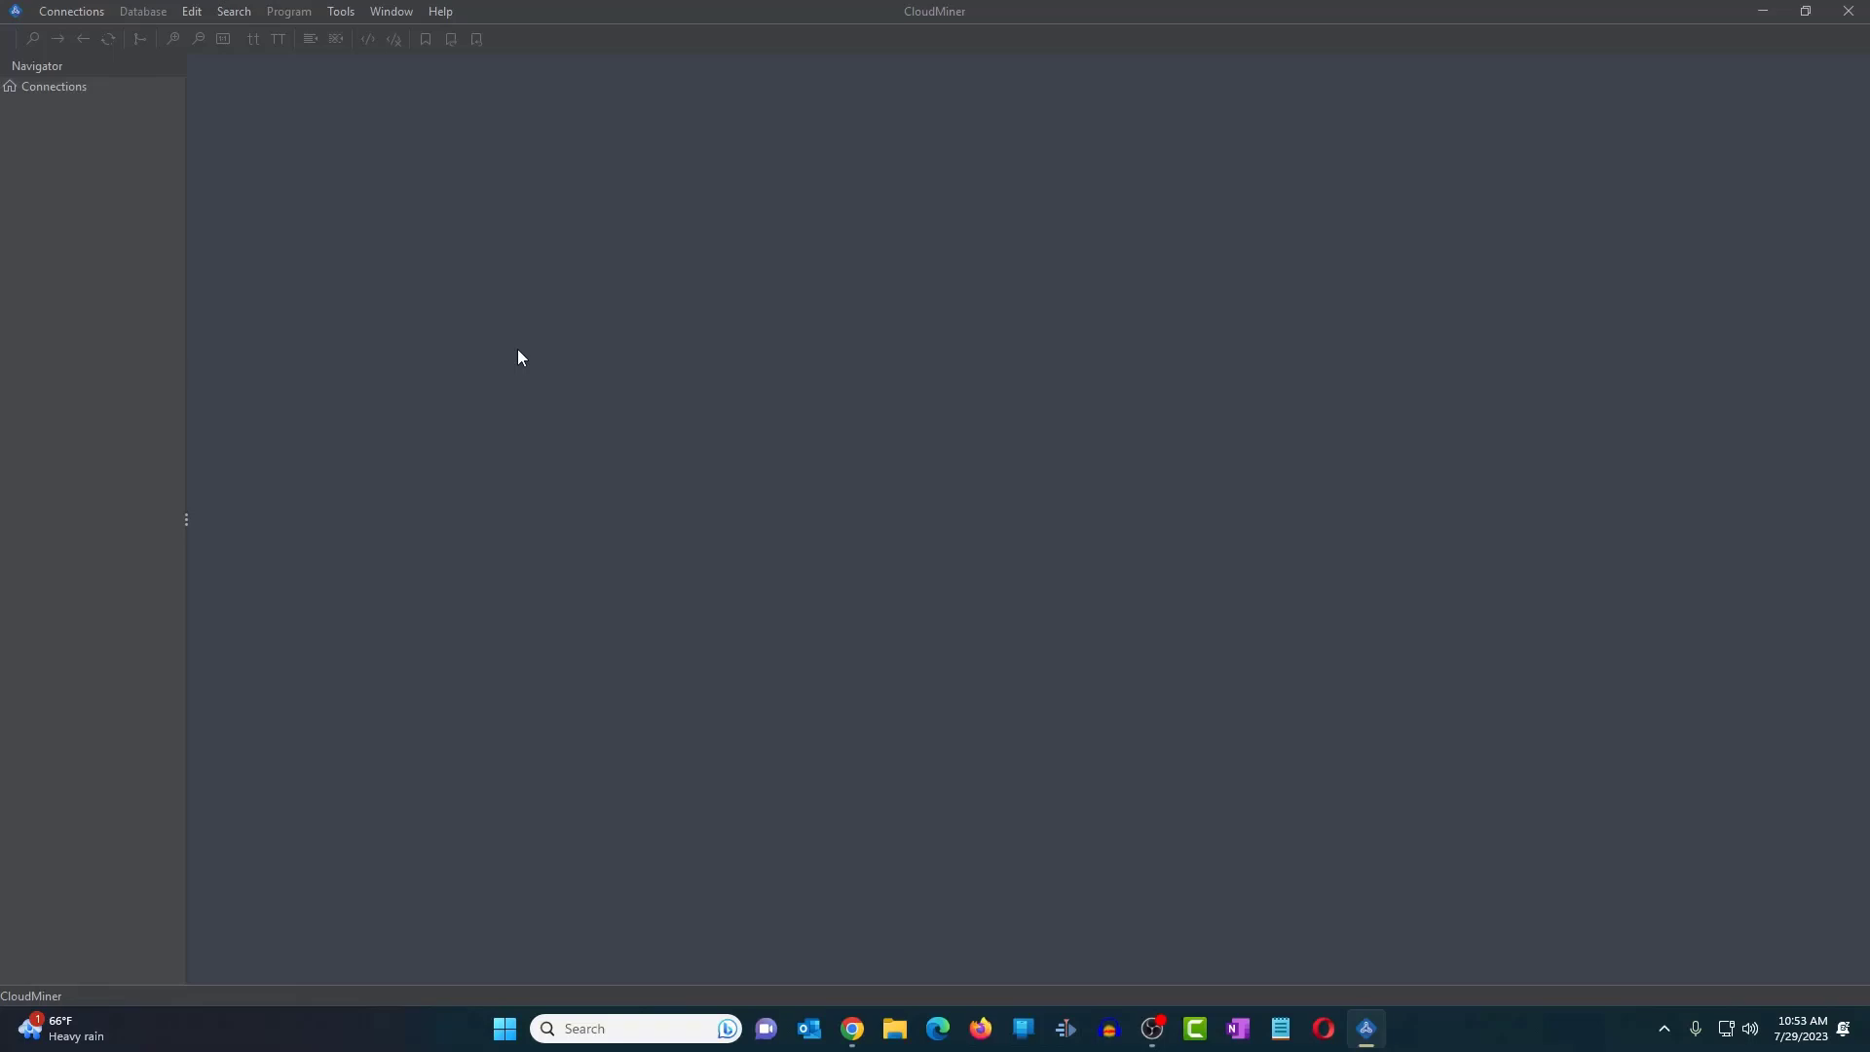
- In Manage Connections, add a connection named ERP_HCM with the pasted POD URL and apply it
left_click(341, 12)
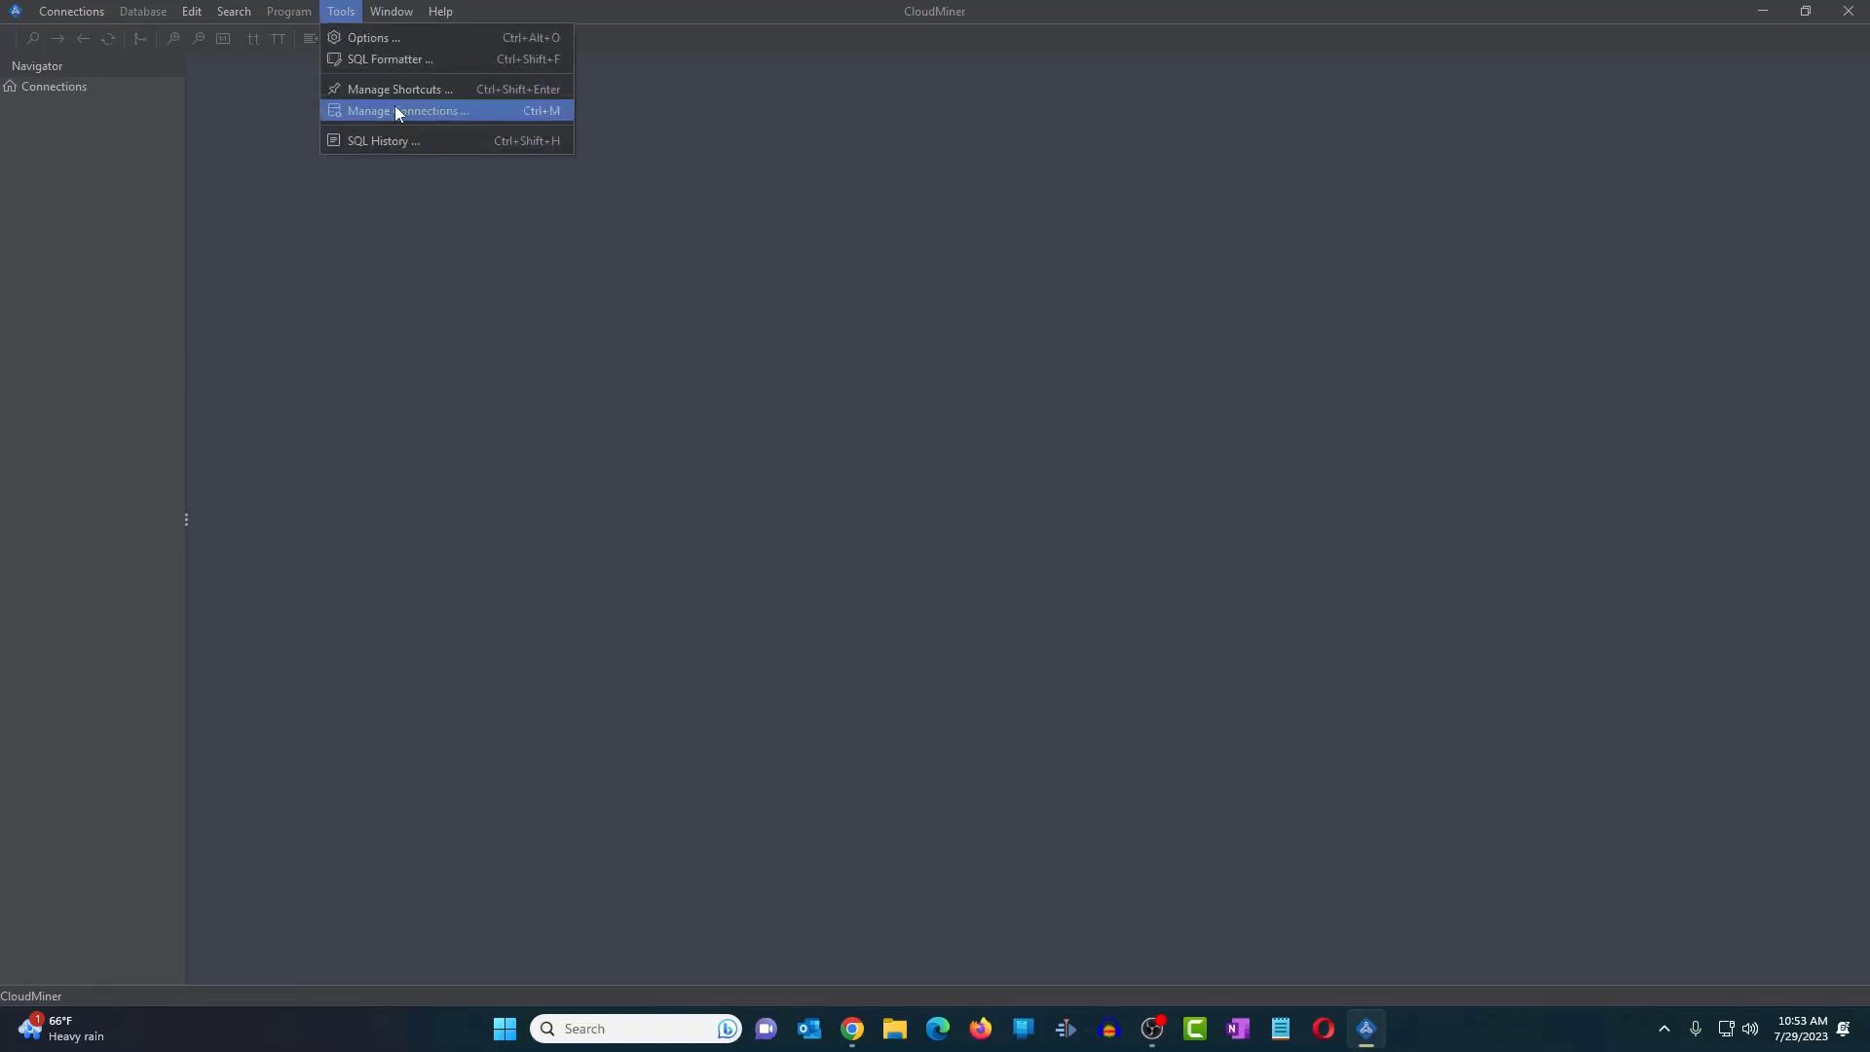
left_click(419, 111)
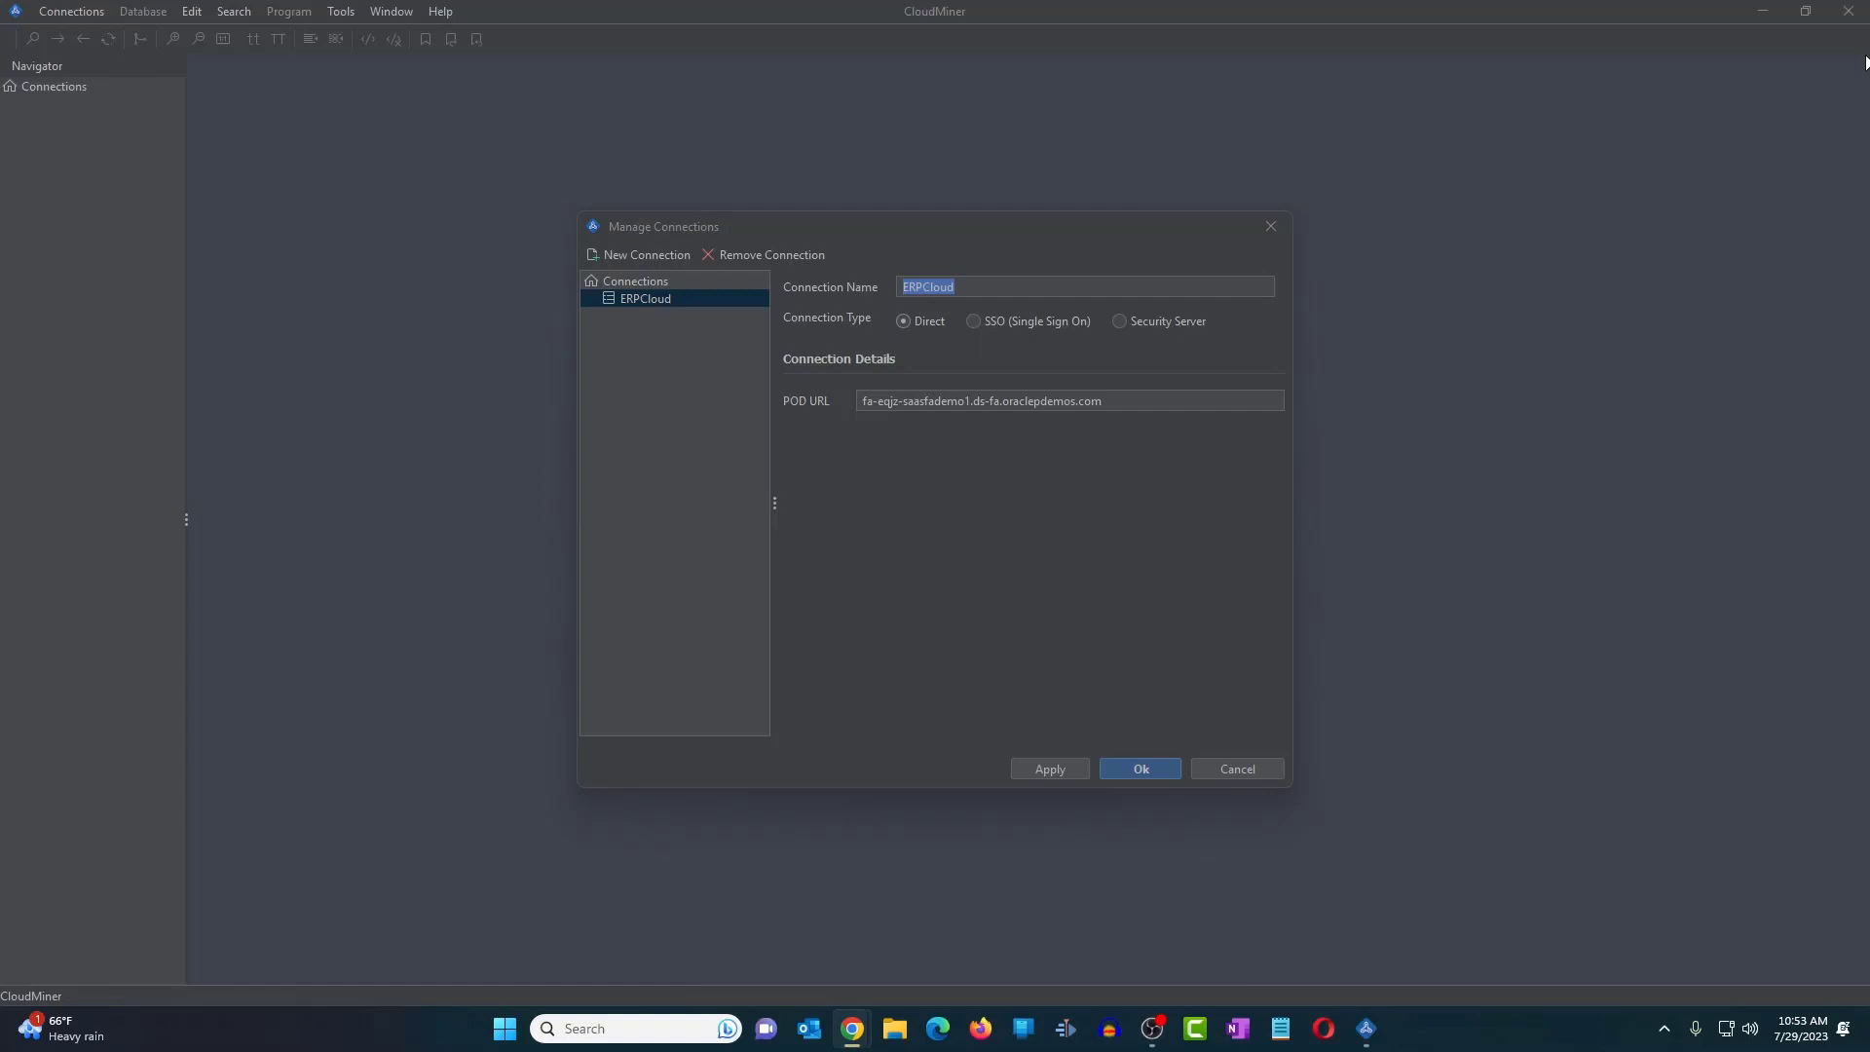
left_click(650, 255)
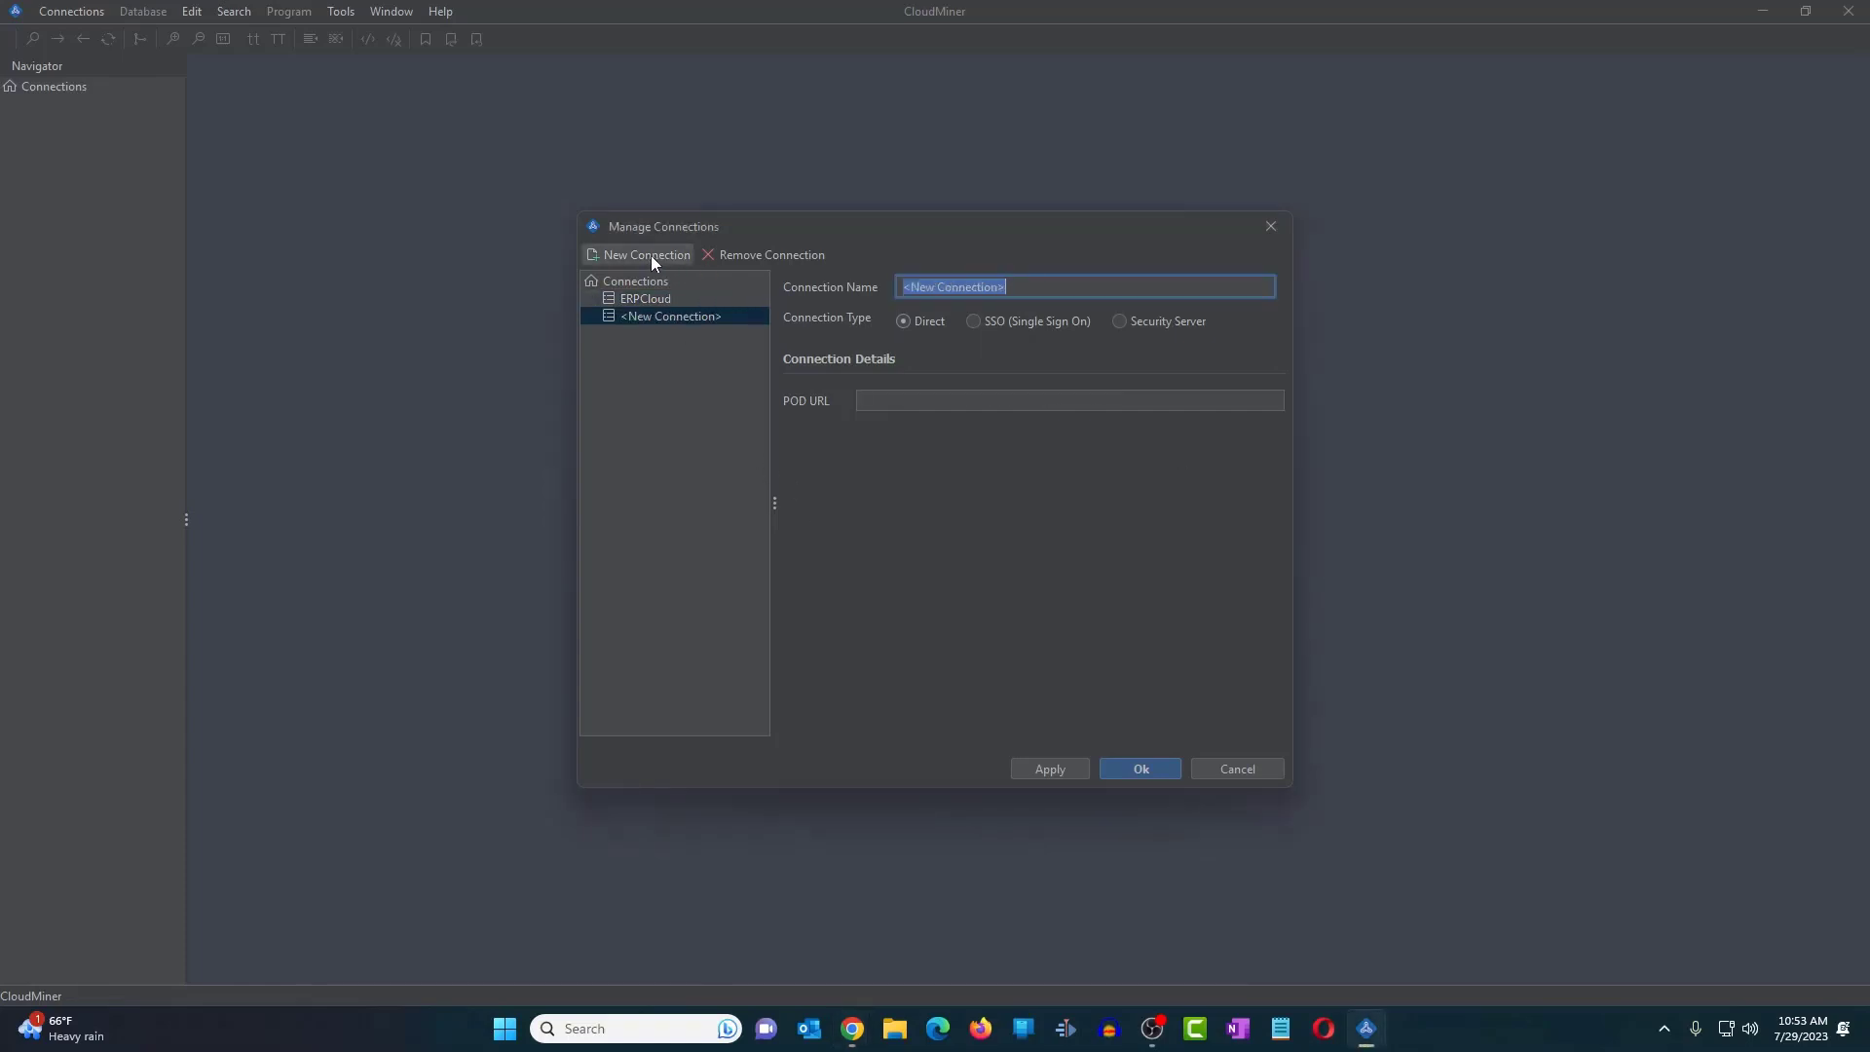
type("ERP_HCM")
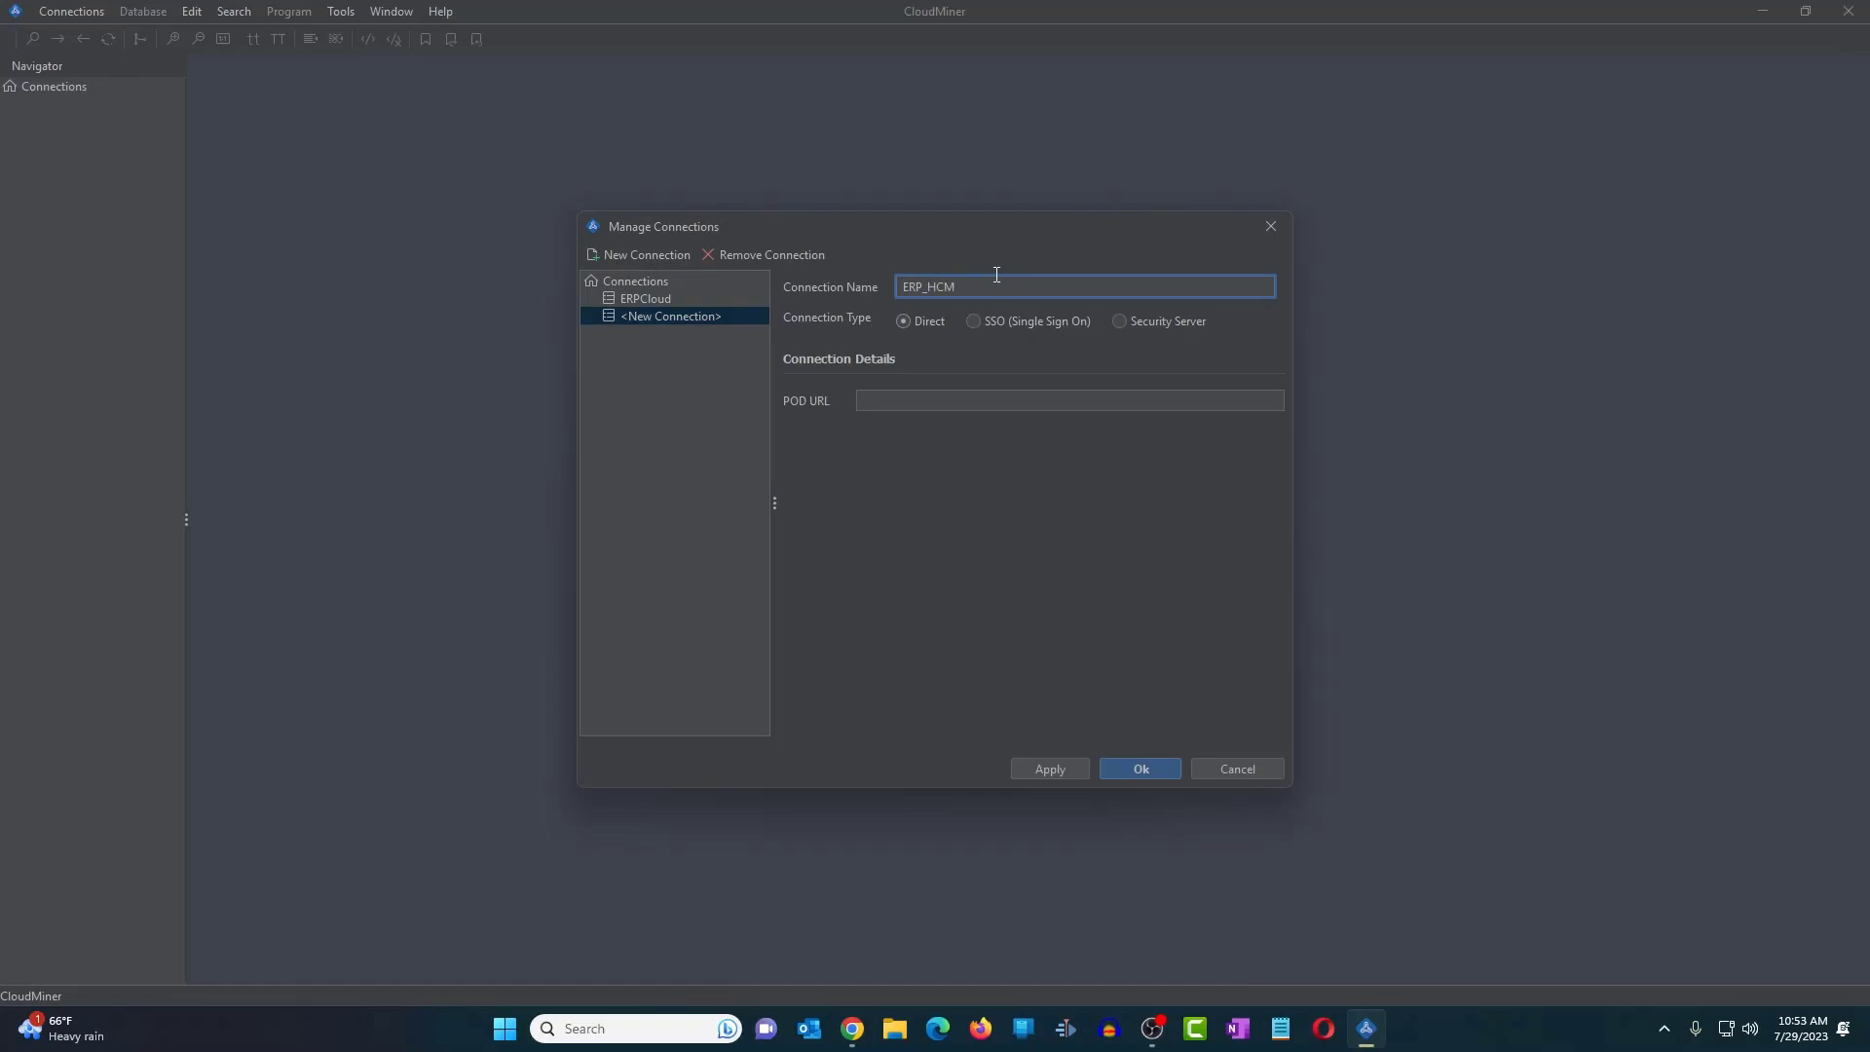
left_click(925, 403)
type("https://fa-eqjz-saasfademo1.ds-fa.oraclepdemos.com/")
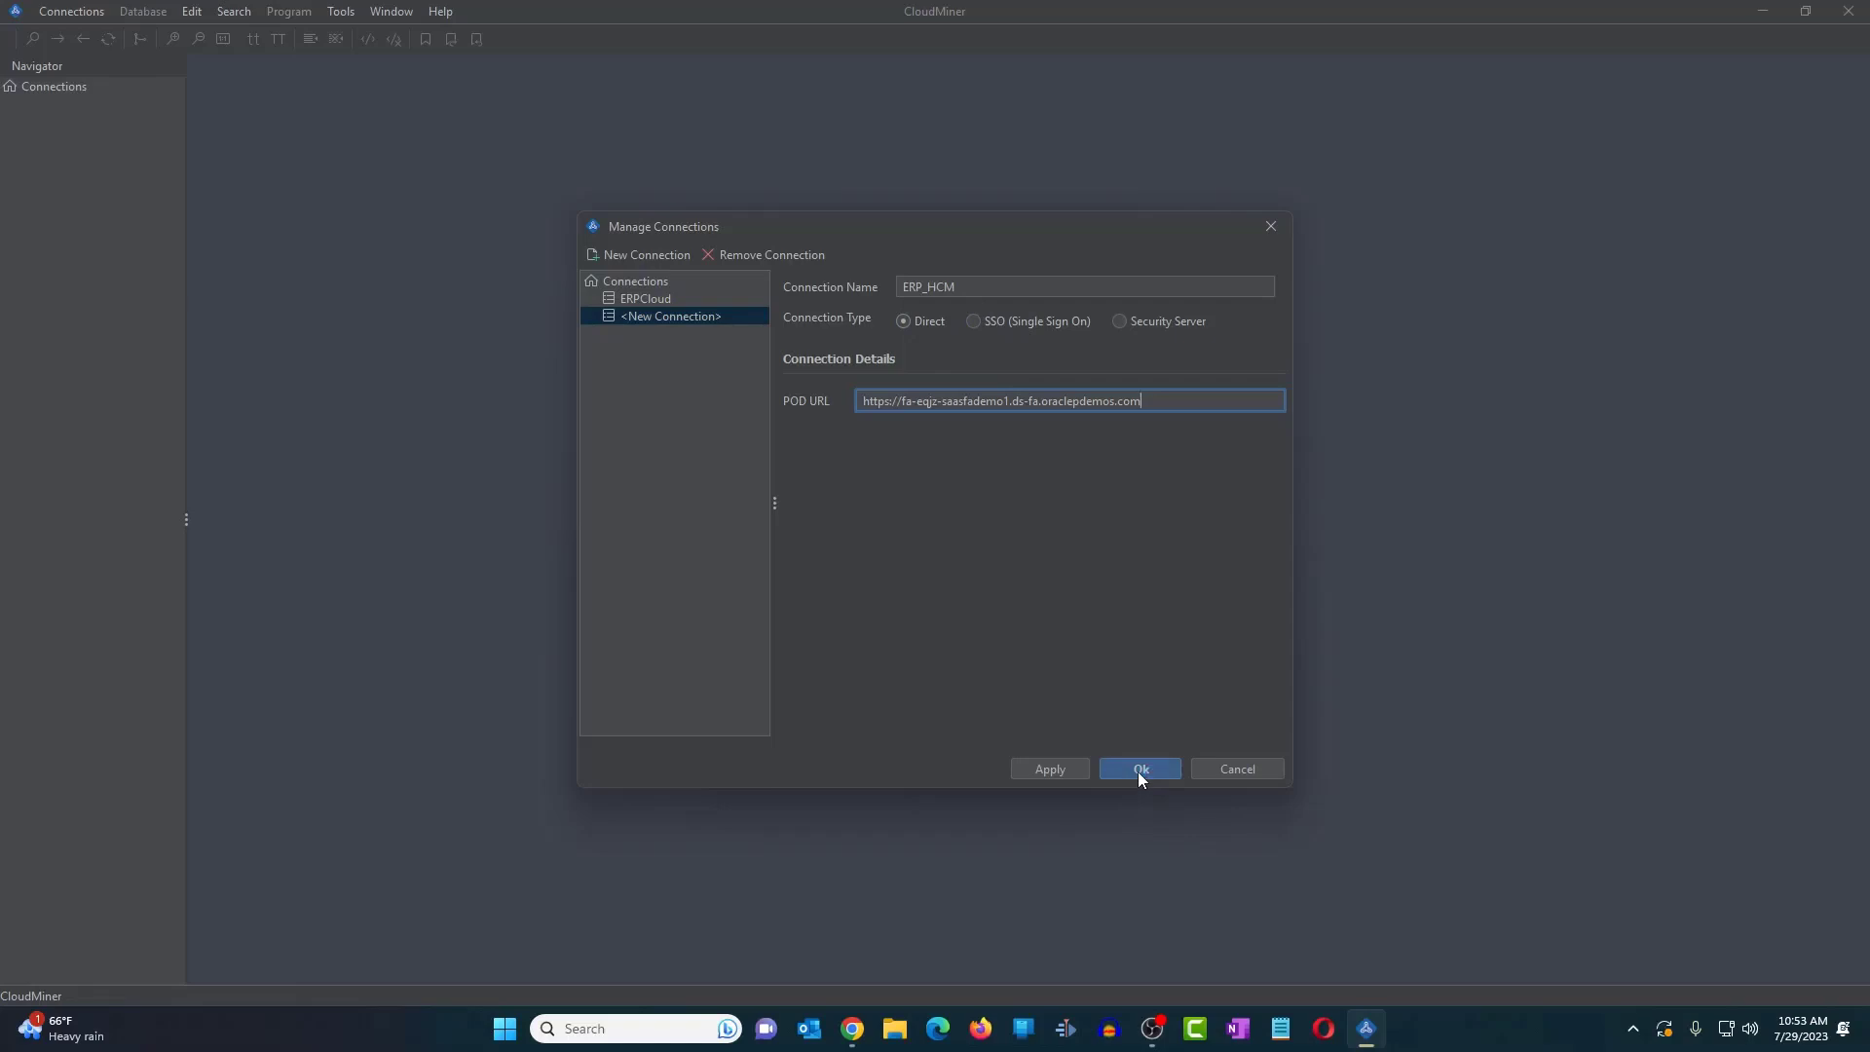
left_click(1051, 773)
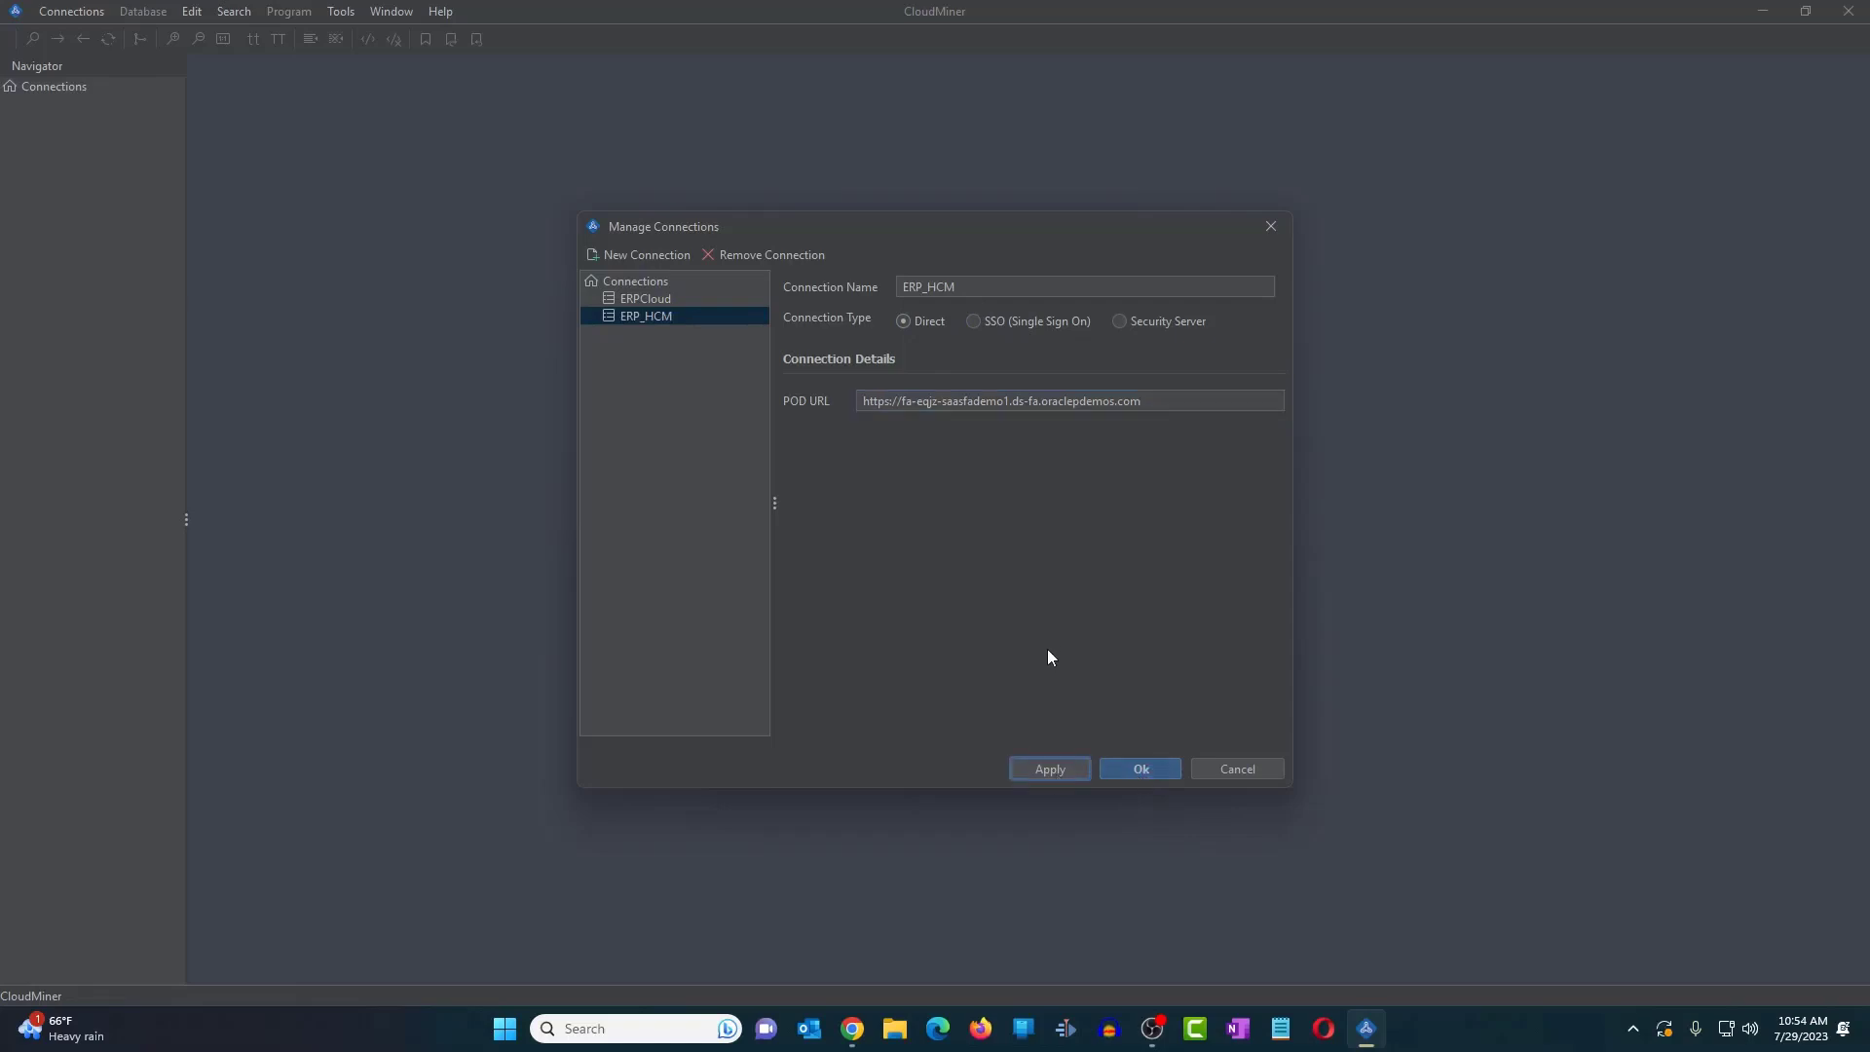
- Compare the ERPCloud and ERP_HCM connection details, ending on ERP_HCM
left_click(664, 298)
left_click(662, 314)
left_click(662, 298)
left_click(659, 316)
left_click(660, 296)
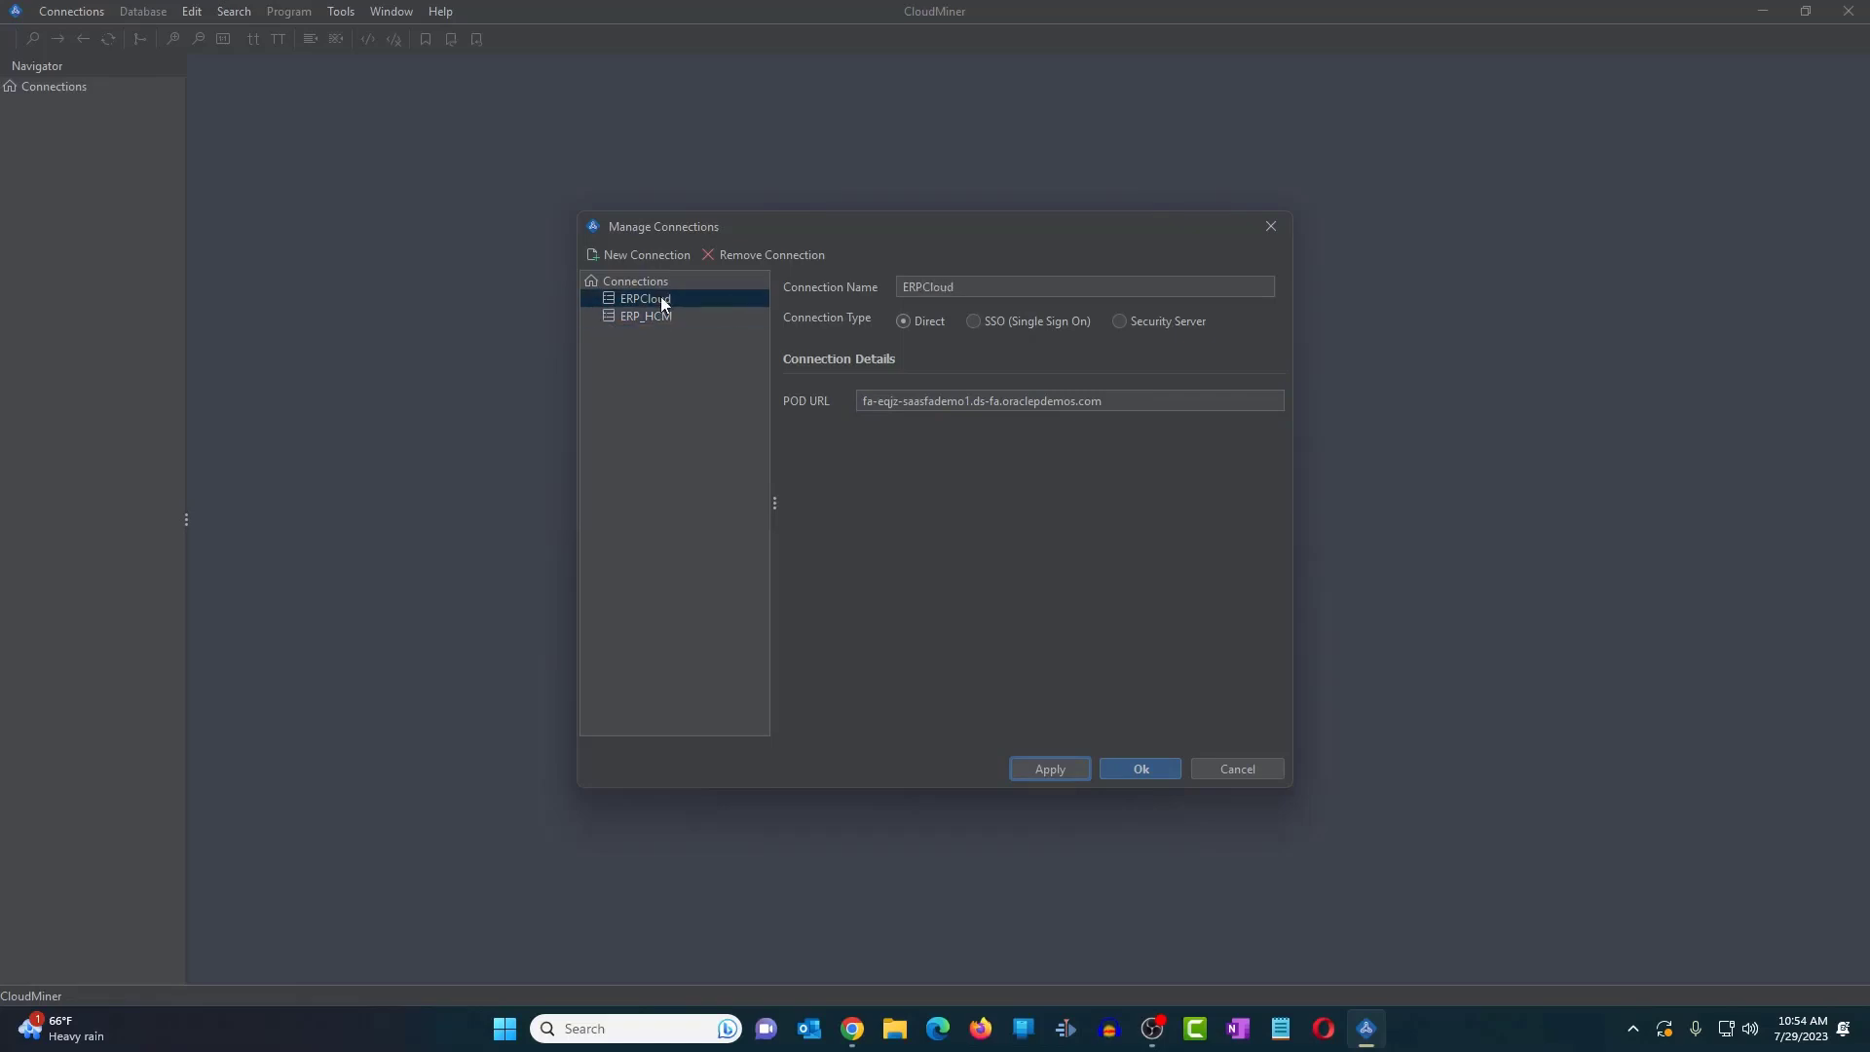
left_click(661, 316)
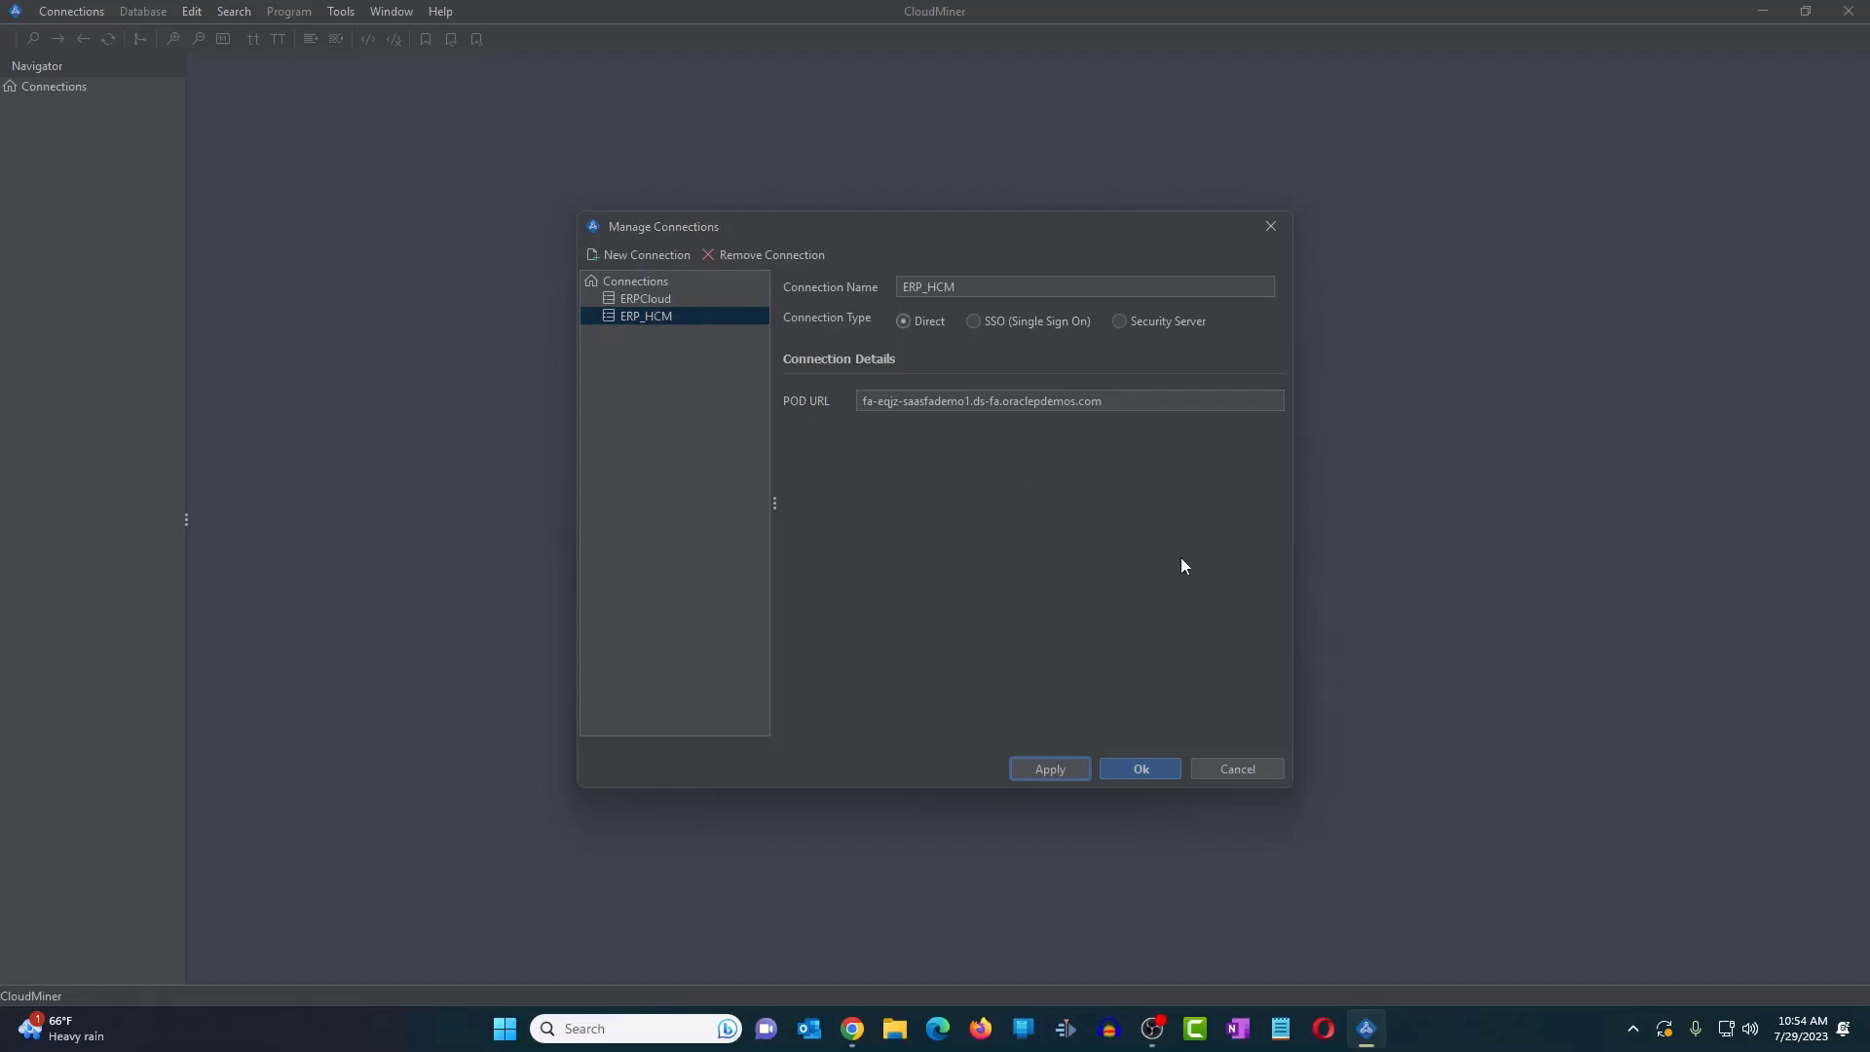
- Close the connection manager and start a new connection using the saved ERP_HCM entry
left_click(1135, 769)
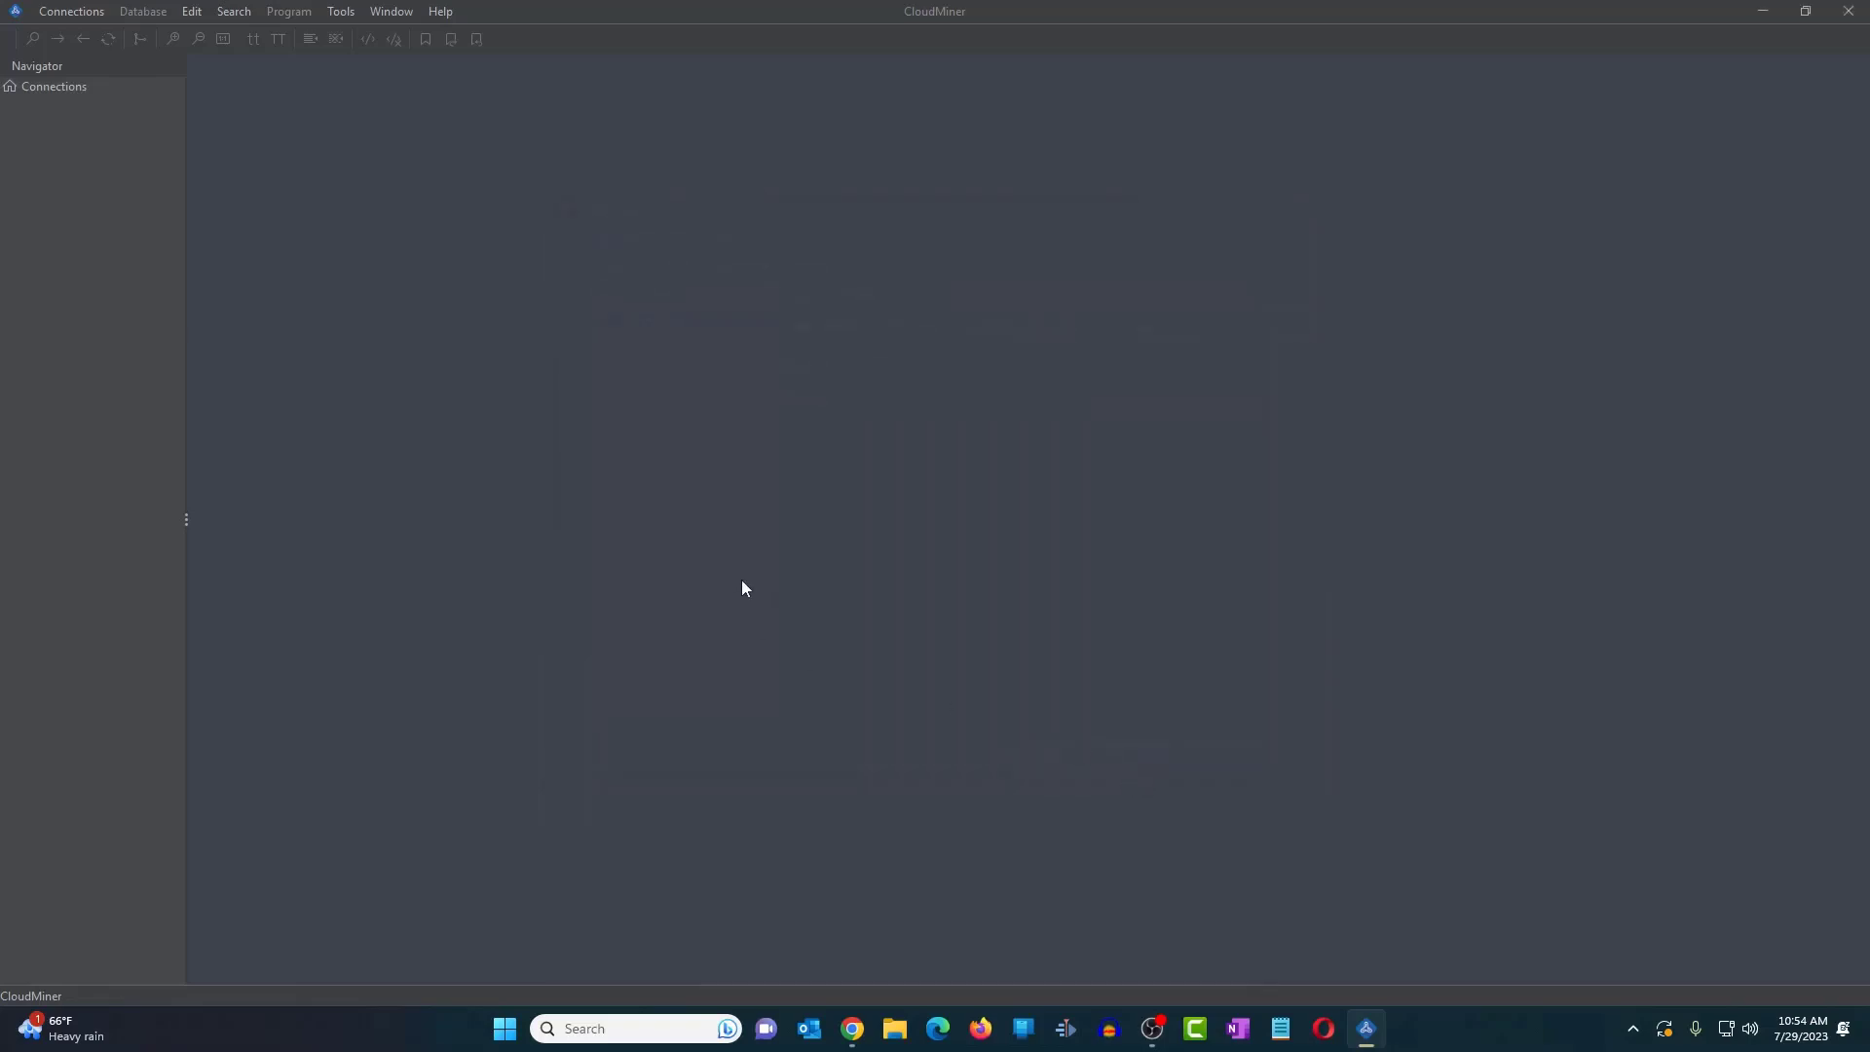
left_click(70, 14)
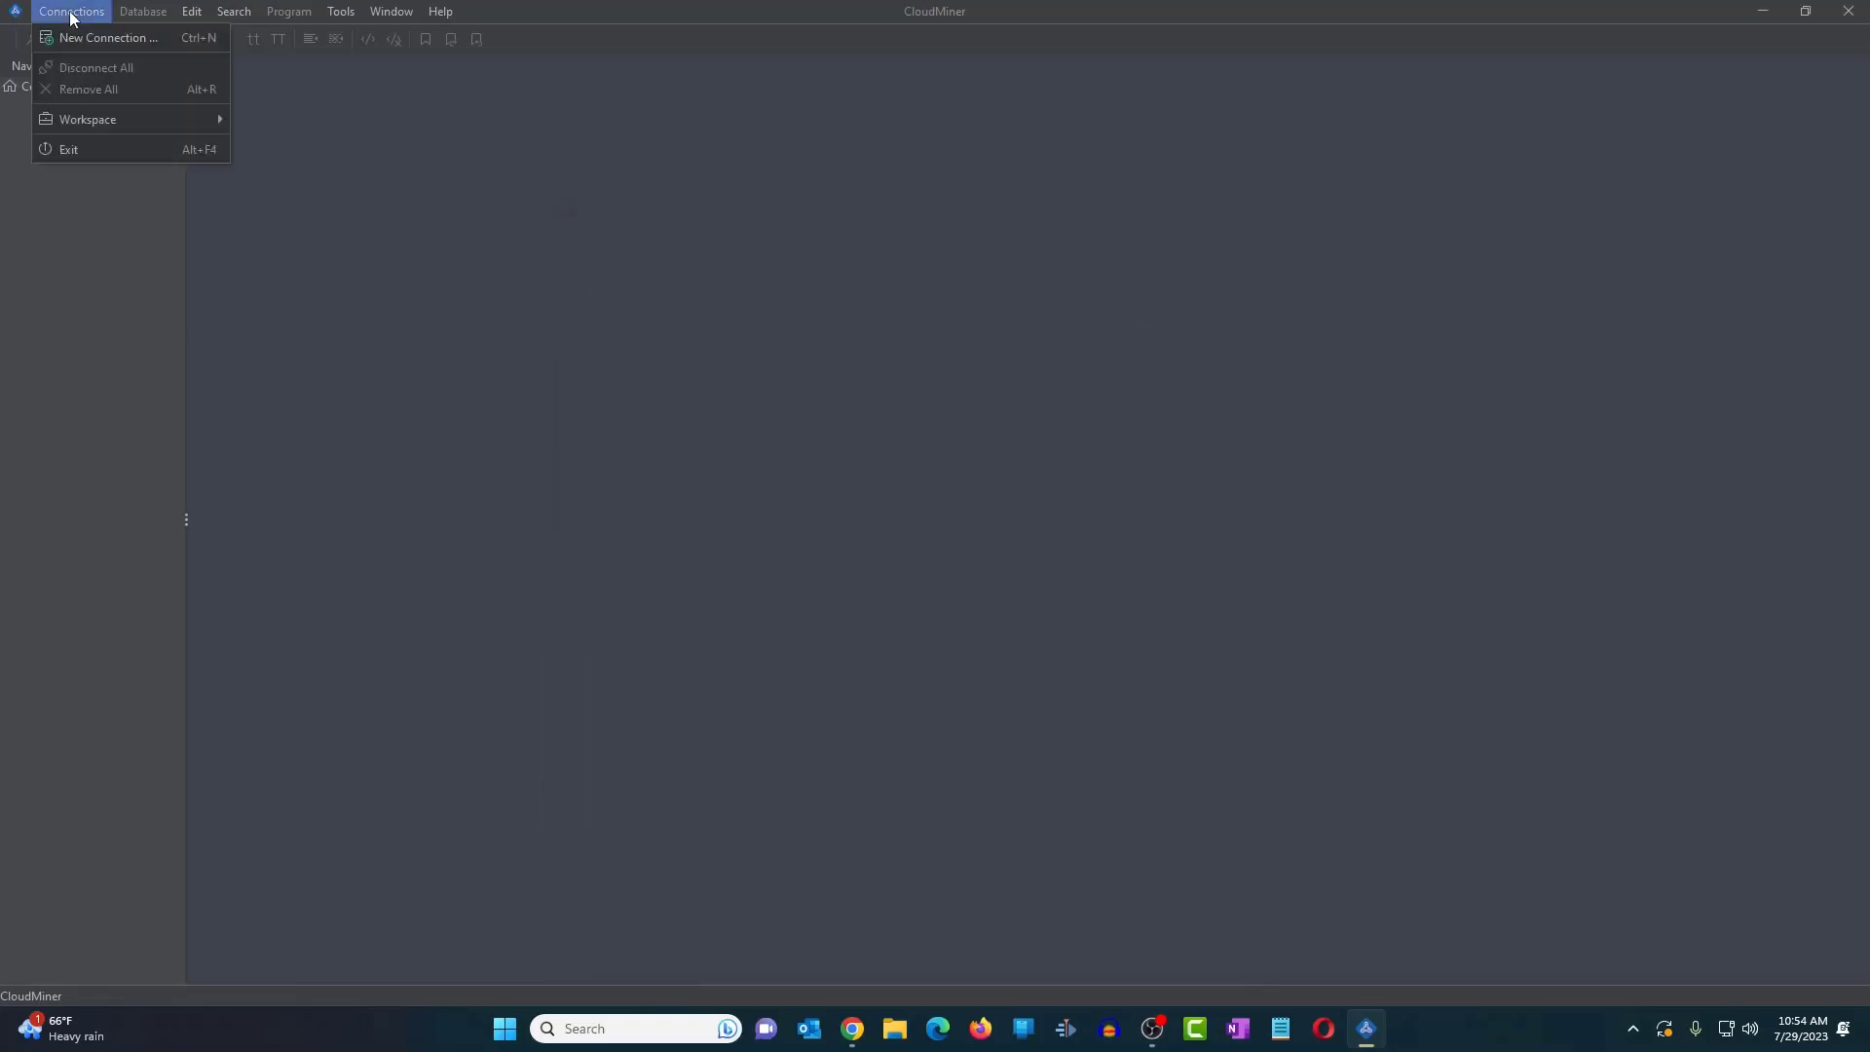
left_click(81, 37)
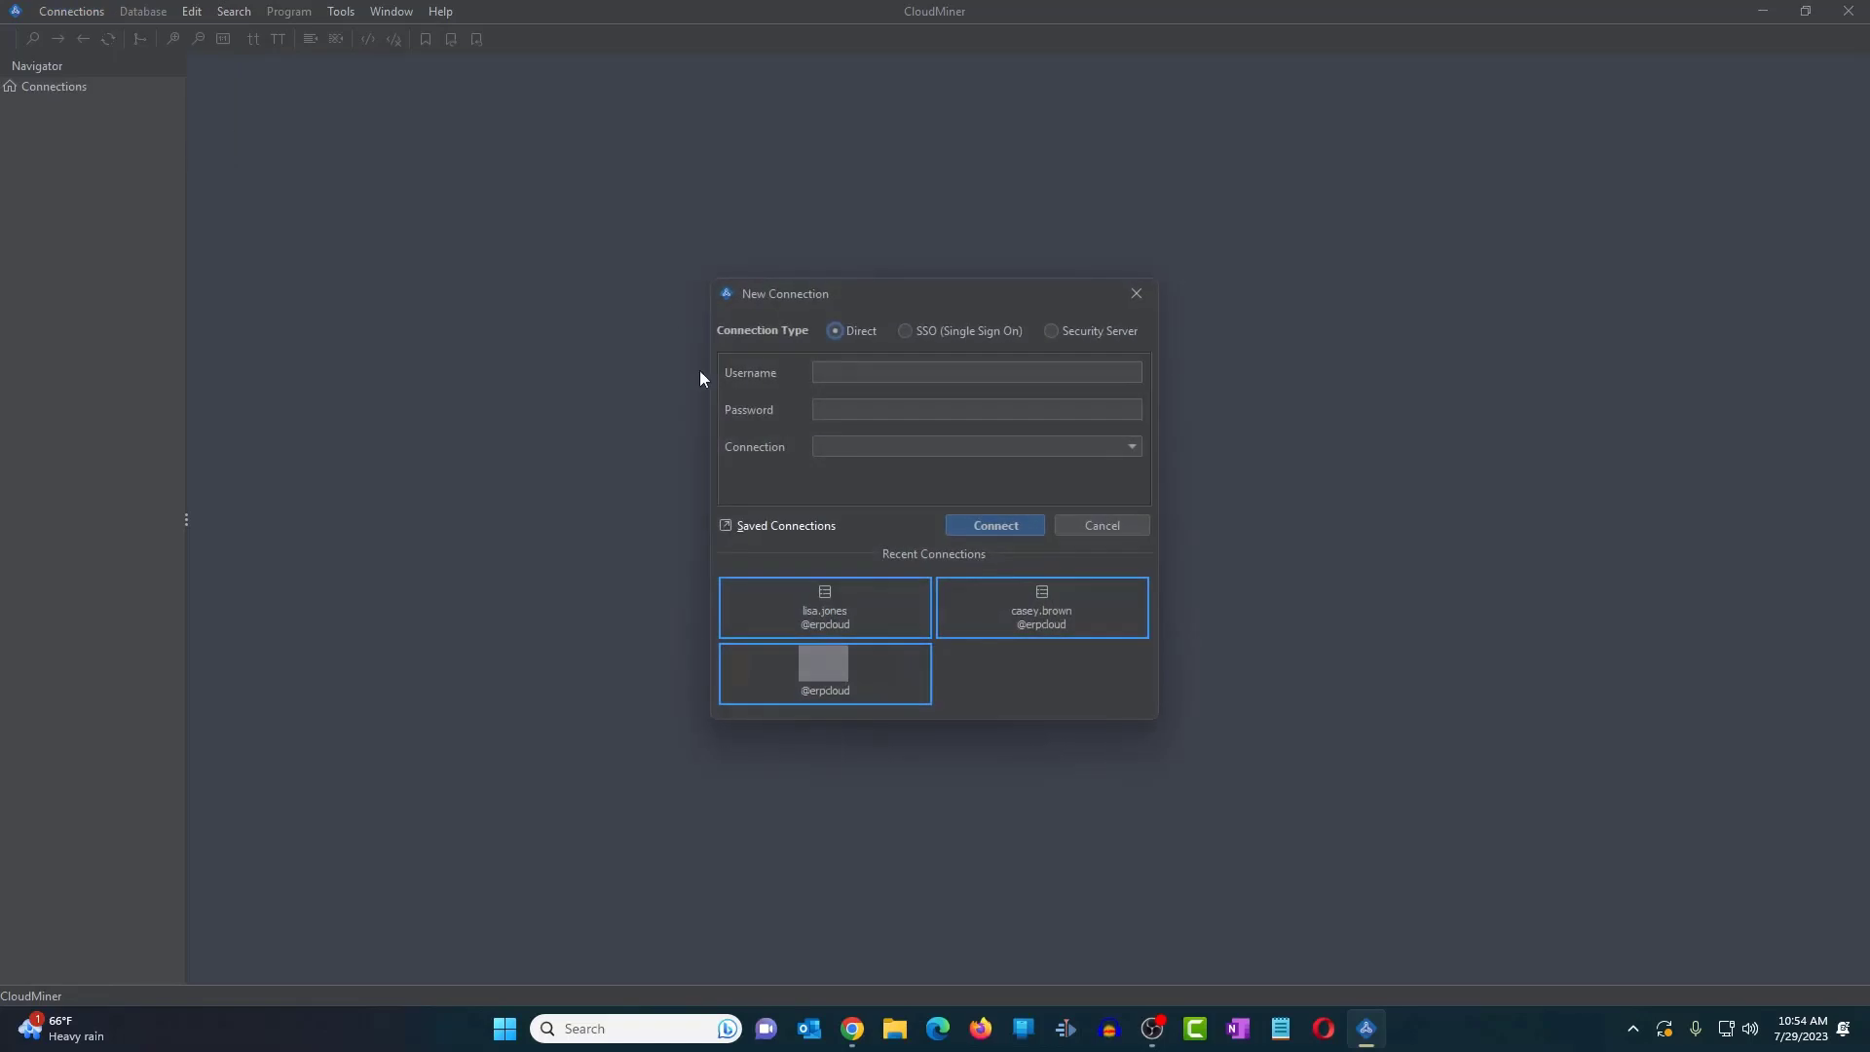
left_click(1132, 446)
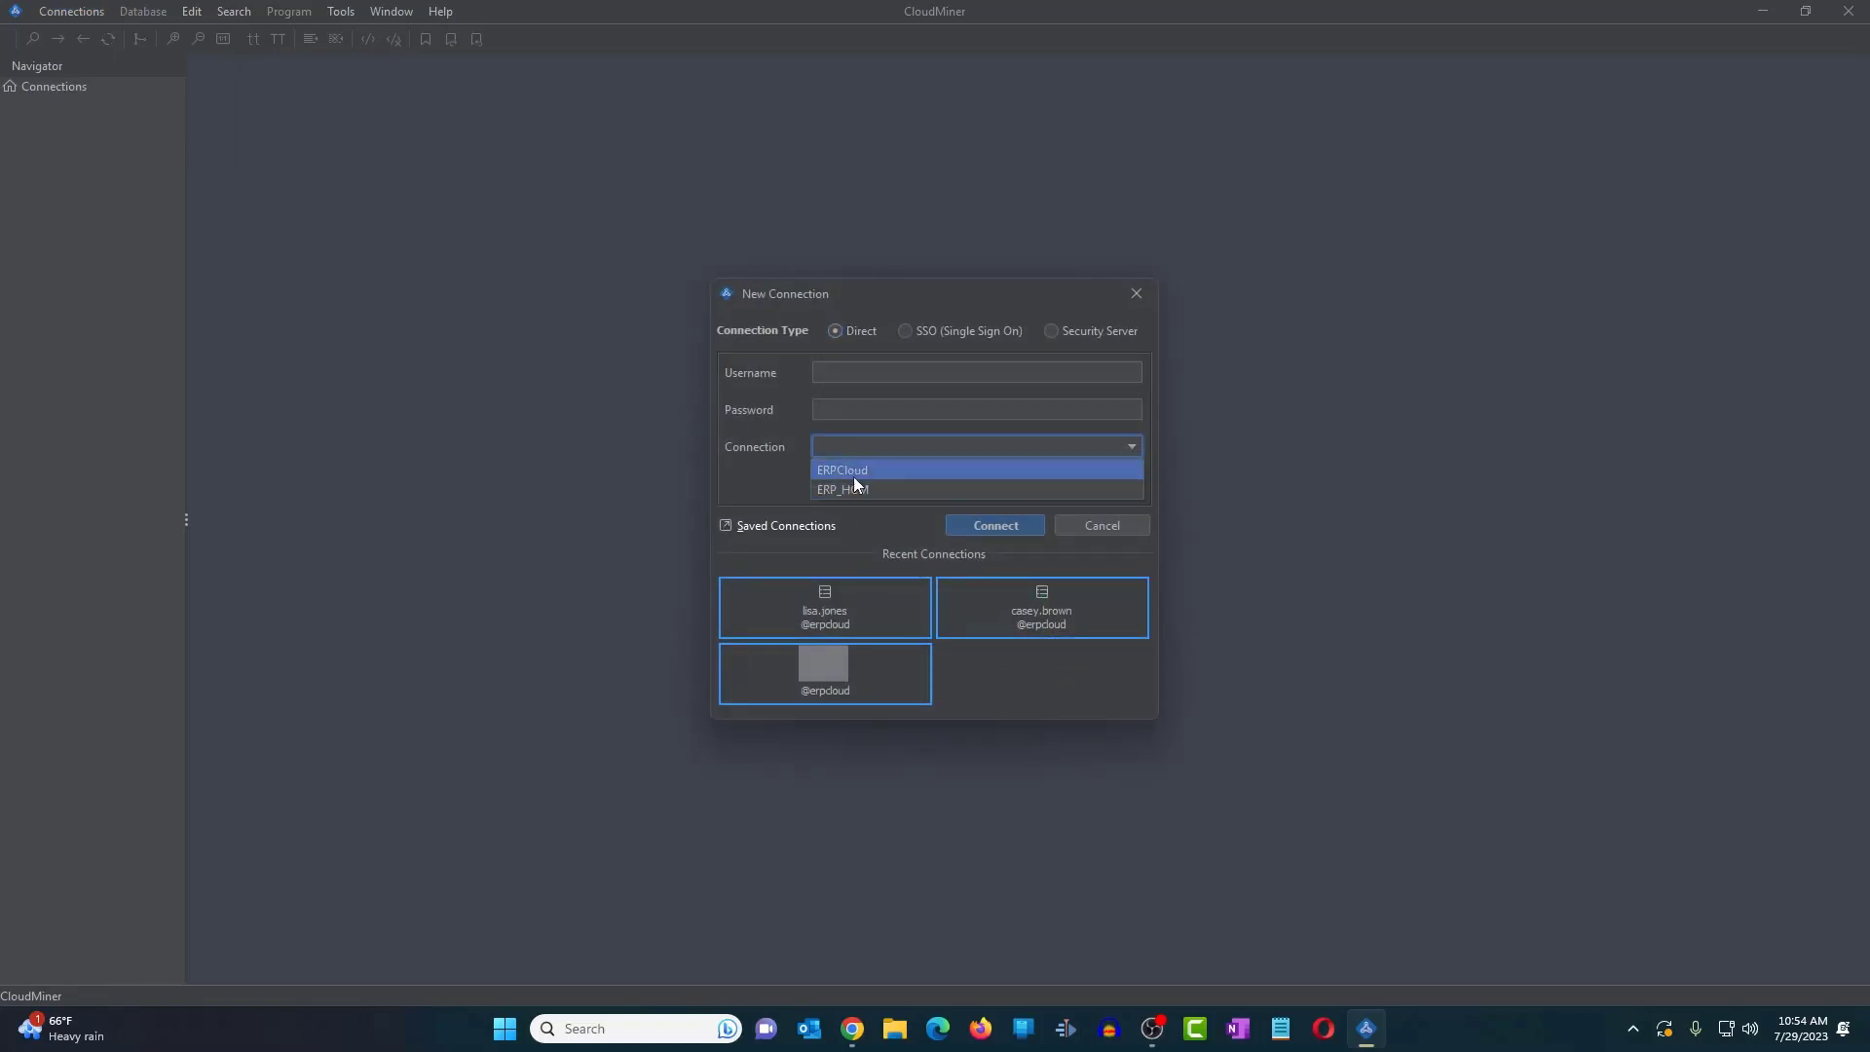
left_click(774, 480)
left_click(877, 447)
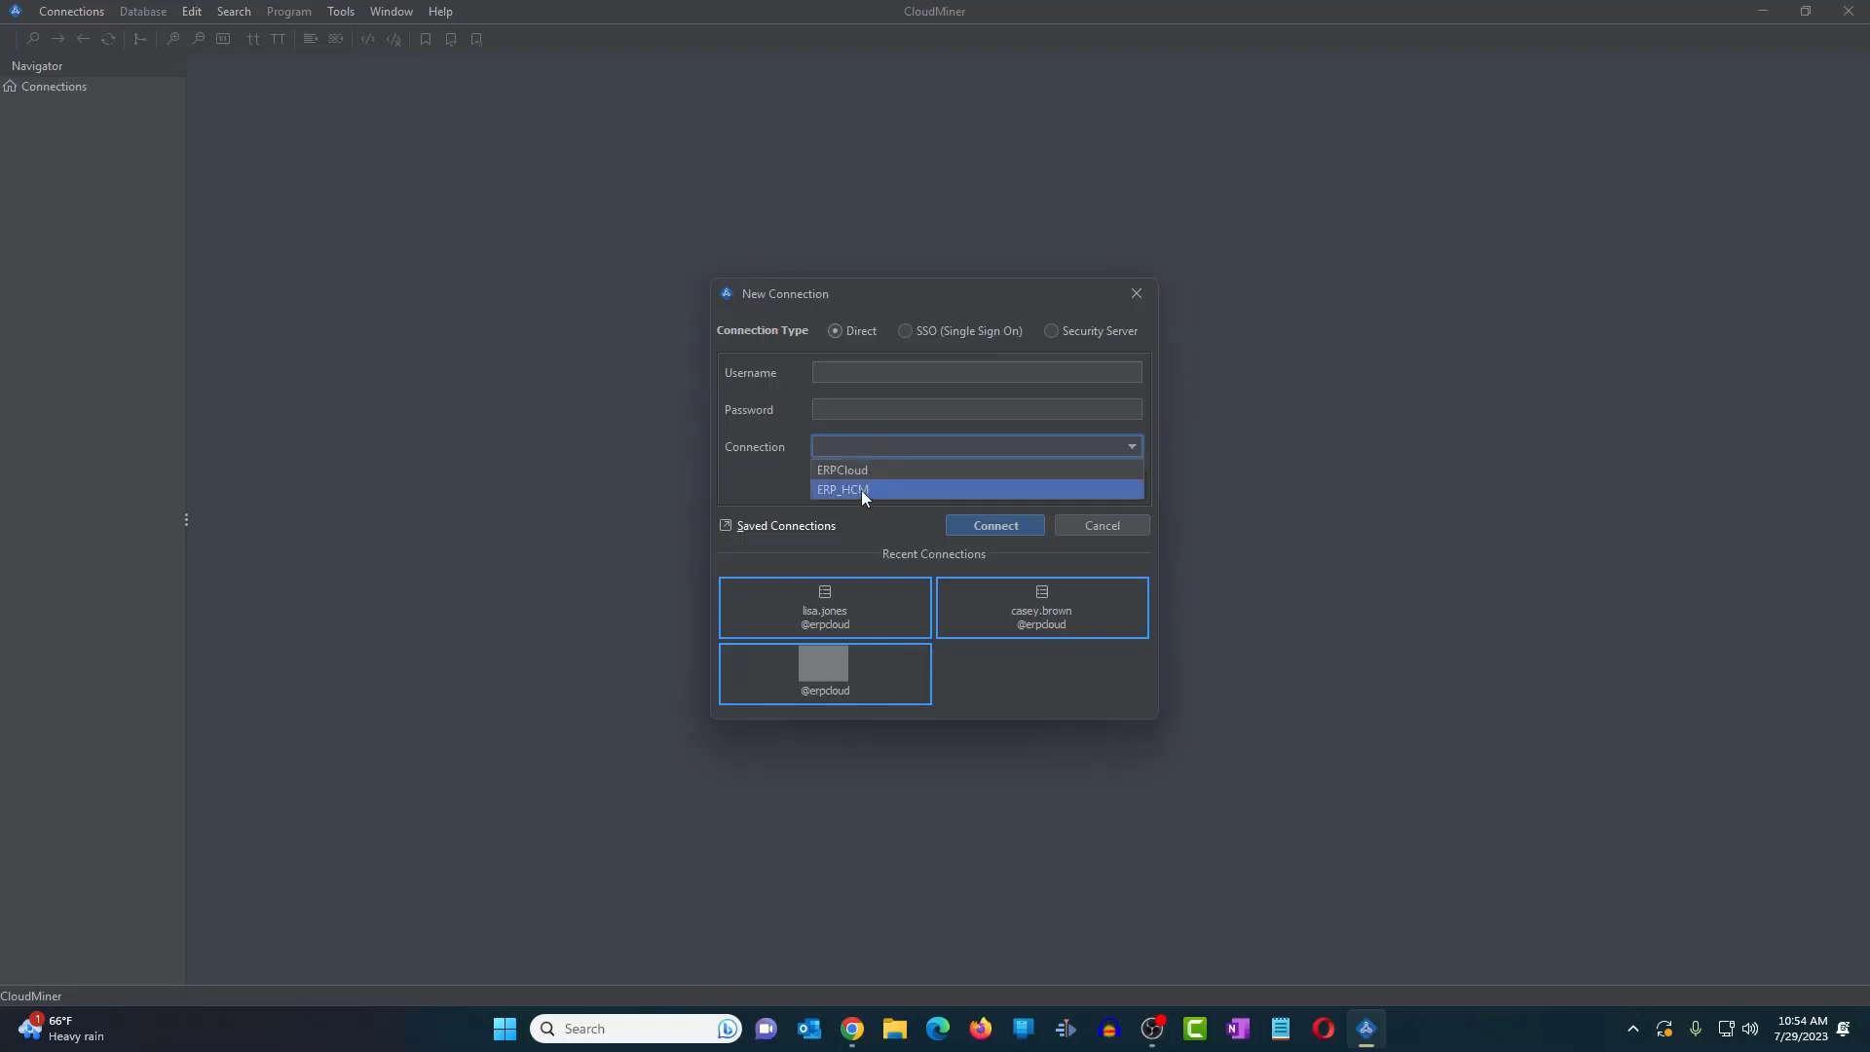
left_click(861, 489)
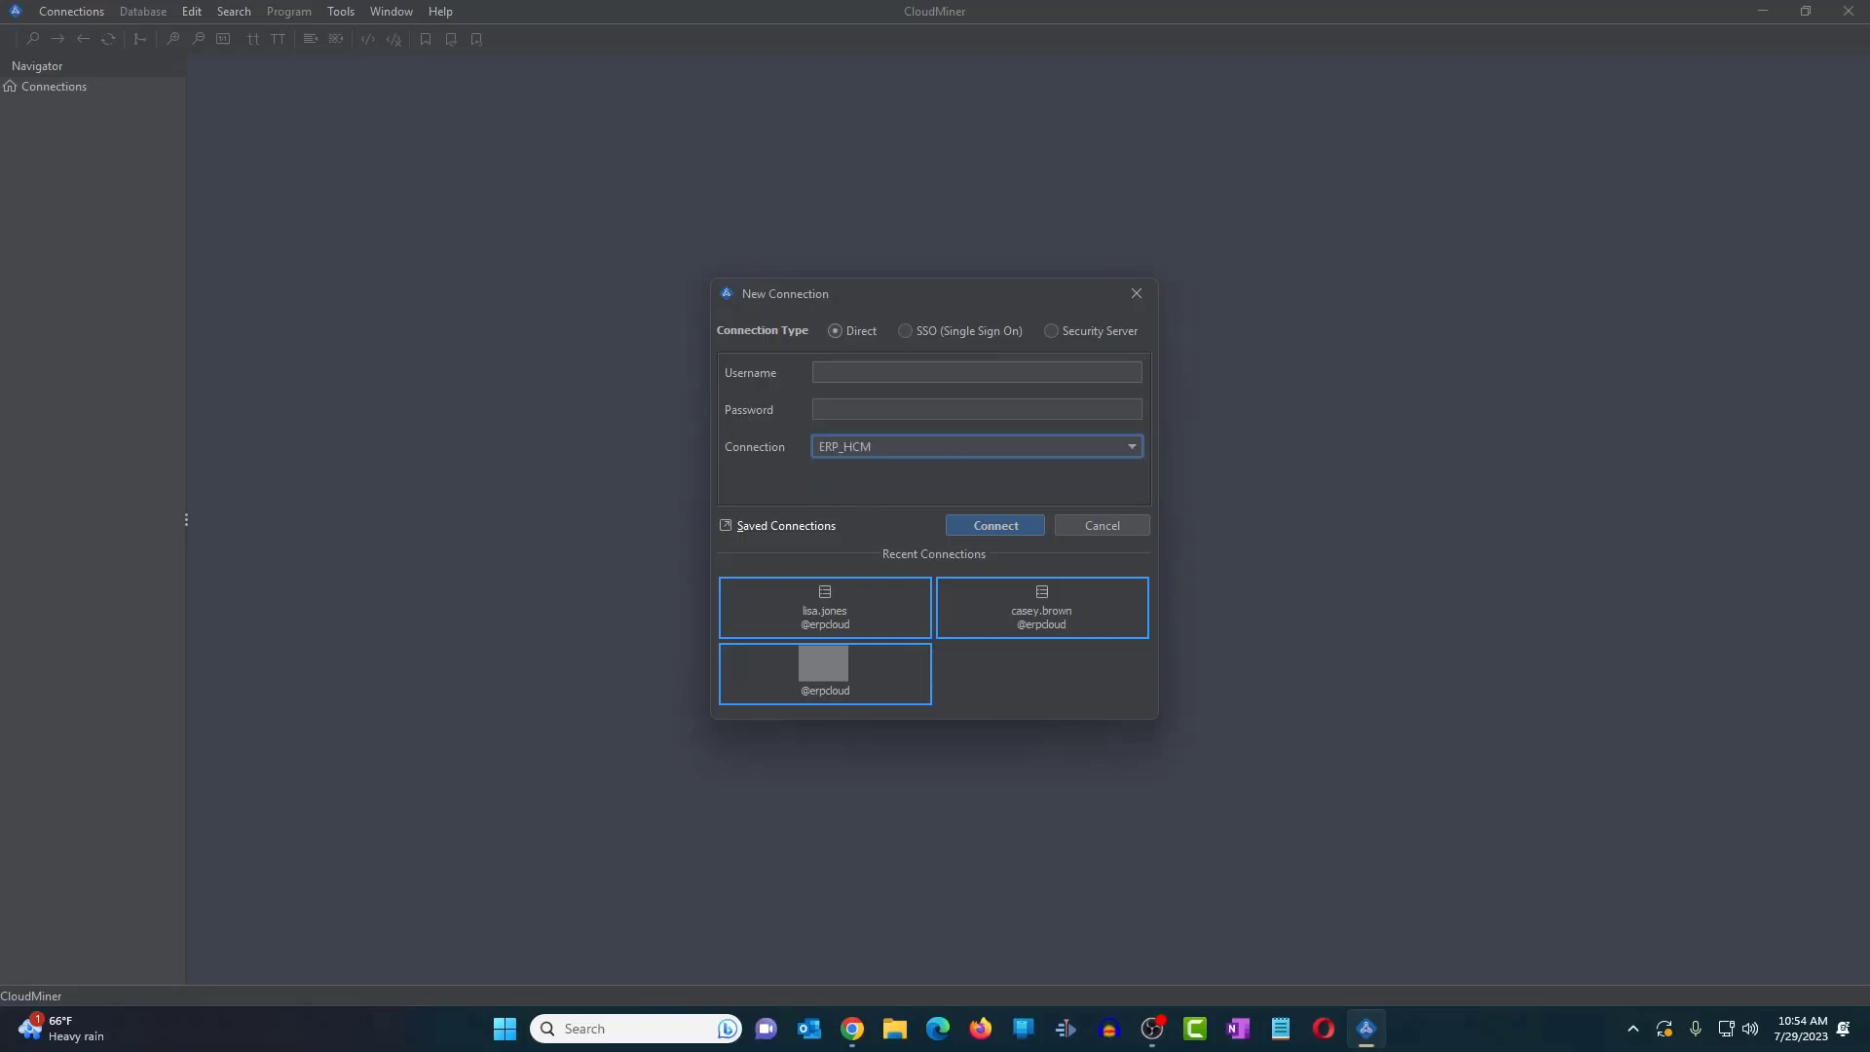
- Enter the account username and paste the password, then connect through ERP_HCM
left_click(936, 371)
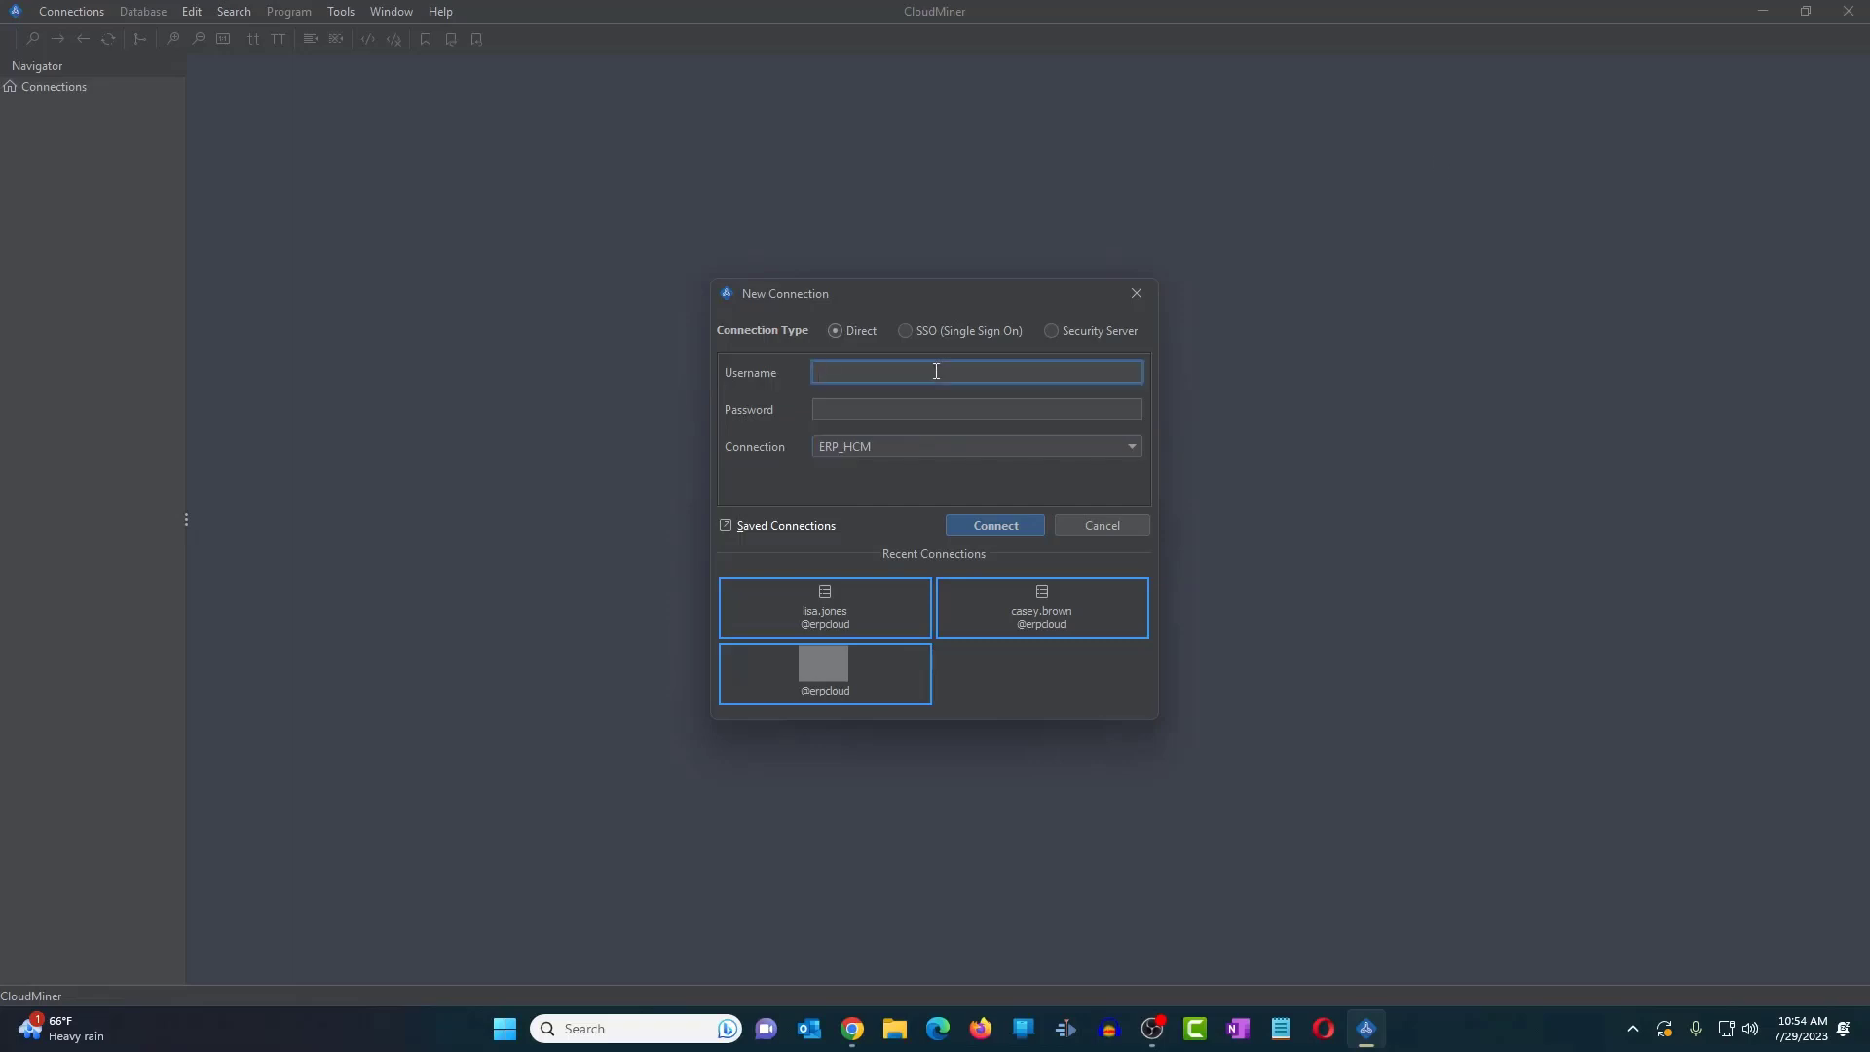
left_click(942, 407)
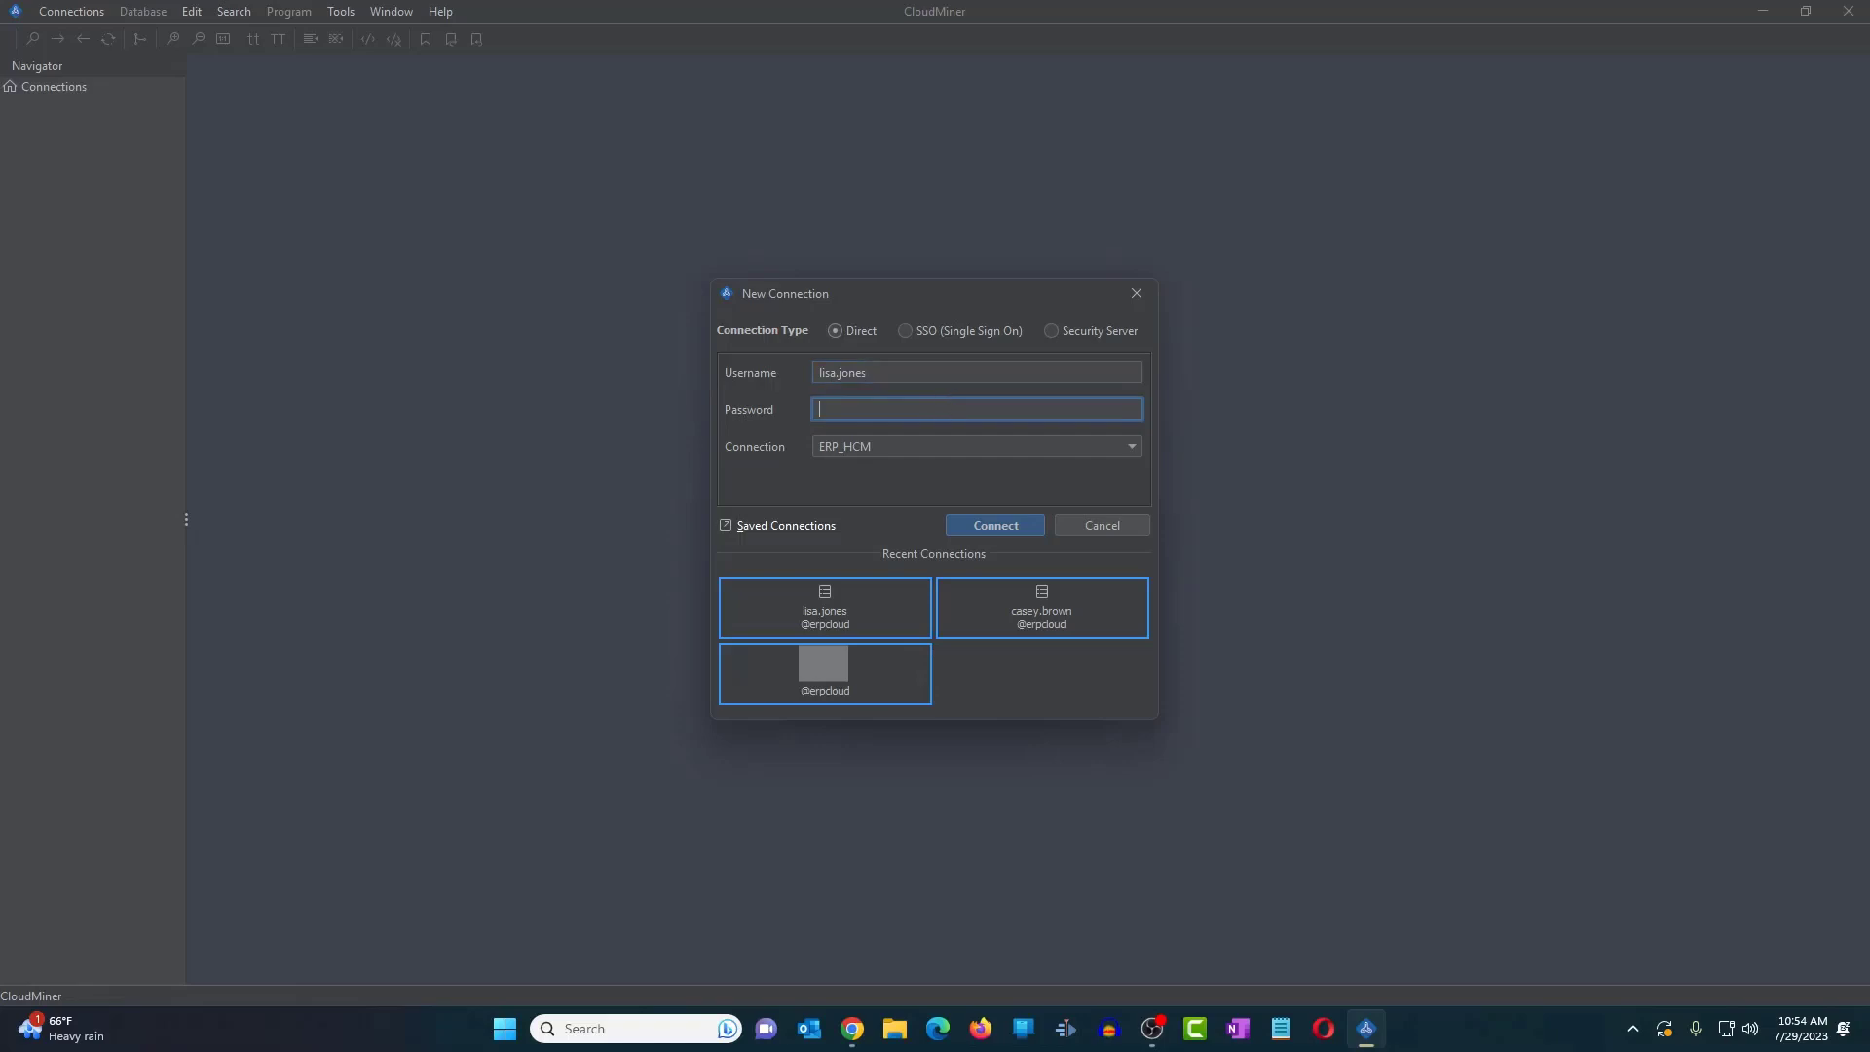
key("alt+Tab")
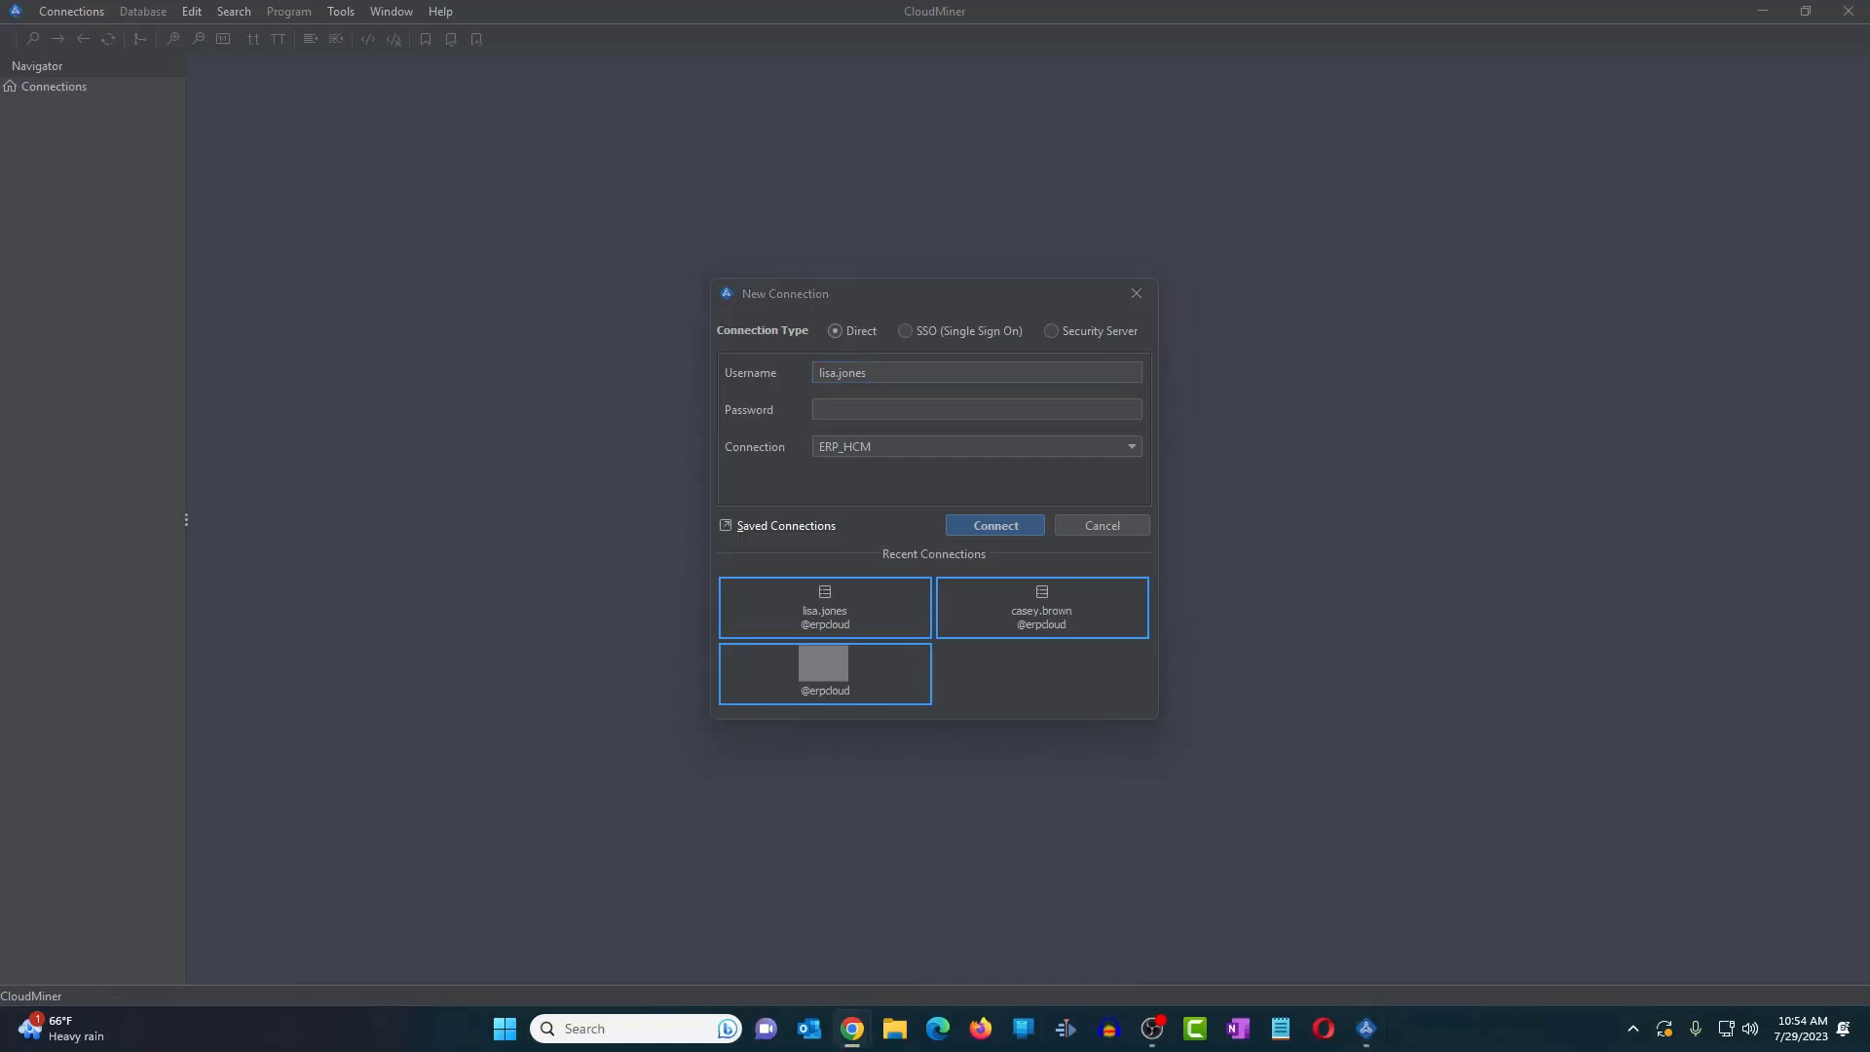
left_click(914, 416)
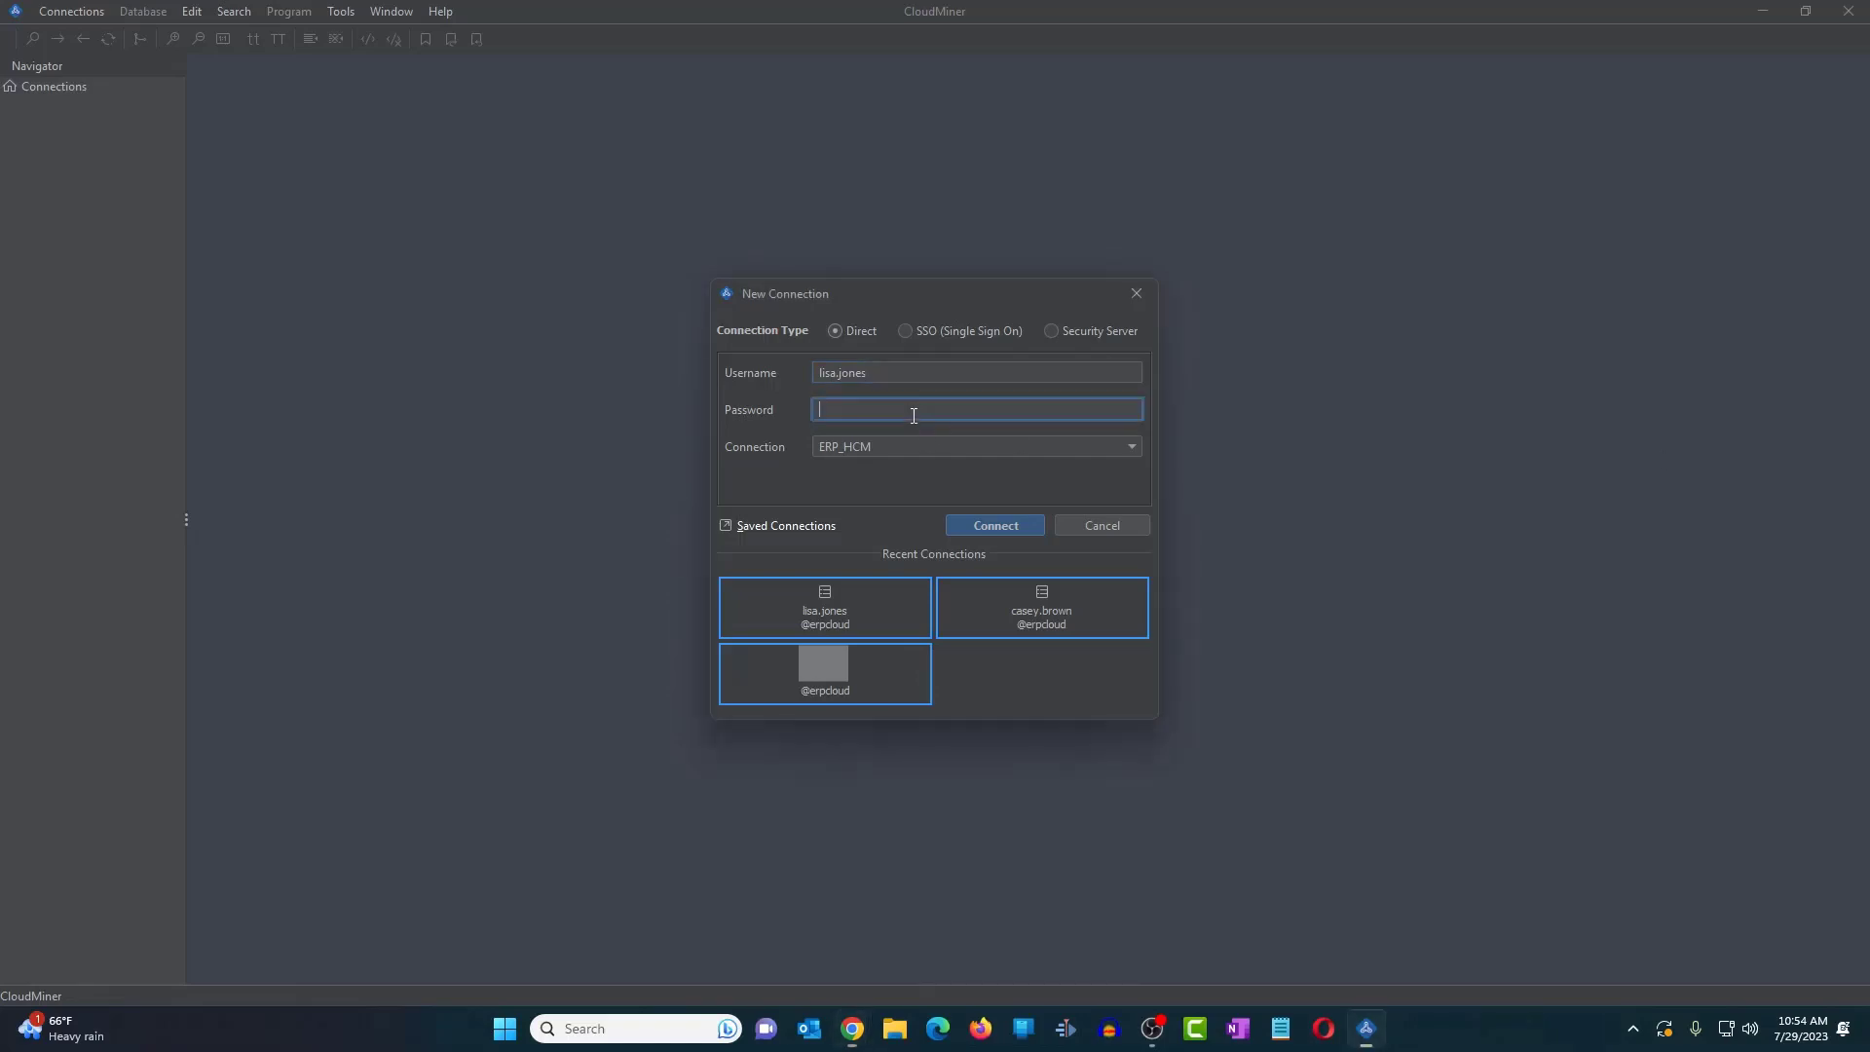
key("ctrl+v")
left_click(998, 528)
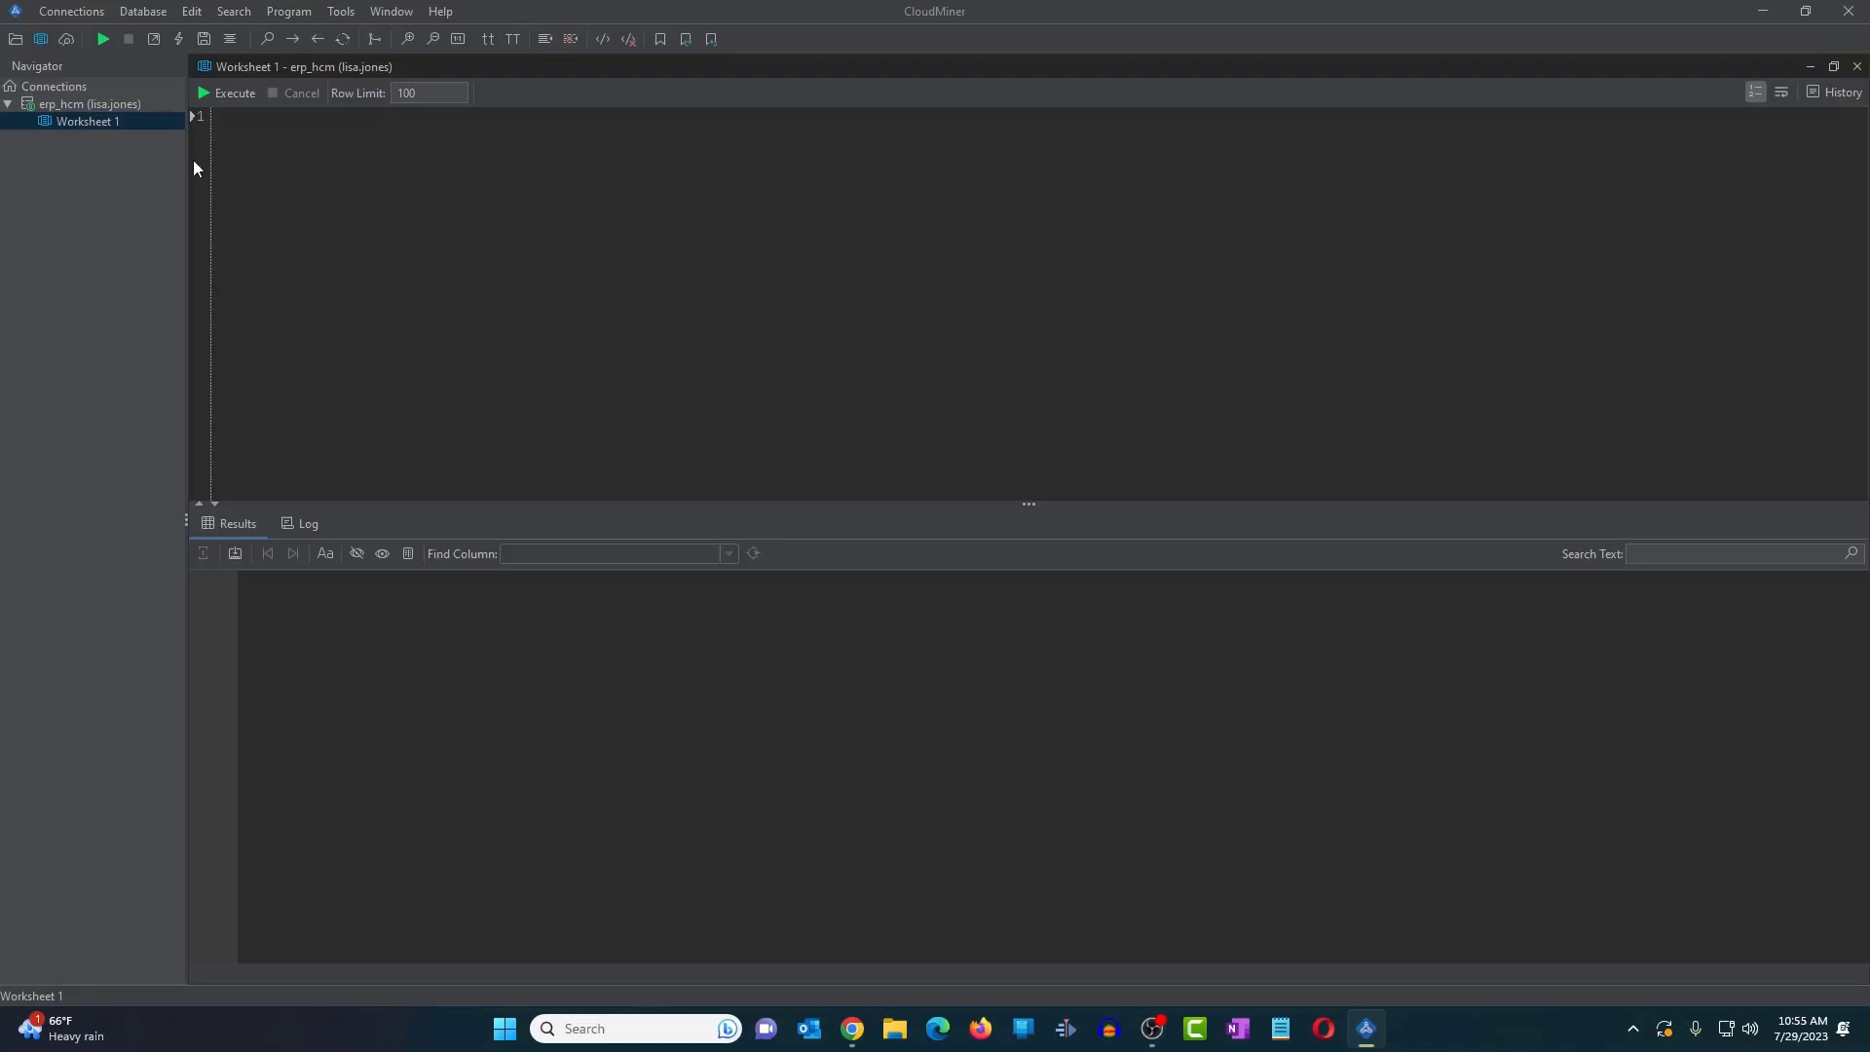
- Rename Worksheet 1 under erp_hcm to ERP_financials, redoing an earlier ERP_Financials attempt
left_click(32, 88)
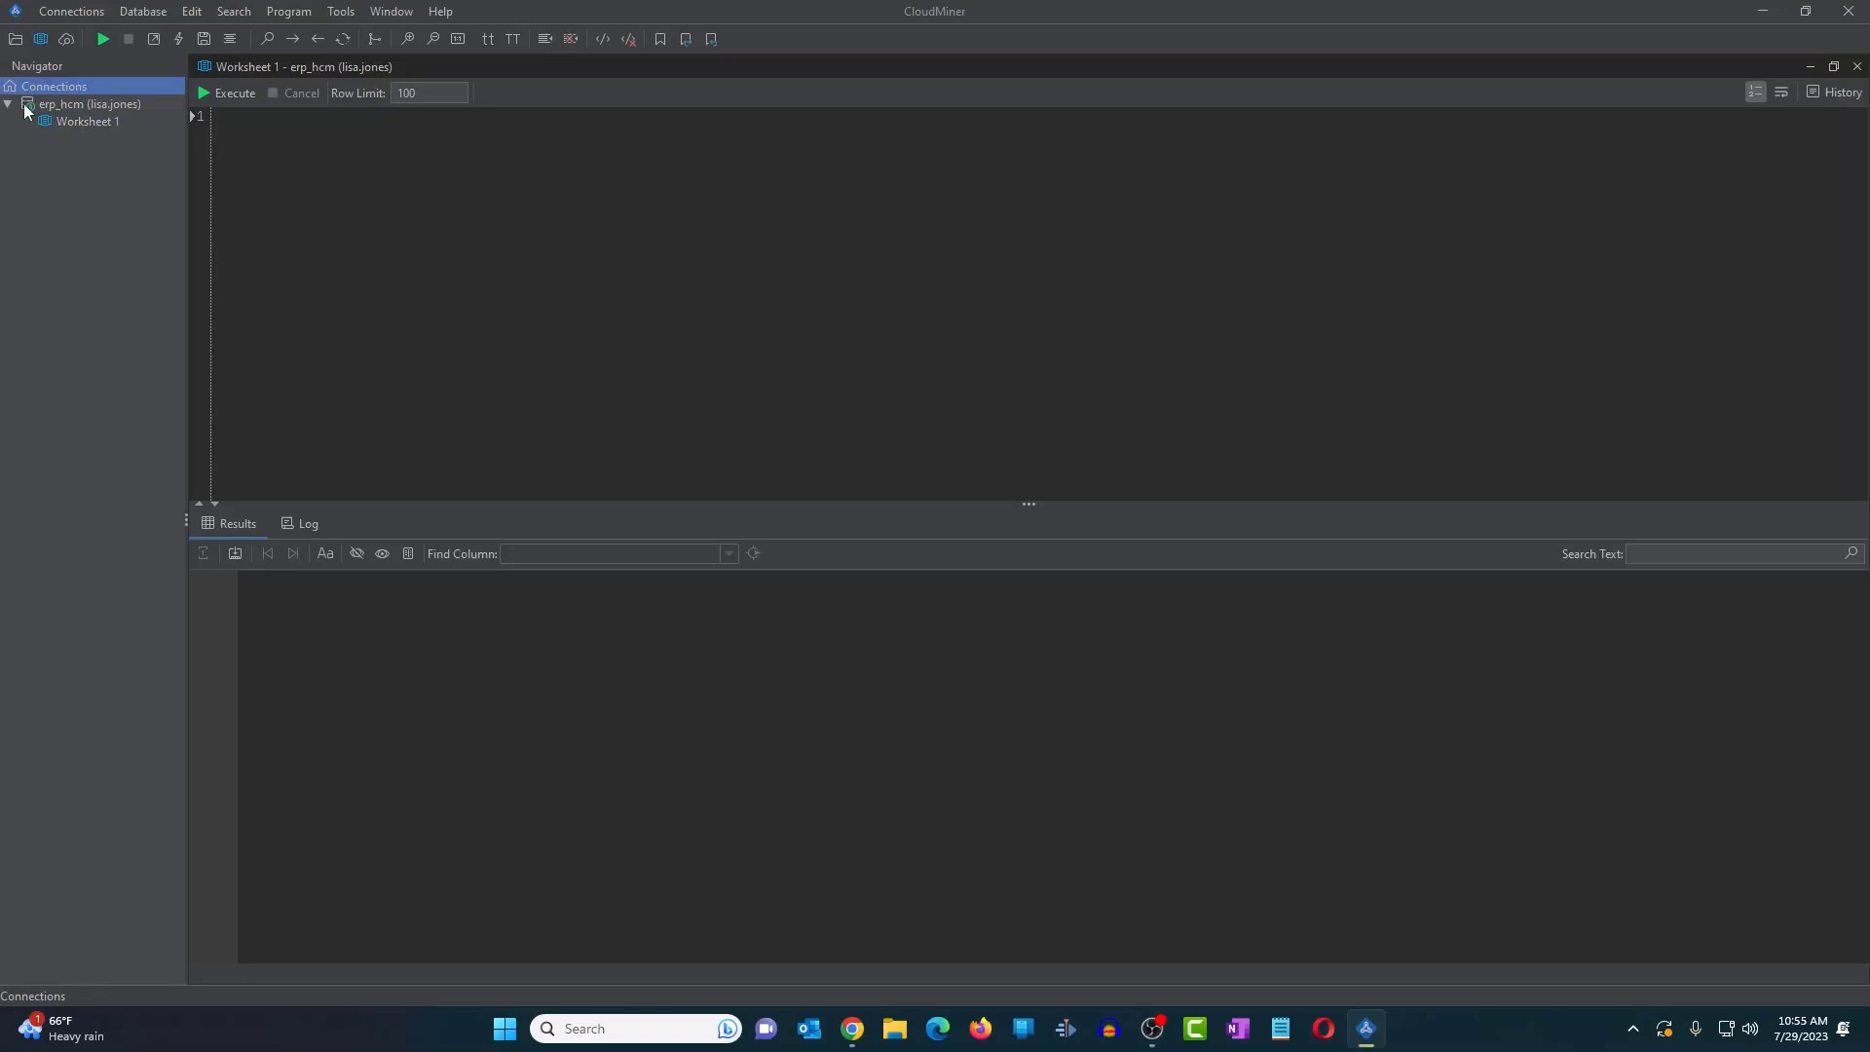
left_click(76, 105)
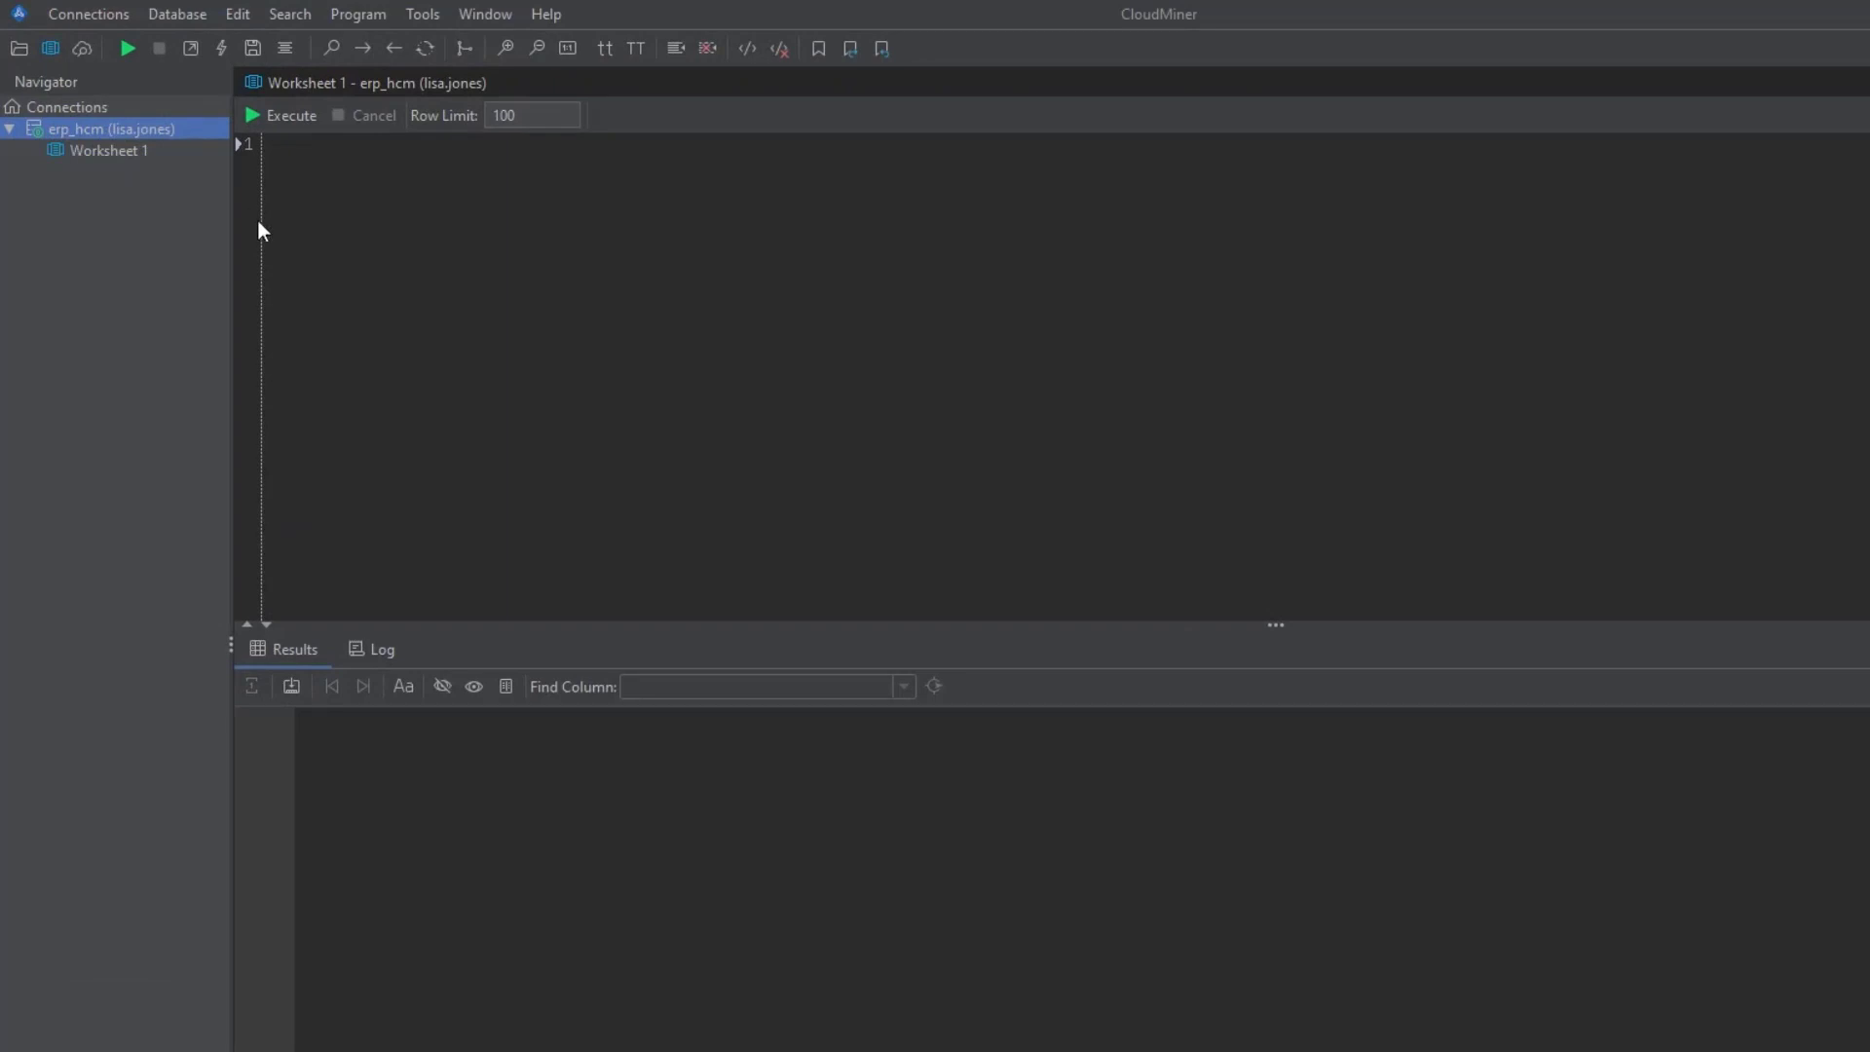
left_click(139, 154)
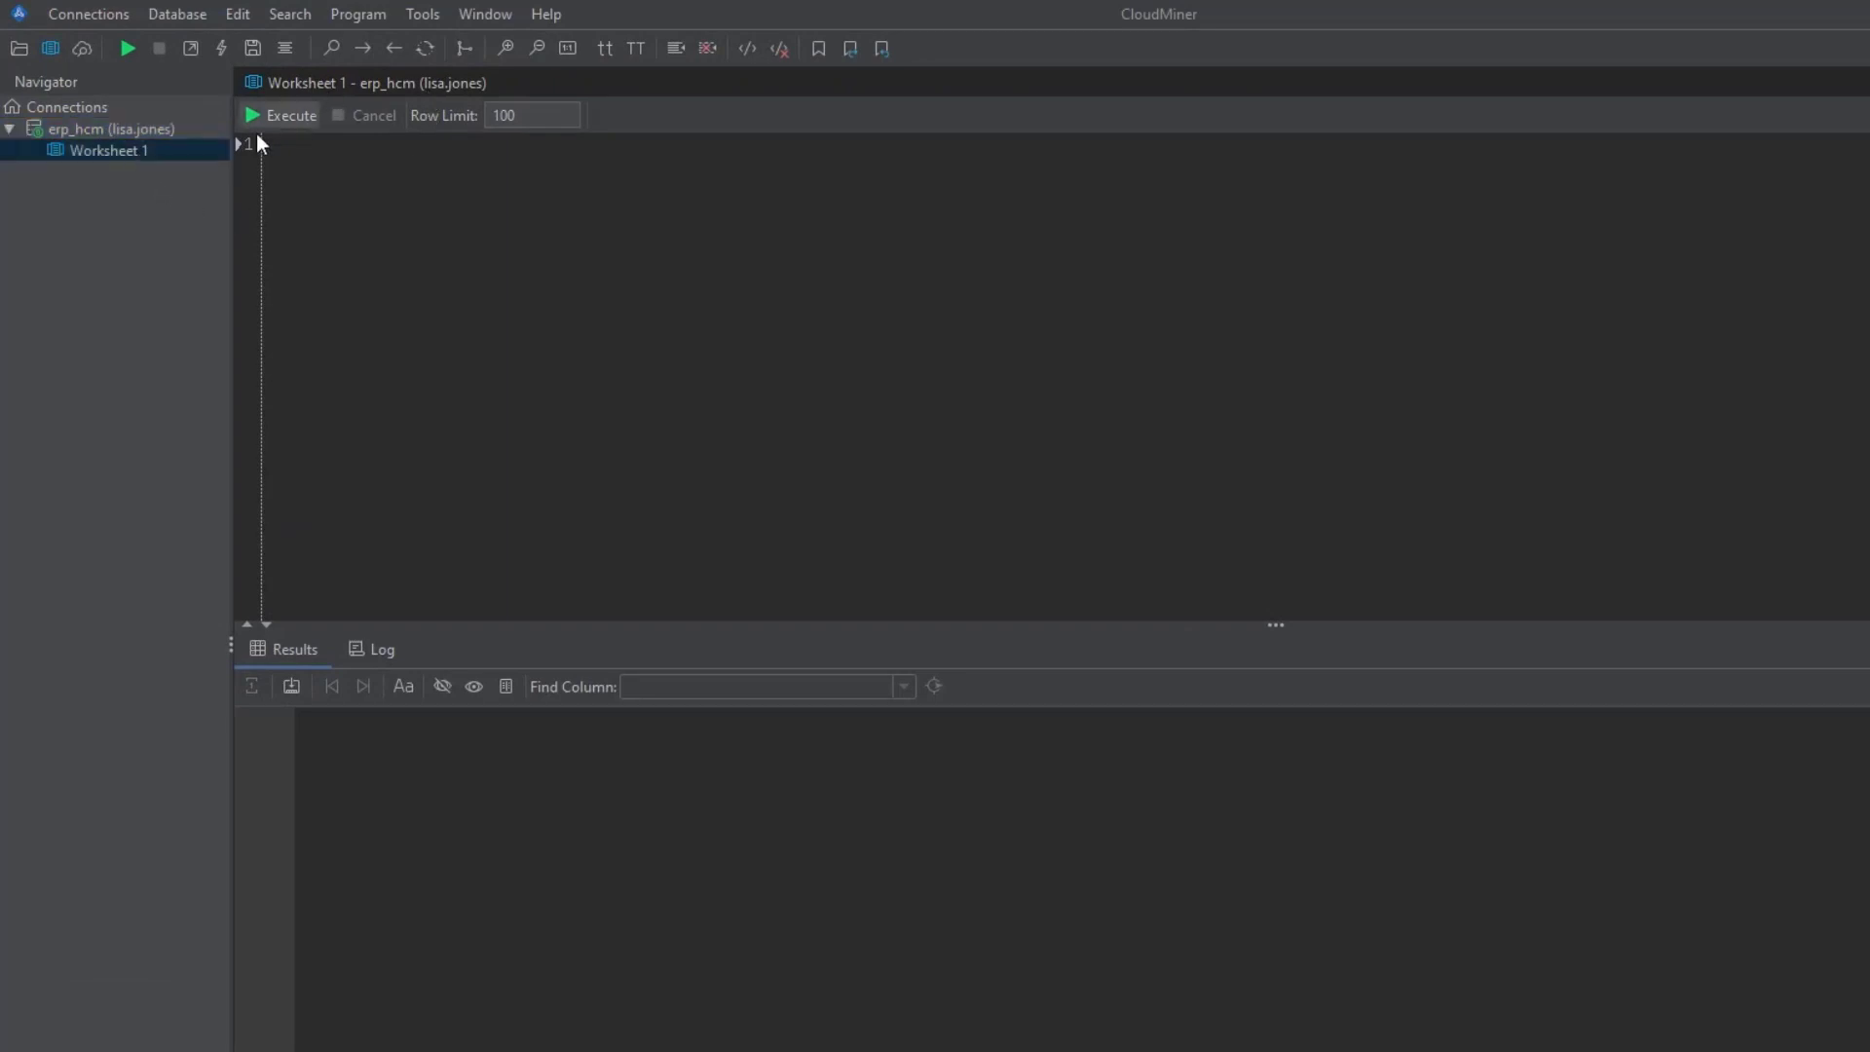
right_click(139, 154)
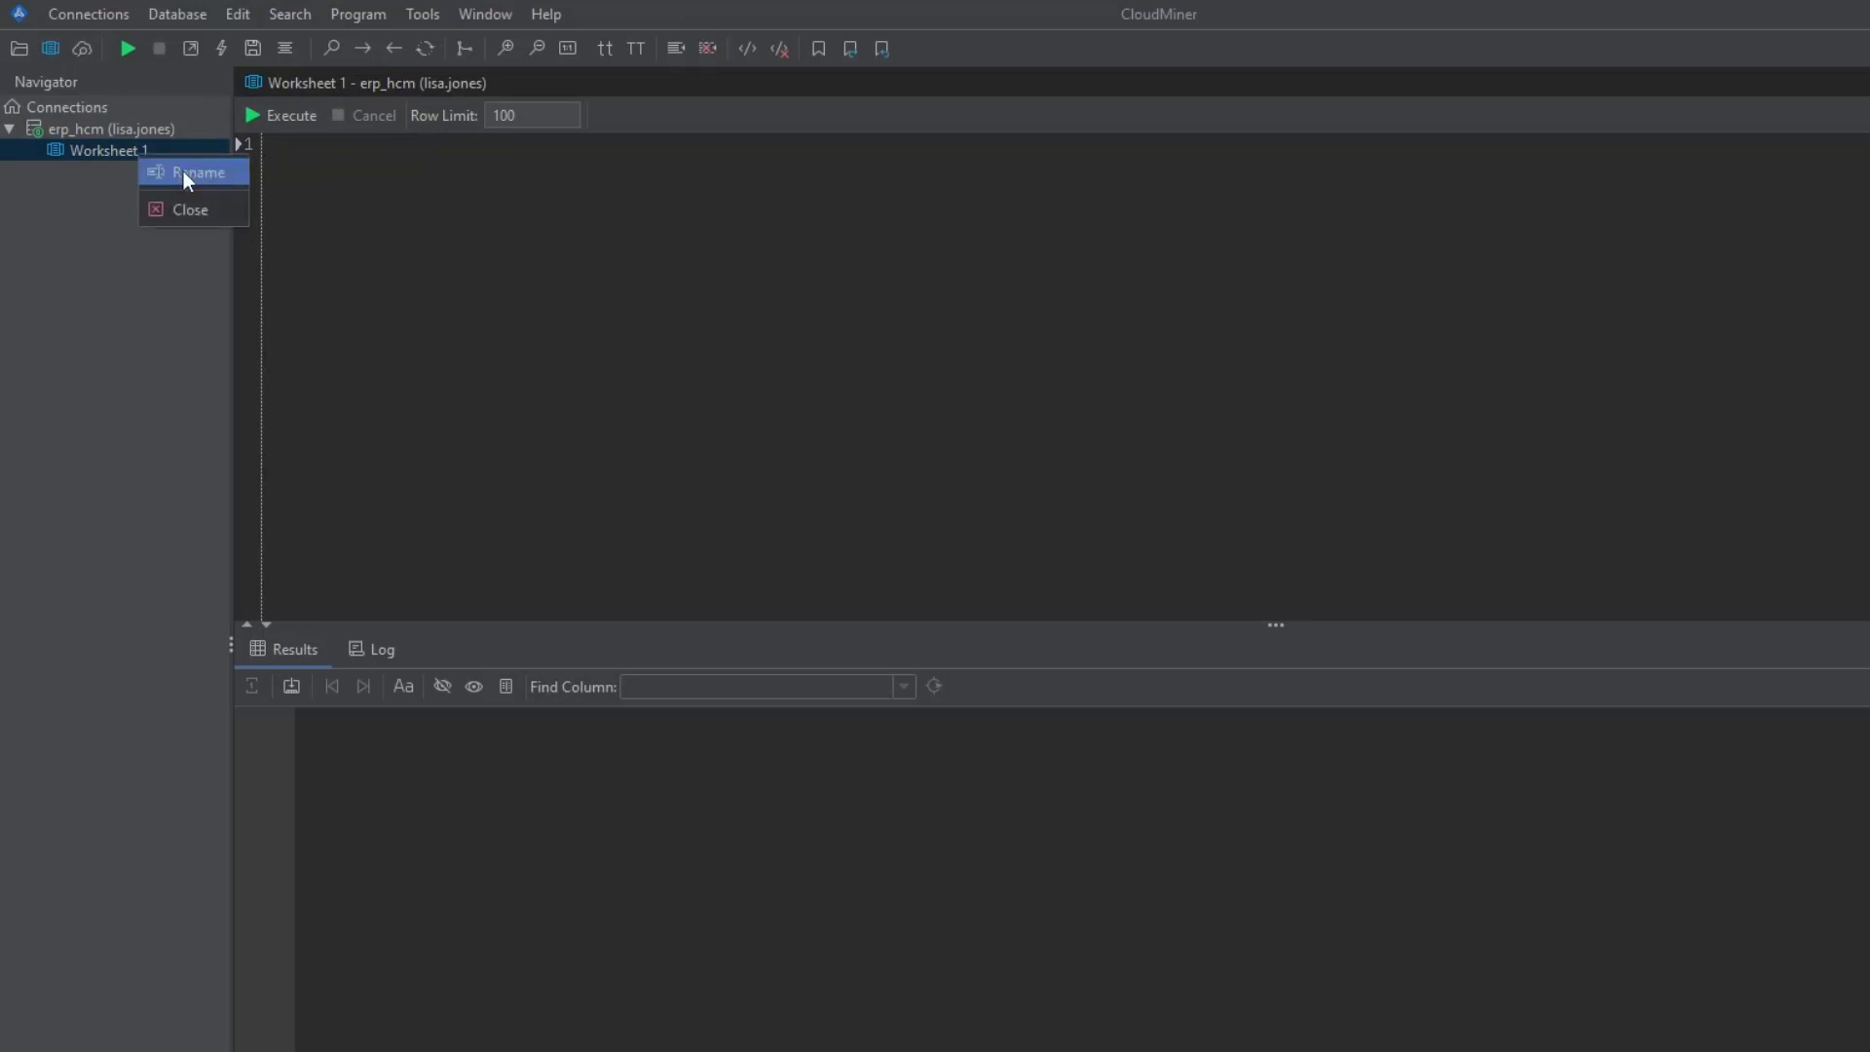
left_click(183, 171)
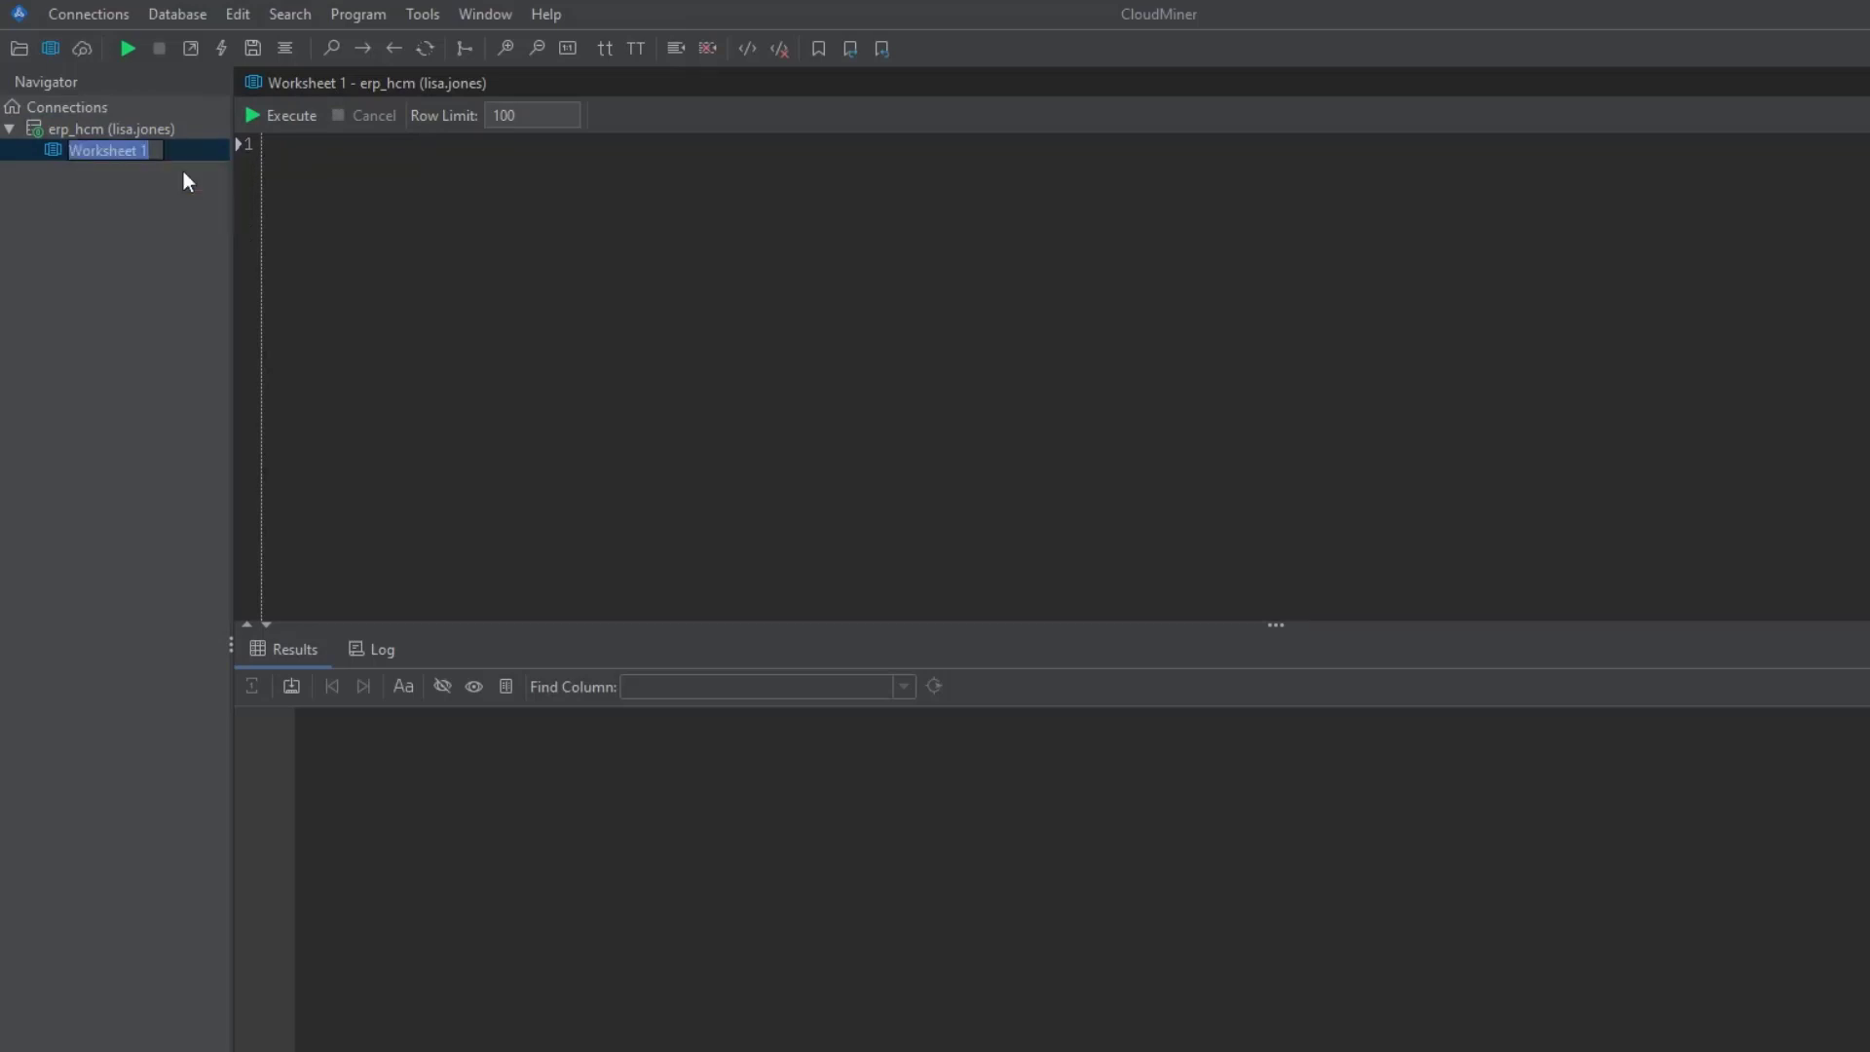
type("ERP_Financials")
left_click(382, 211)
left_click(150, 228)
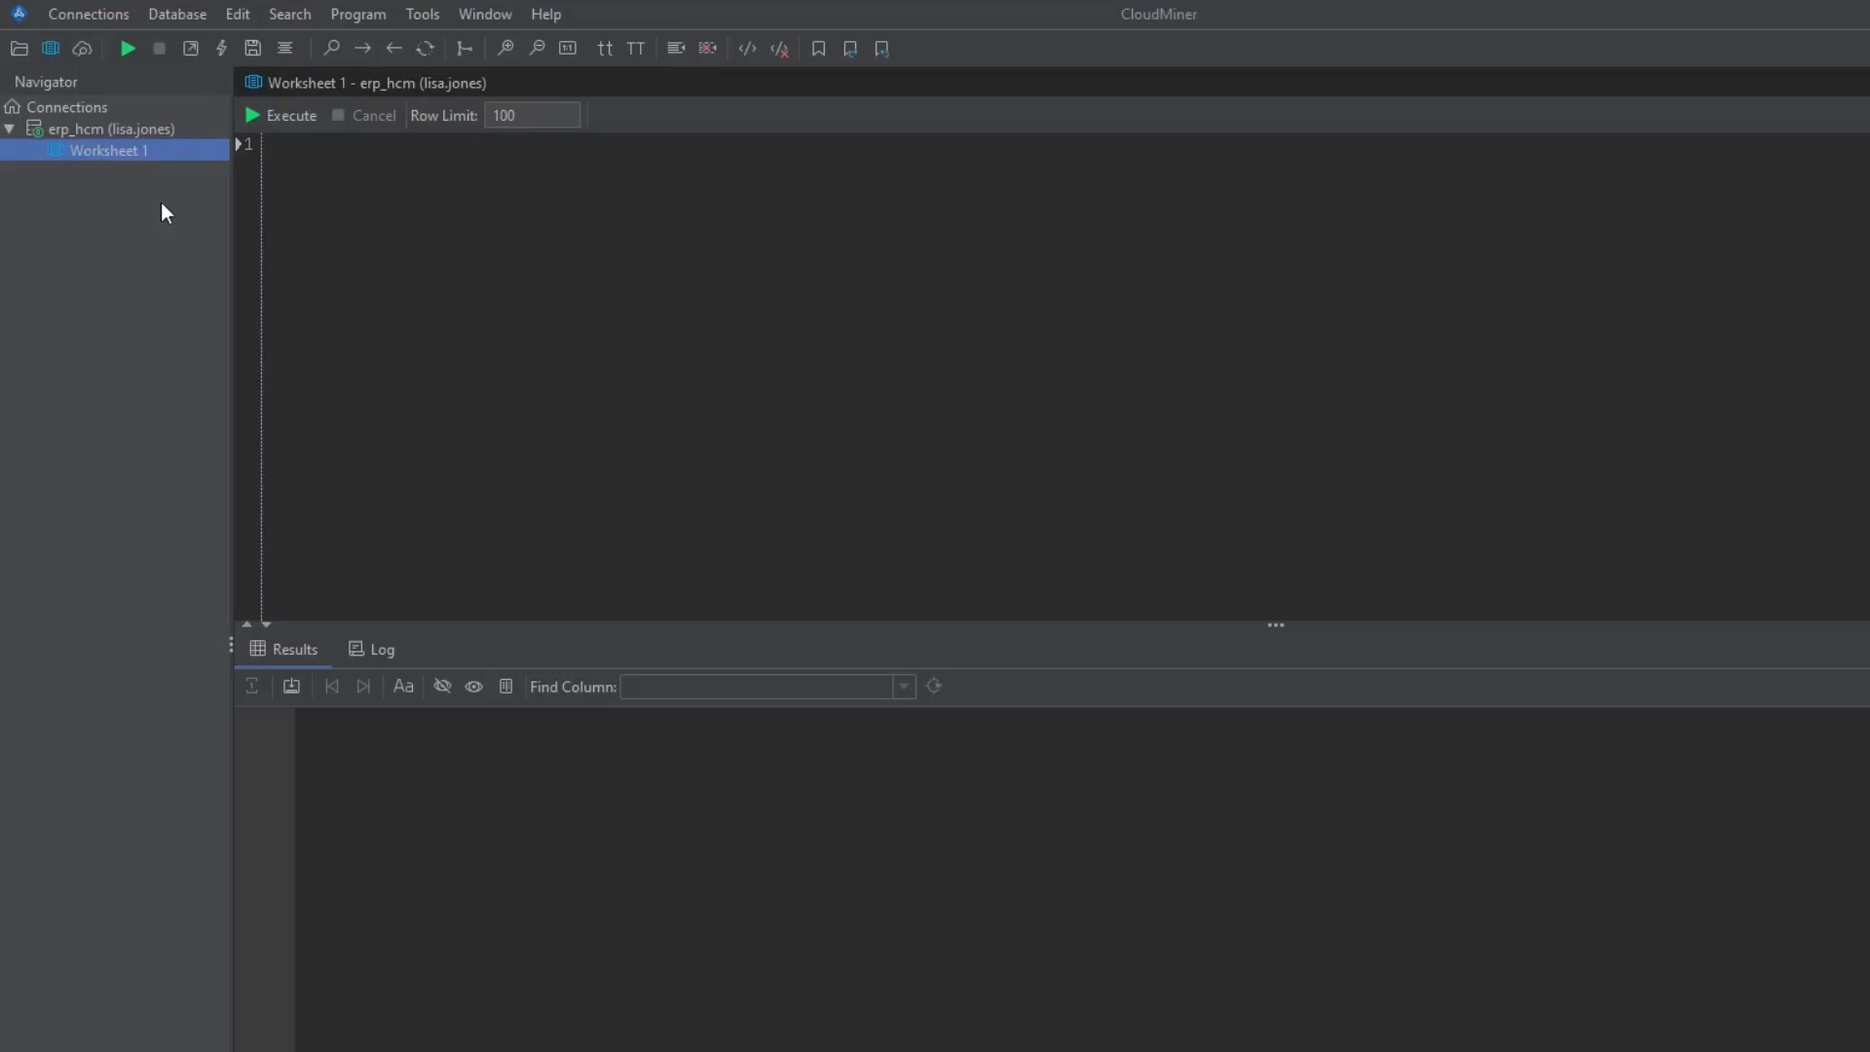
left_click(167, 152)
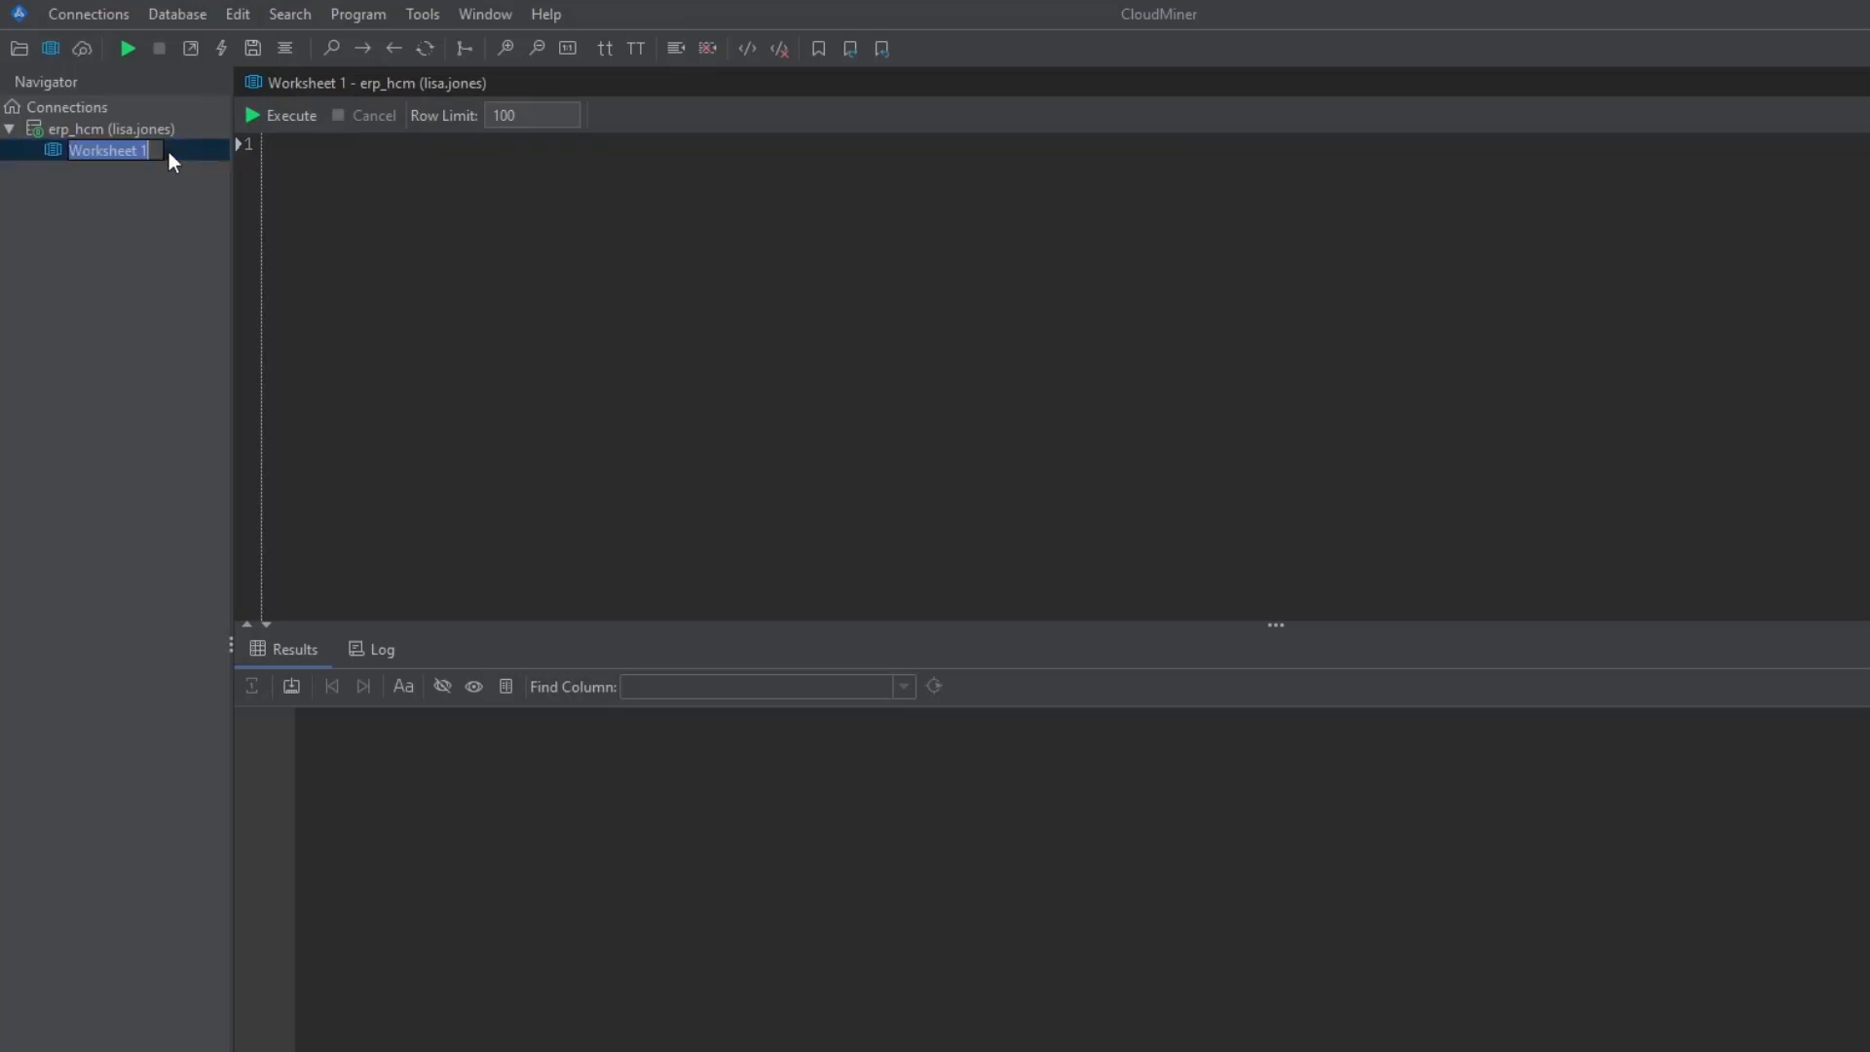
type("ERP_financials")
key("Return")
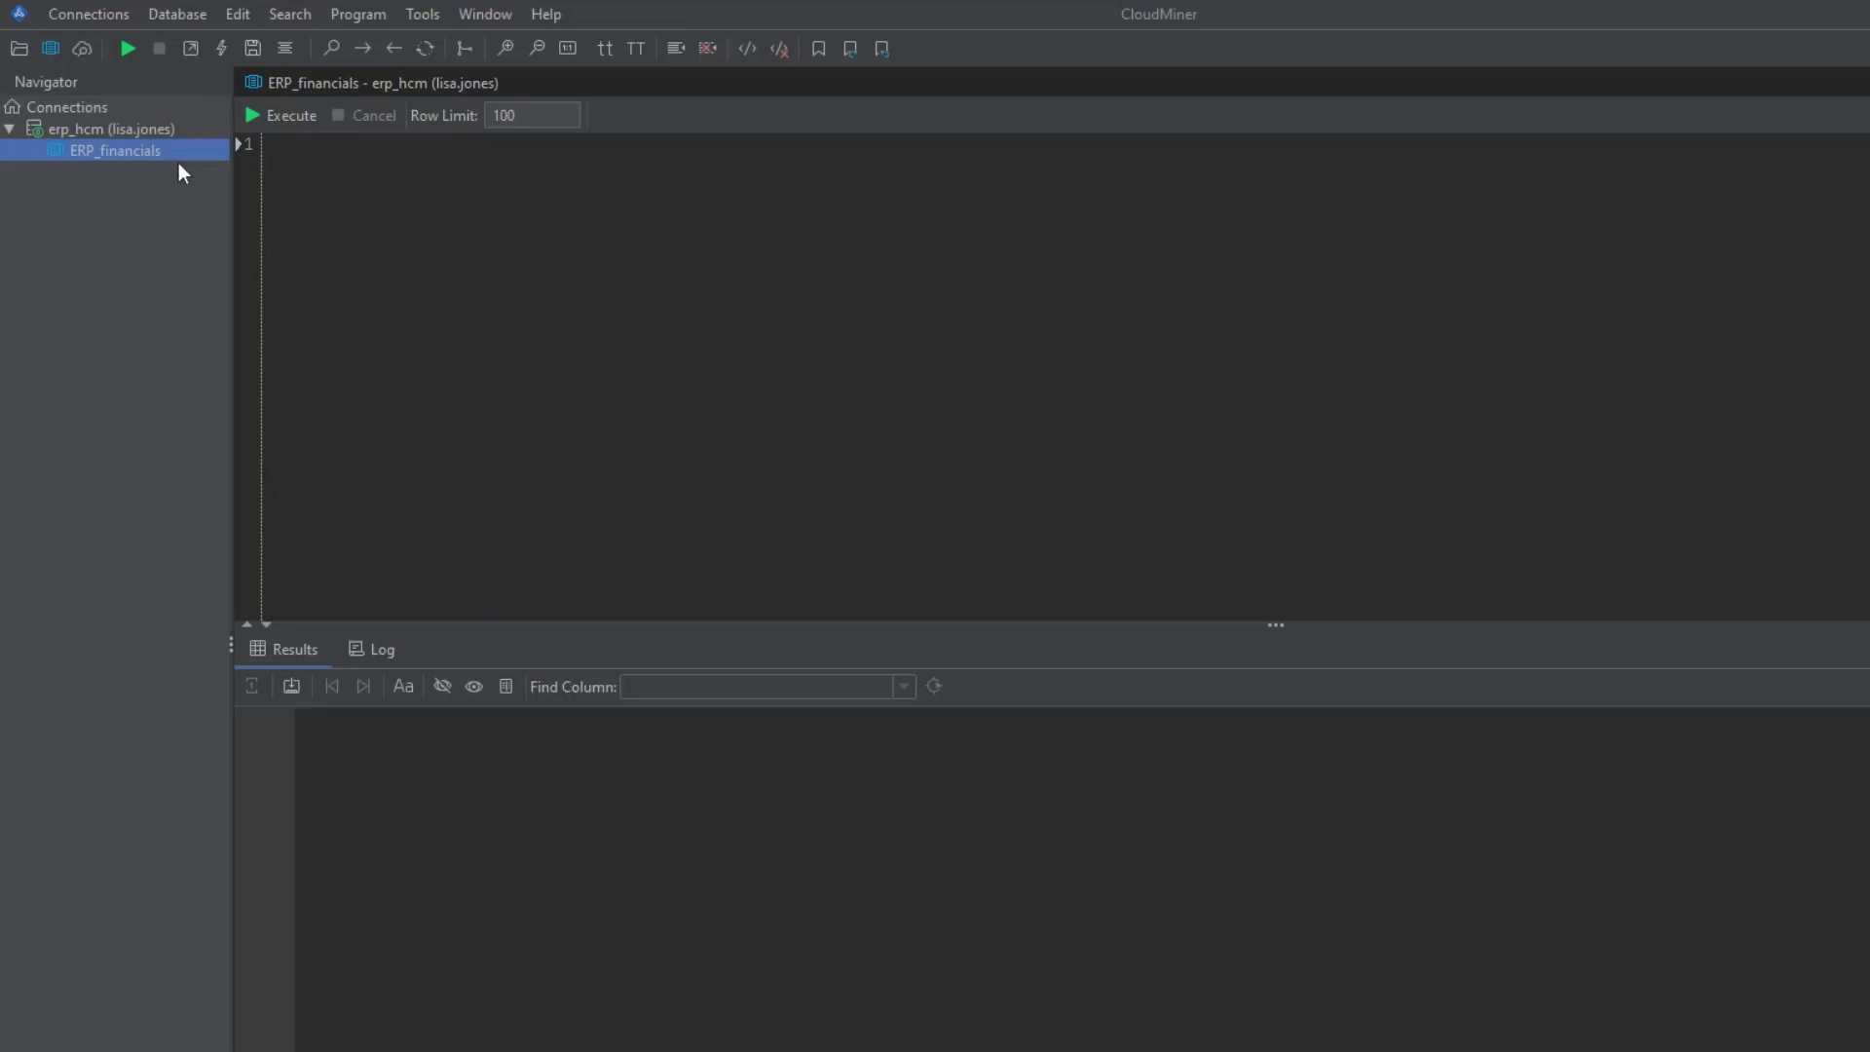
- Browse the Connections, Database, Search and Program menus, ending on the Tools menu
left_click(119, 13)
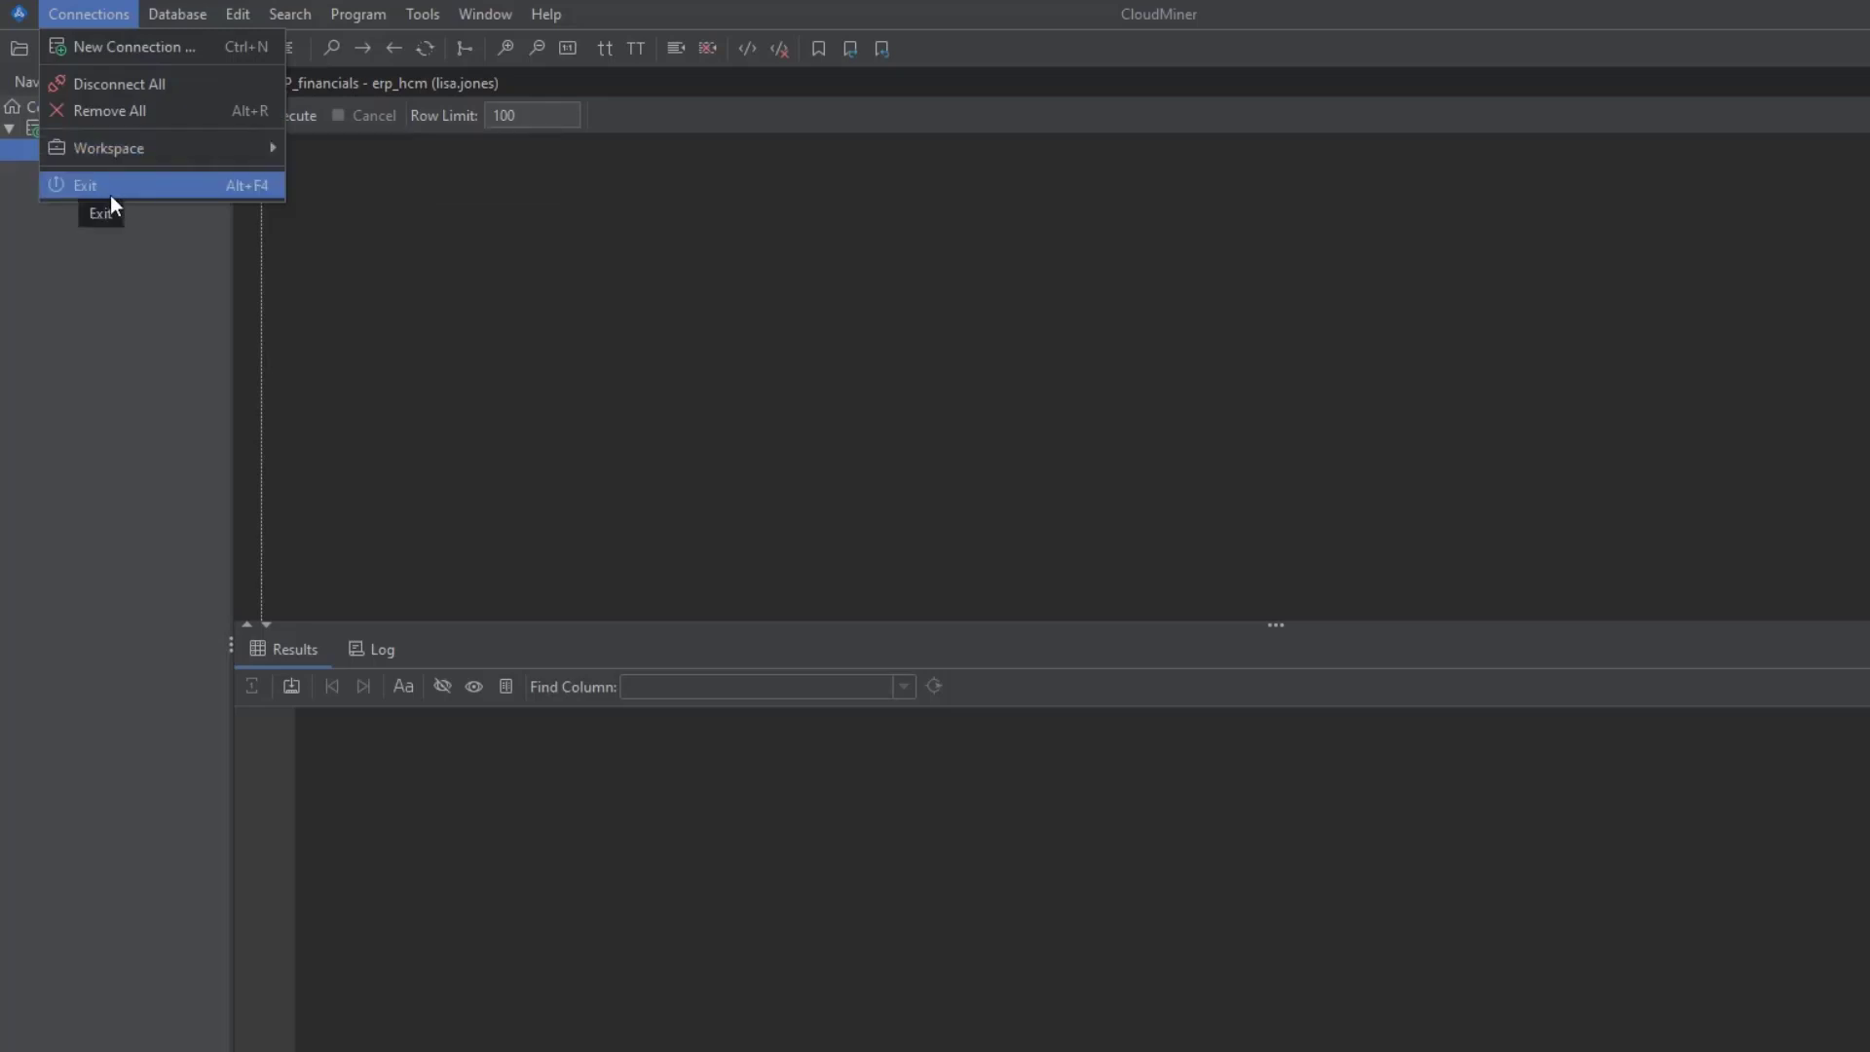
left_click(181, 21)
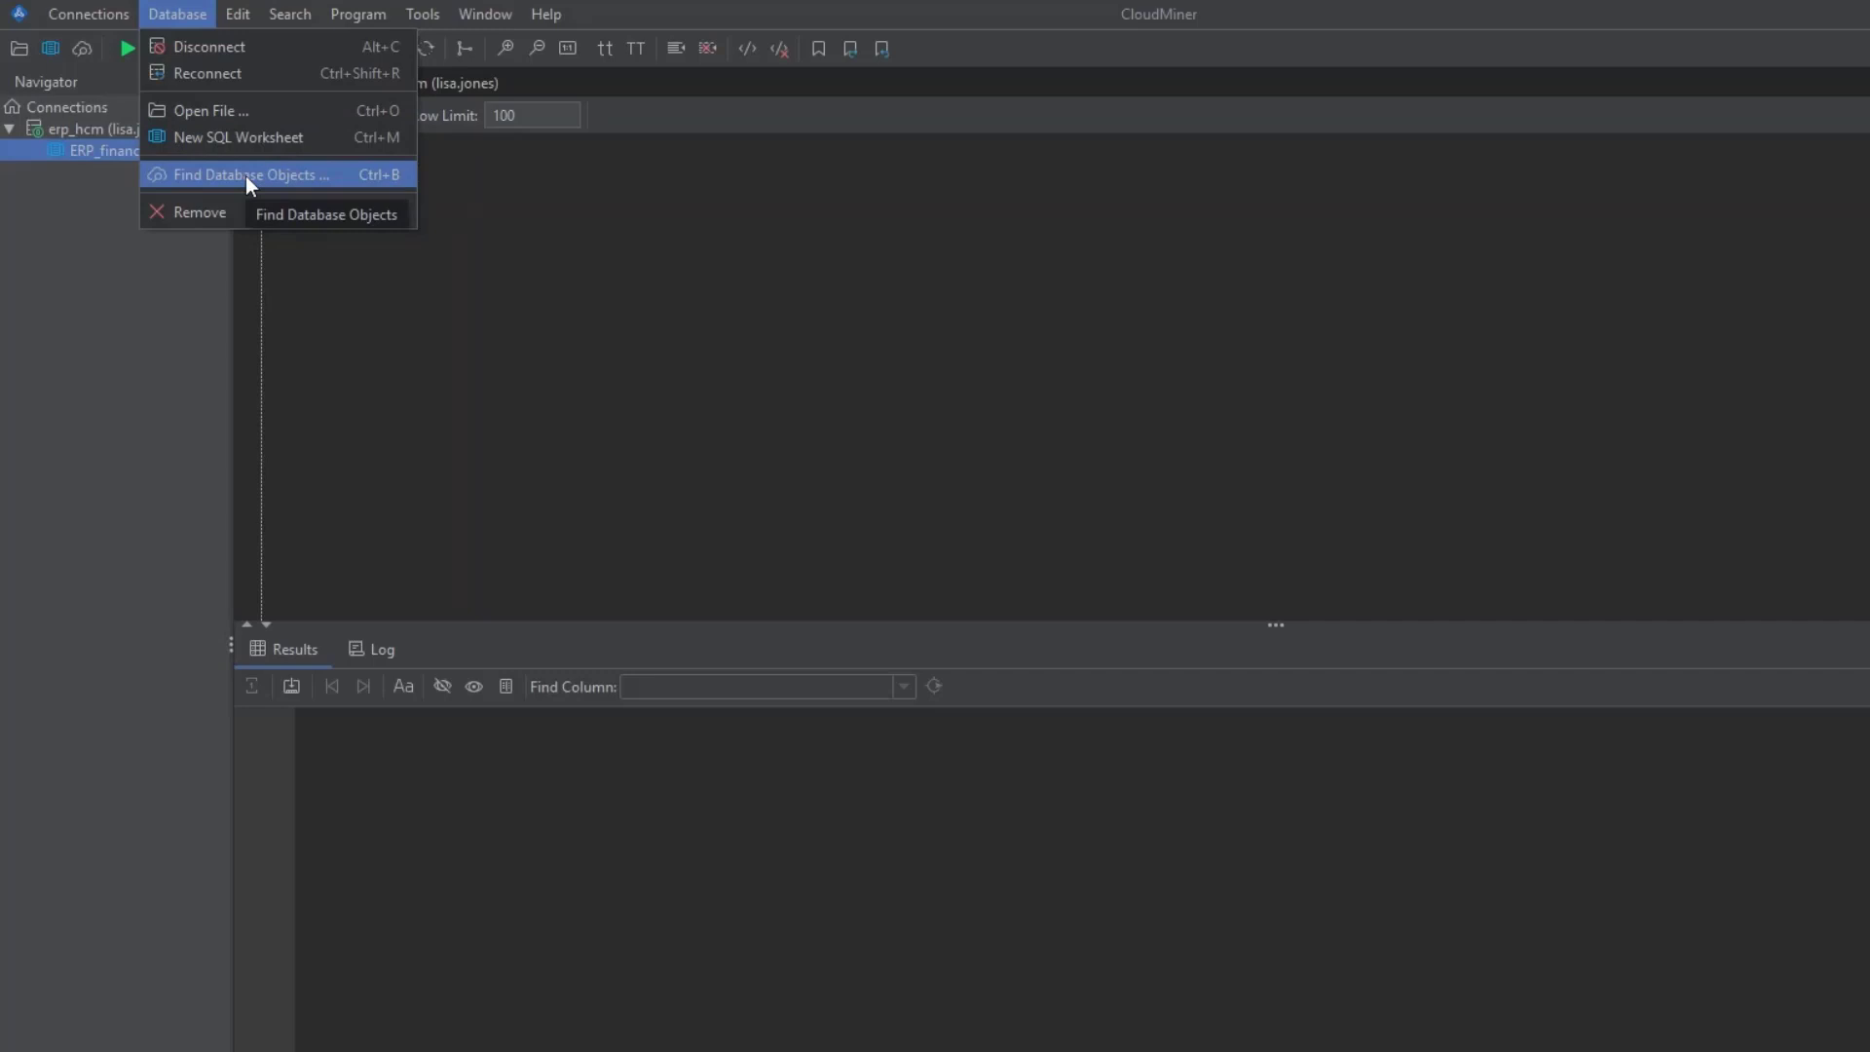
mouse_move(242, 21)
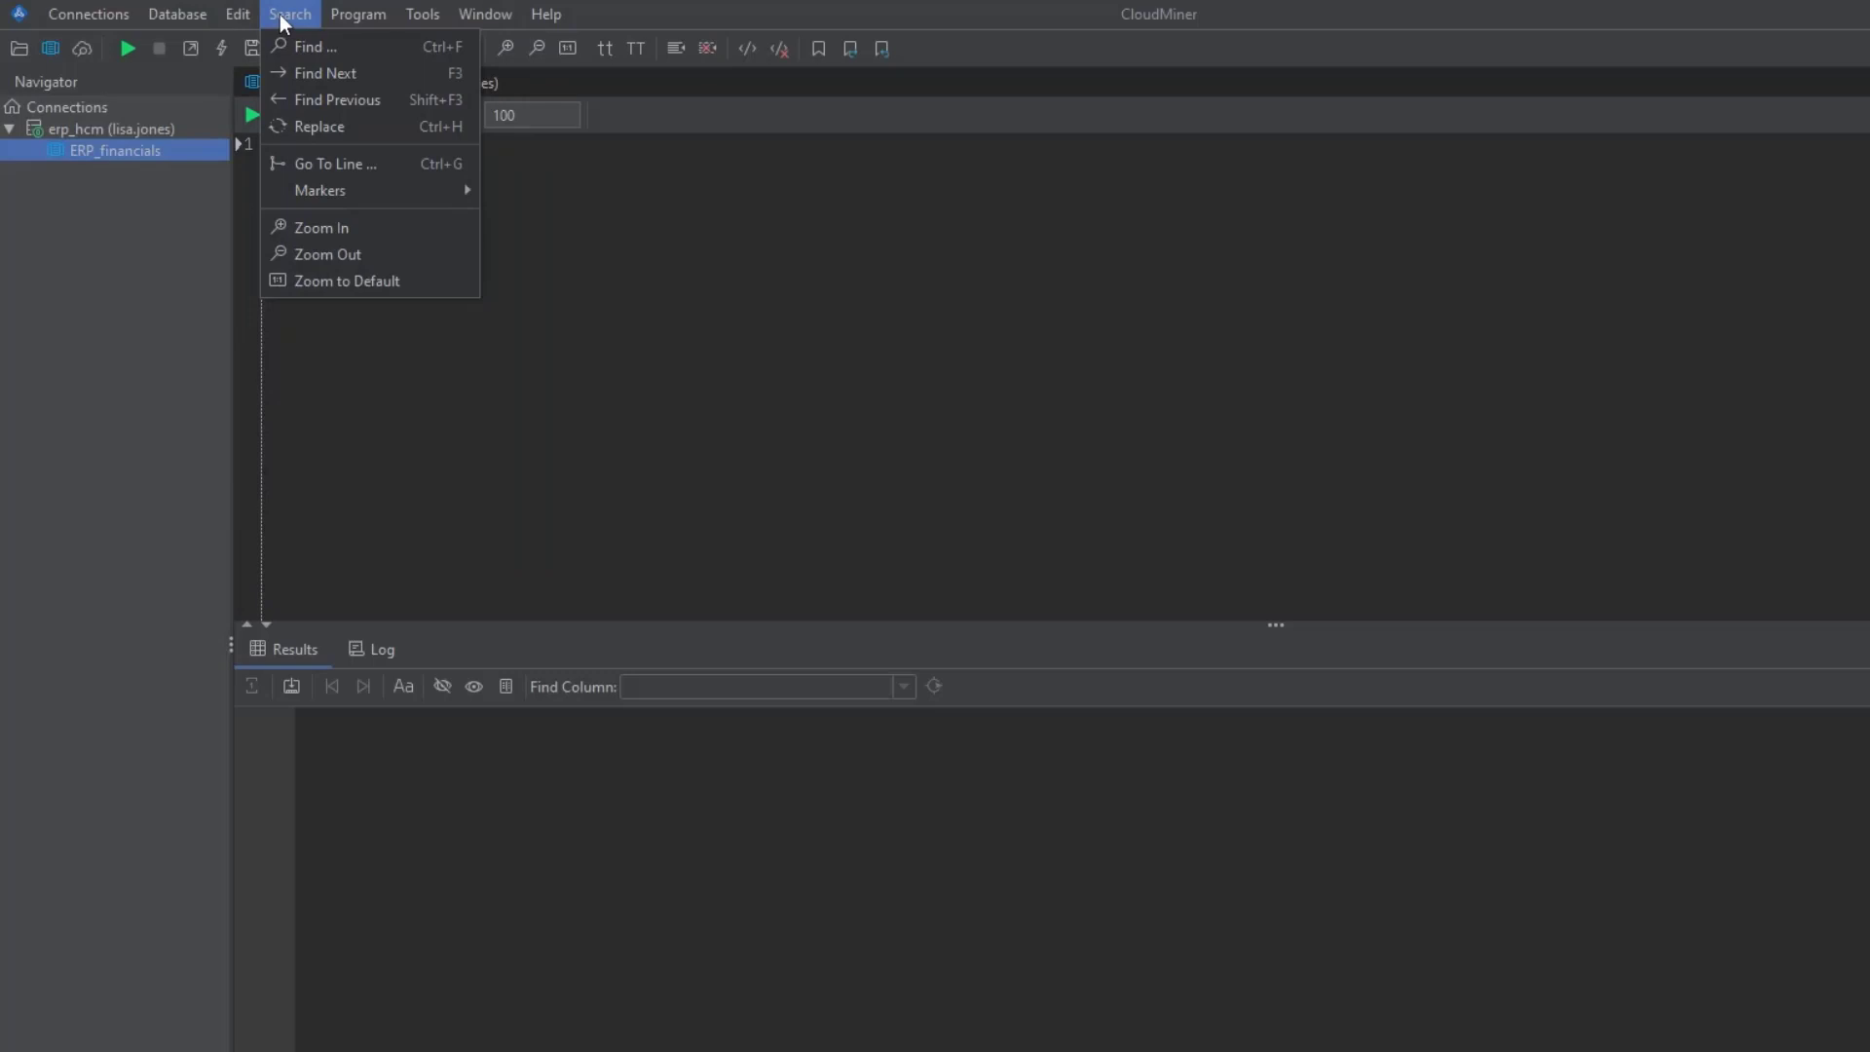
mouse_move(346, 17)
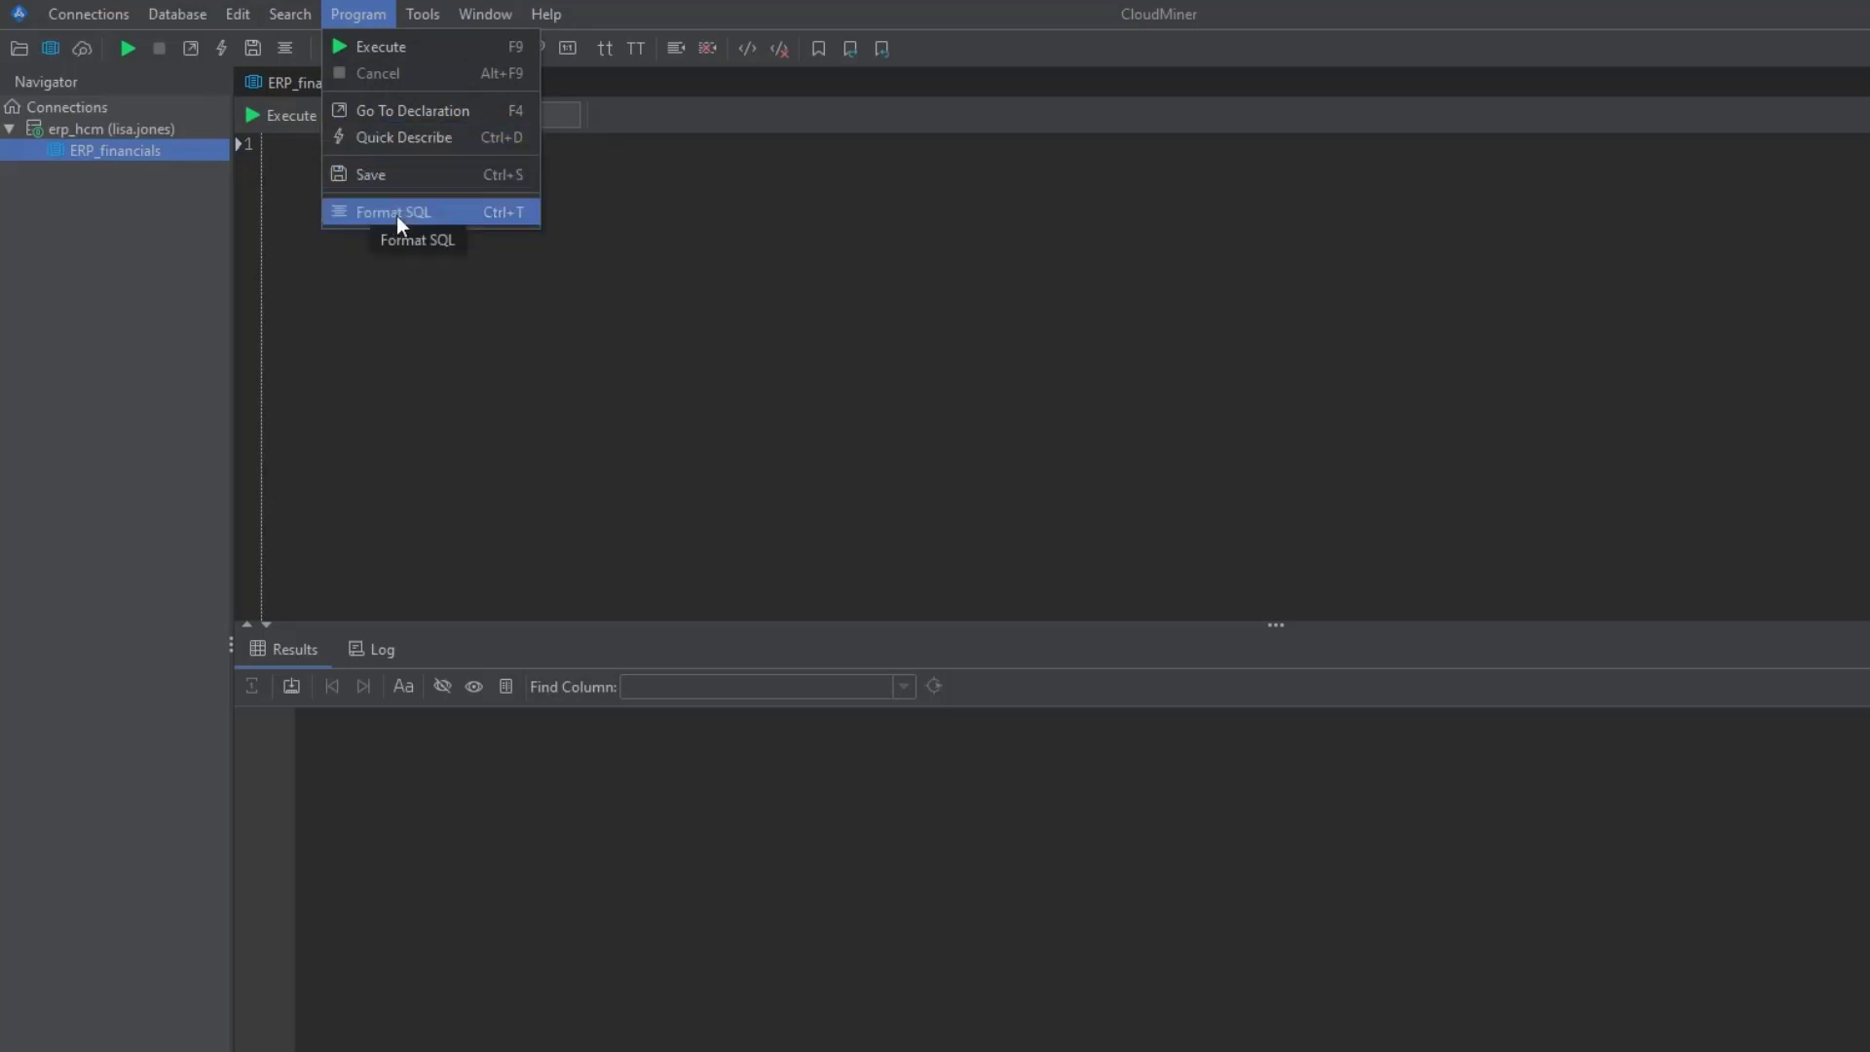
mouse_move(425, 17)
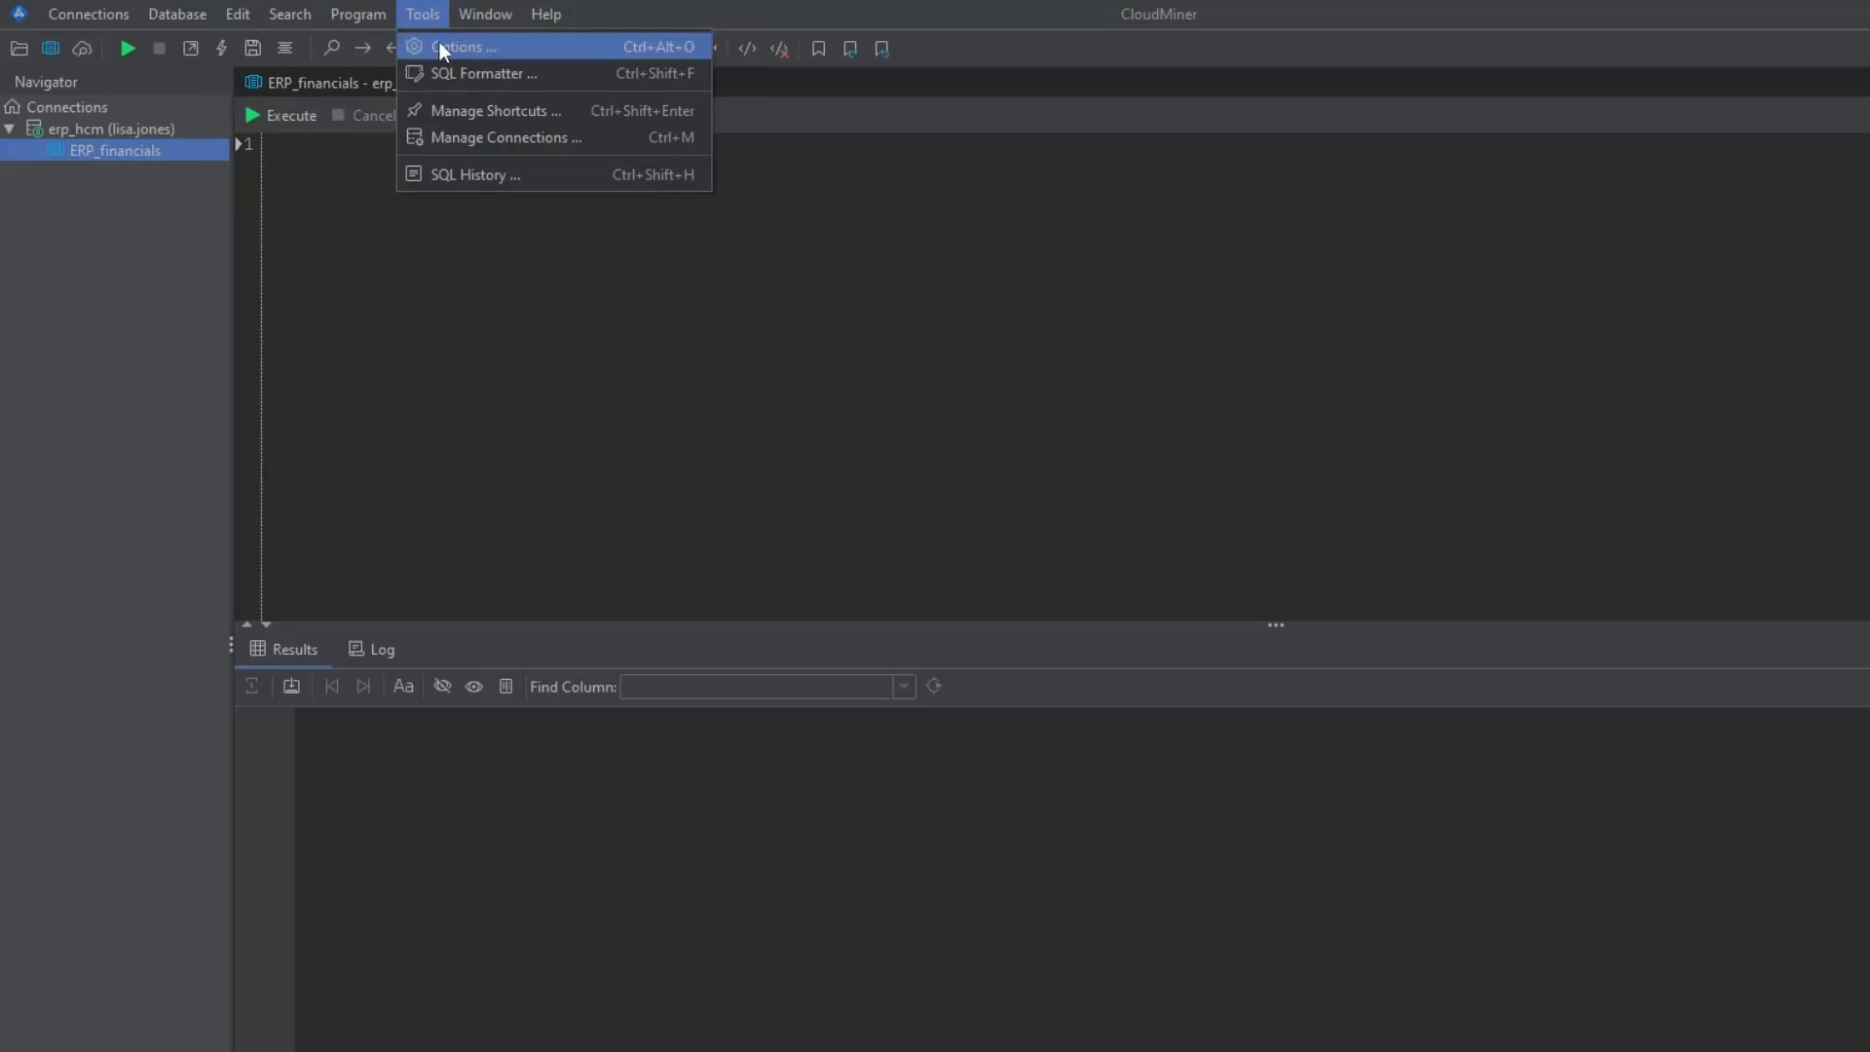
left_click(440, 44)
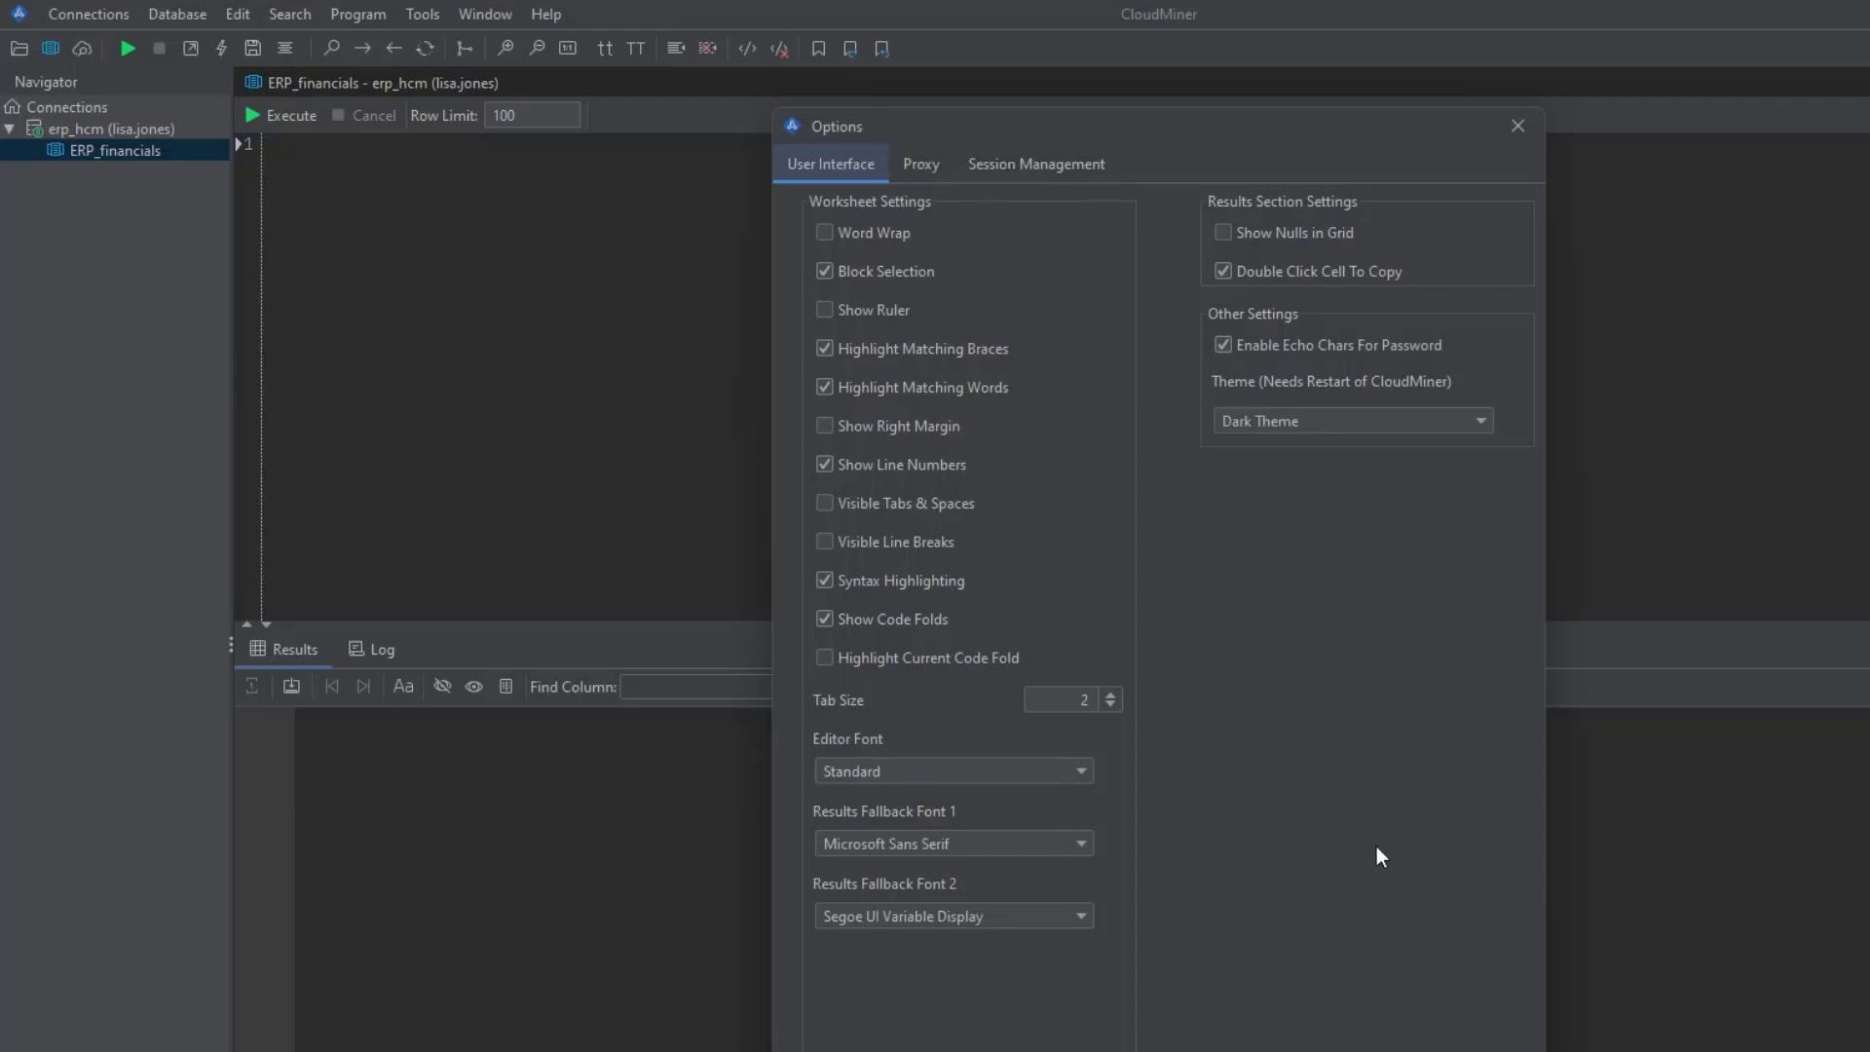
left_click(1329, 425)
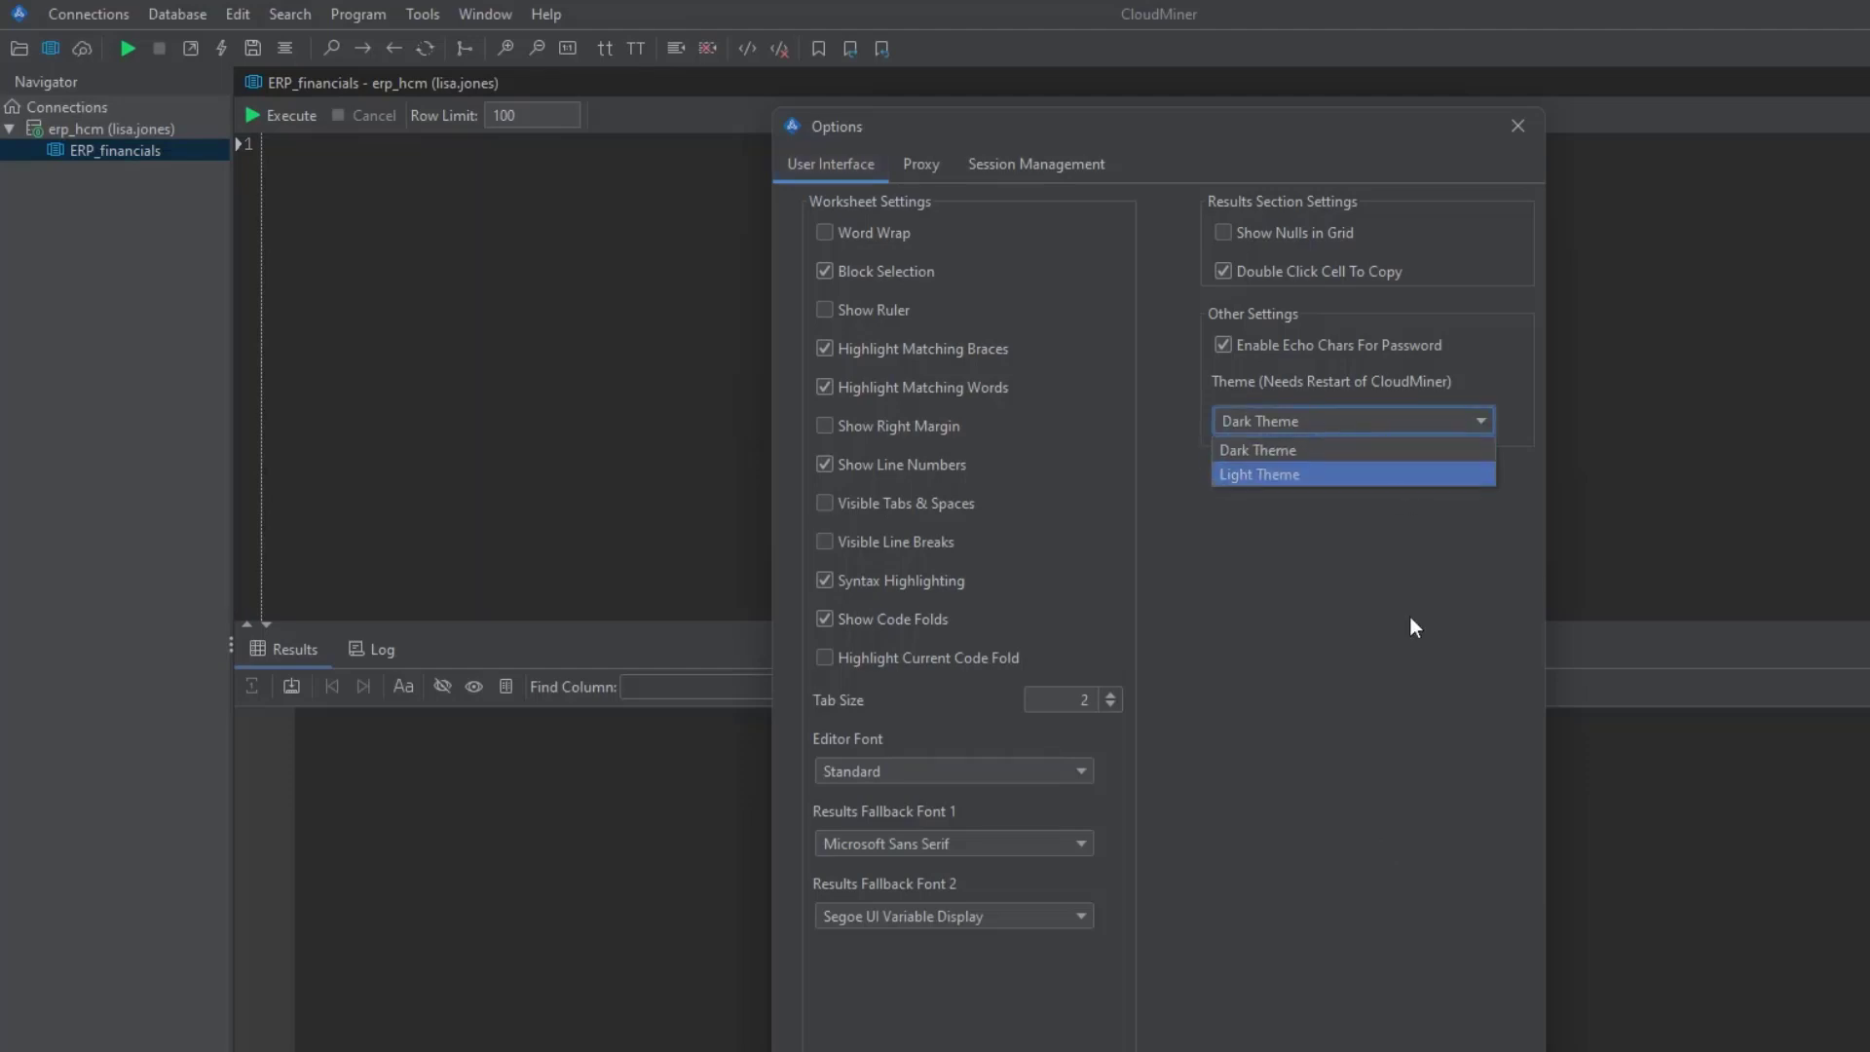
left_click(1410, 616)
left_click(1323, 429)
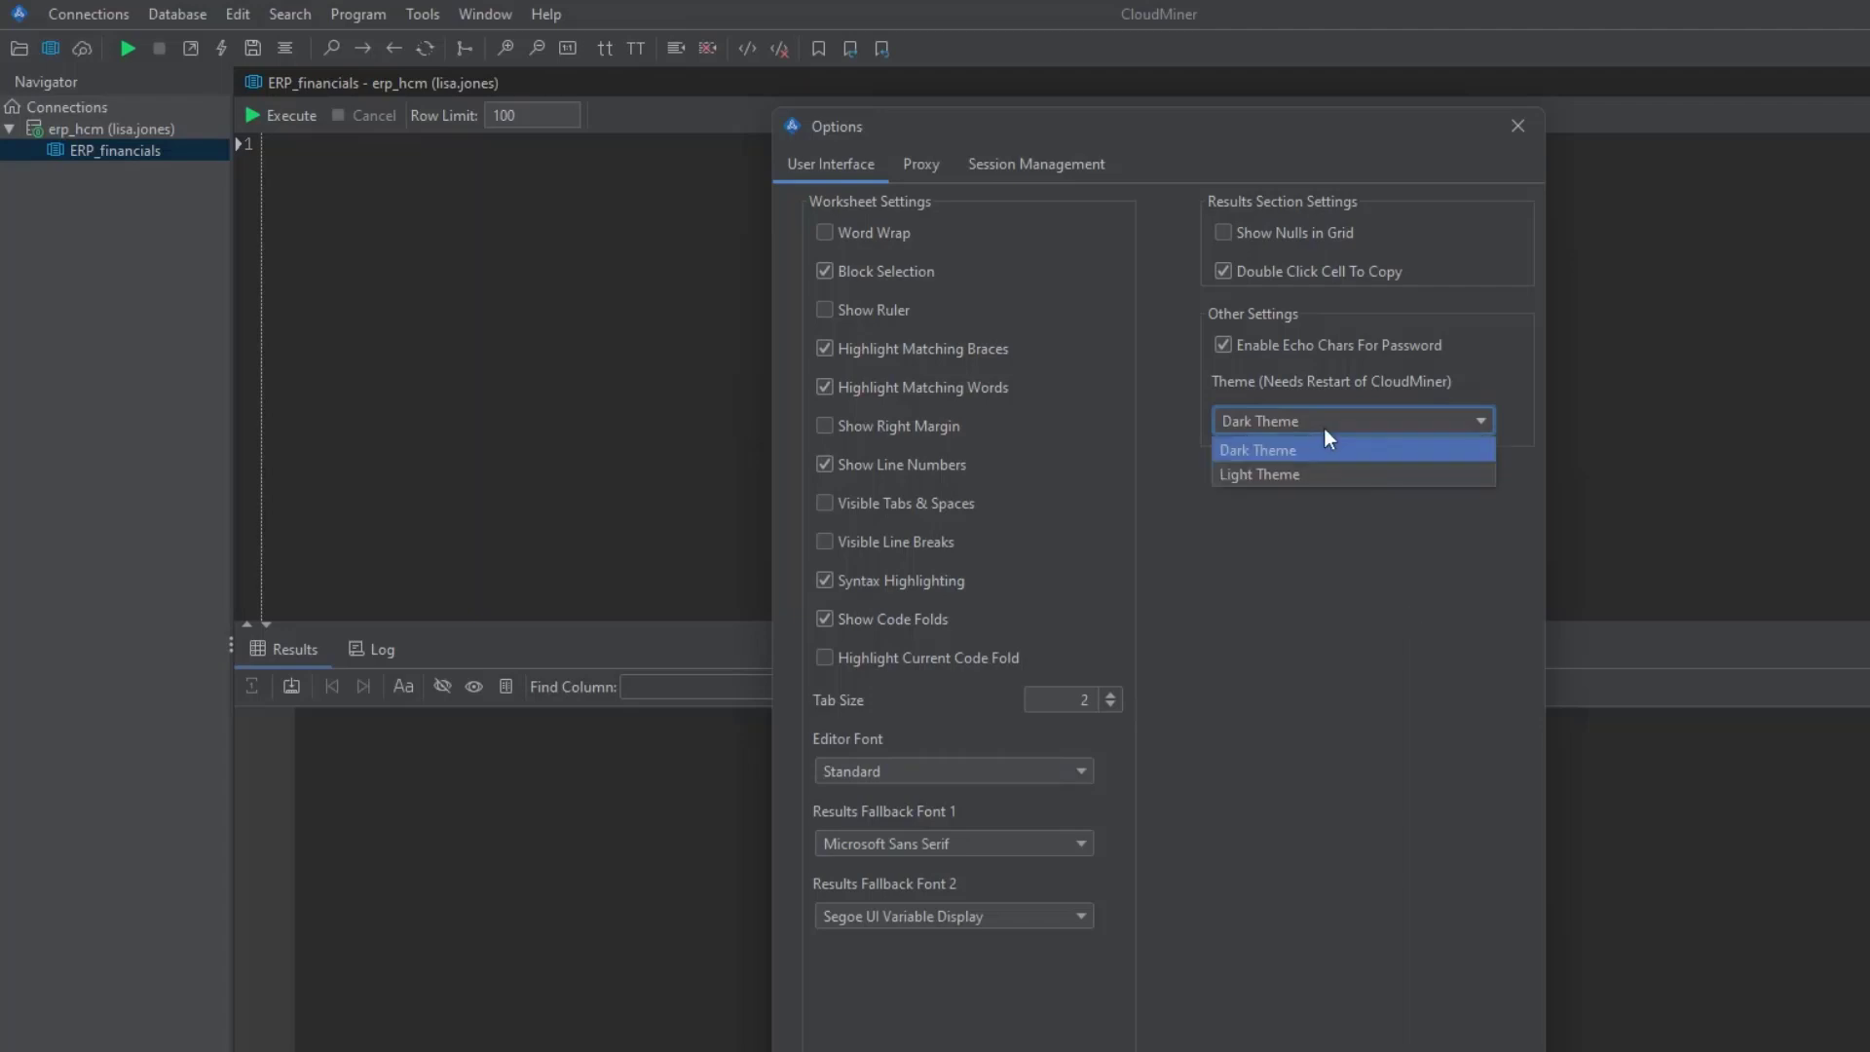
left_click(1380, 618)
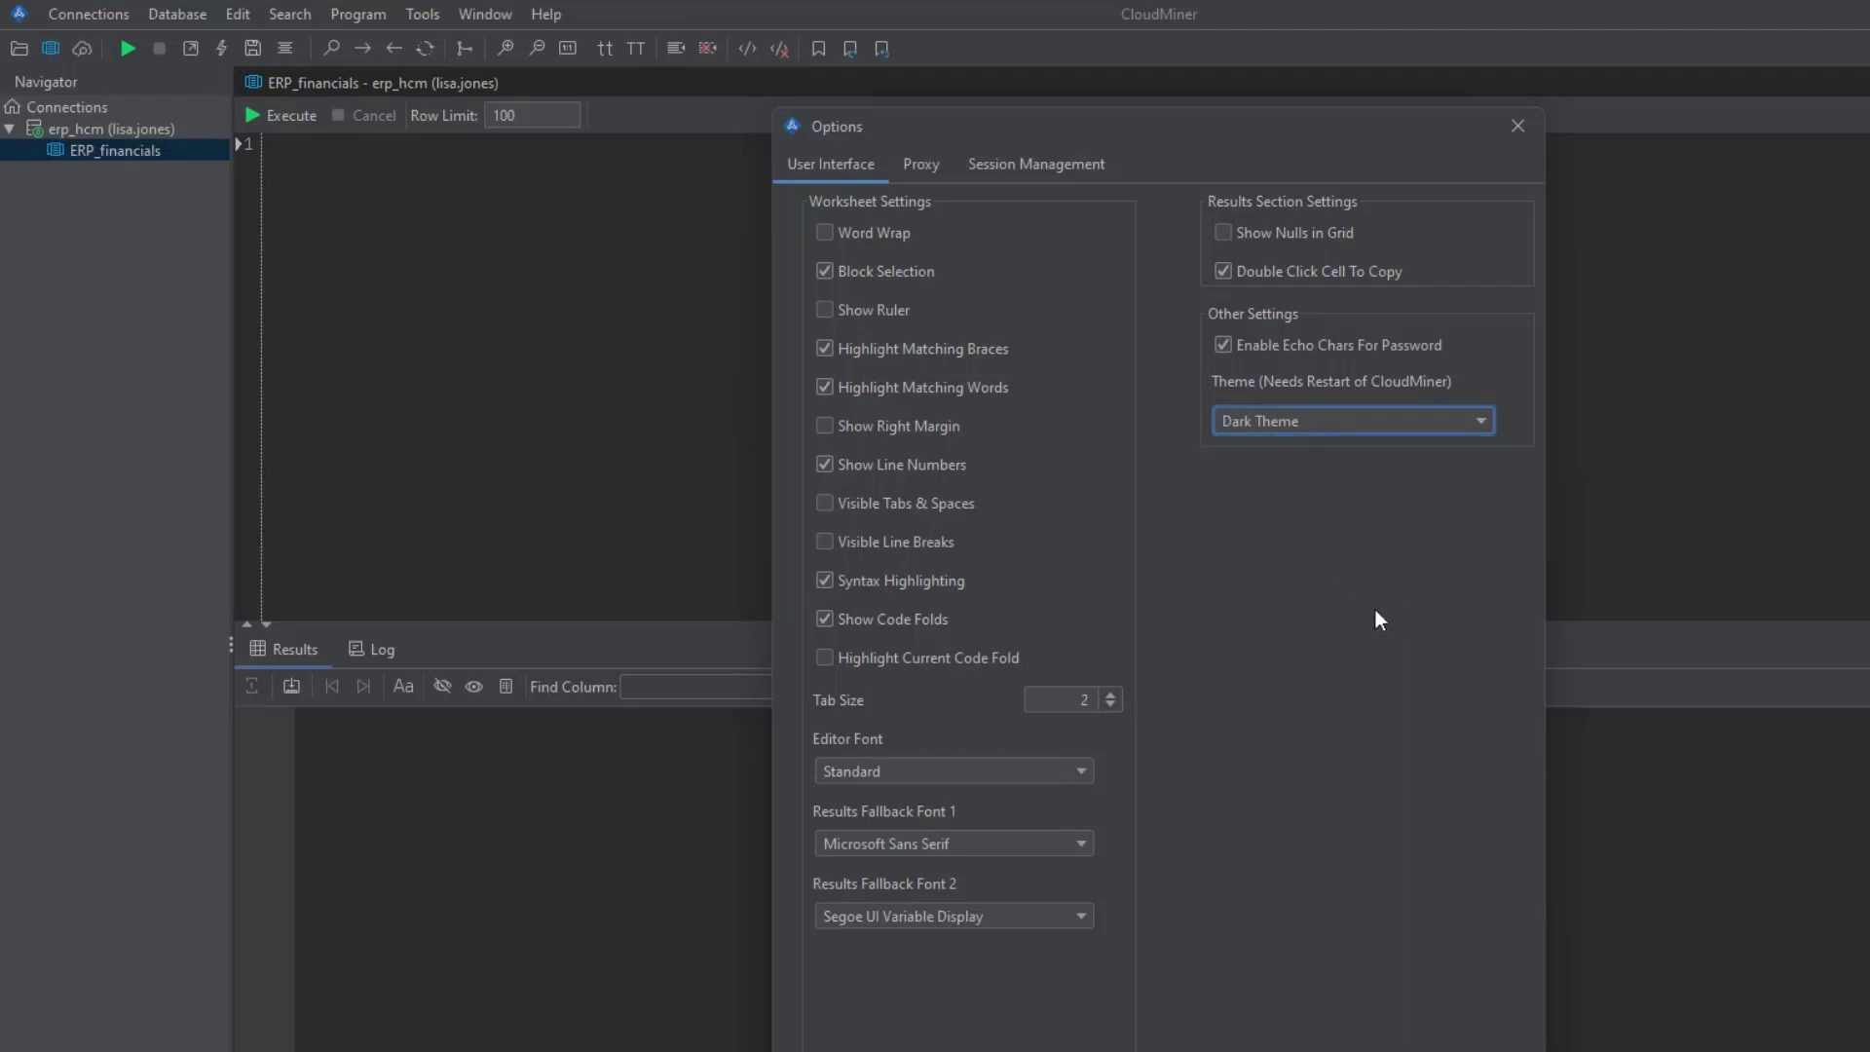
left_click(1518, 126)
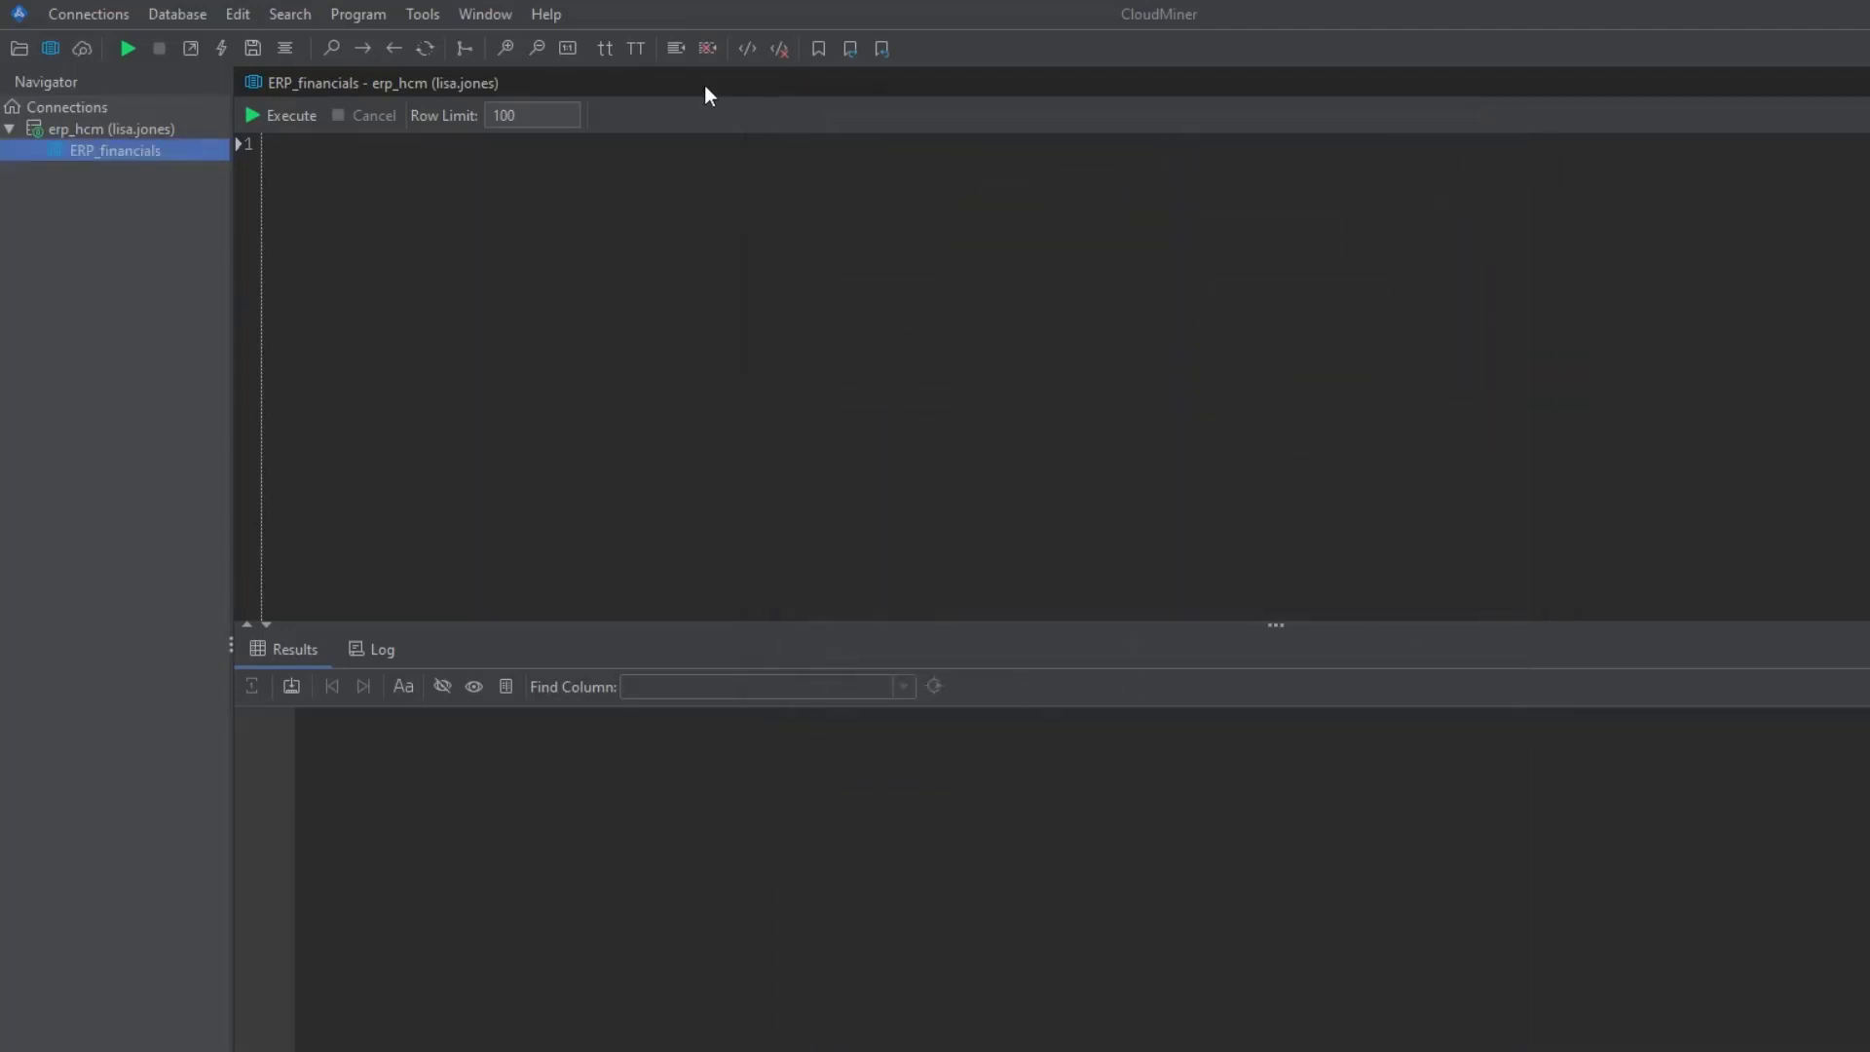
- Turn on 'Break after keywords' in the SQL Formatter's Line Breaks settings, review the other tabs, and close it
left_click(428, 14)
left_click(472, 77)
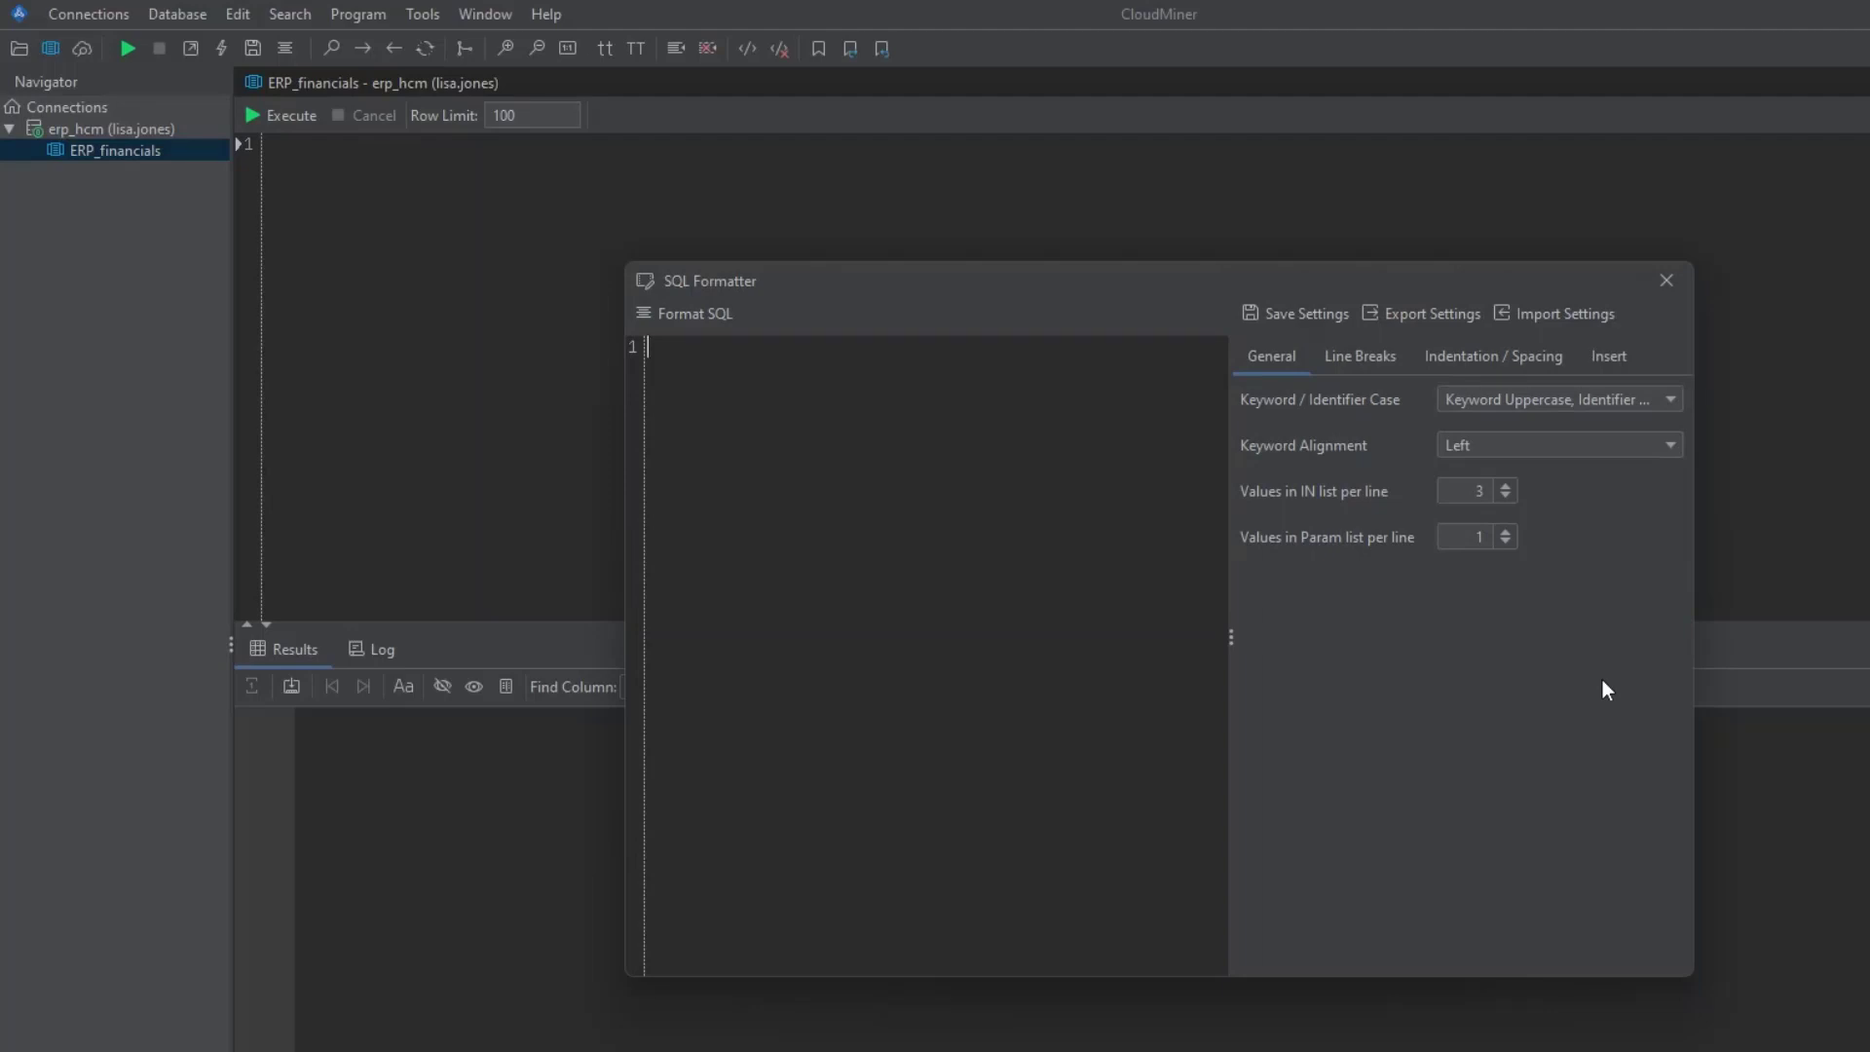
left_click(1368, 357)
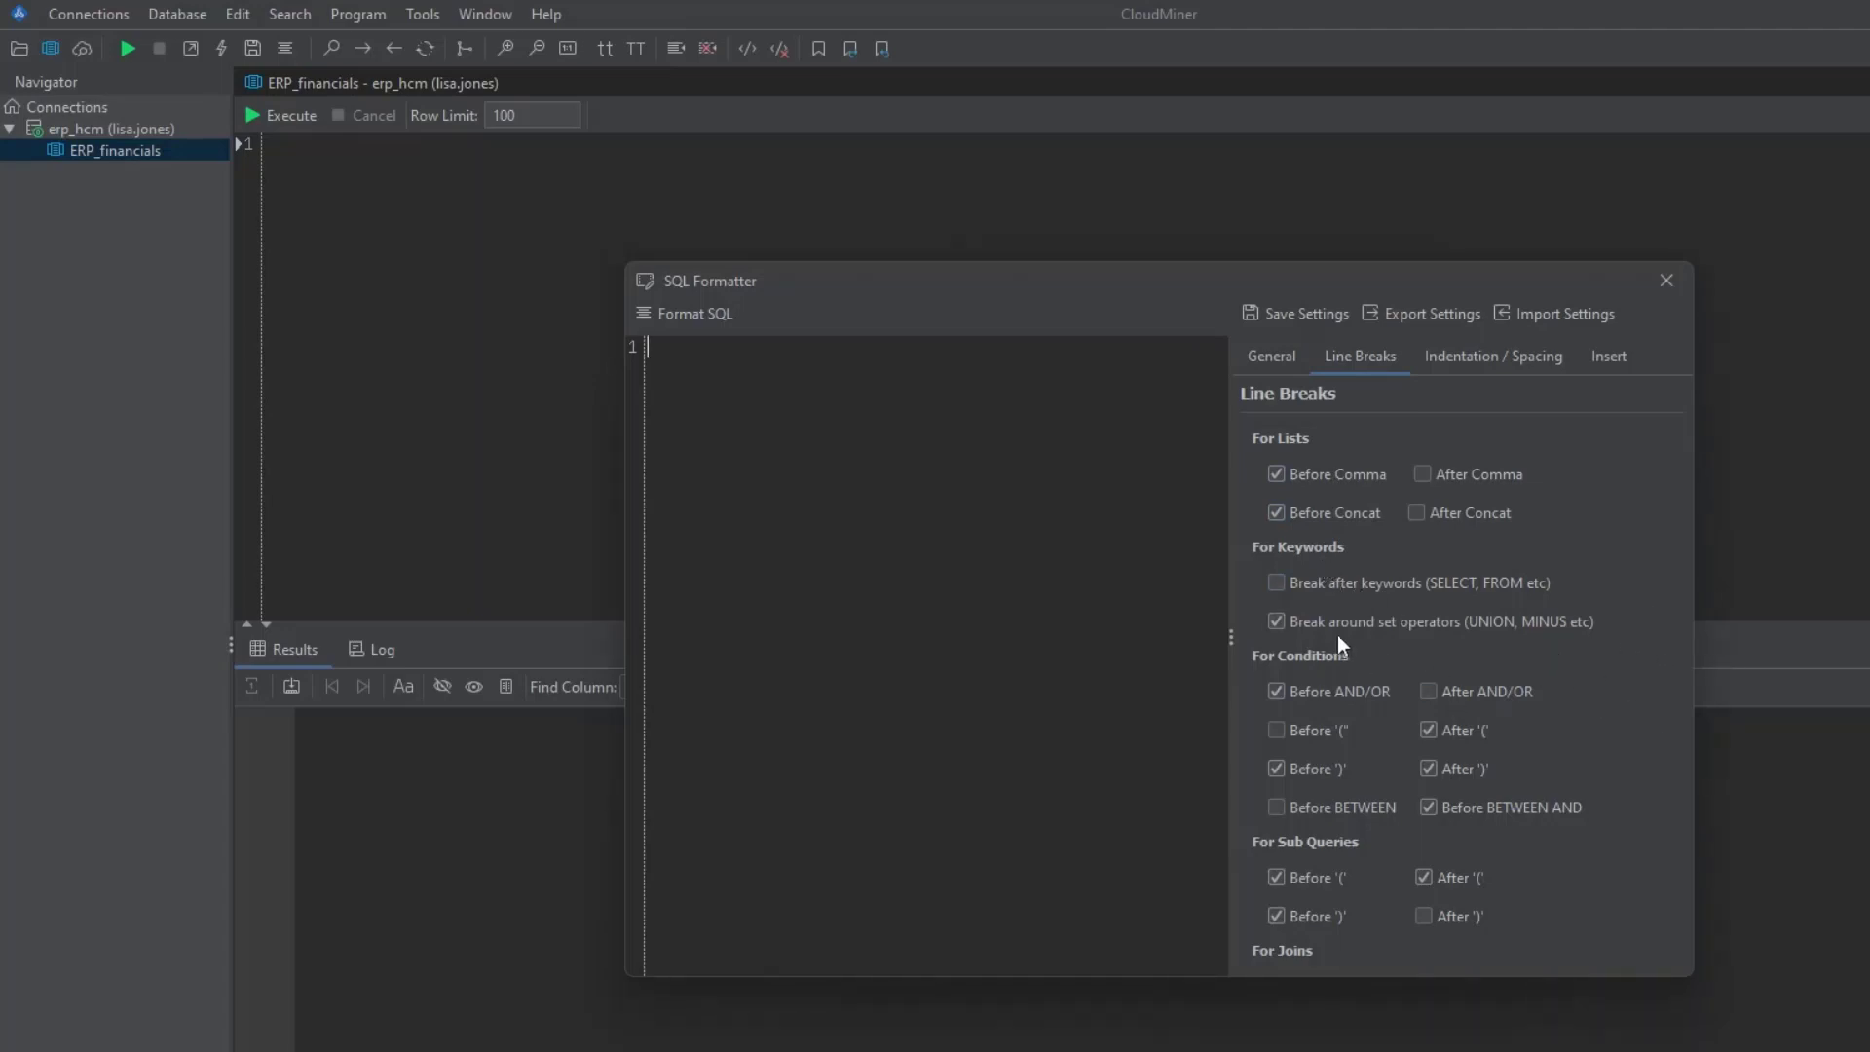
left_click(1279, 583)
left_click(1494, 356)
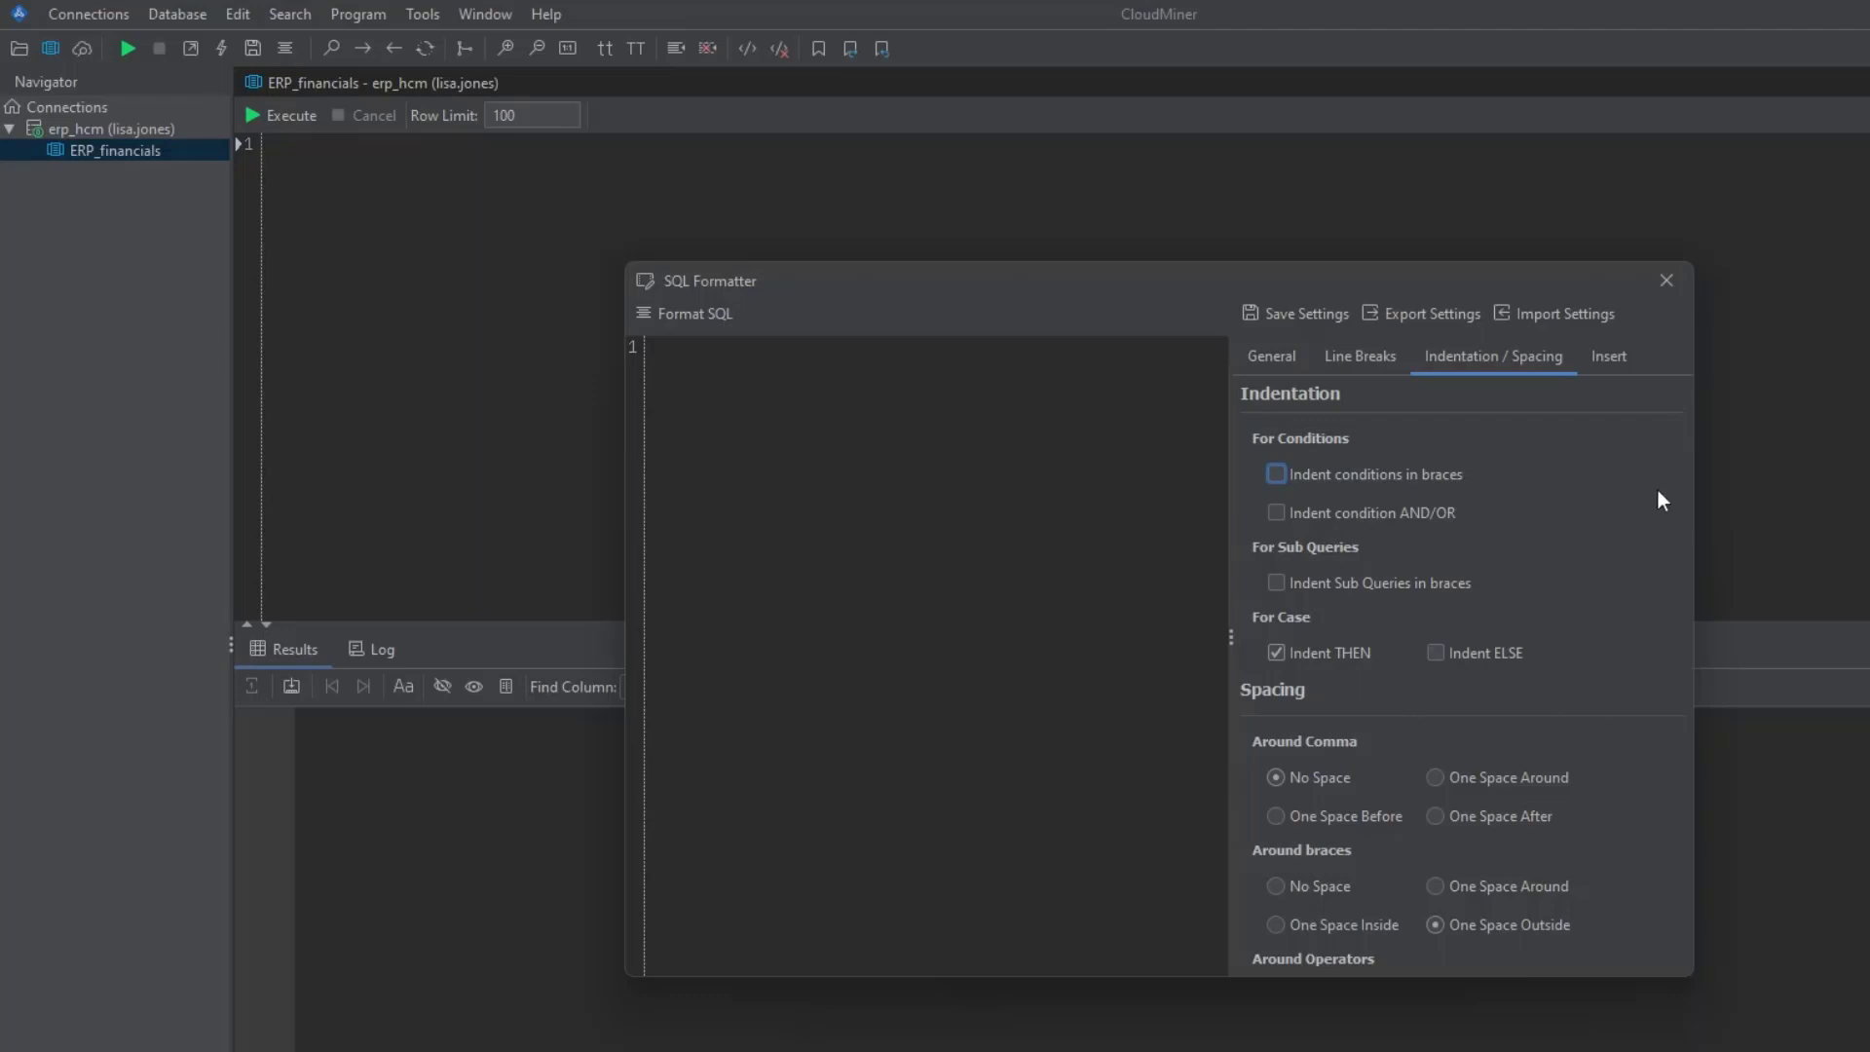
left_click(1608, 358)
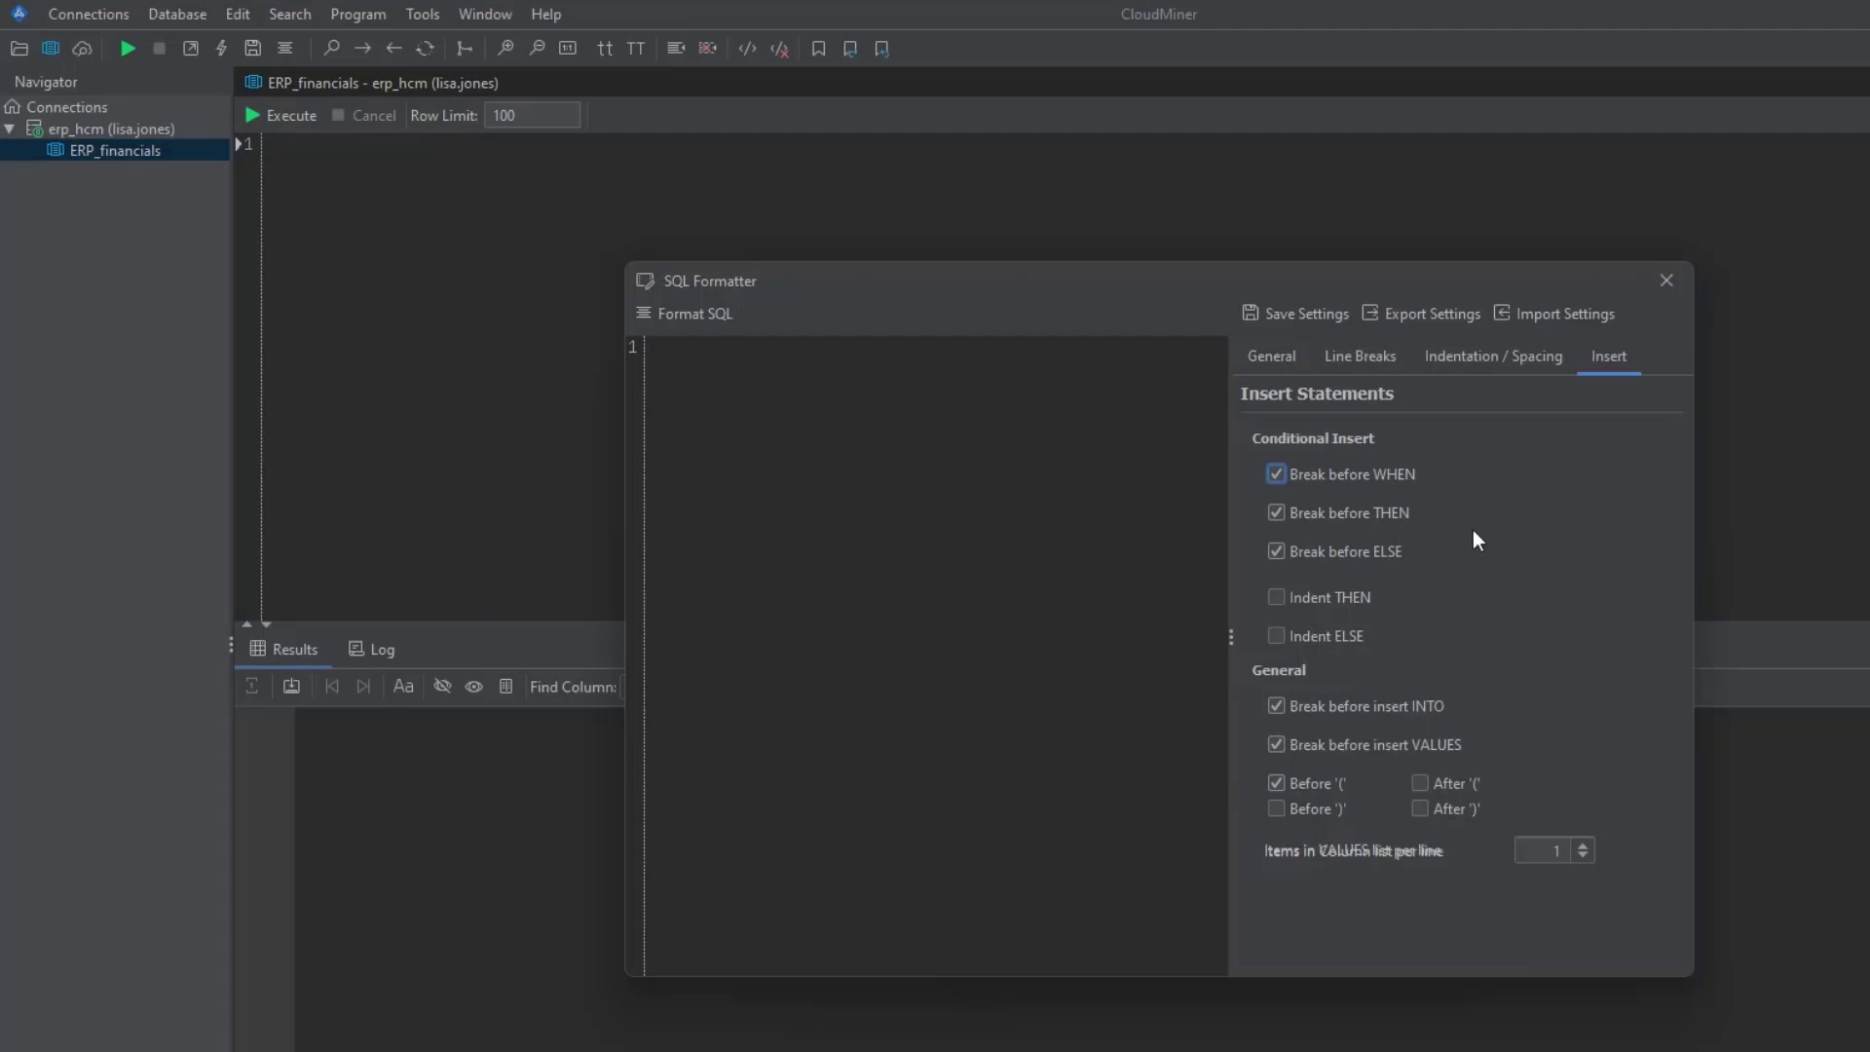
left_click(1283, 355)
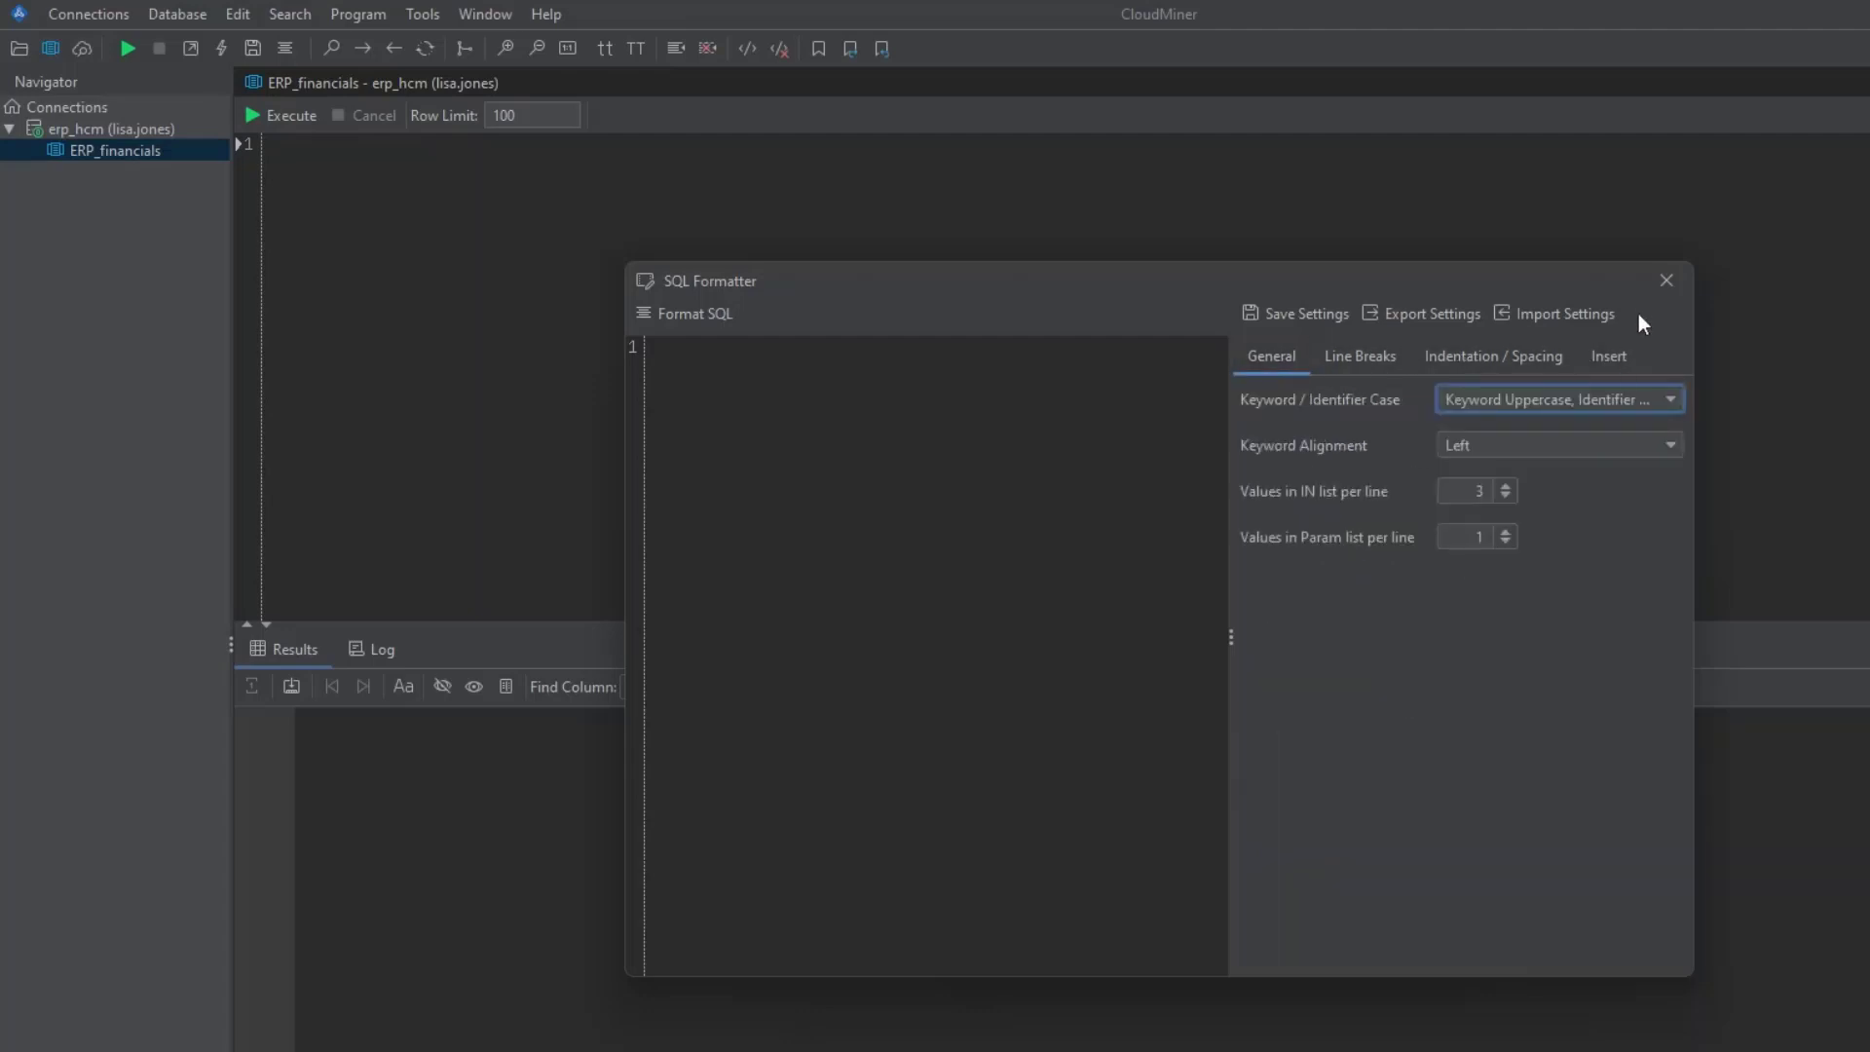
left_click(1664, 283)
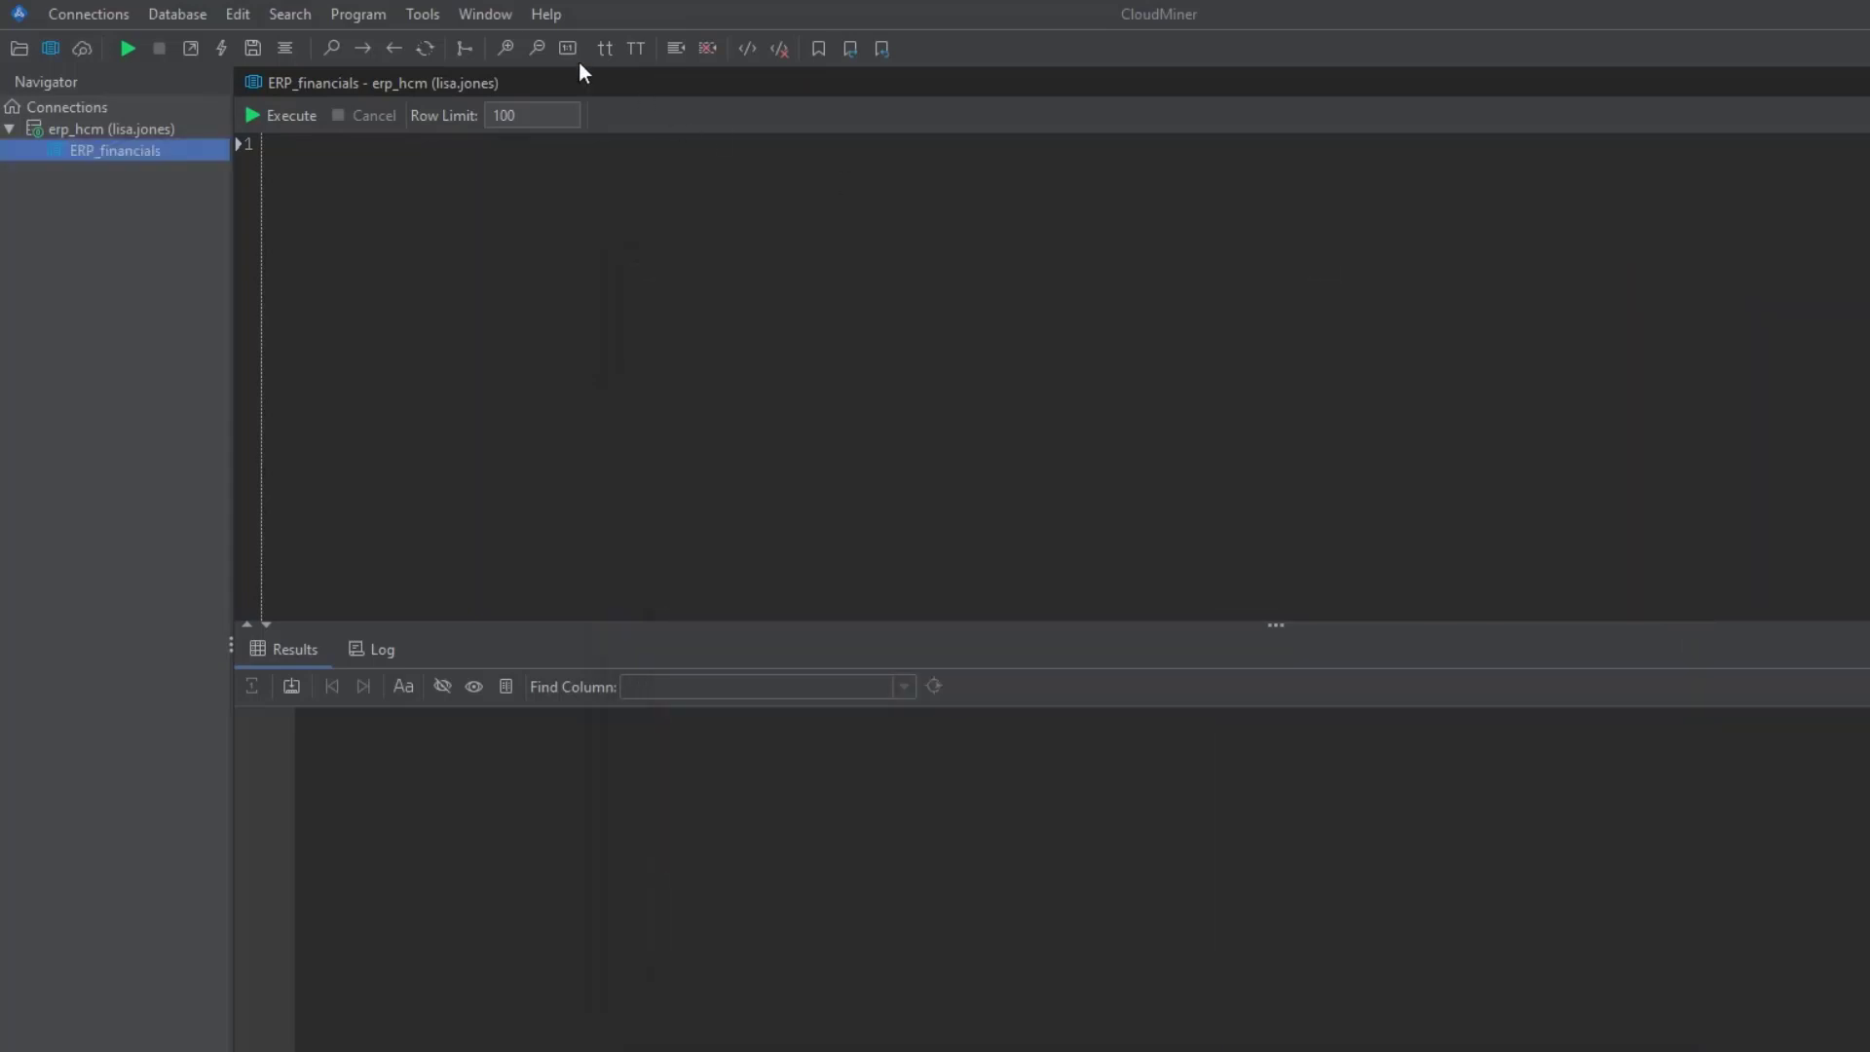
- Review the scf, seq and sf shortcut expansions in Manage Shortcuts, then apply and close
left_click(429, 12)
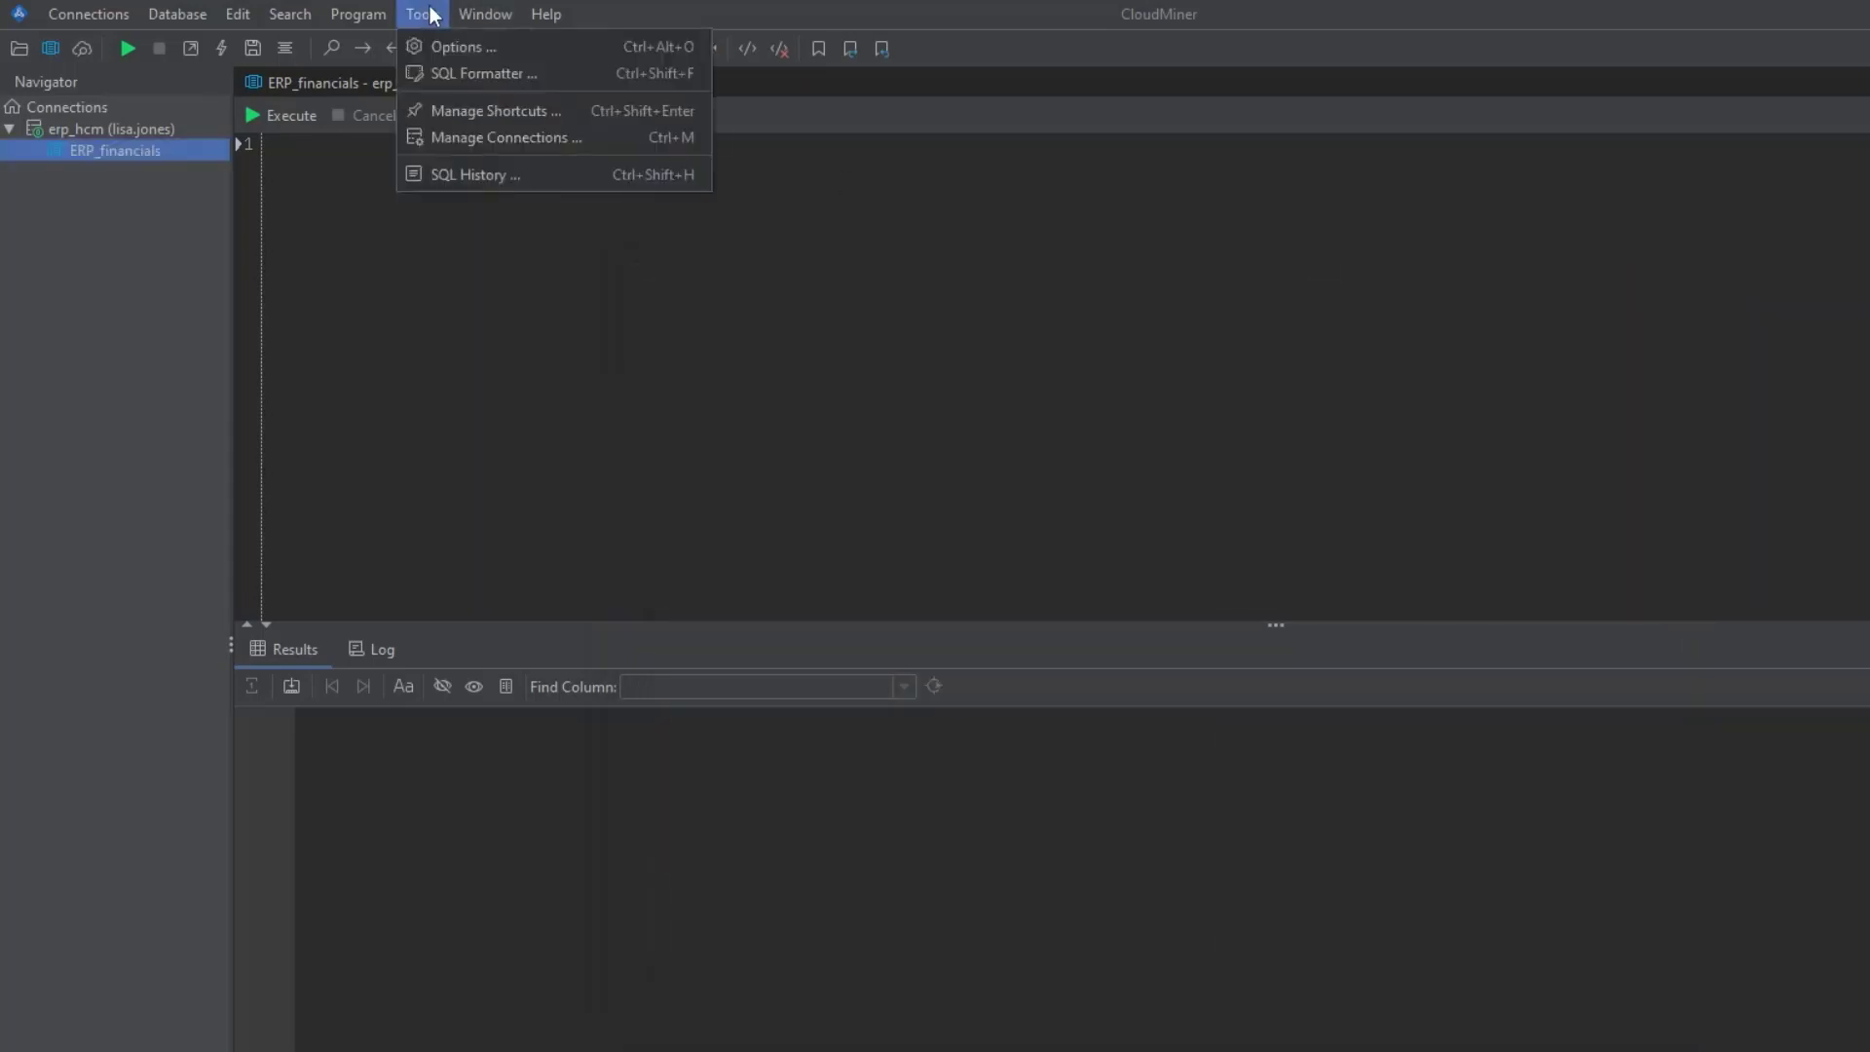
left_click(453, 107)
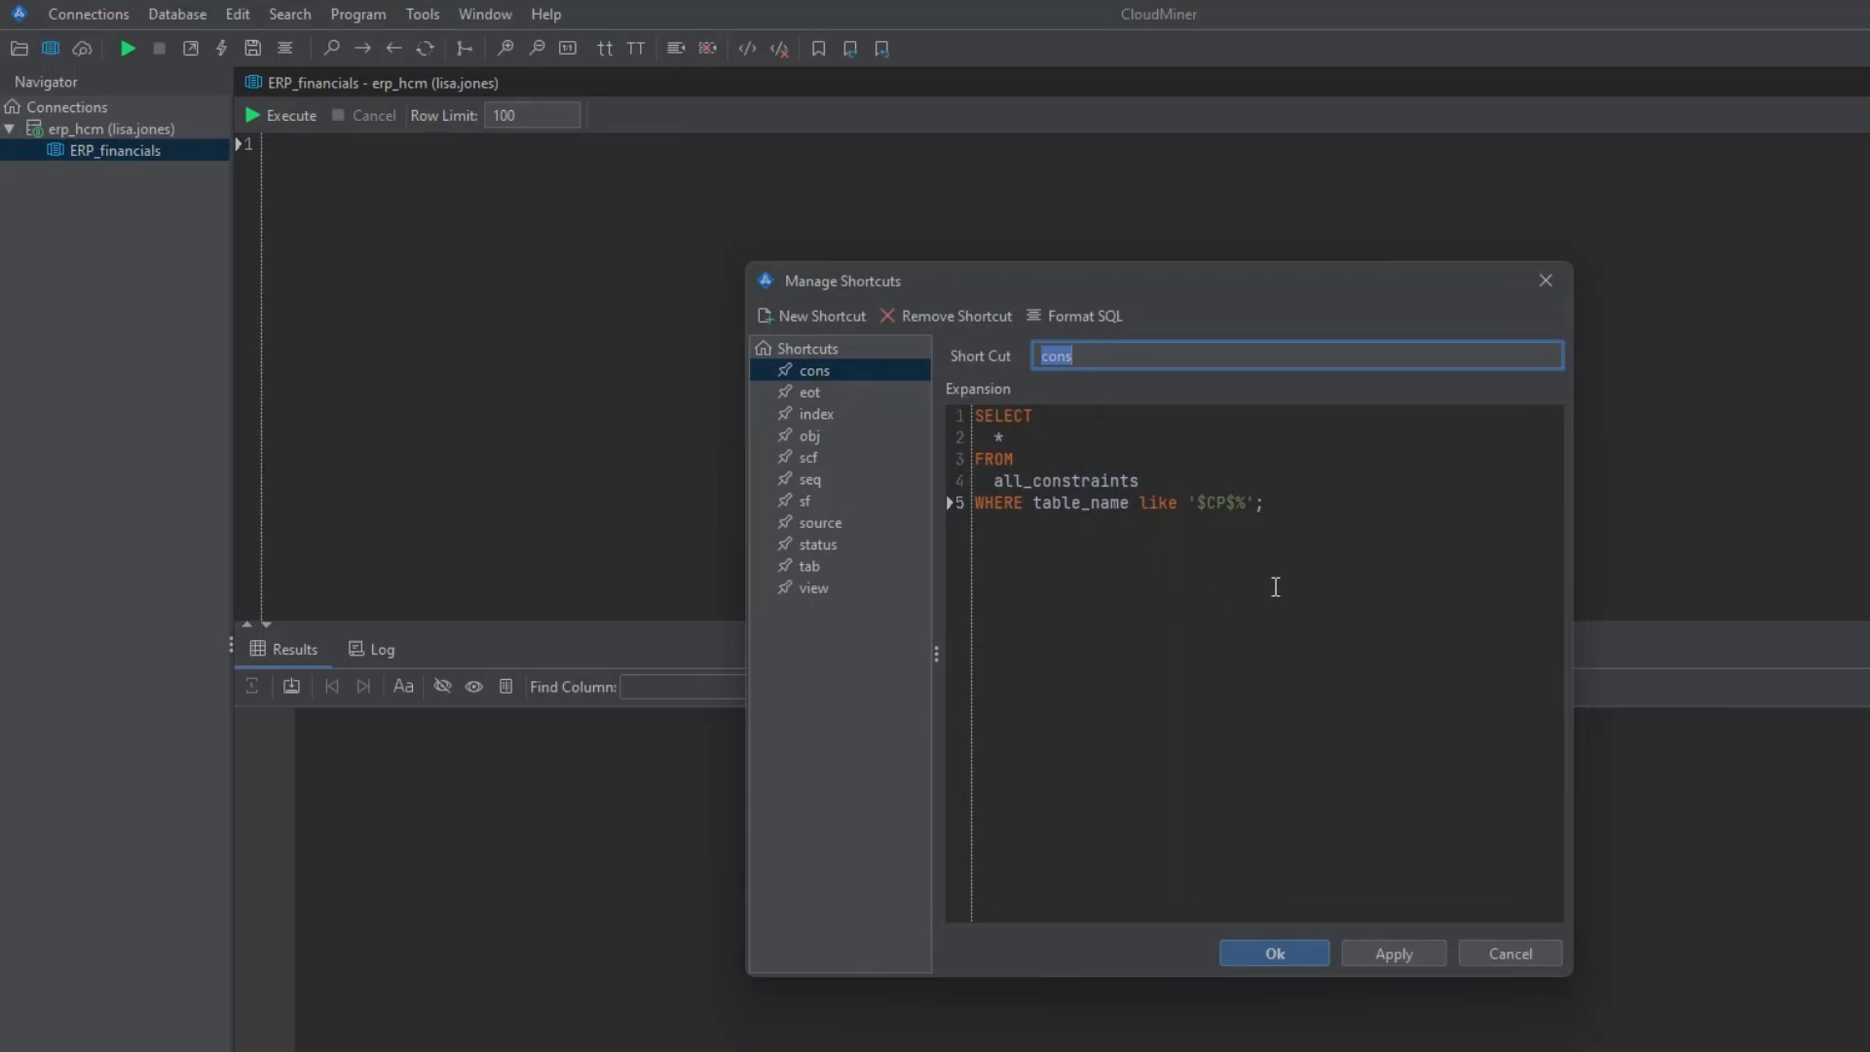
left_click(821, 459)
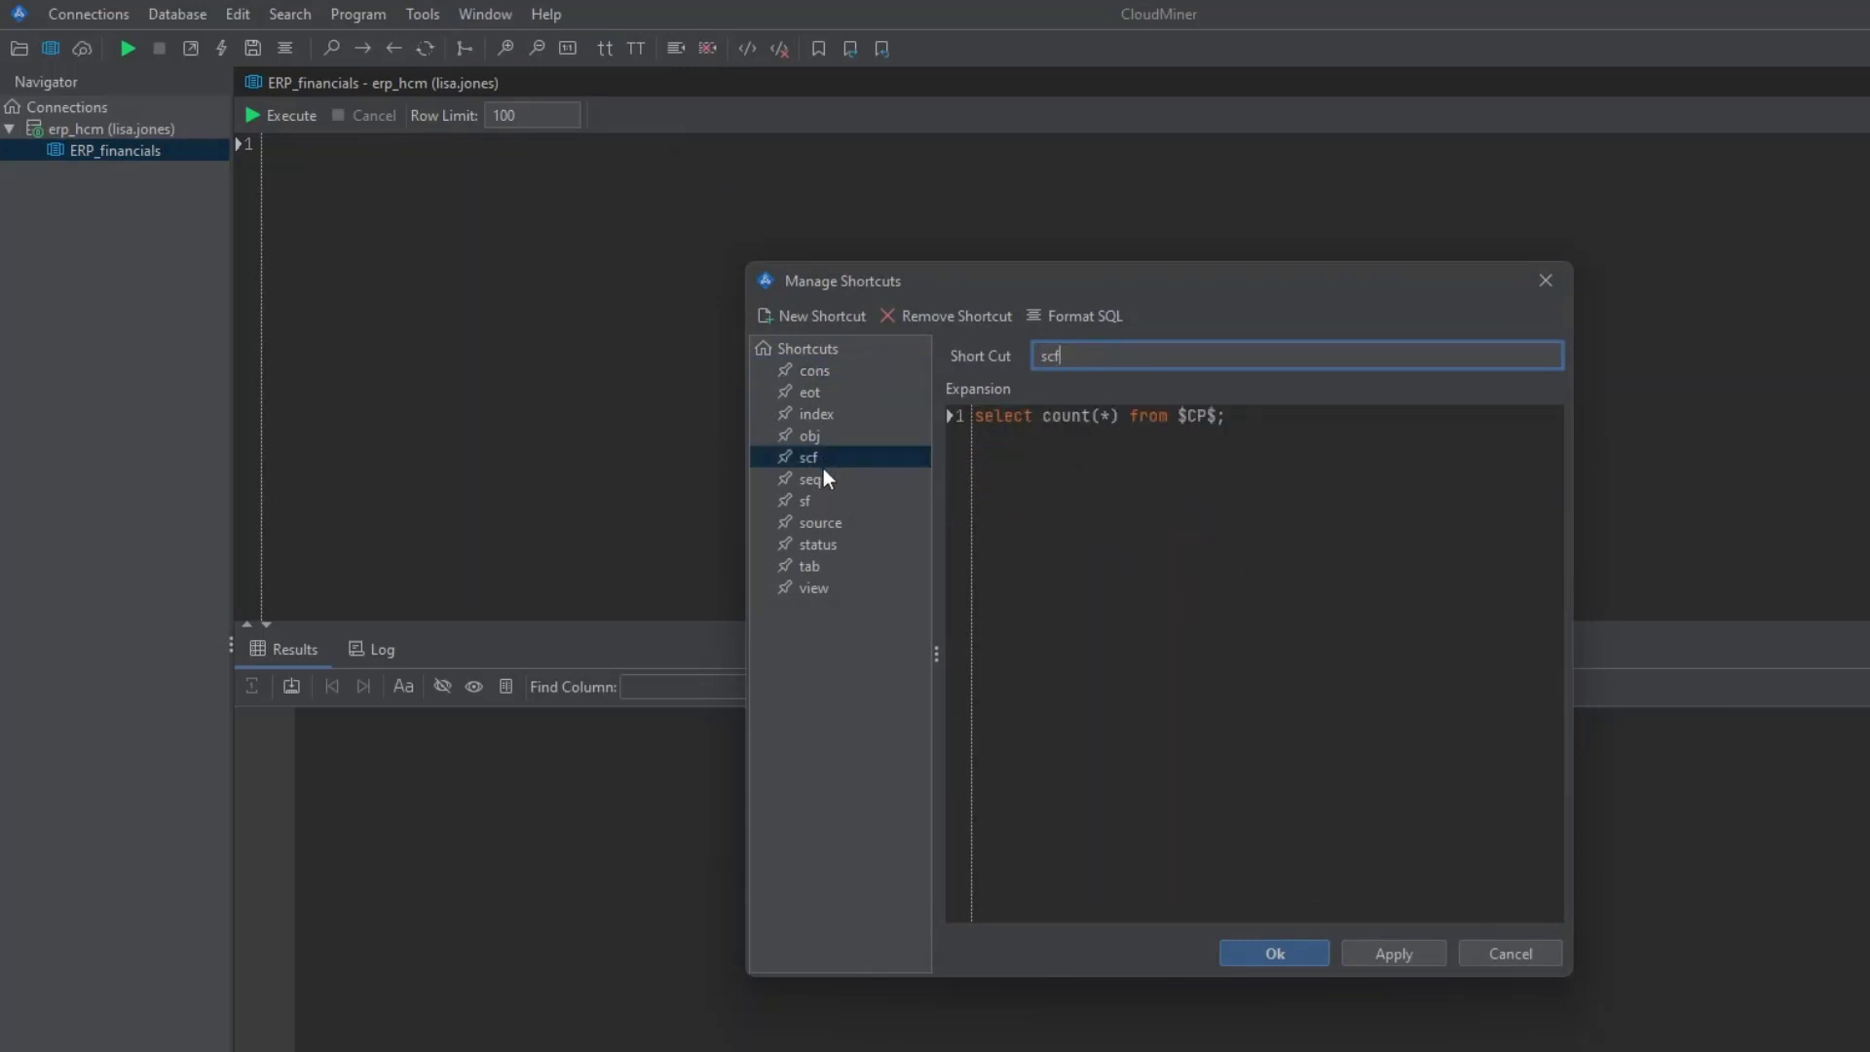
left_click(1017, 417)
key("ctrl+a")
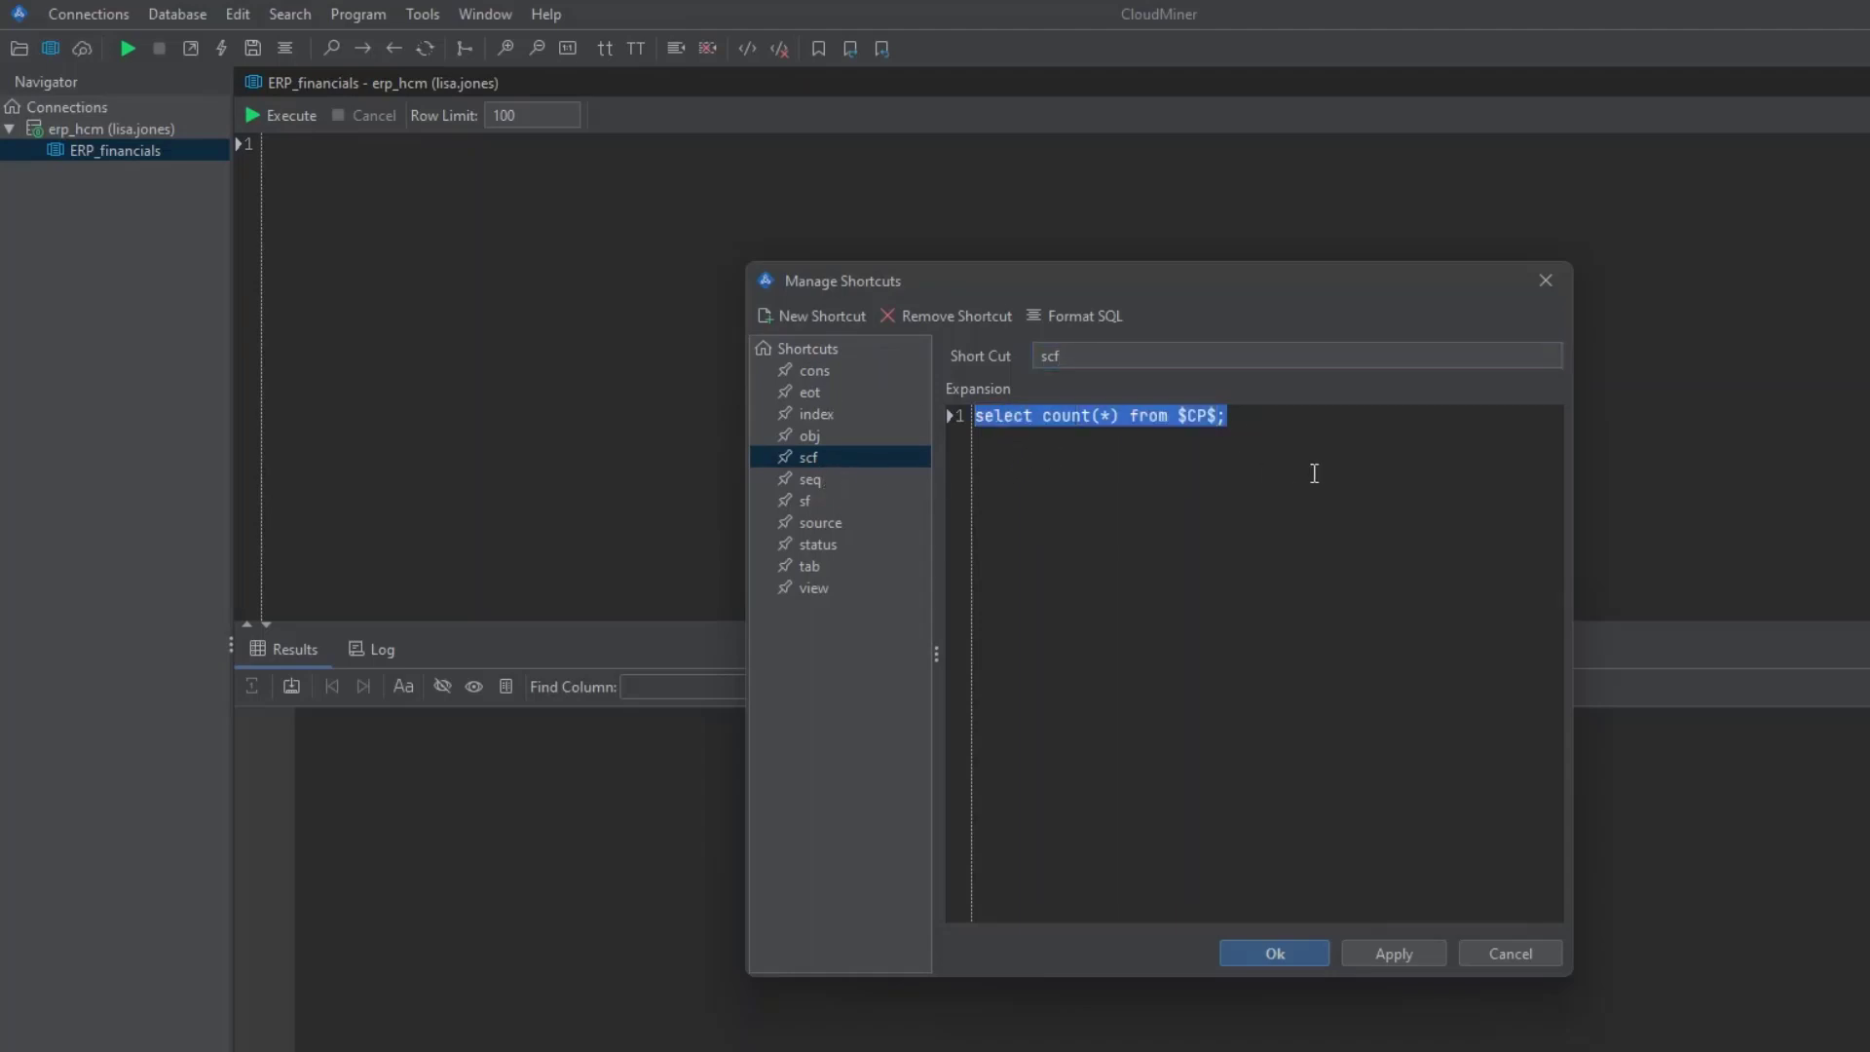
left_click(1184, 423)
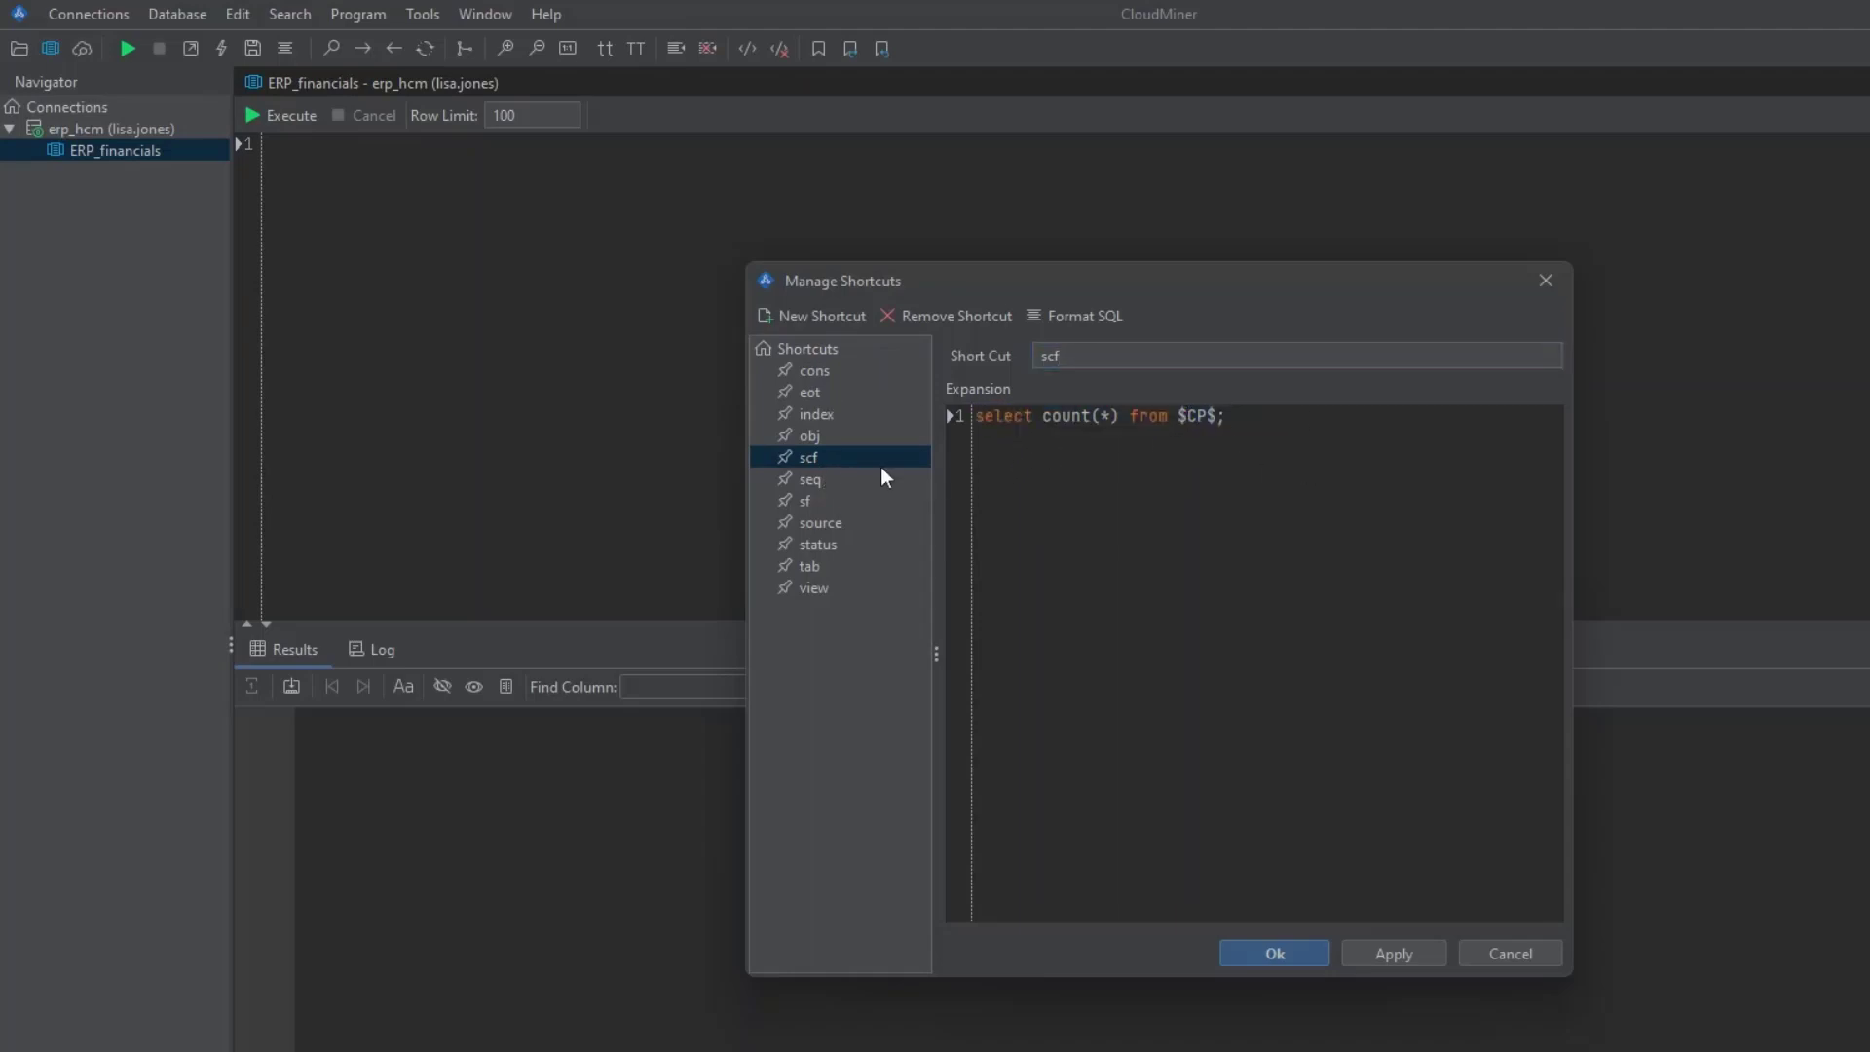
left_click(808, 477)
left_click(811, 504)
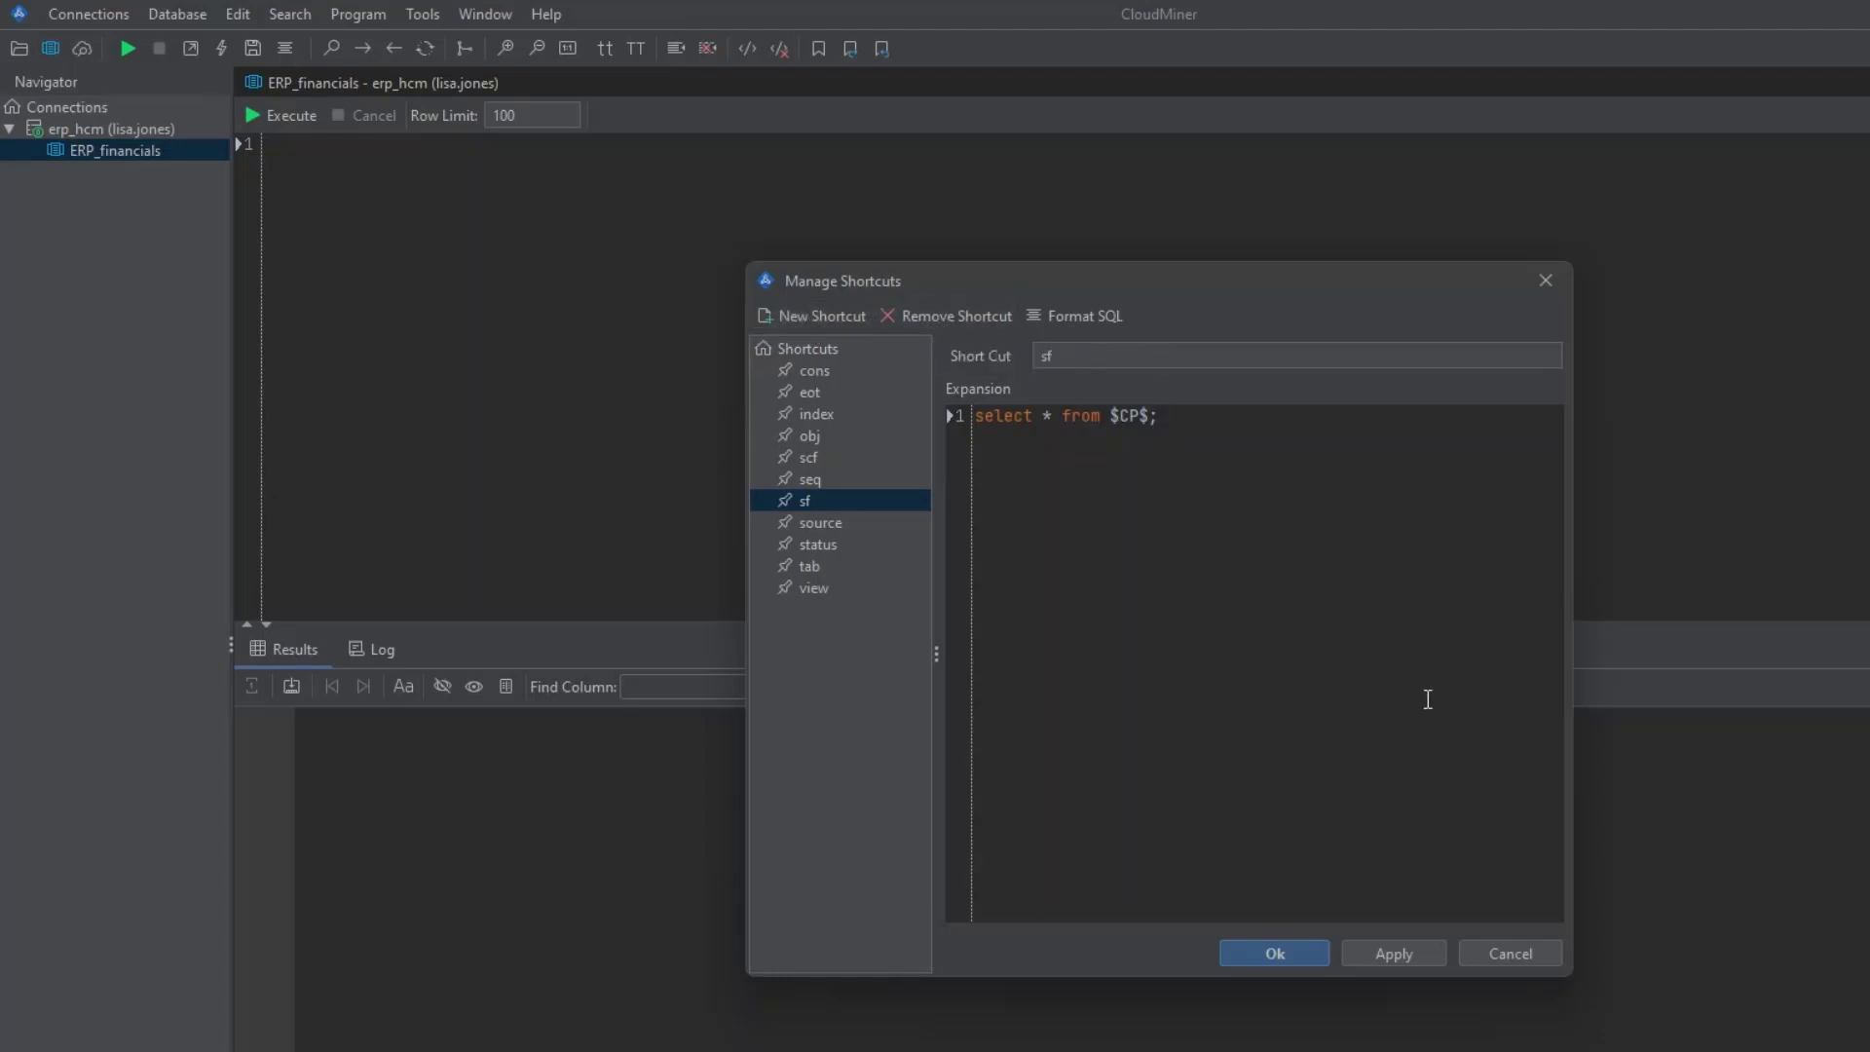
left_click(1412, 956)
left_click(1307, 959)
left_click(425, 14)
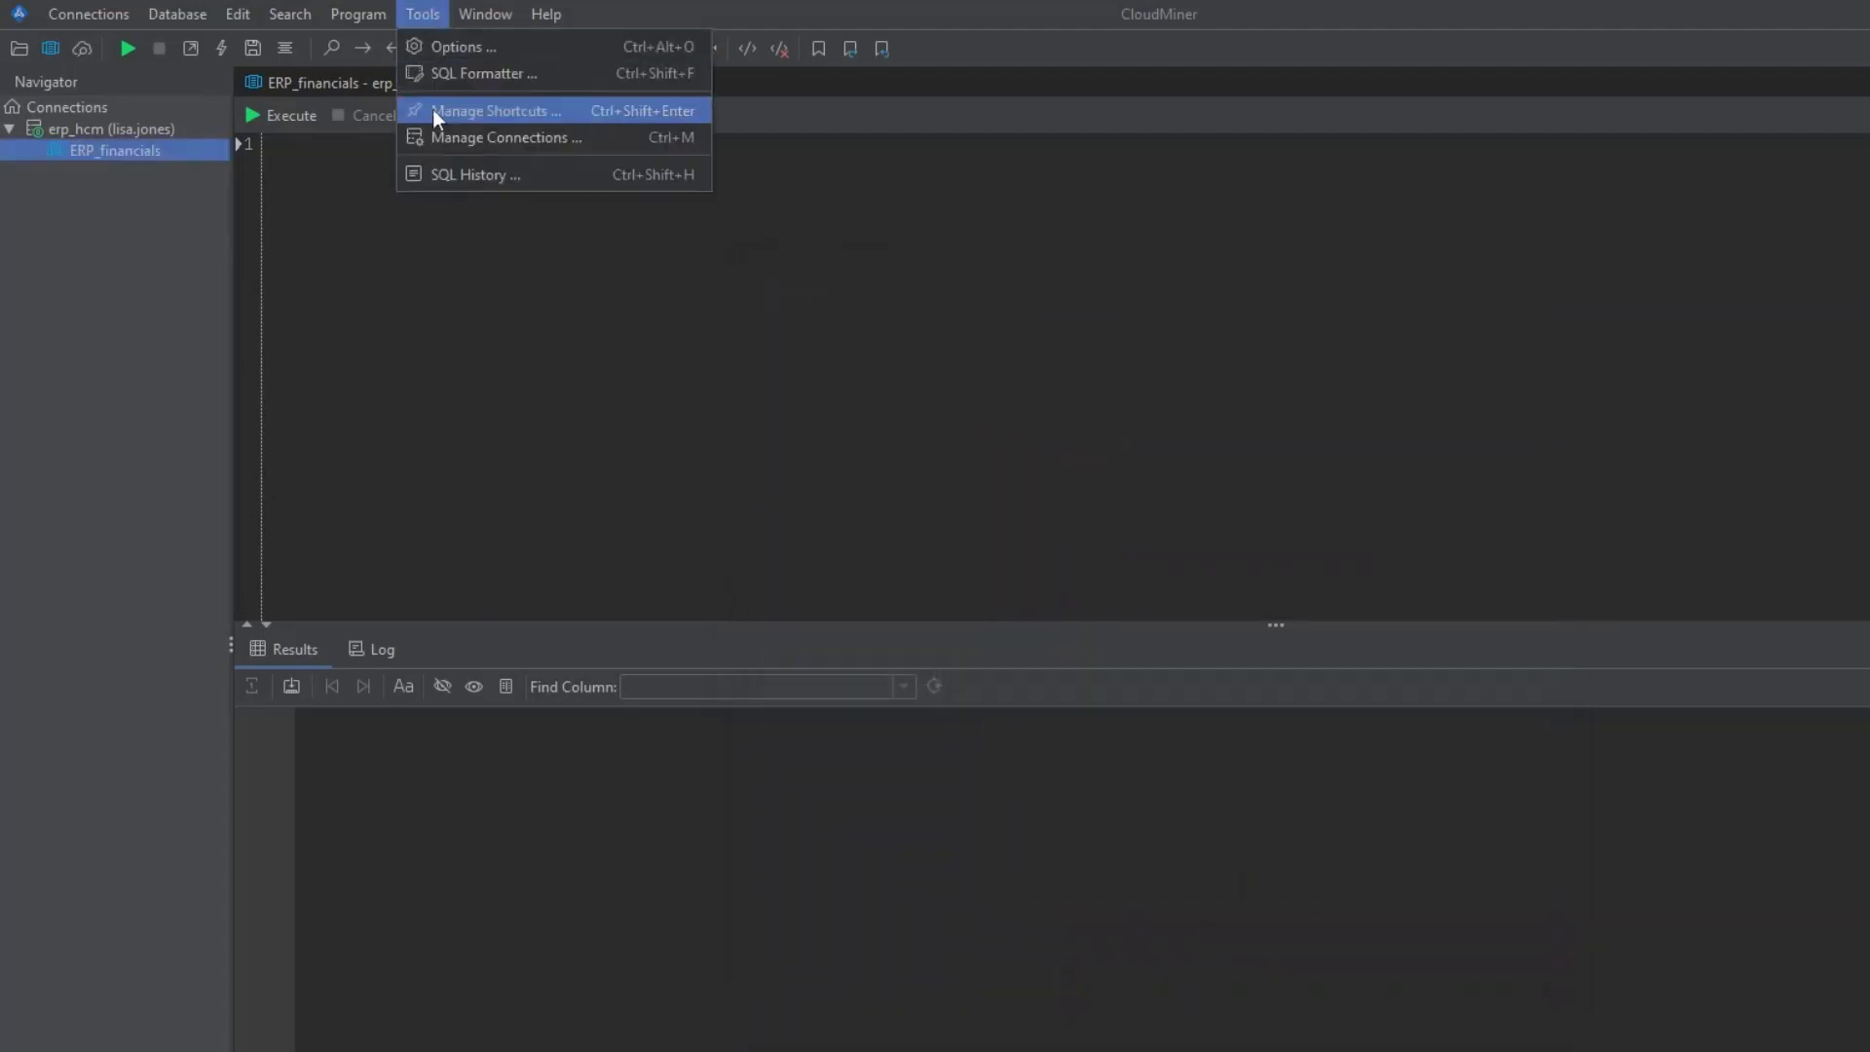
left_click(446, 140)
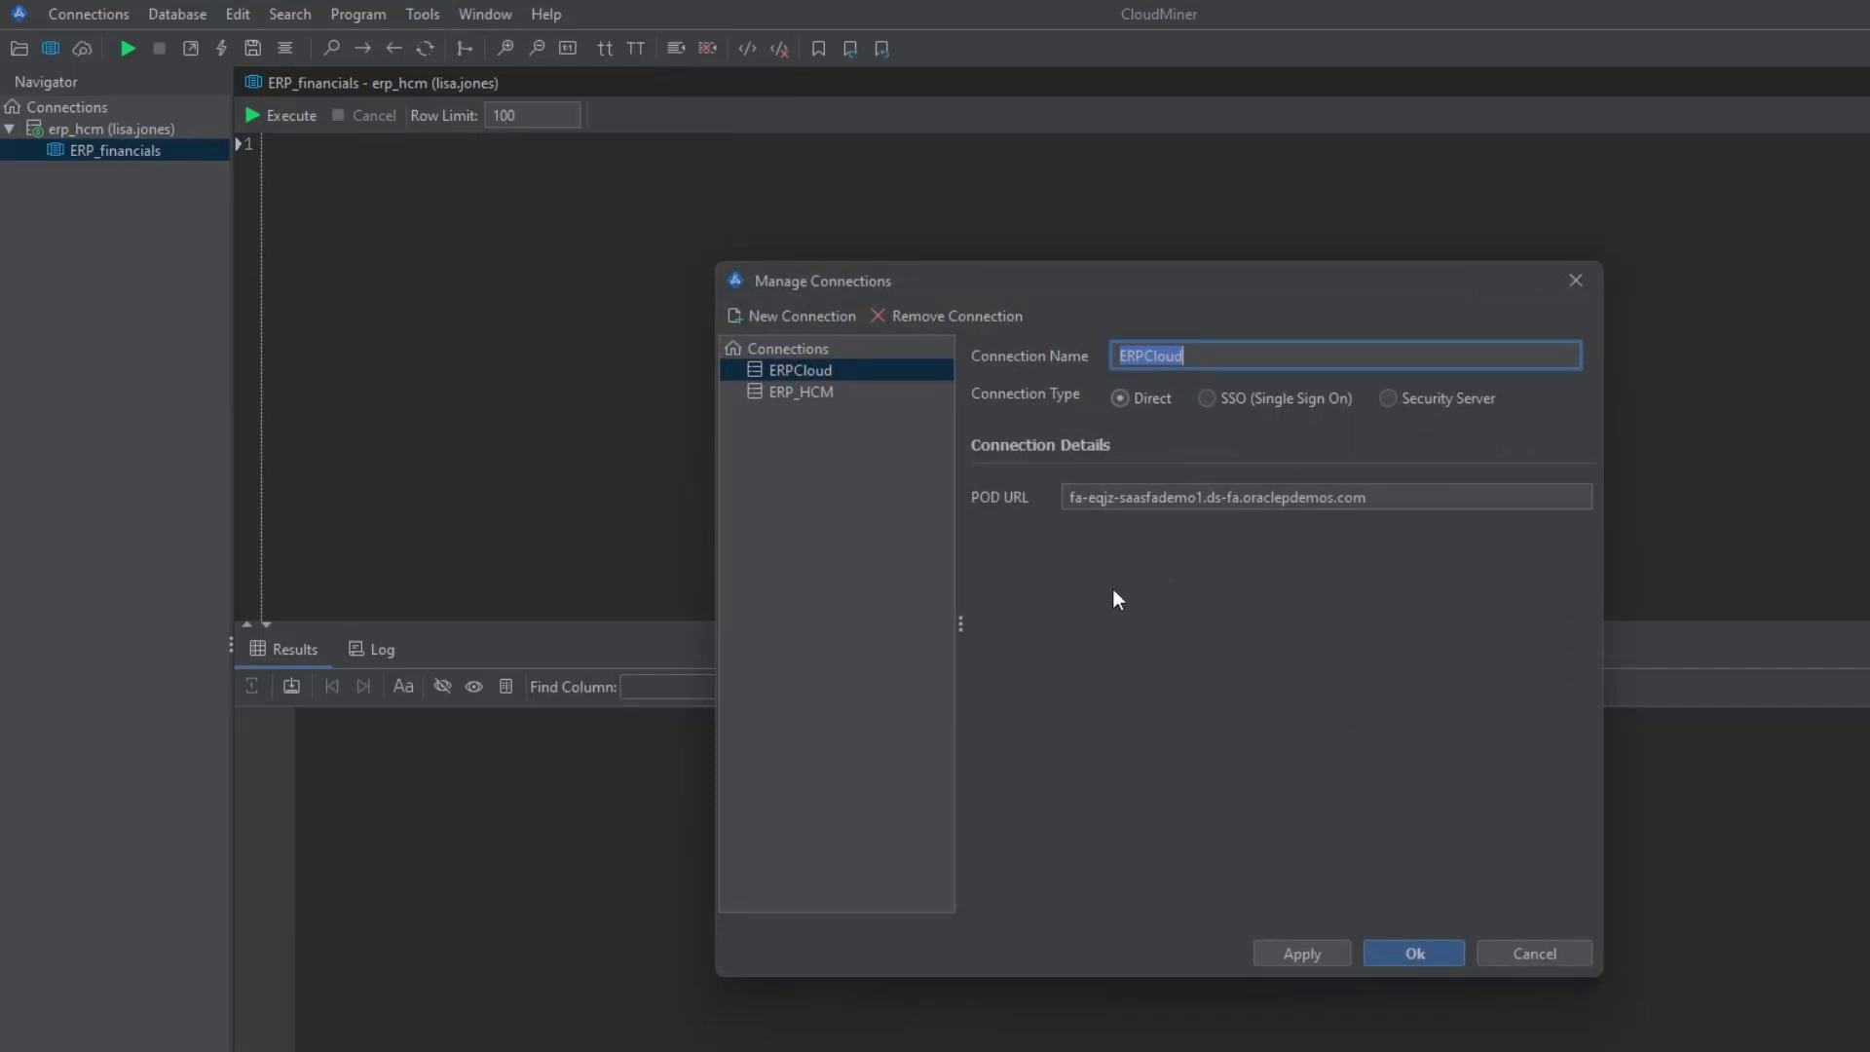
left_click(1392, 949)
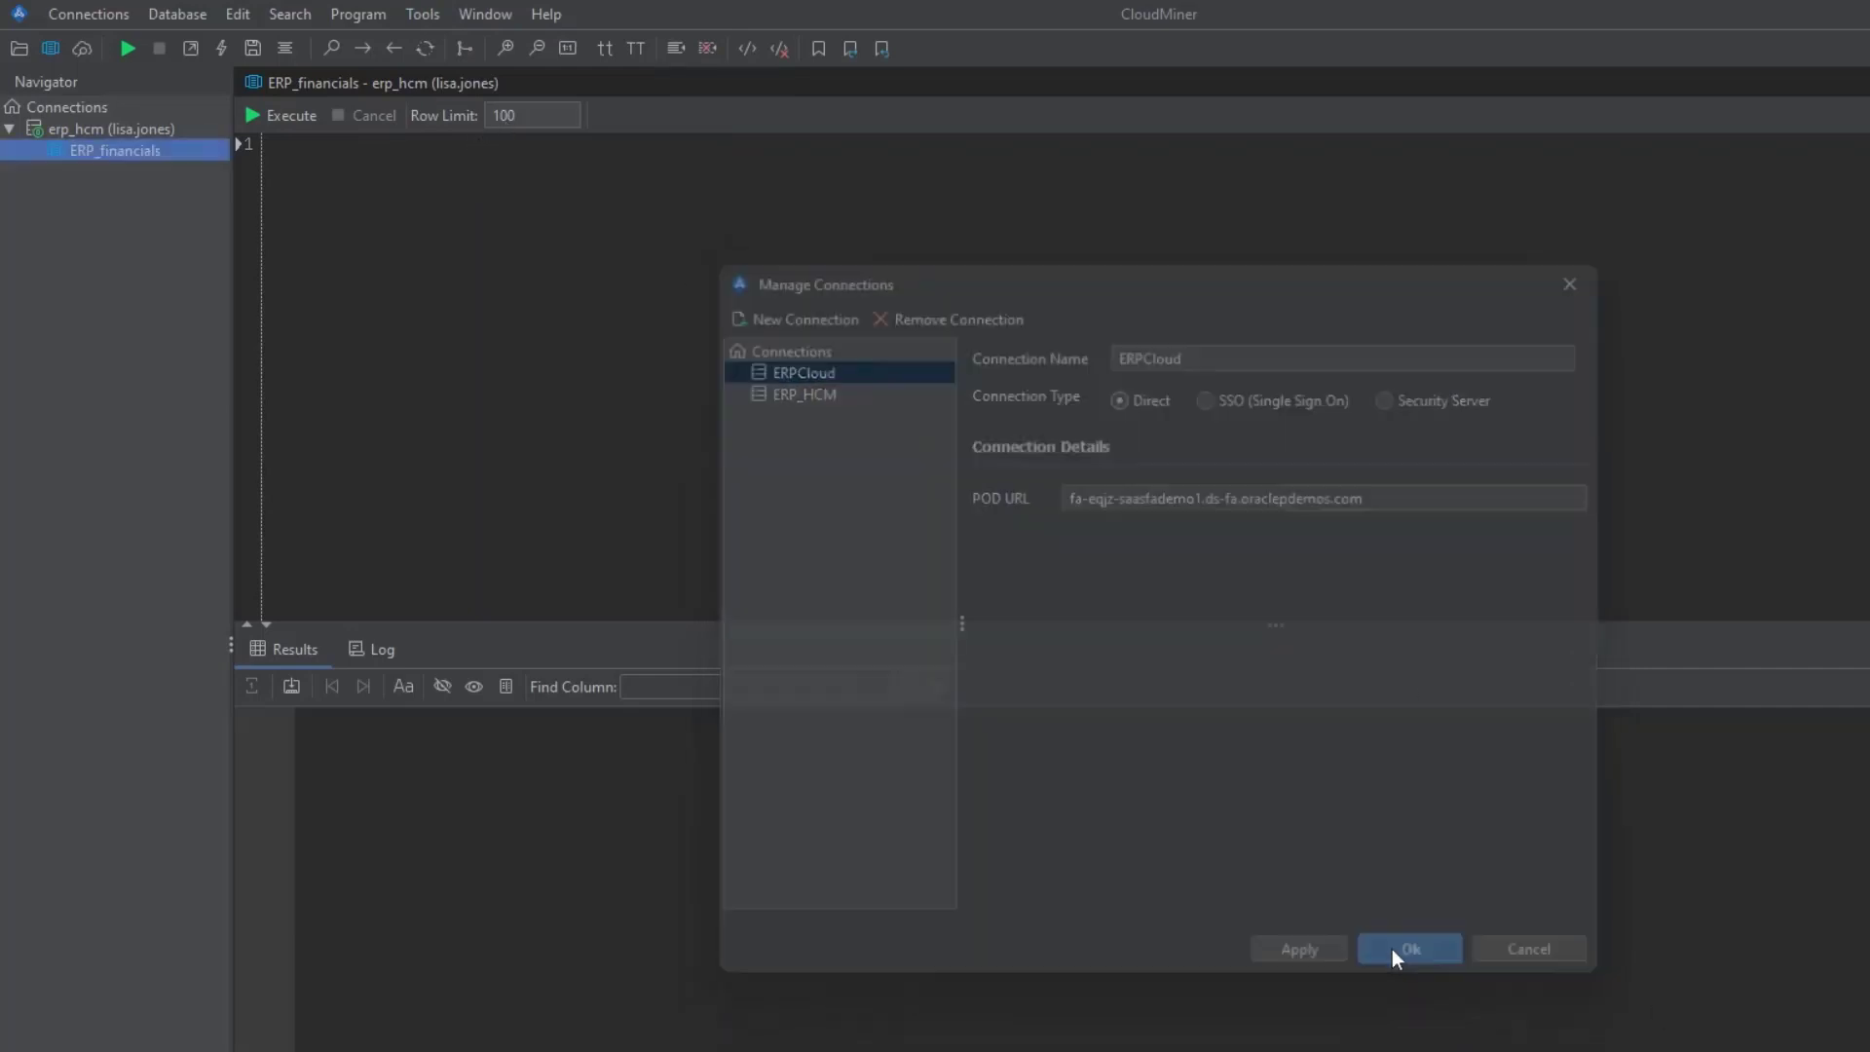
left_click(424, 14)
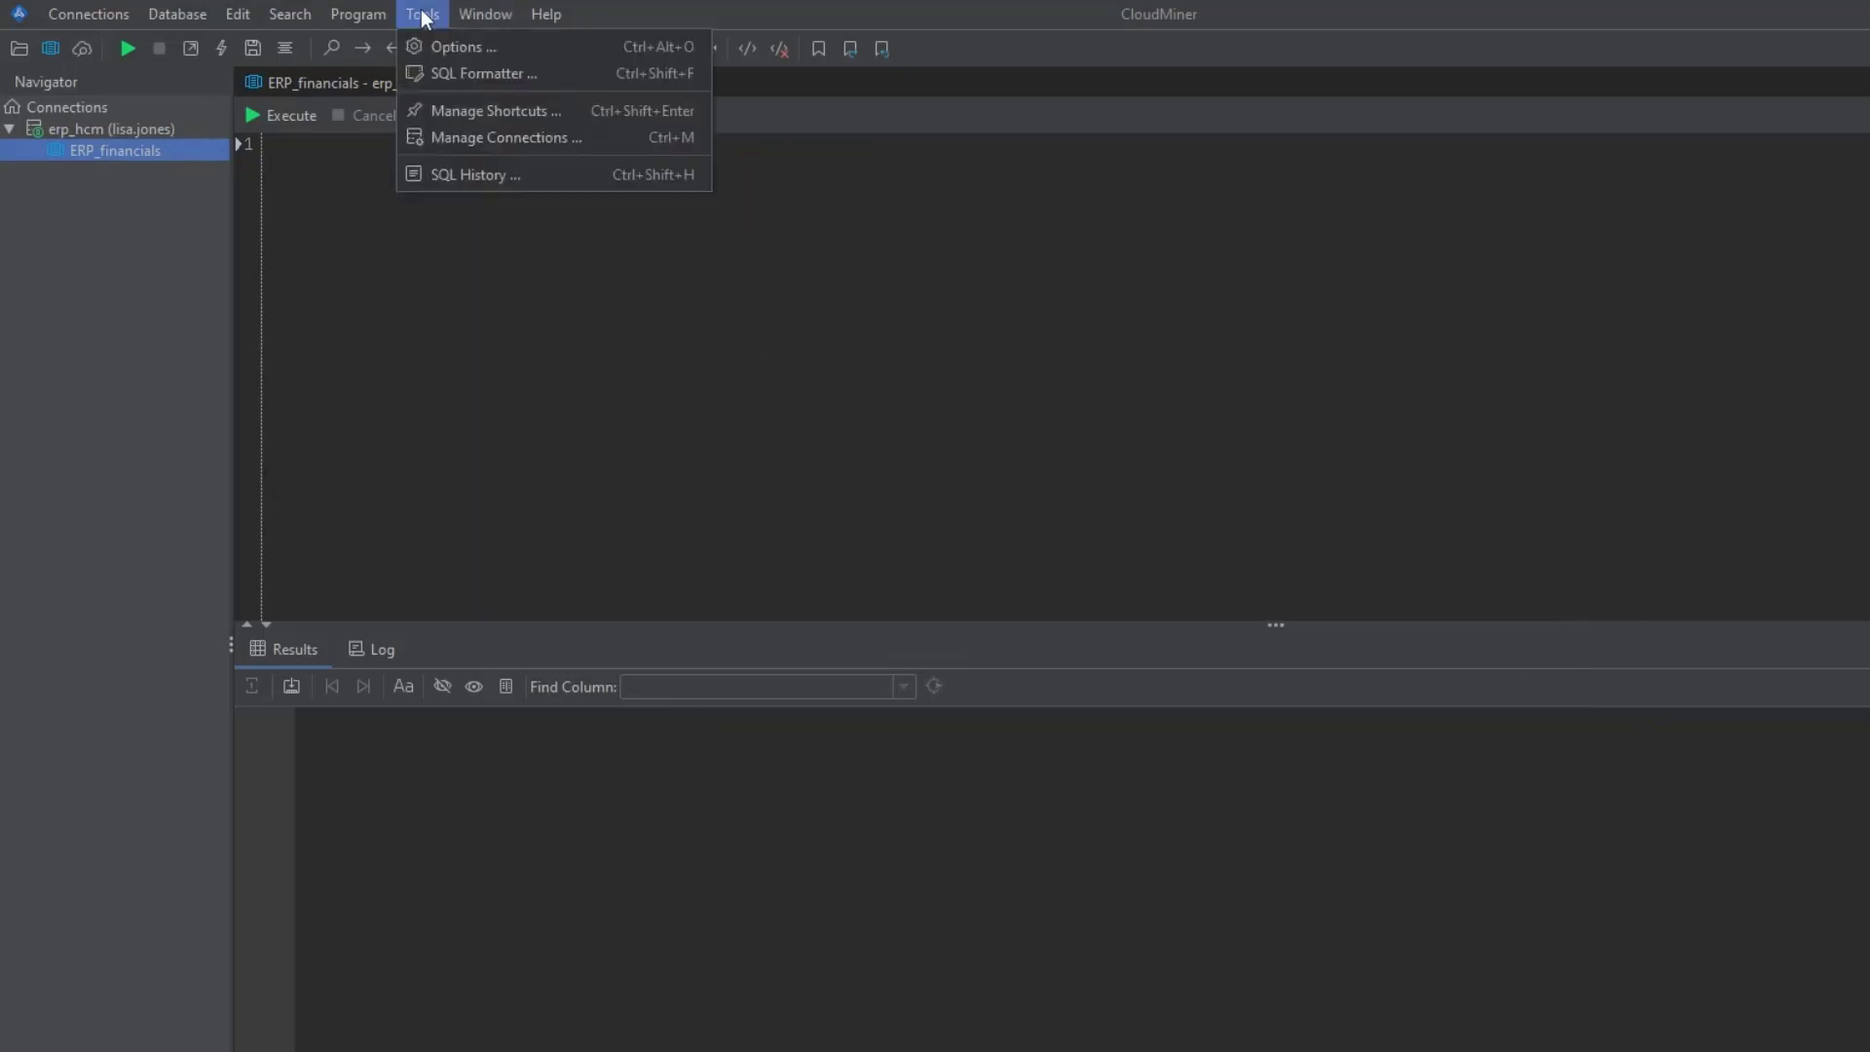
left_click(468, 174)
left_click(830, 195)
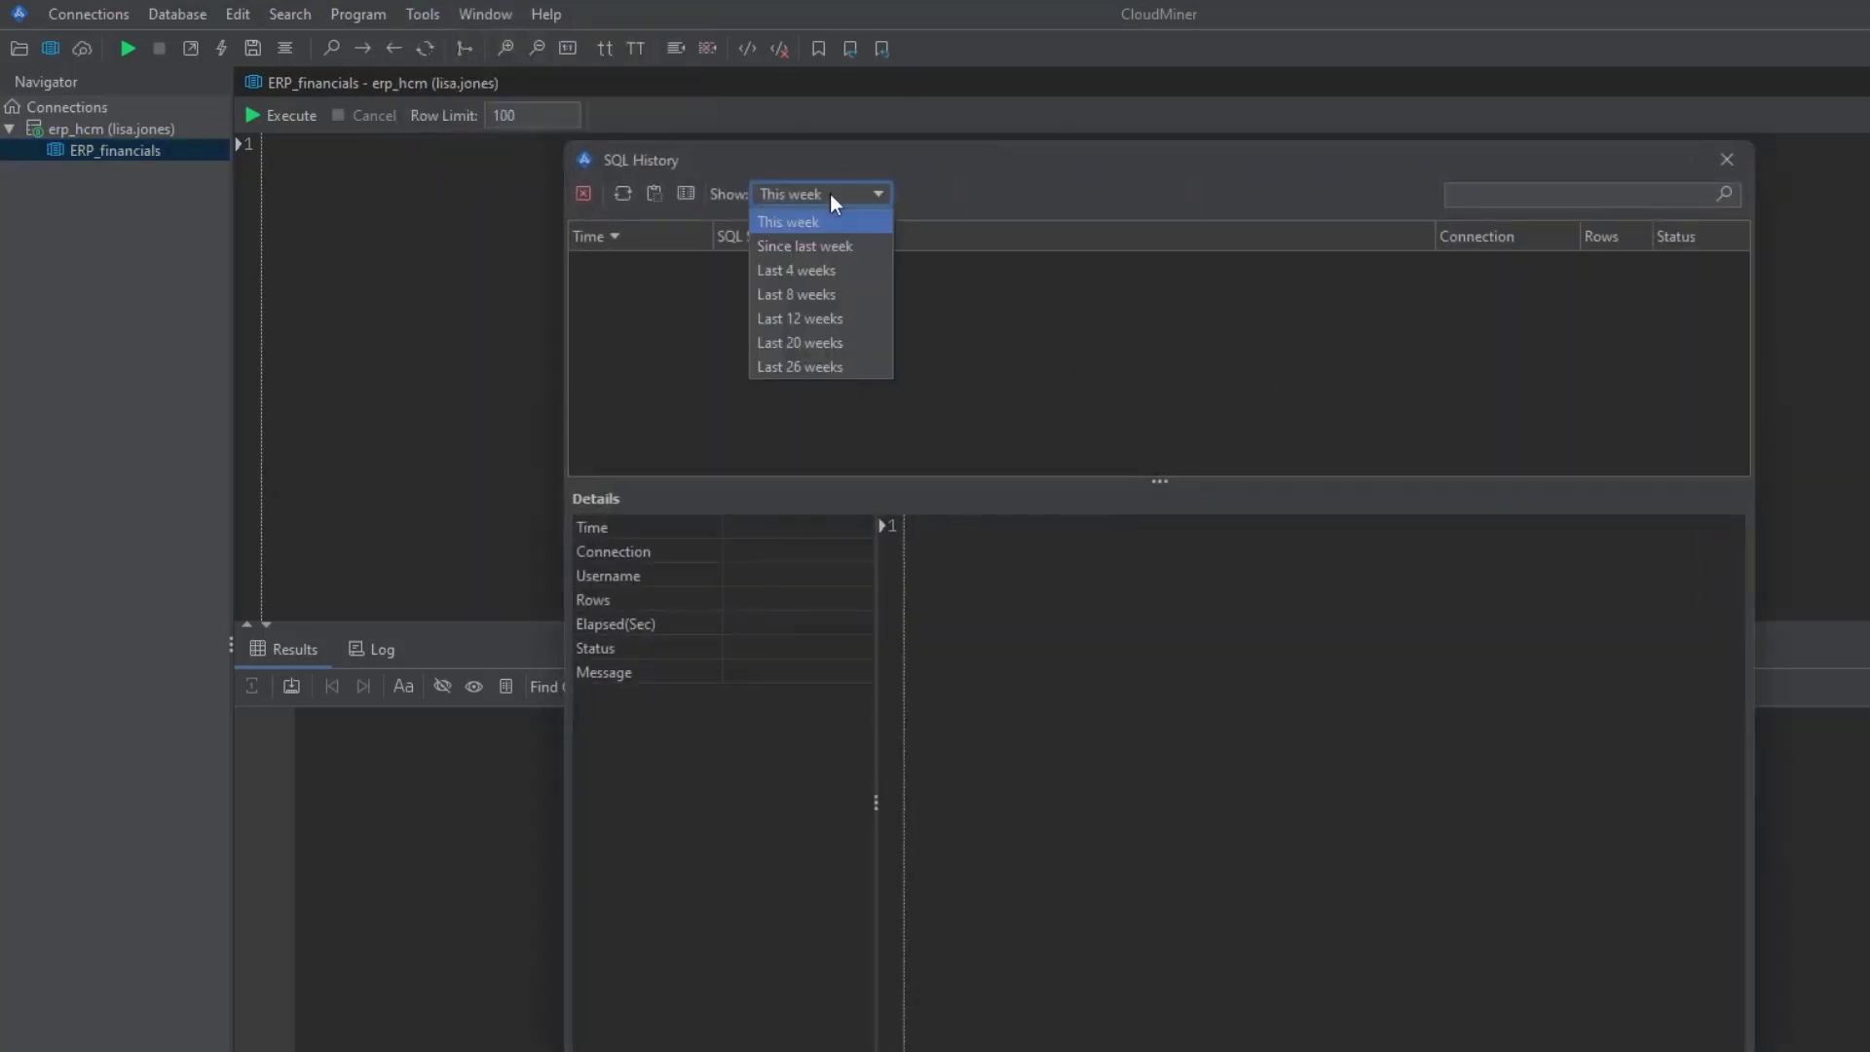
left_click(814, 268)
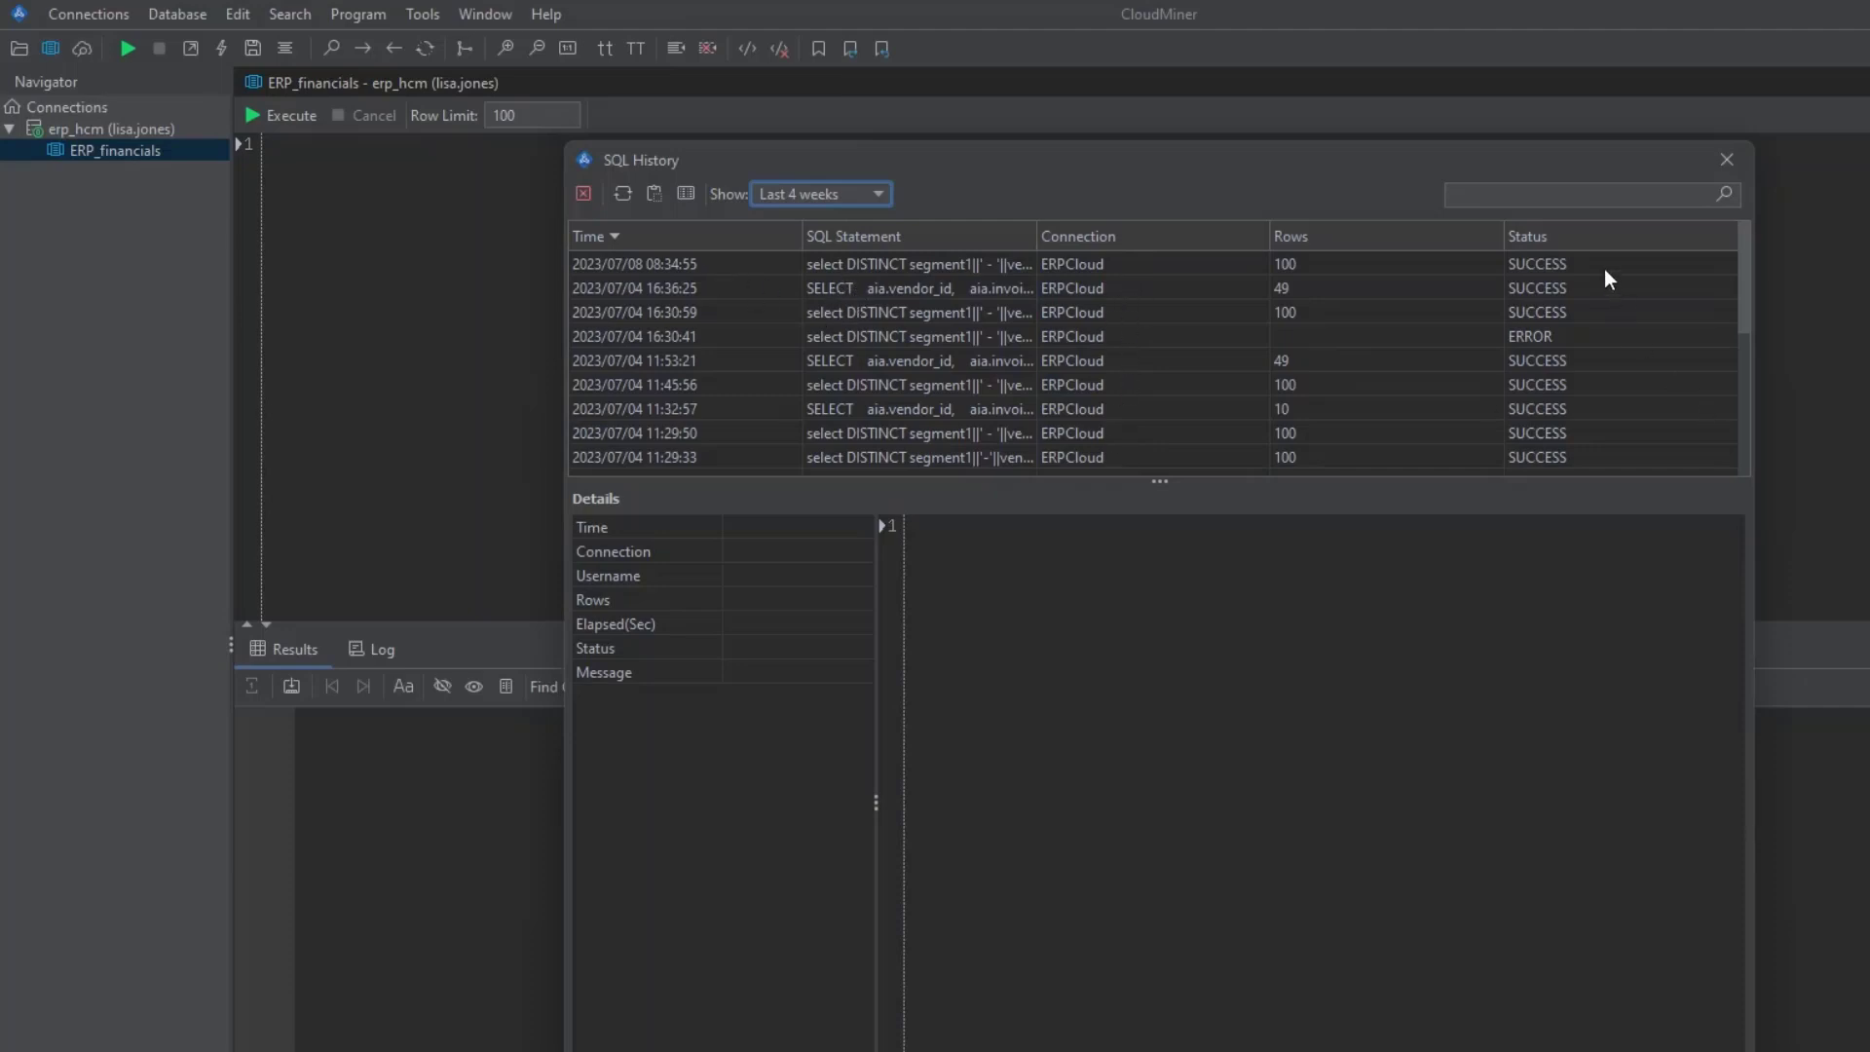
left_click(1724, 161)
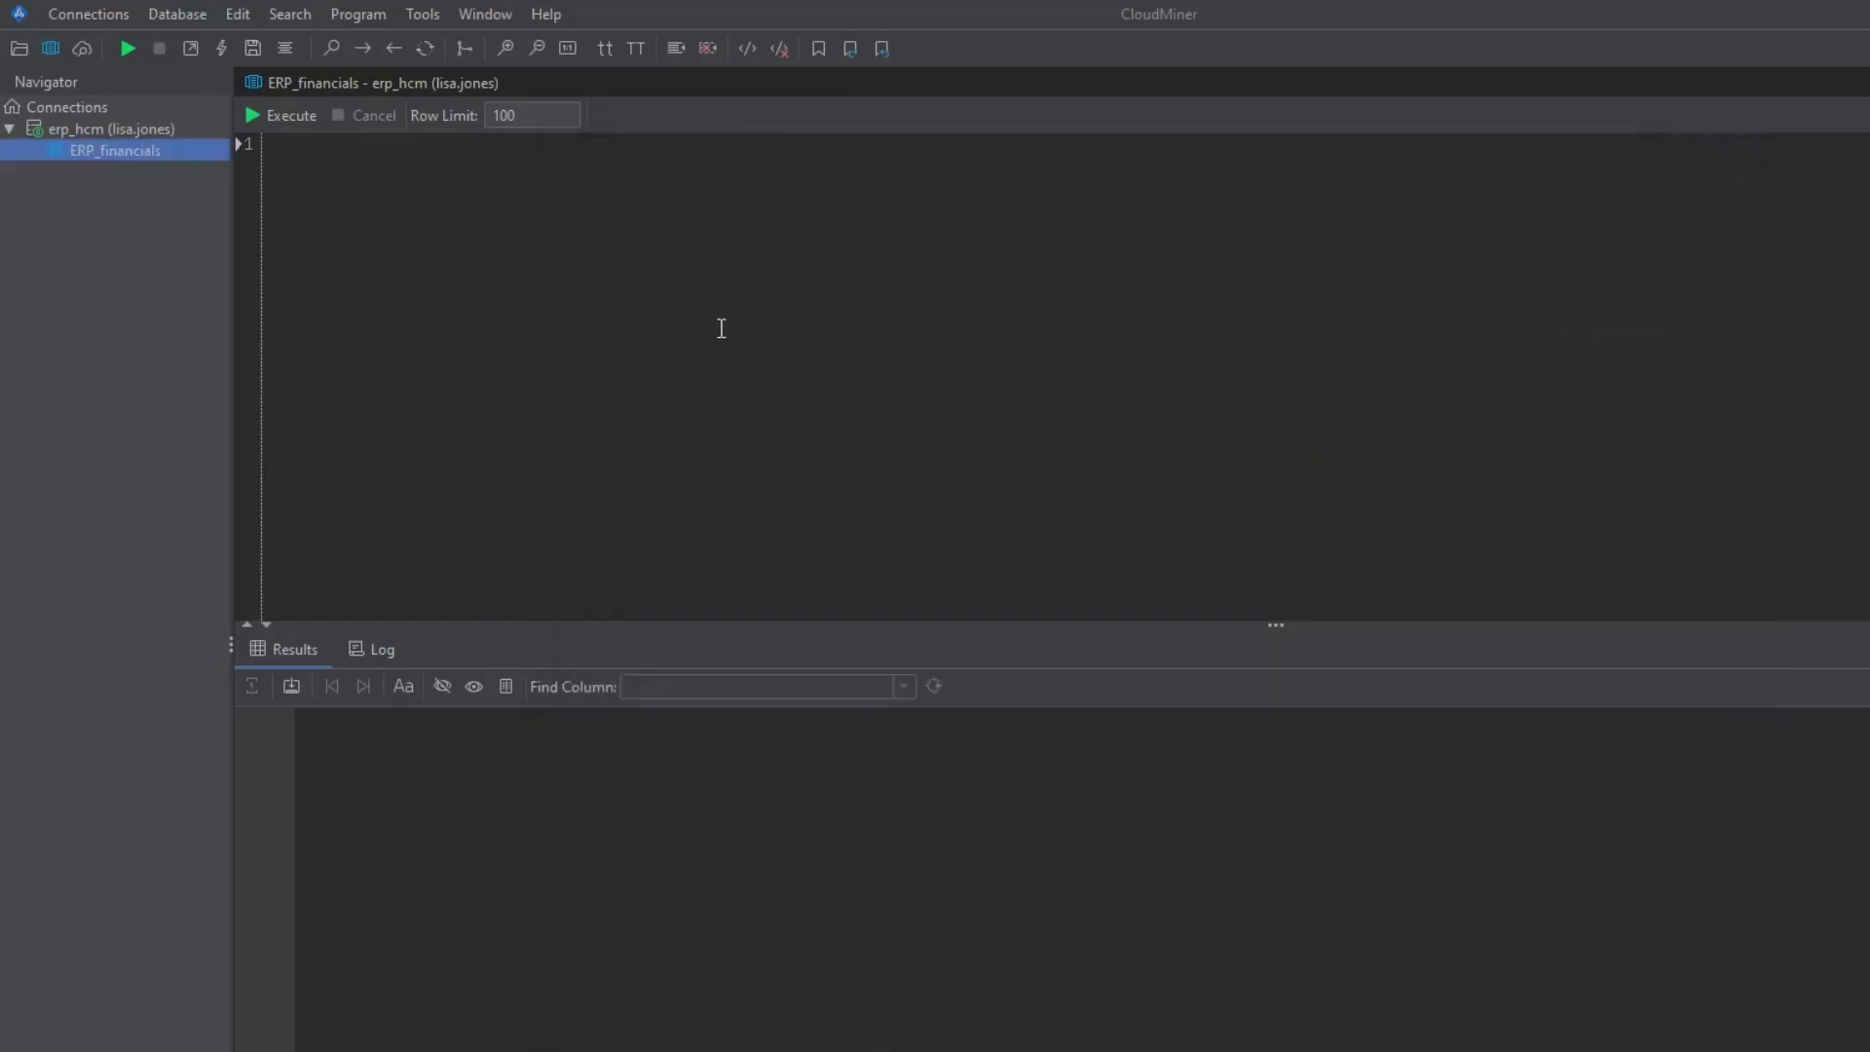
left_click(546, 16)
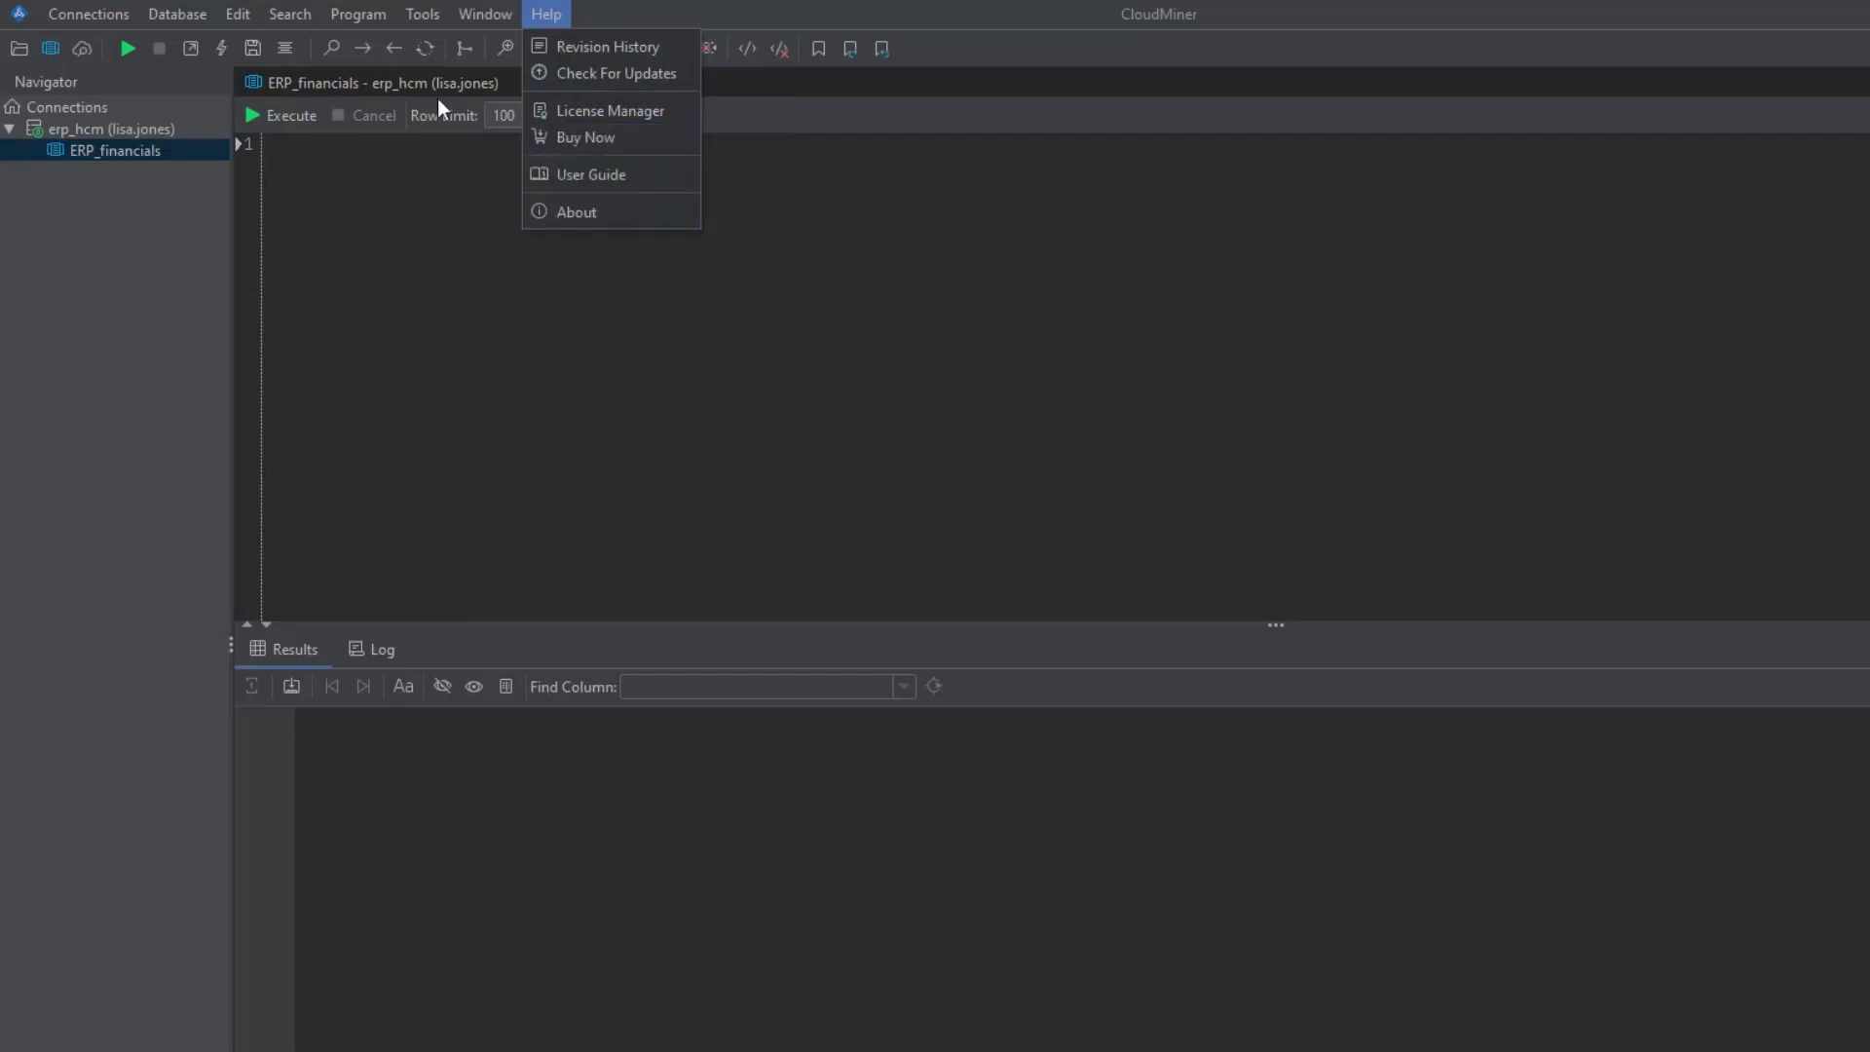
mouse_move(506, 12)
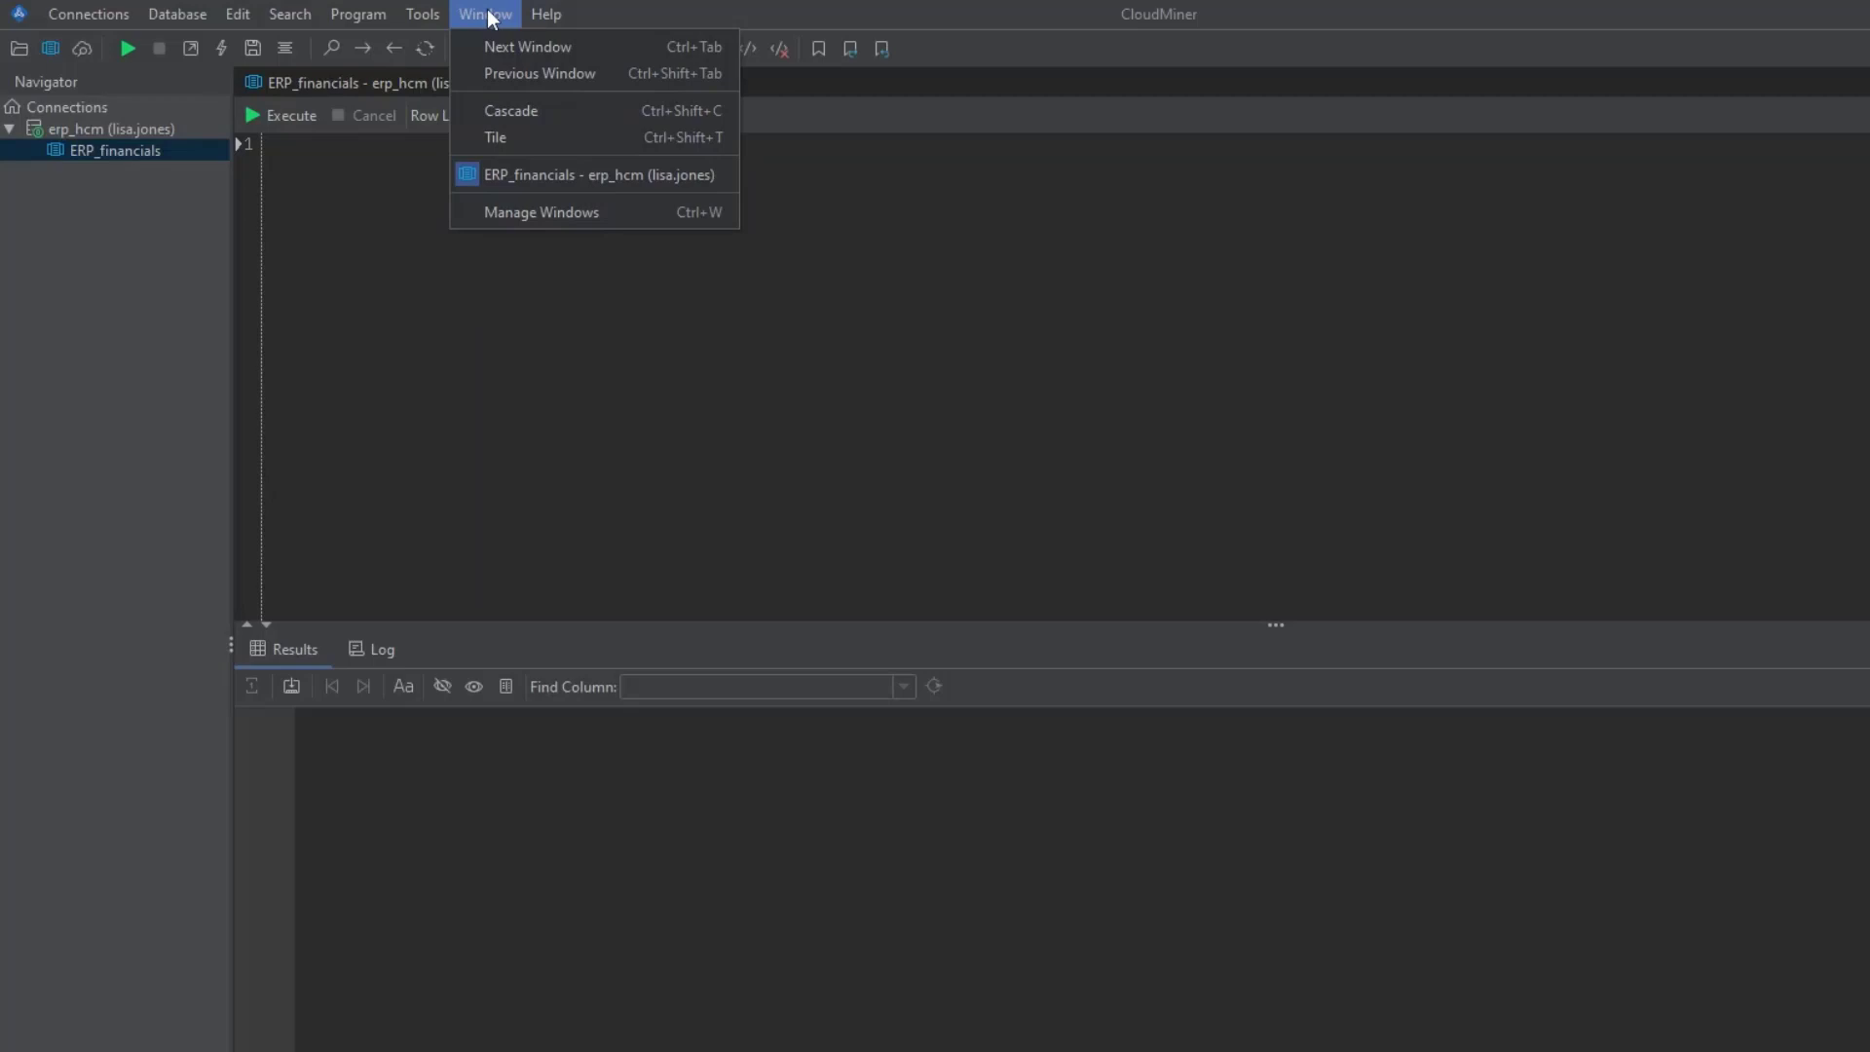
left_click(311, 267)
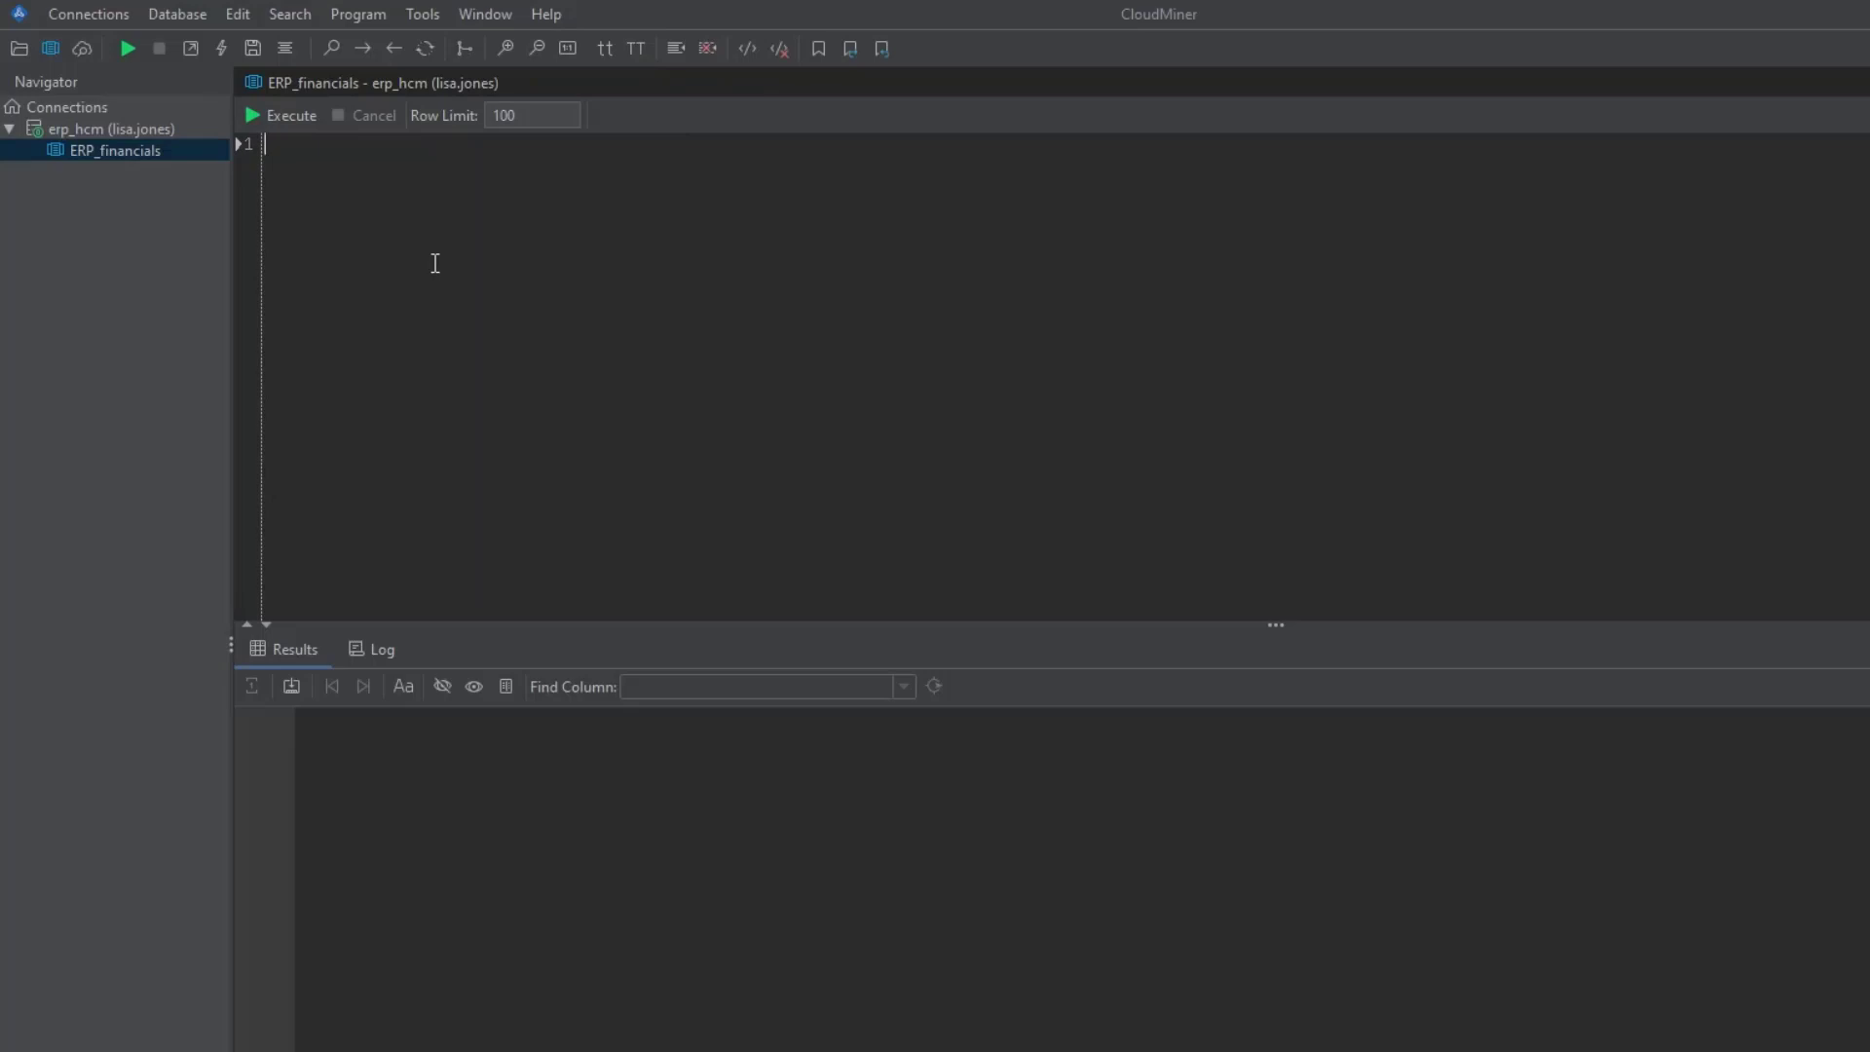
- Write select * from ap_invoices_all, completing the table name from autocomplete
type("select")
key("BackSpace")
type("* fr")
type("pm")
key("BackSpace")
key("BackSpace")
key("BackSpace")
type("om ap_invoices_")
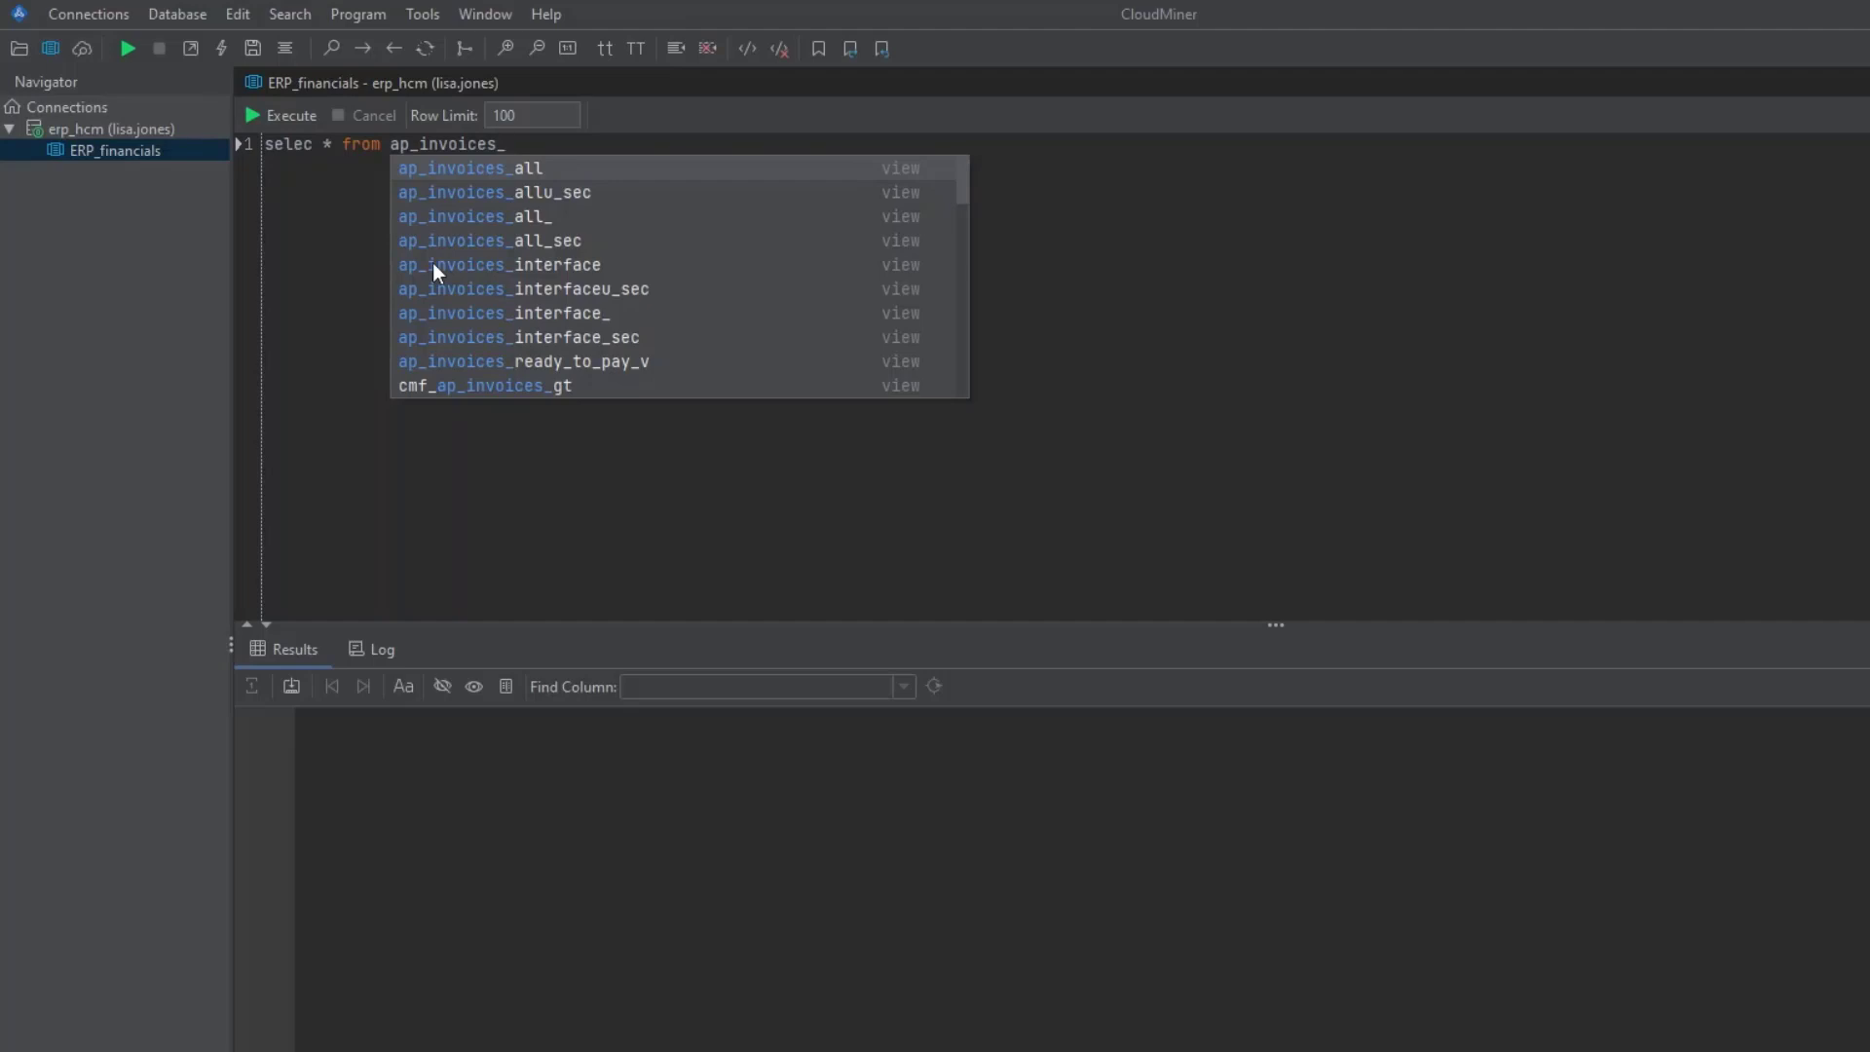
left_click(577, 171)
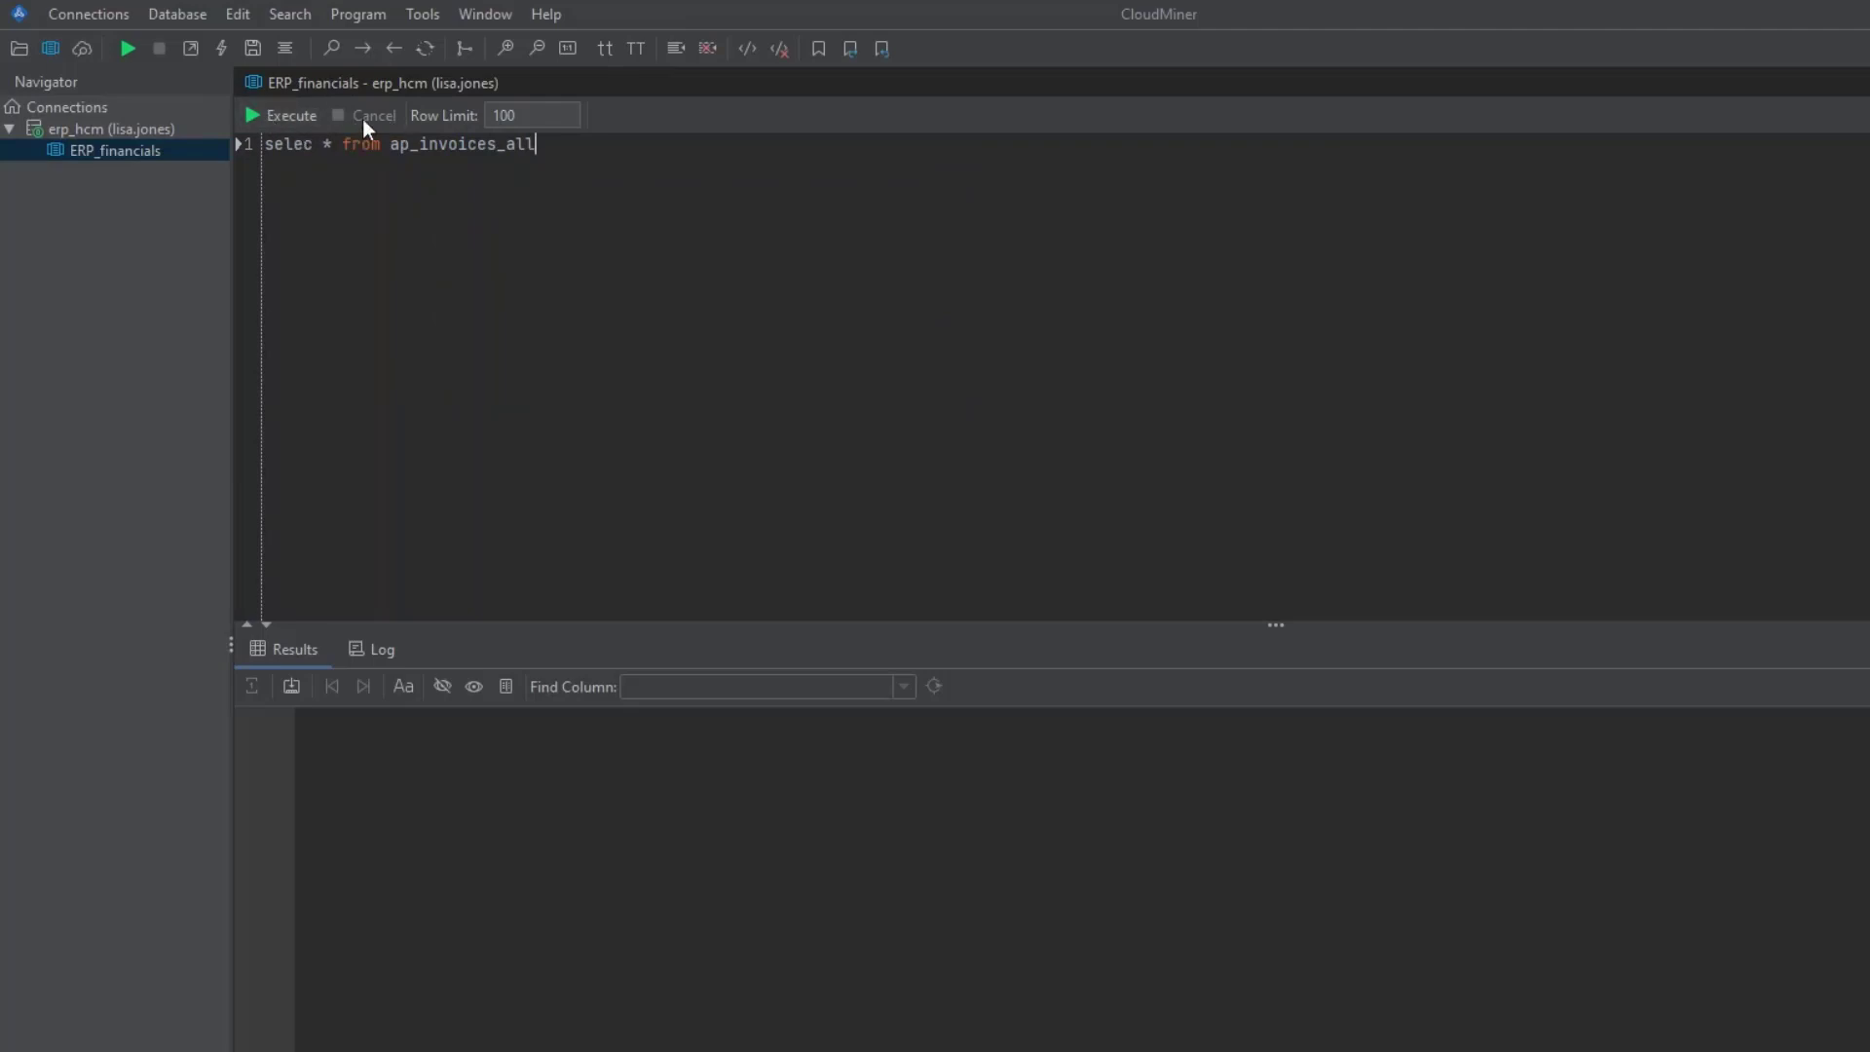
- Set the row limit to 50, fix the 'selec' typo, and select the whole query
left_click_drag(521, 118, 480, 118)
left_click(556, 192)
left_click_drag(578, 144, 261, 144)
left_click(316, 144)
type("t")
left_click(579, 161)
key("ctrl+a")
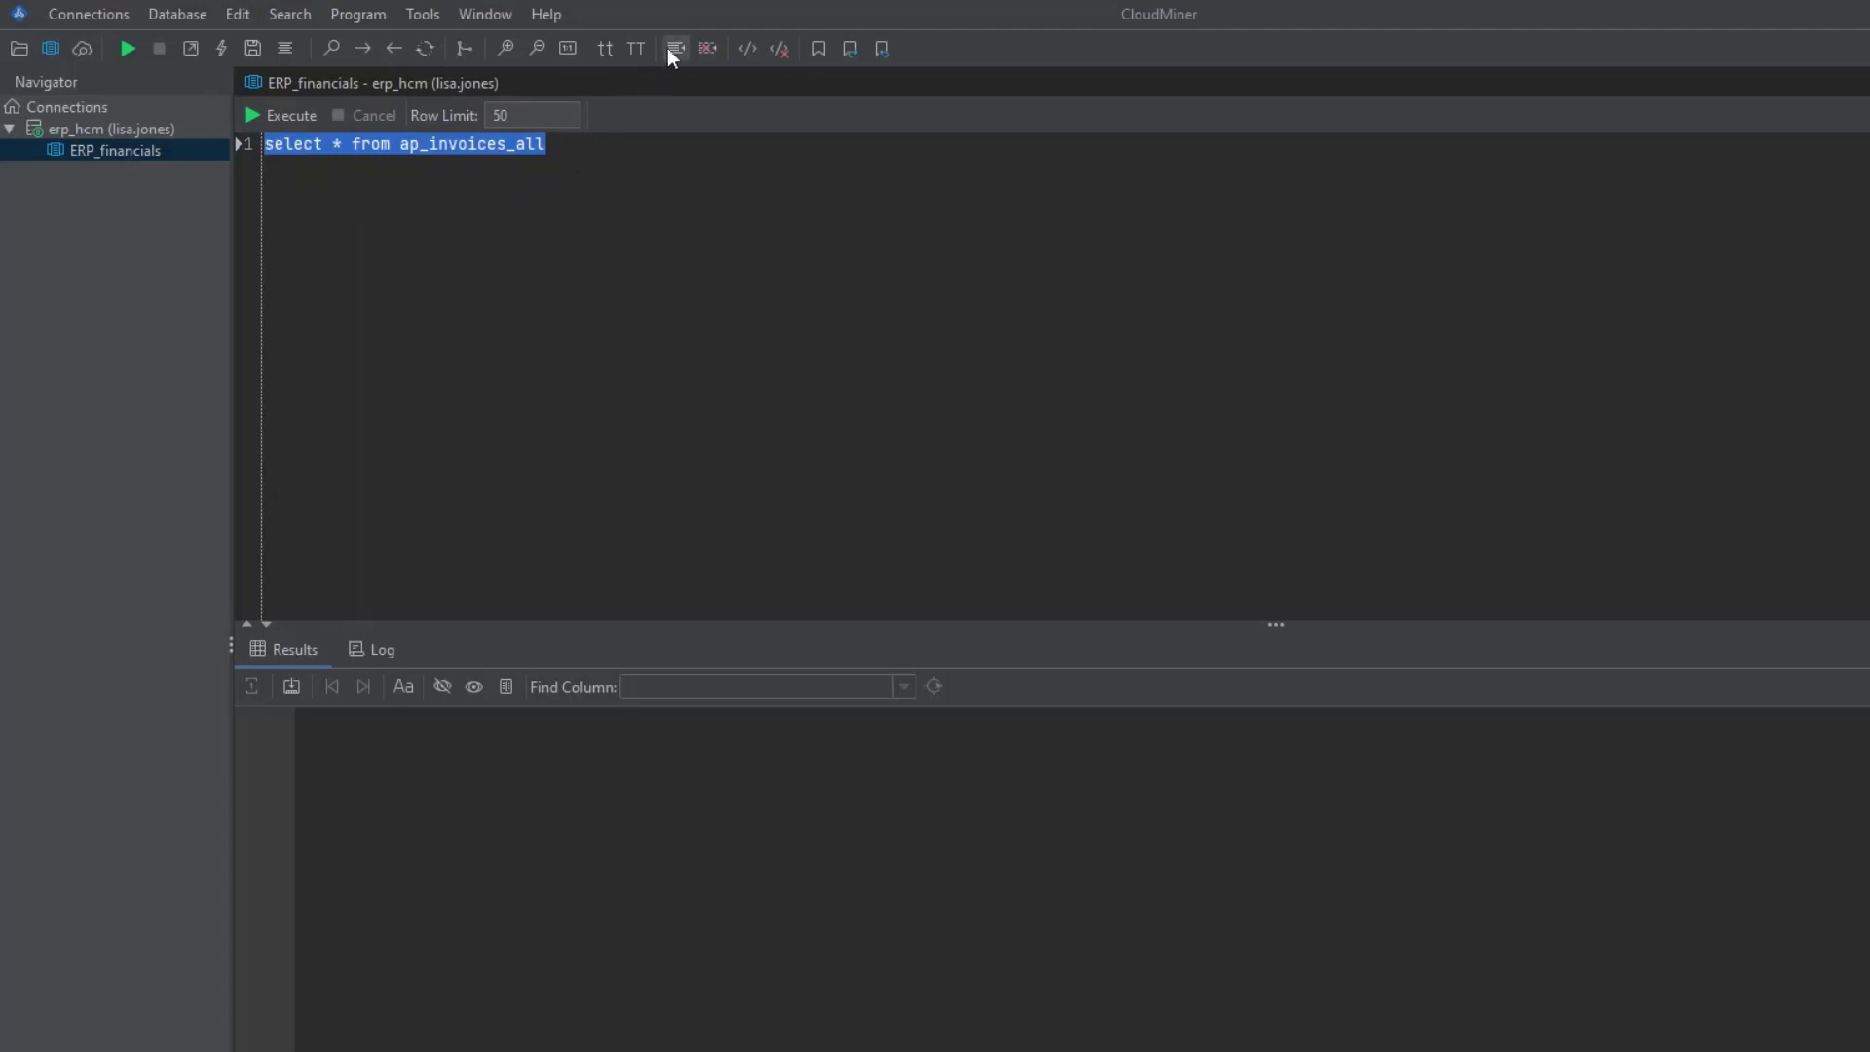
- Format the ap_invoices_all query onto four lines, execute it, and enlarge the 50-row results area
left_click(356, 13)
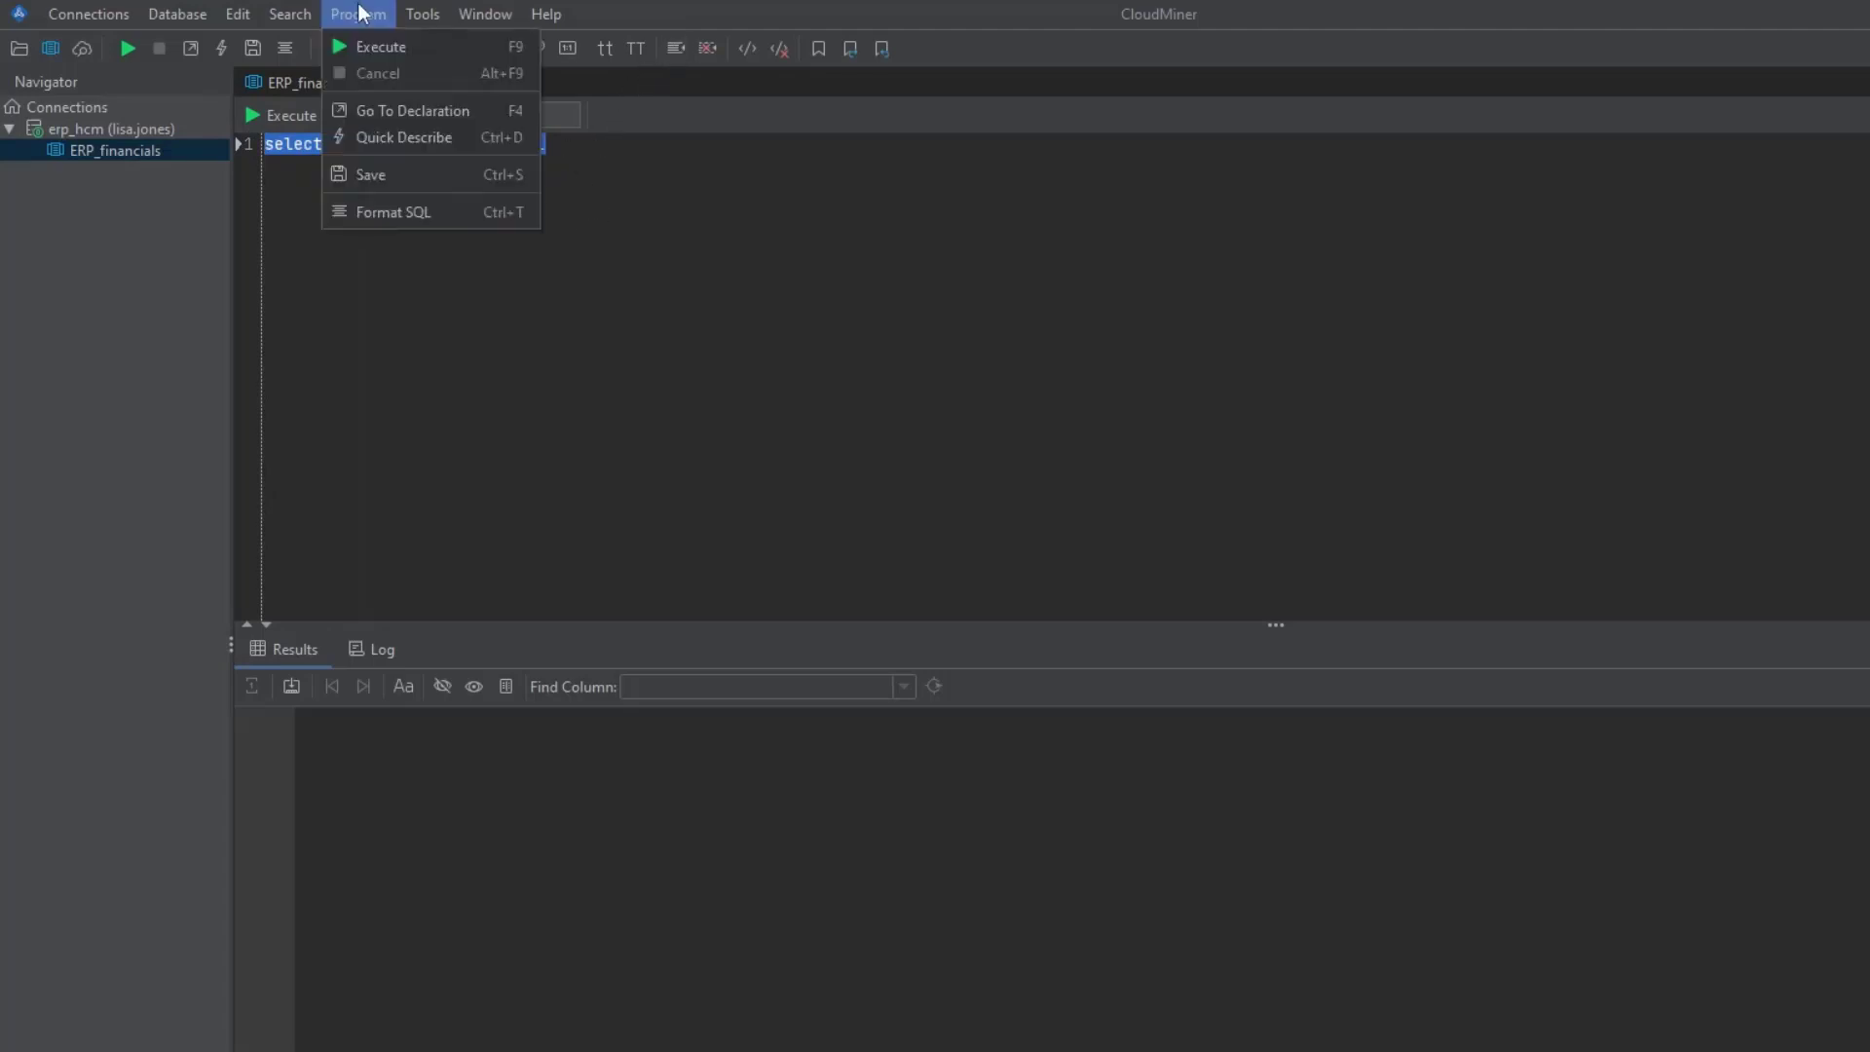
left_click(405, 208)
left_click(417, 267)
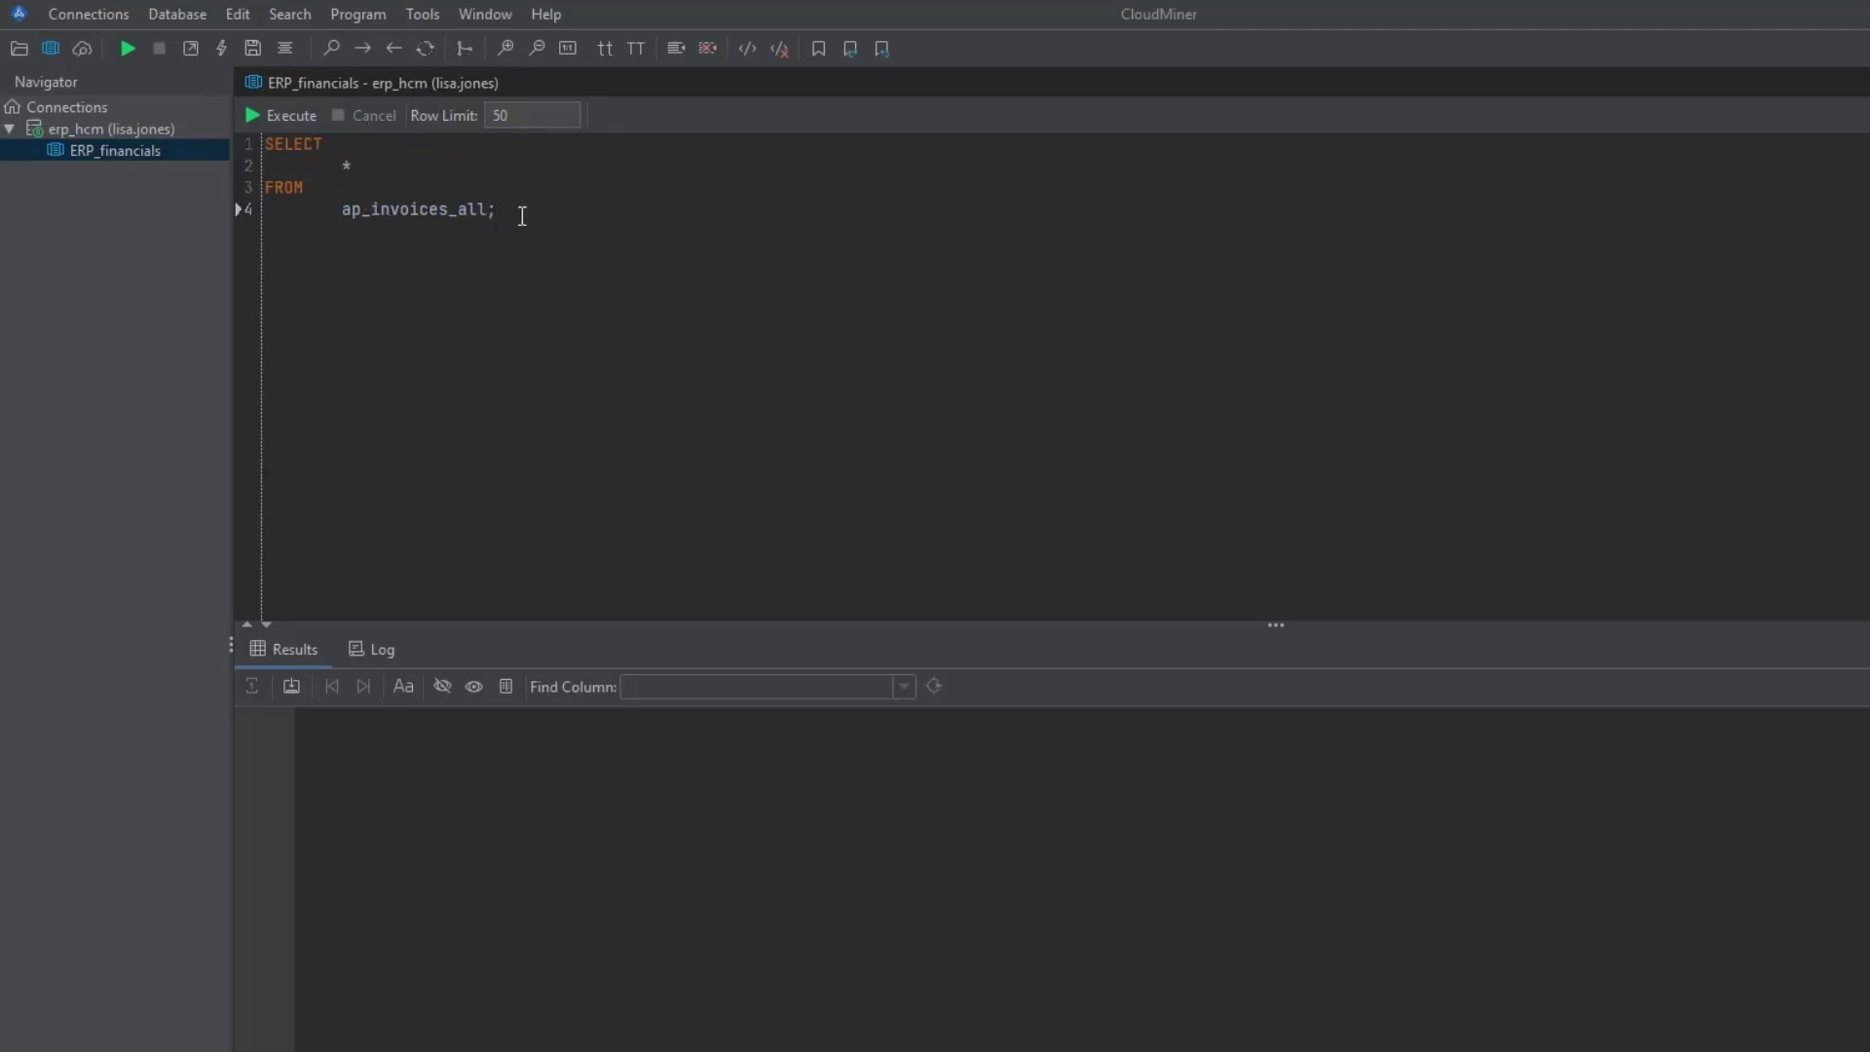
left_click_drag(547, 209, 238, 137)
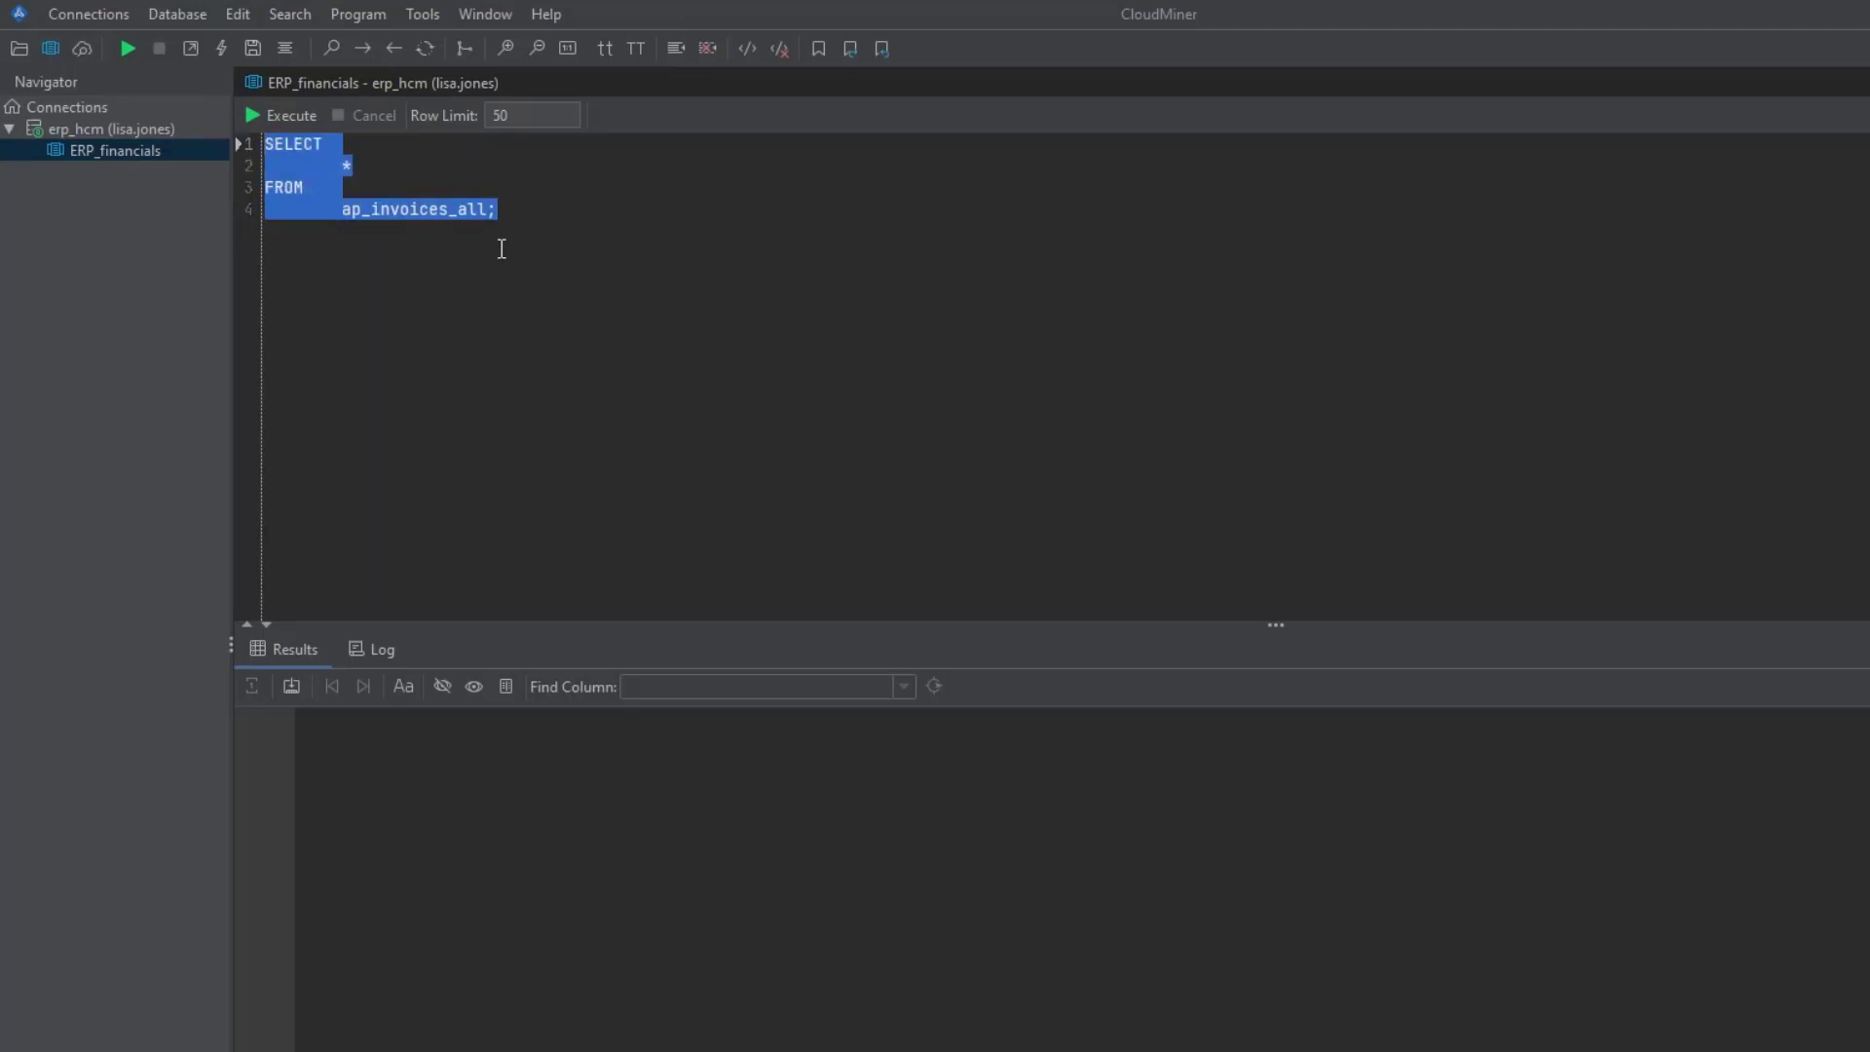
left_click(284, 118)
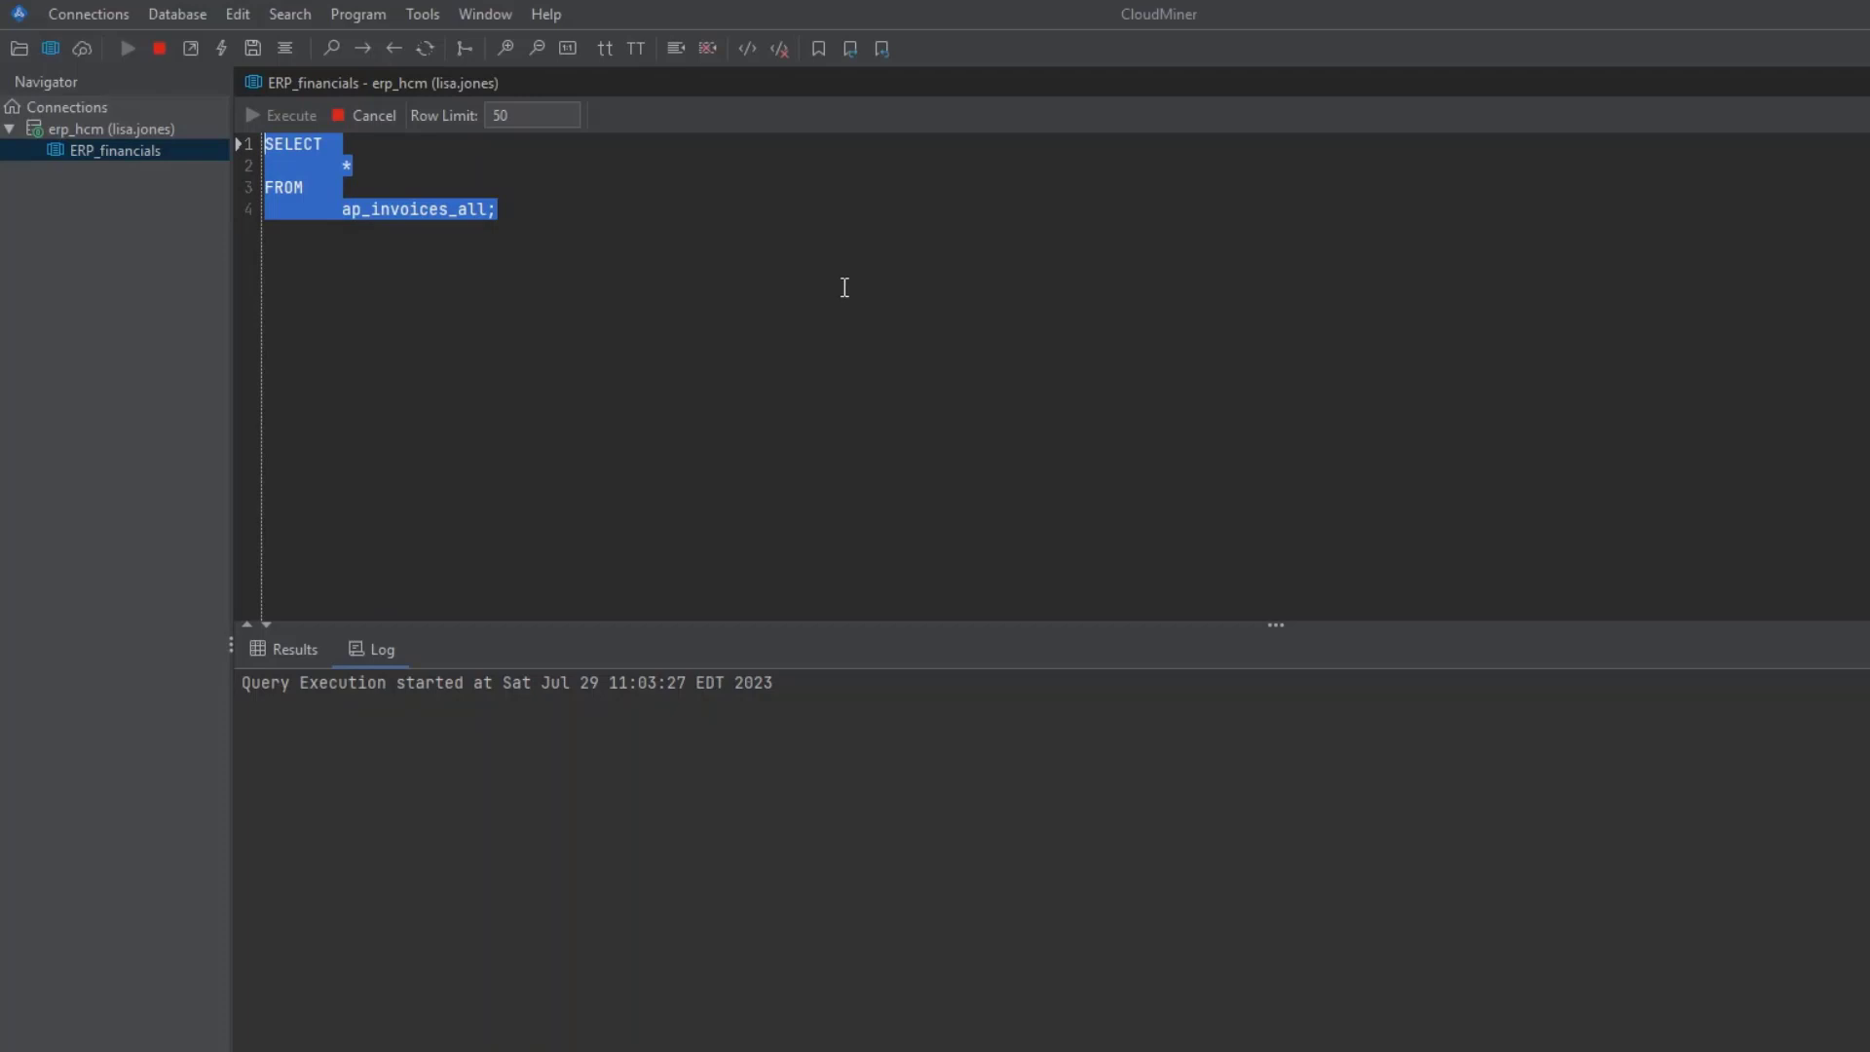
left_click_drag(780, 625, 776, 483)
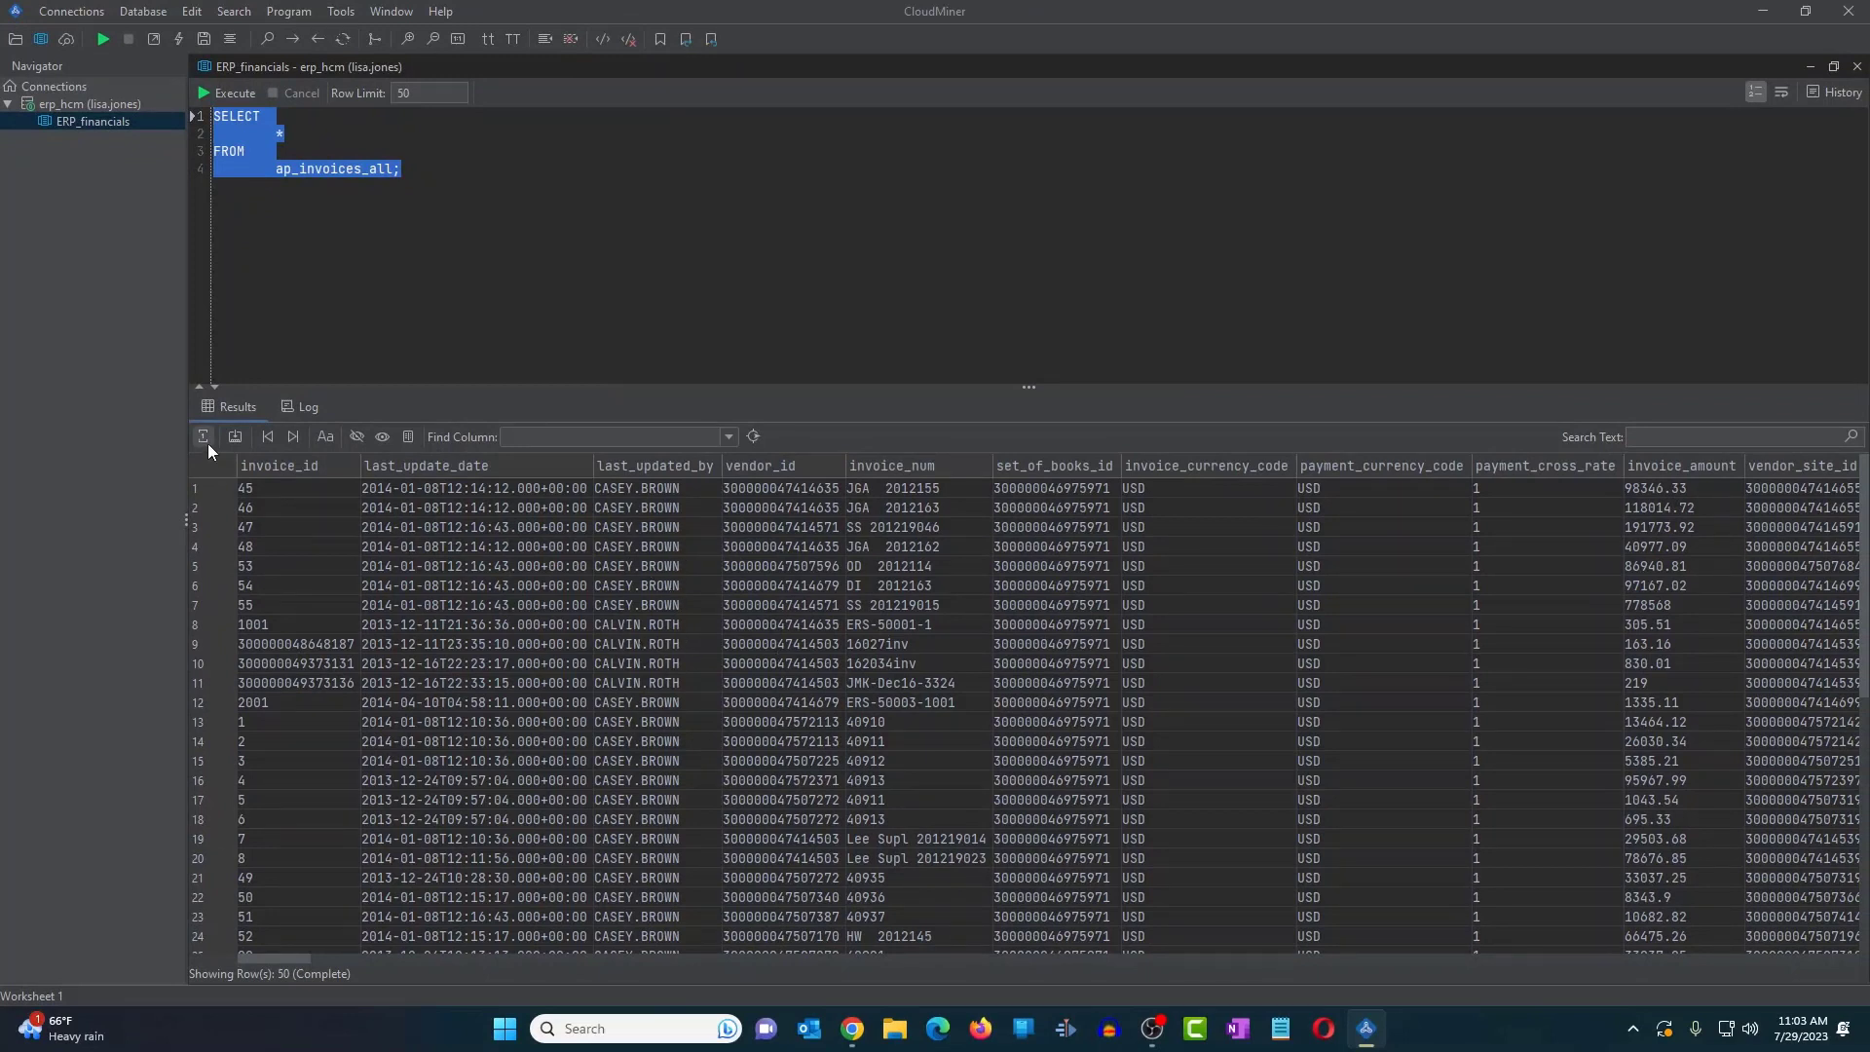
left_click(279, 492)
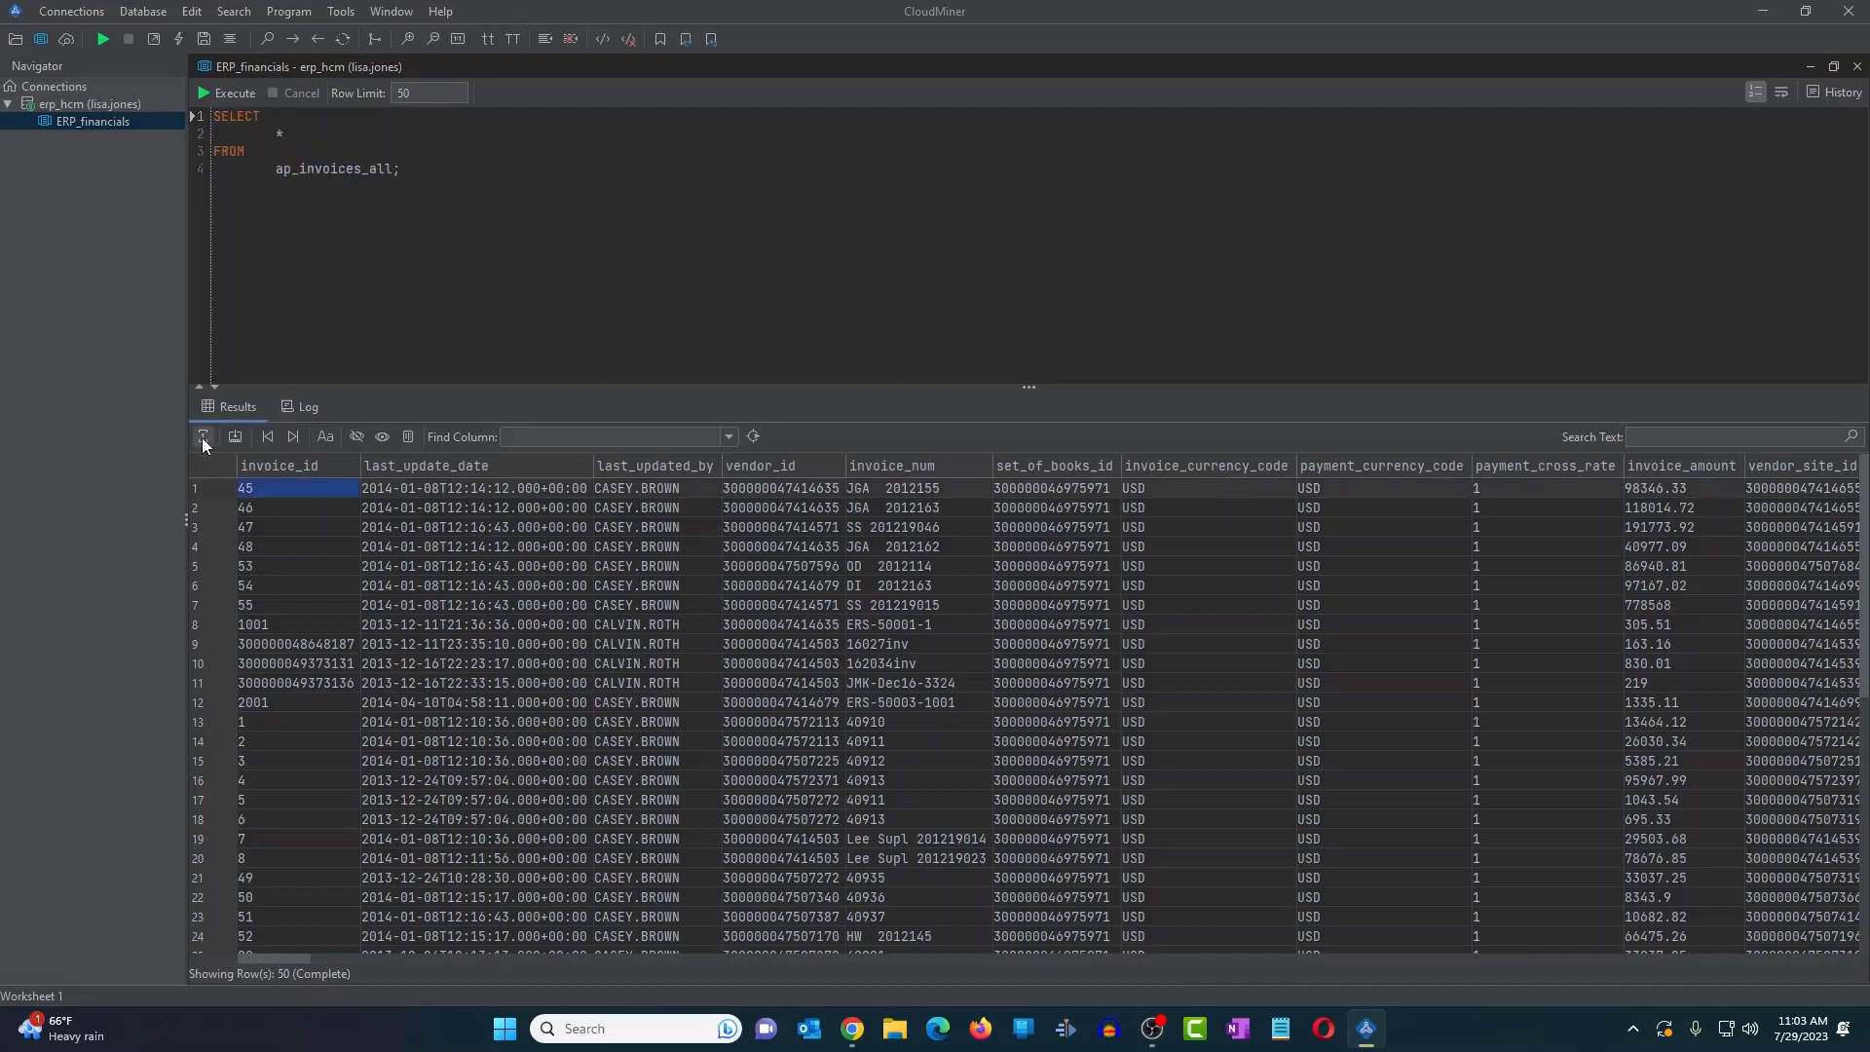
left_click(203, 436)
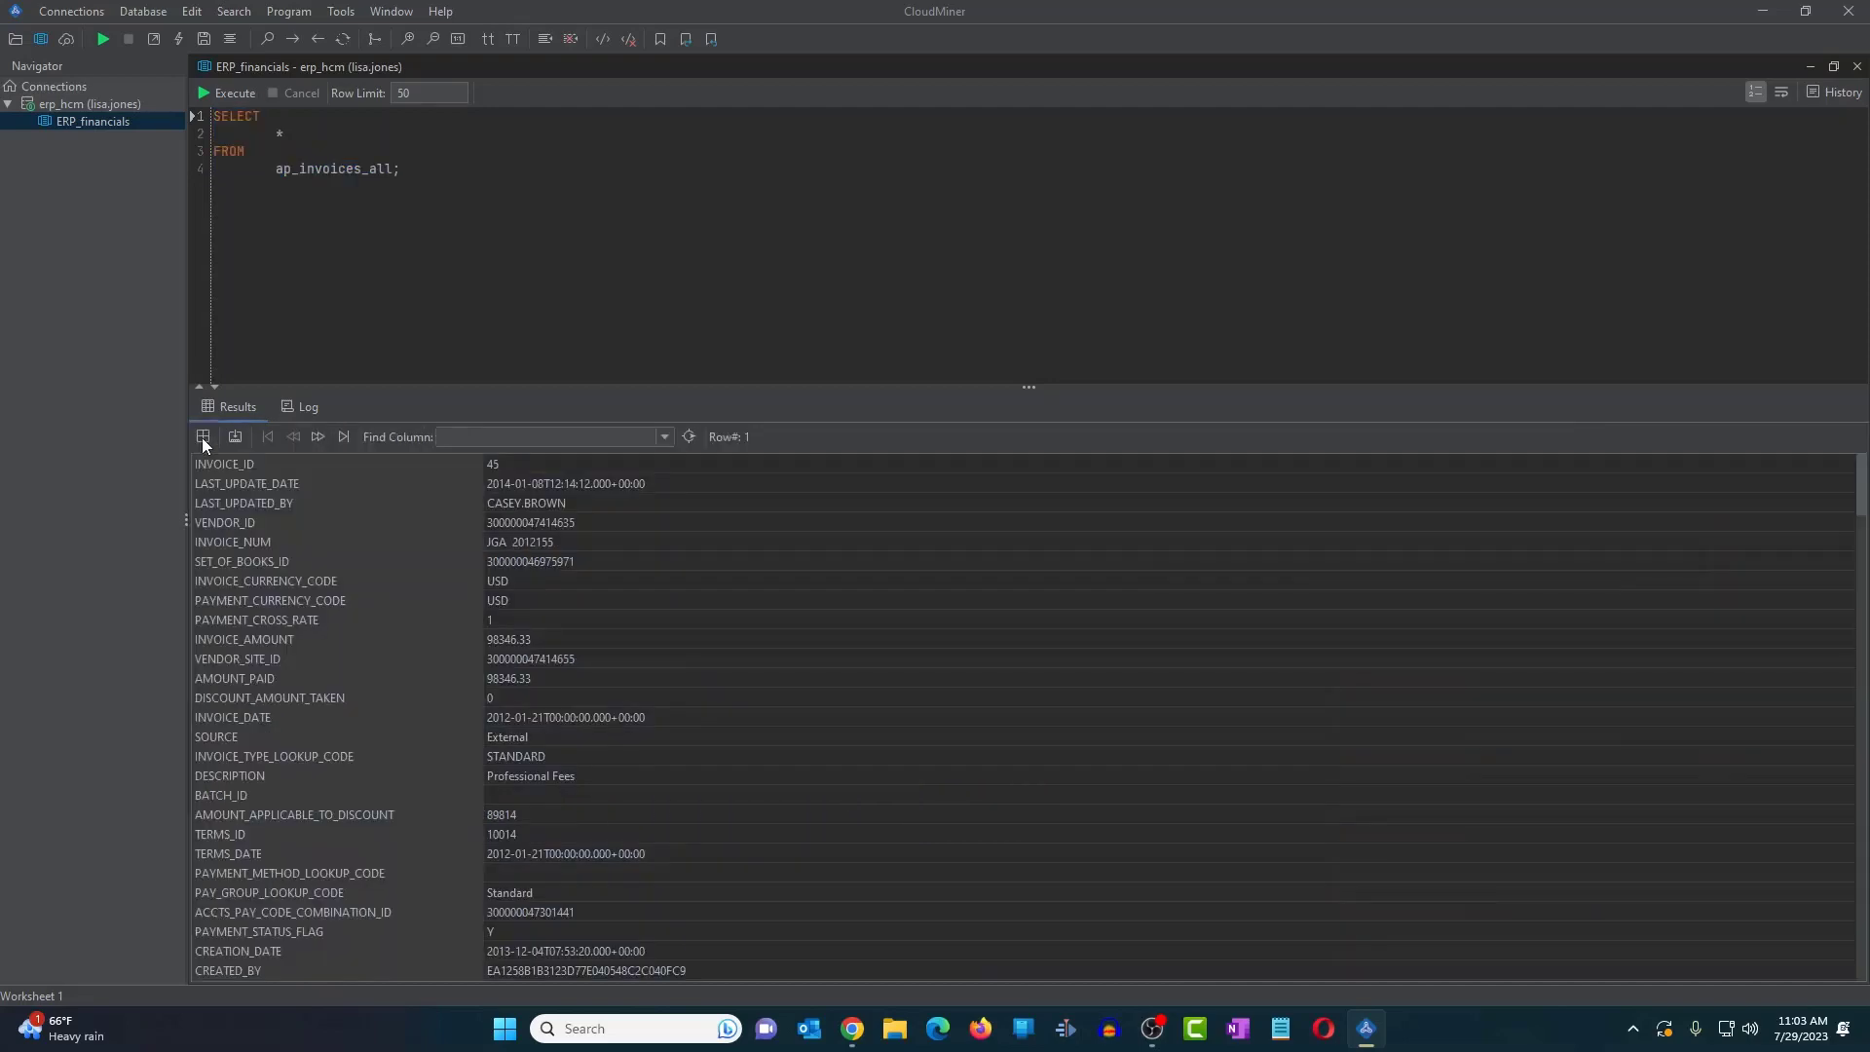
scroll(484, 584, "down", 15)
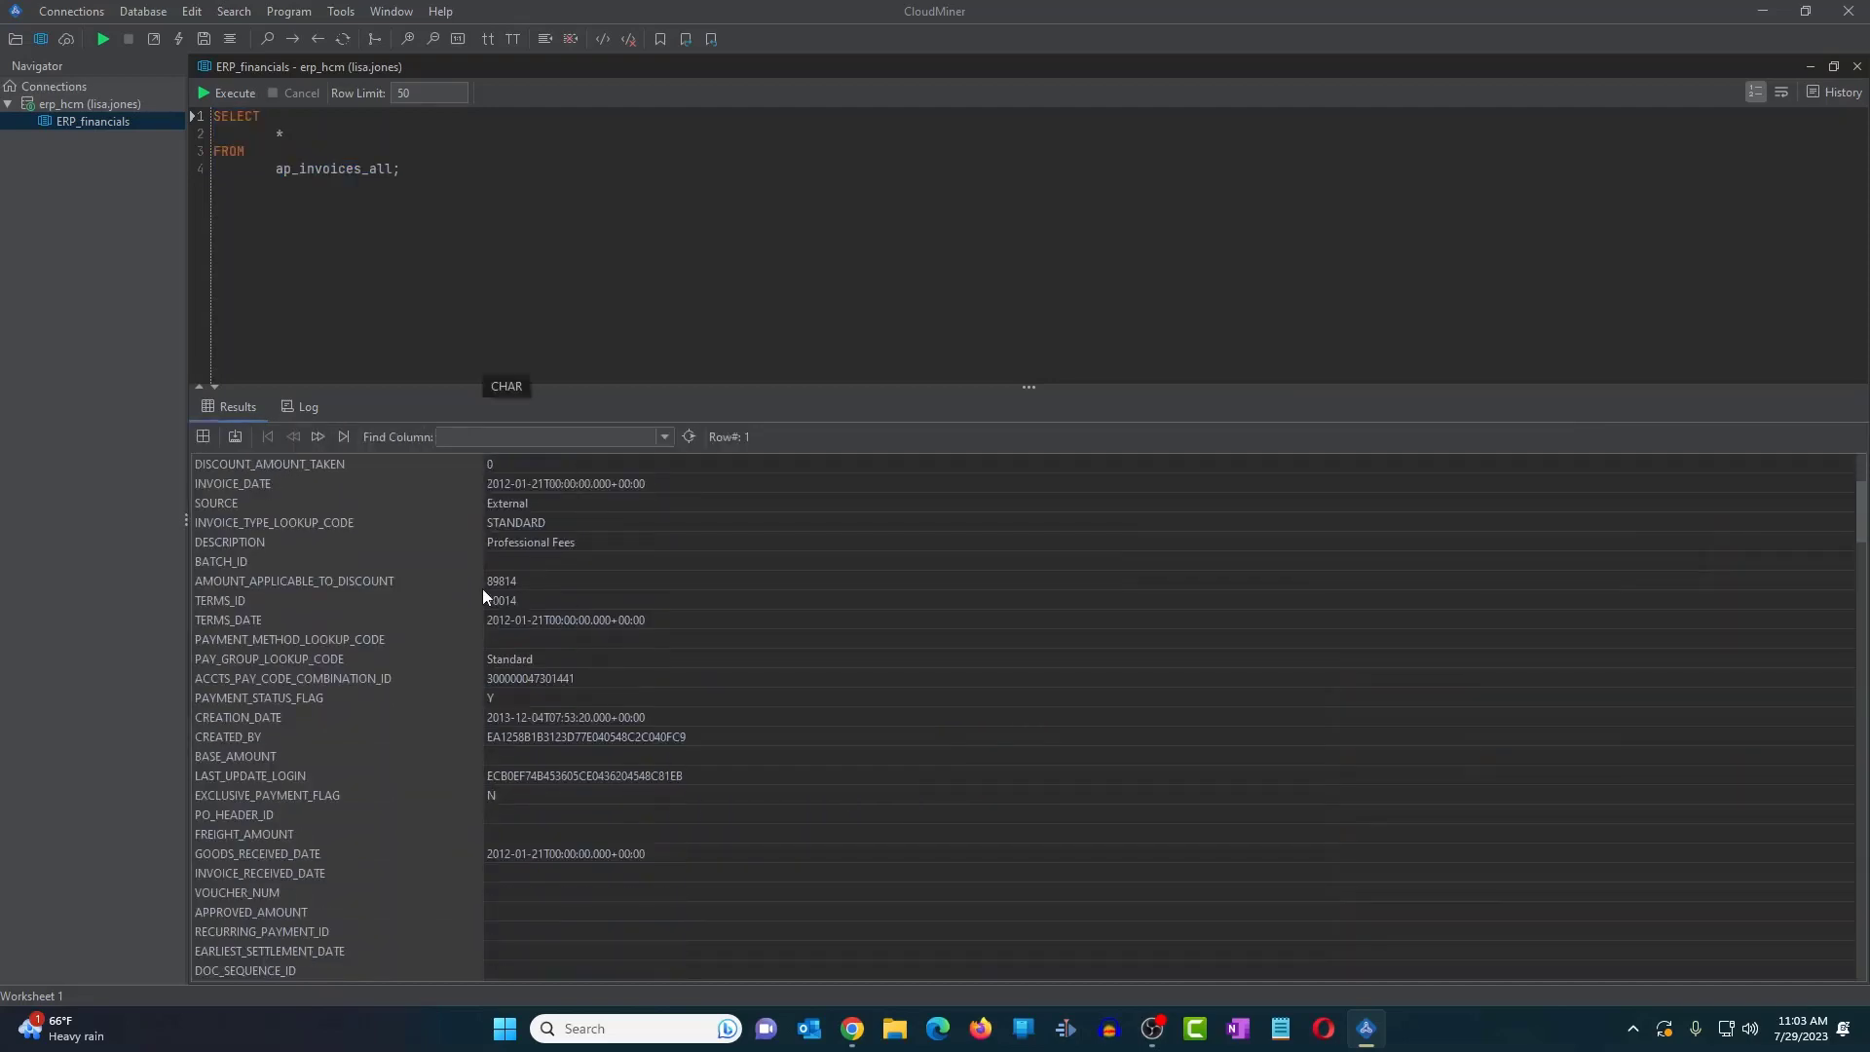
scroll(482, 596, "up", 4)
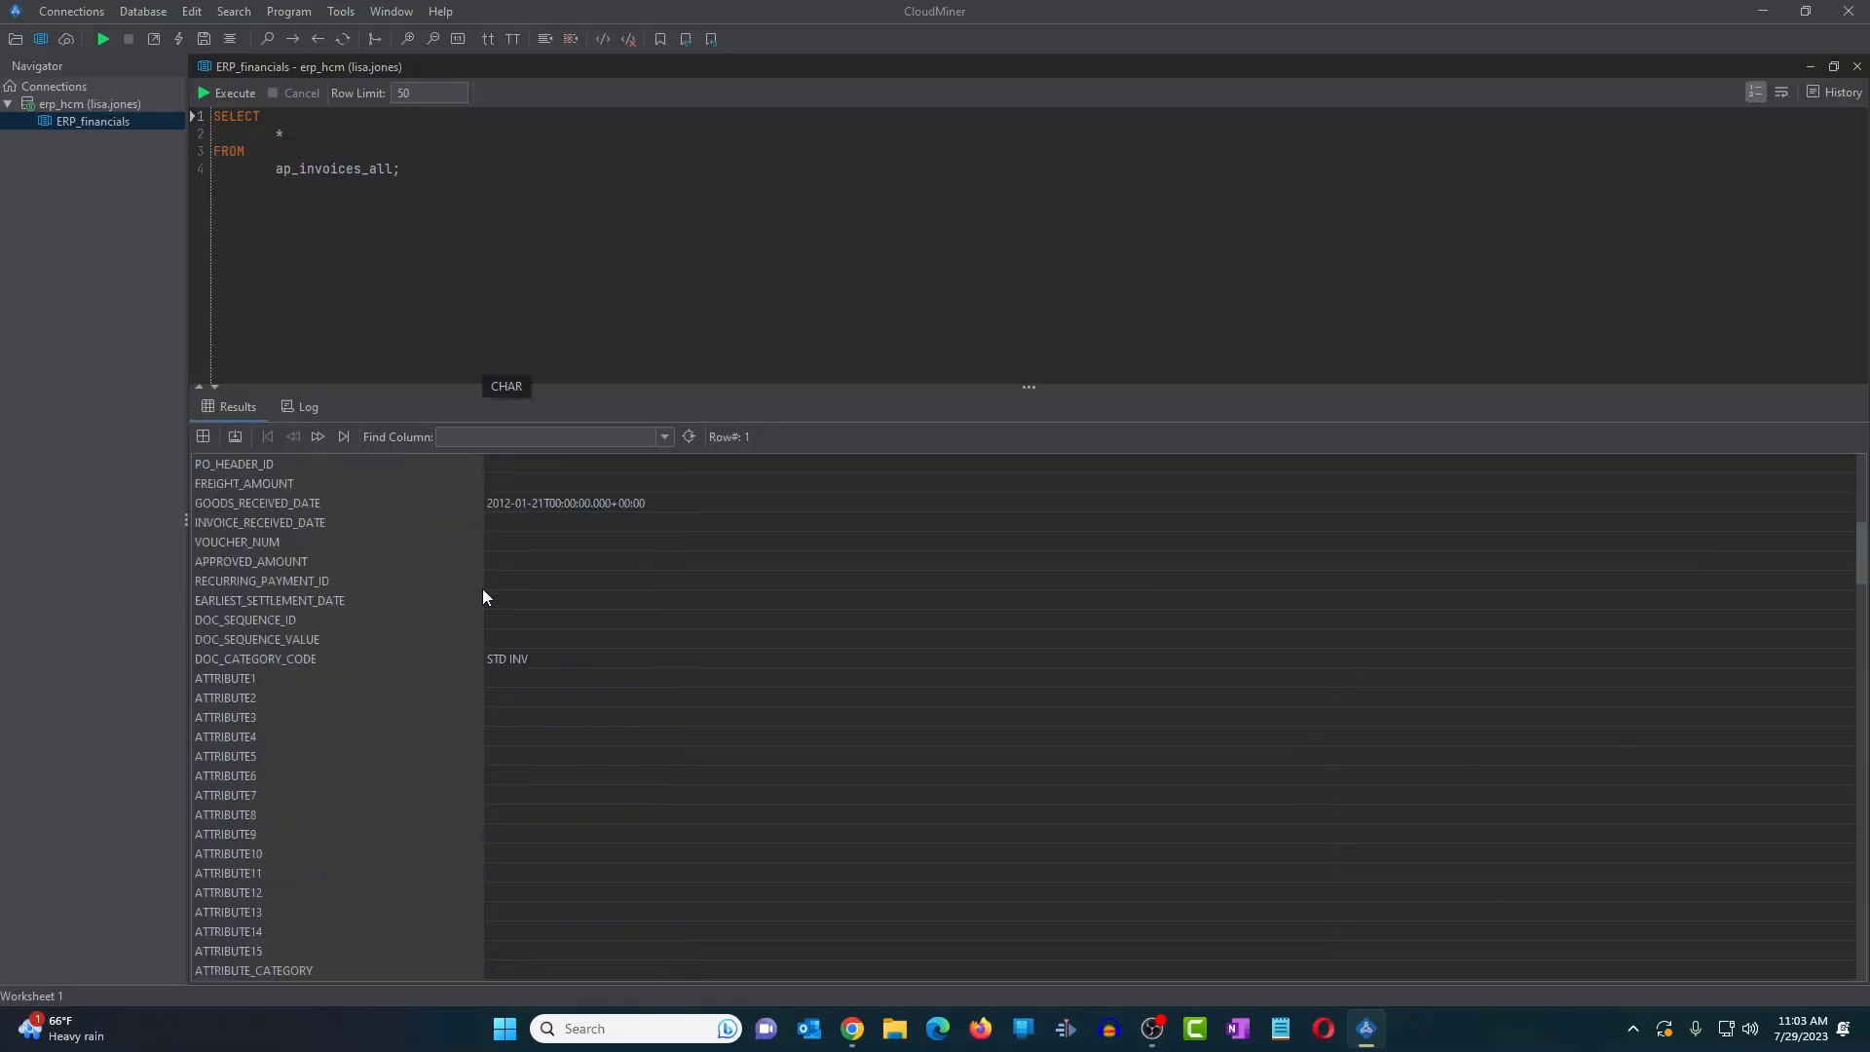
left_click(203, 438)
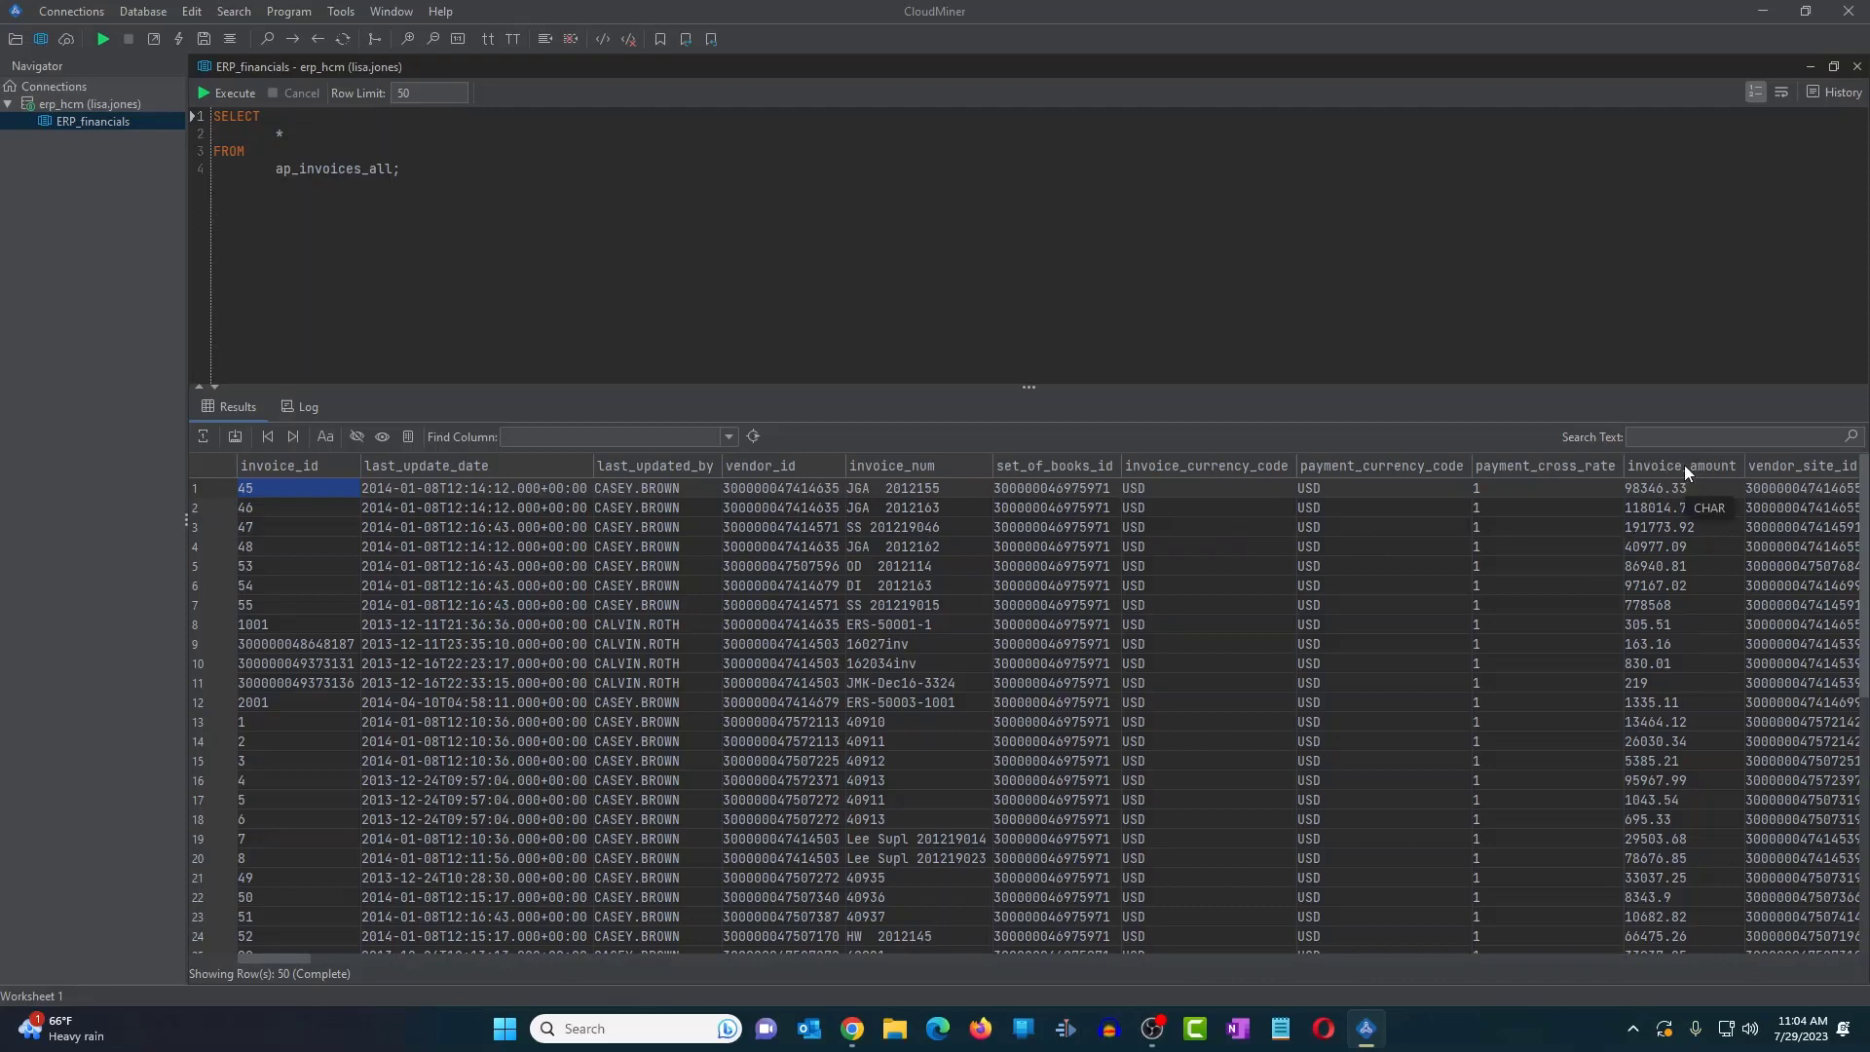
- Sort the 50 invoice rows by invoice_amount descending, starting with 98346.33
left_click(1686, 467)
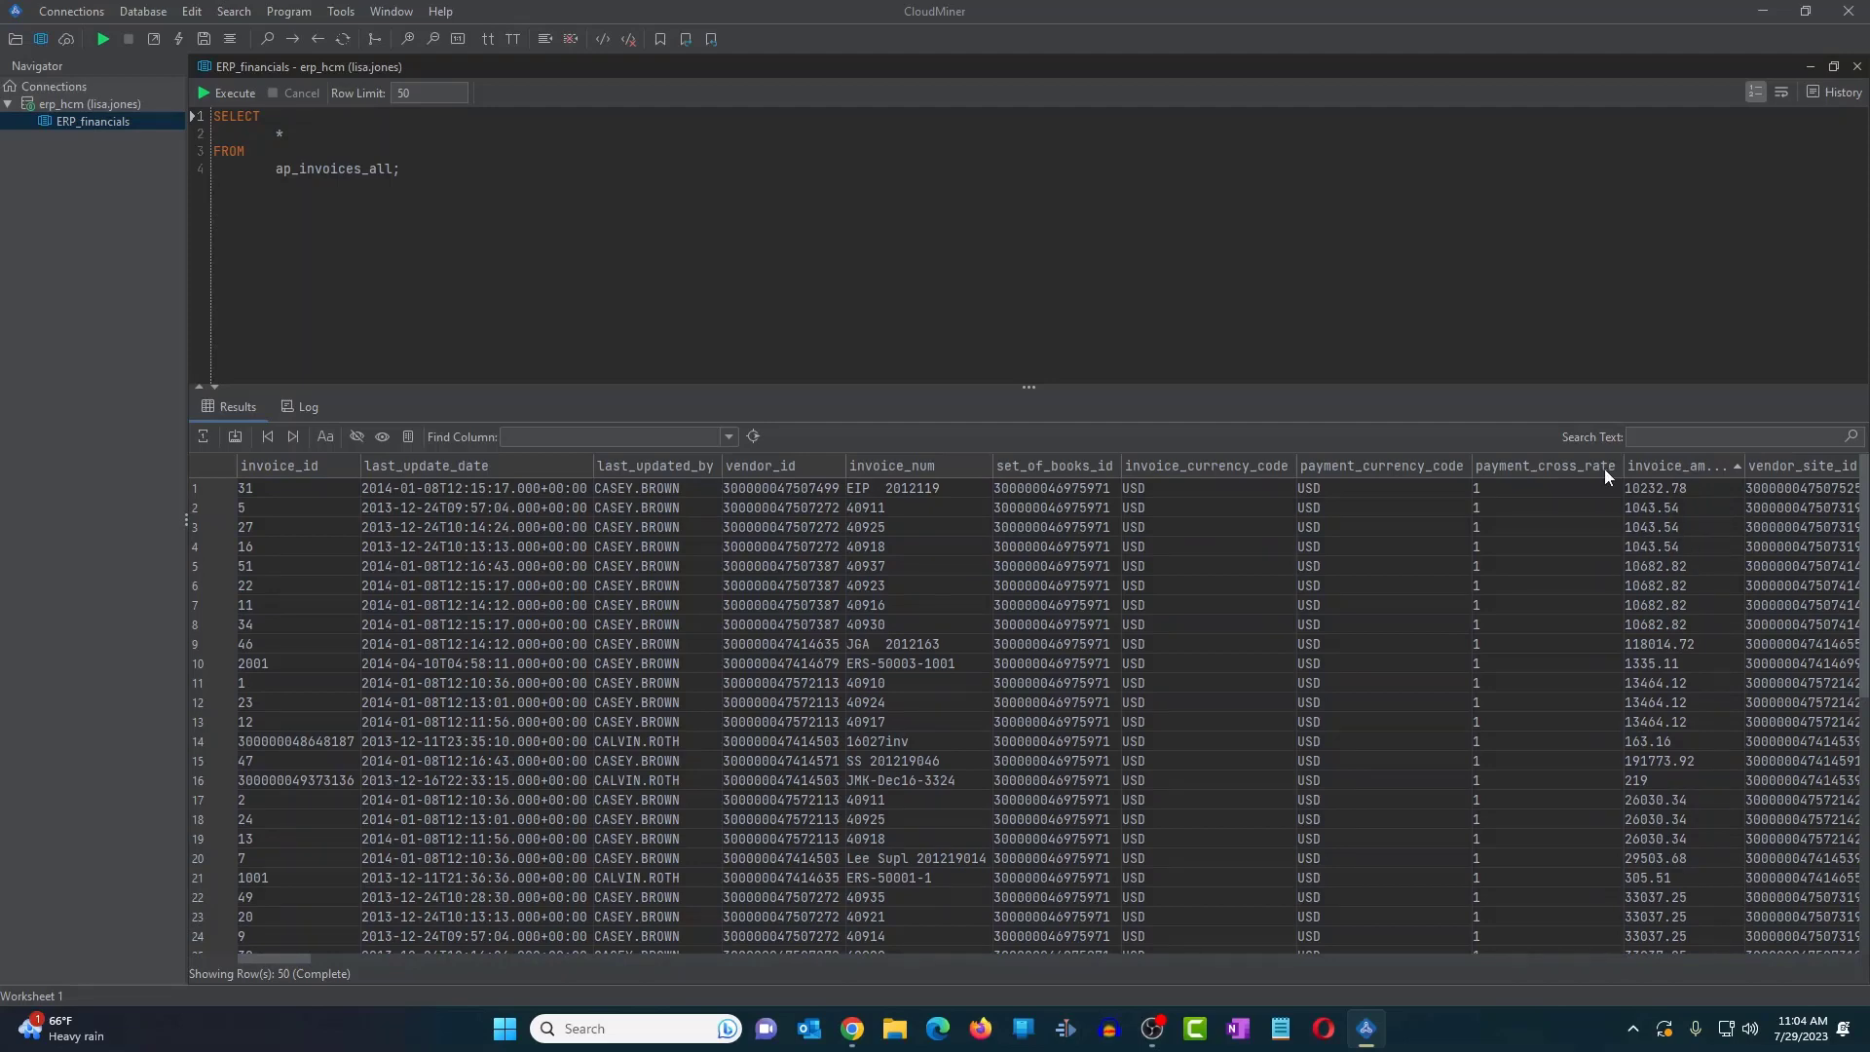
left_click(1690, 468)
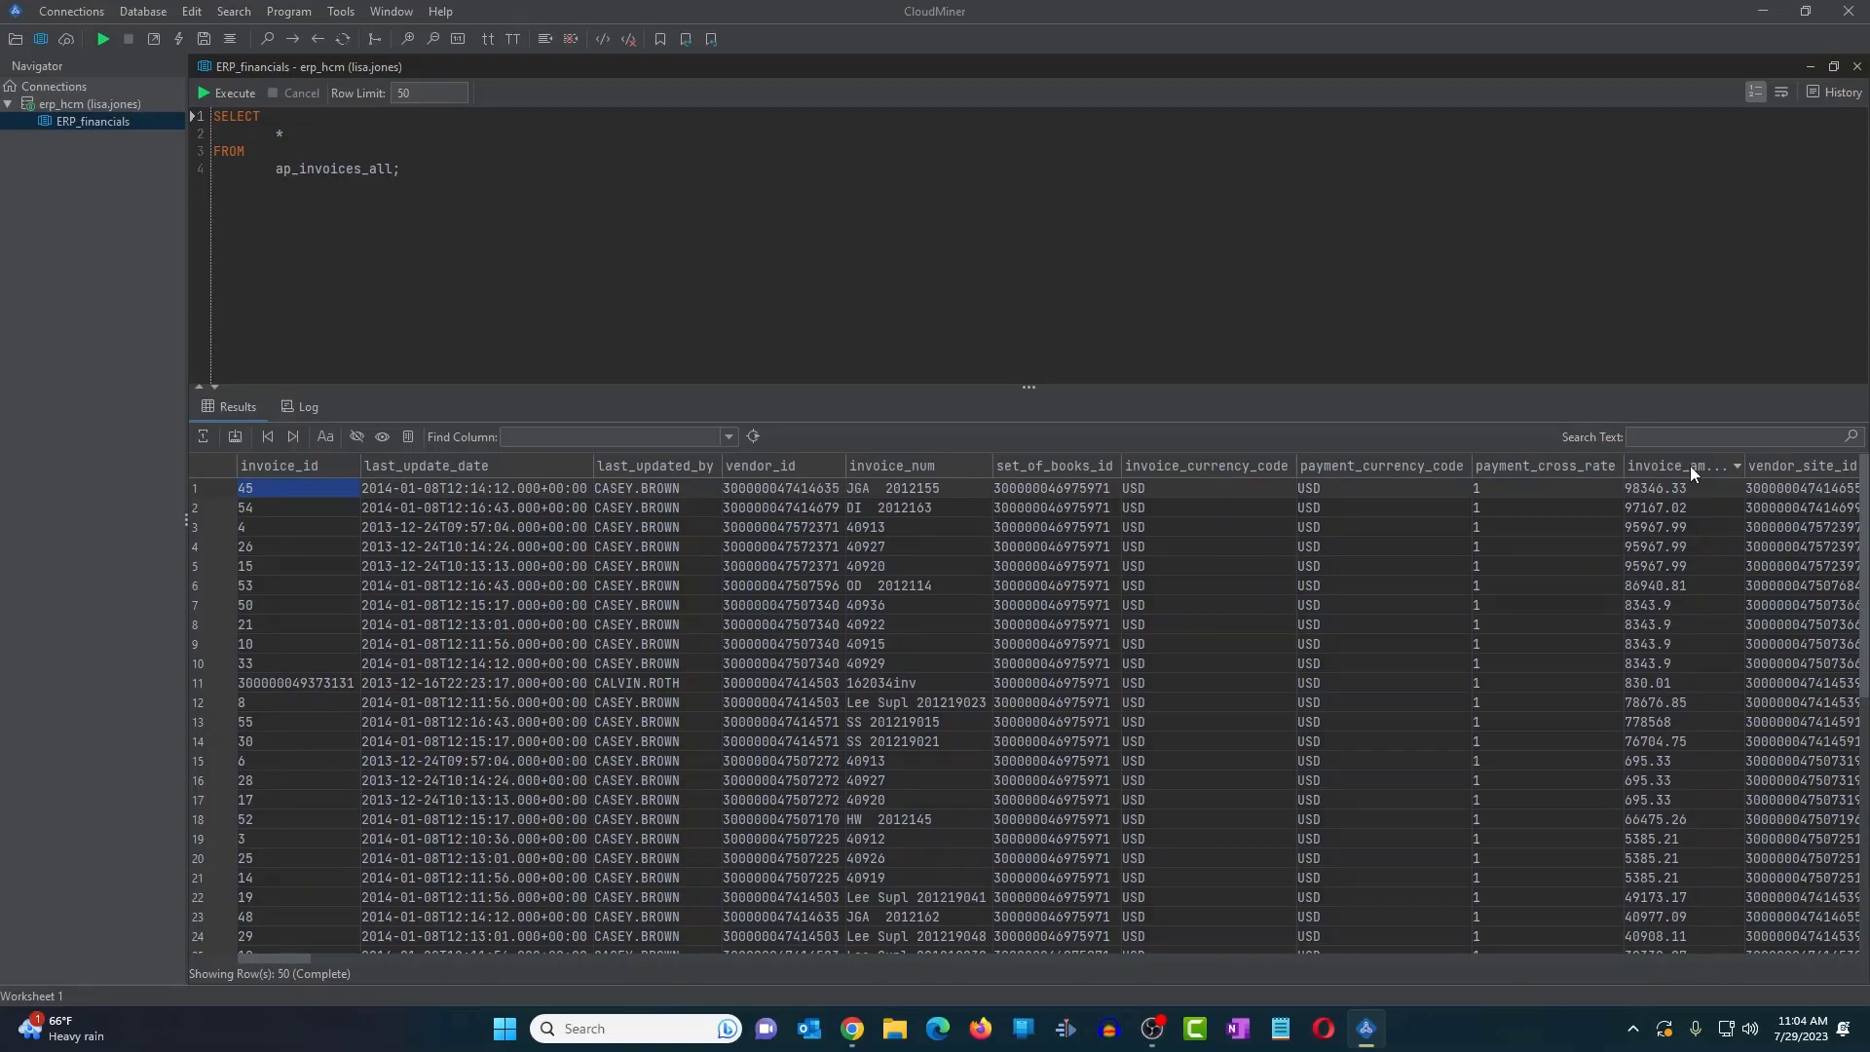
left_click(1691, 468)
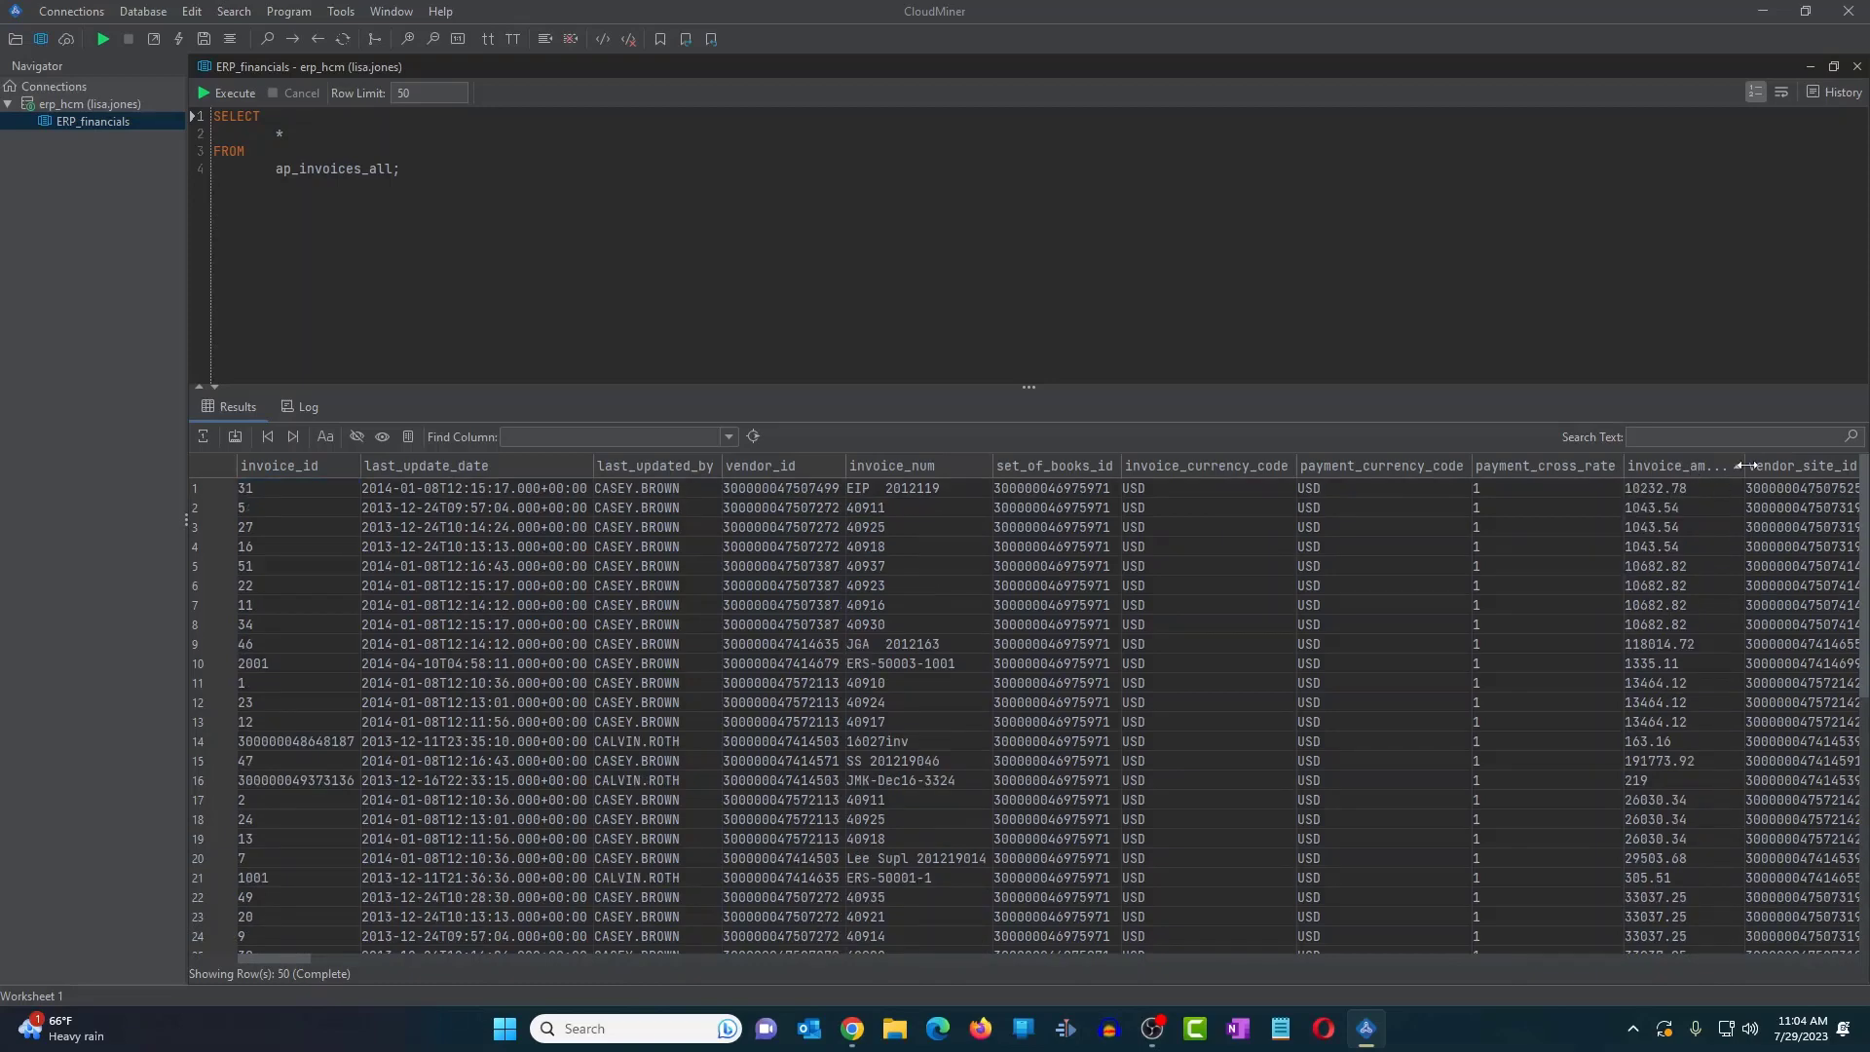
left_click(1691, 465)
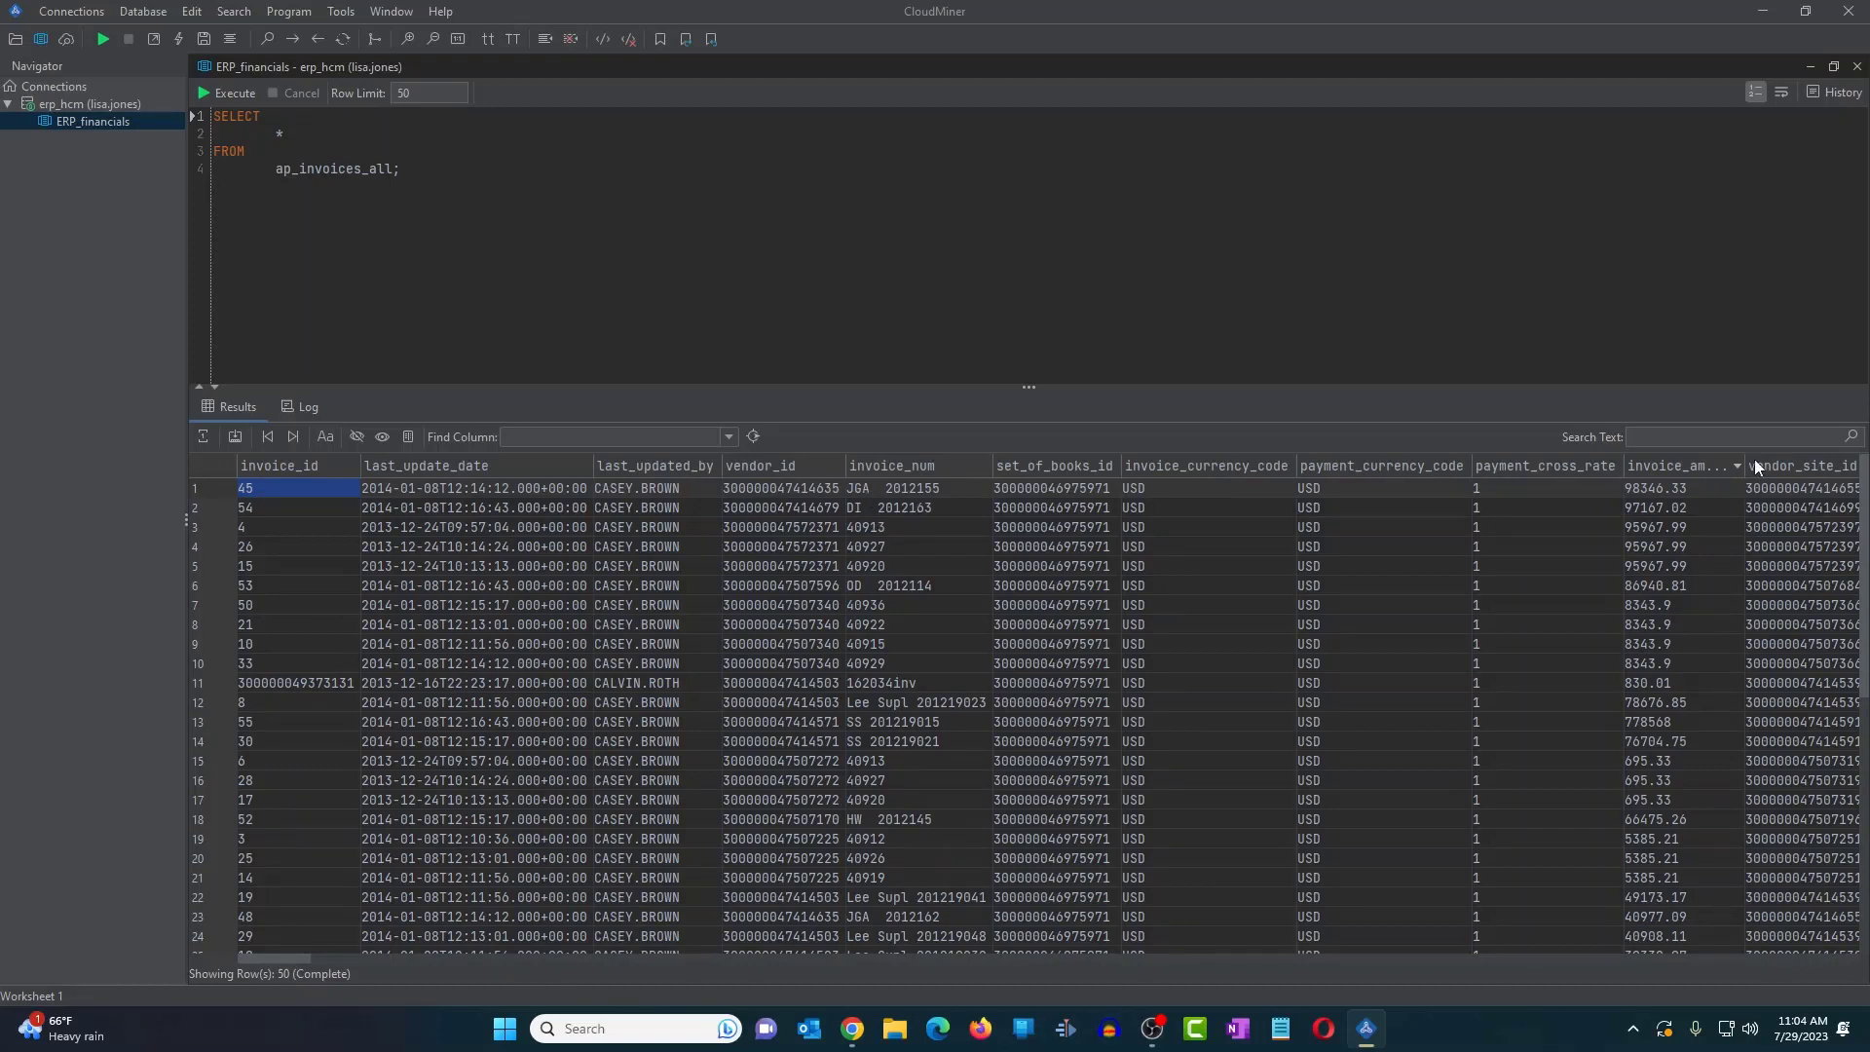
left_click(1738, 437)
type("JGA")
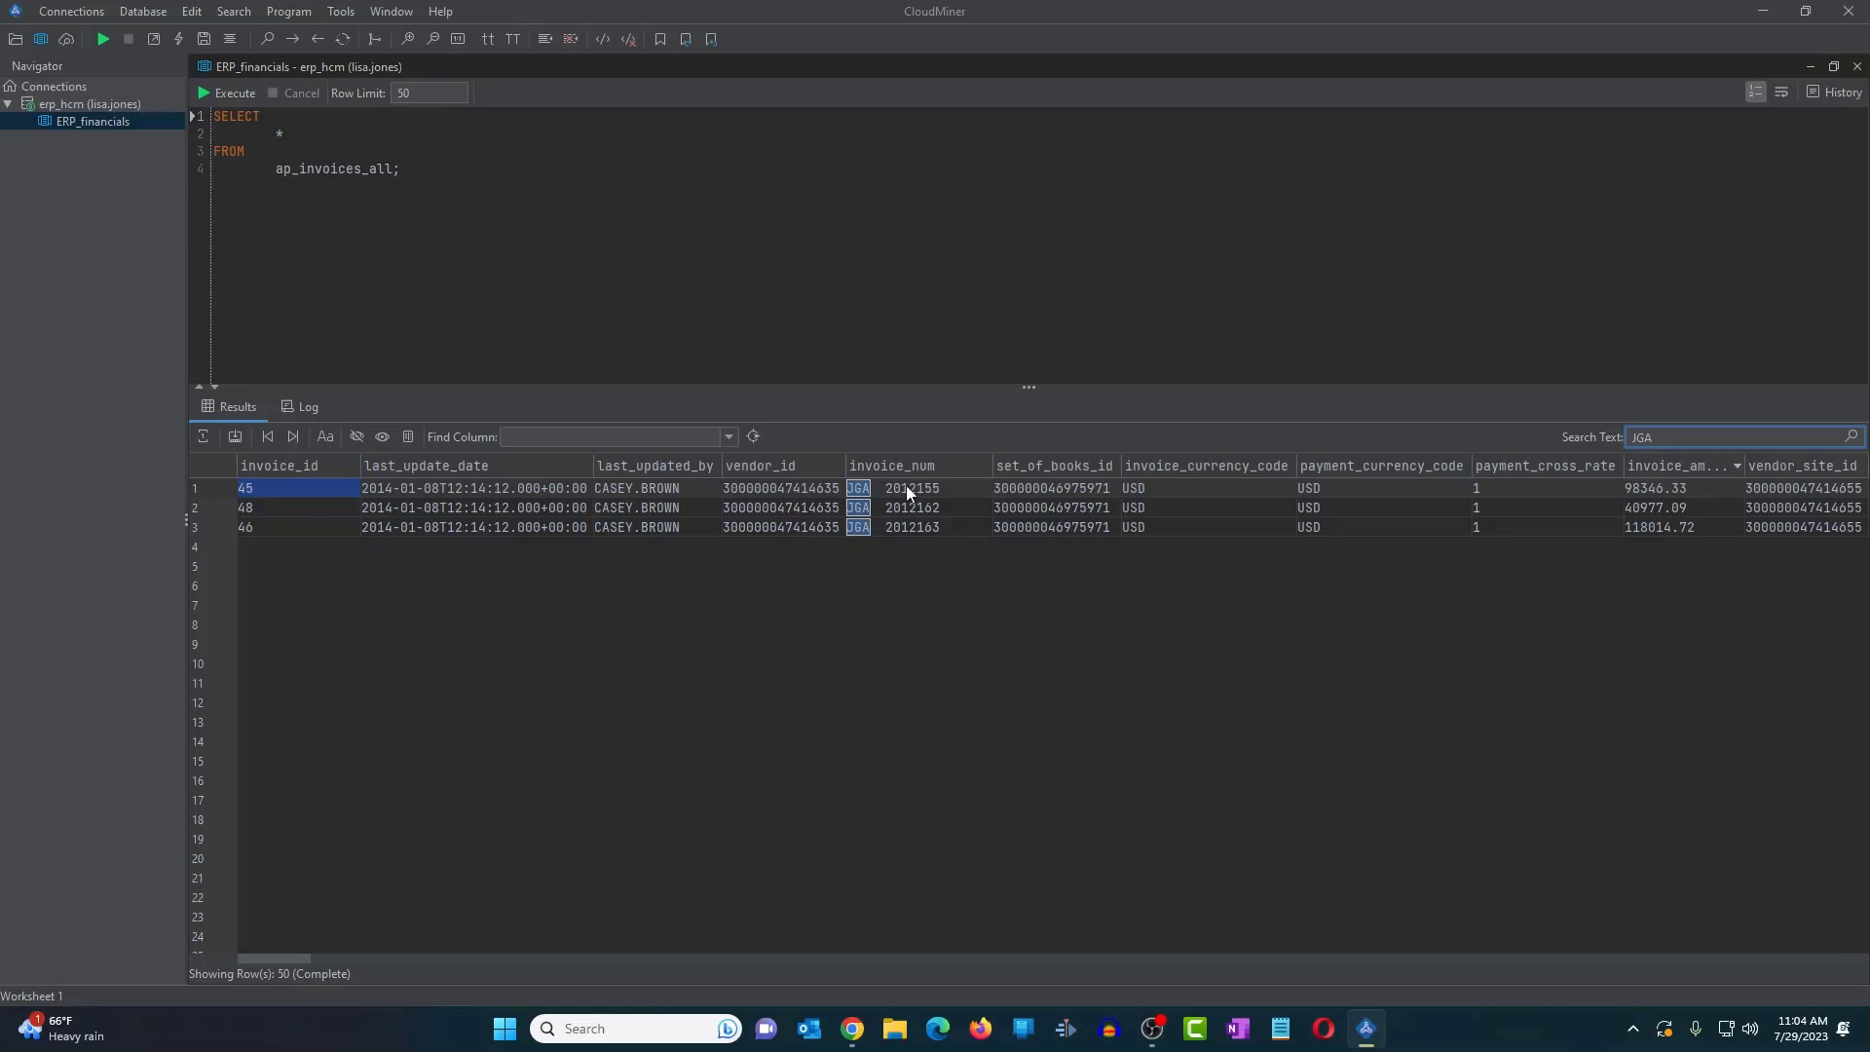
left_click_drag(1660, 437, 1586, 441)
key("BackSpace")
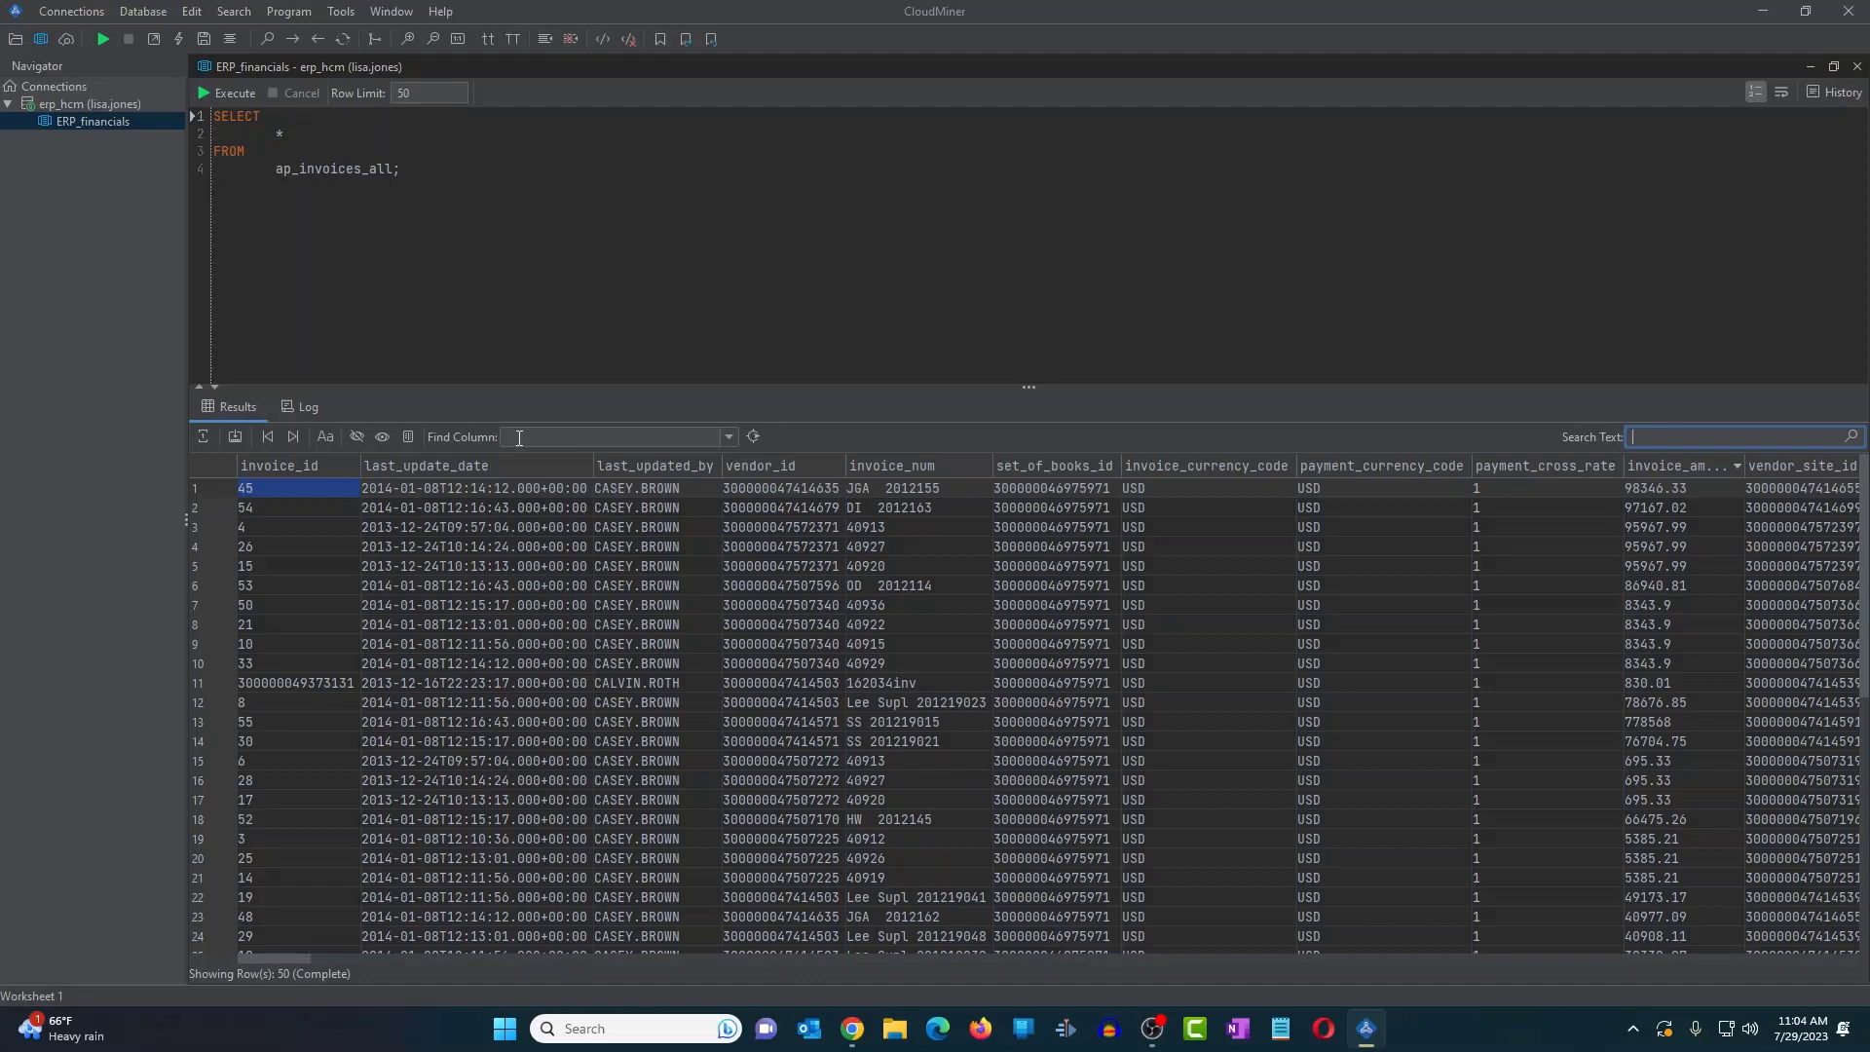
scroll(1710, 611, "right", 3)
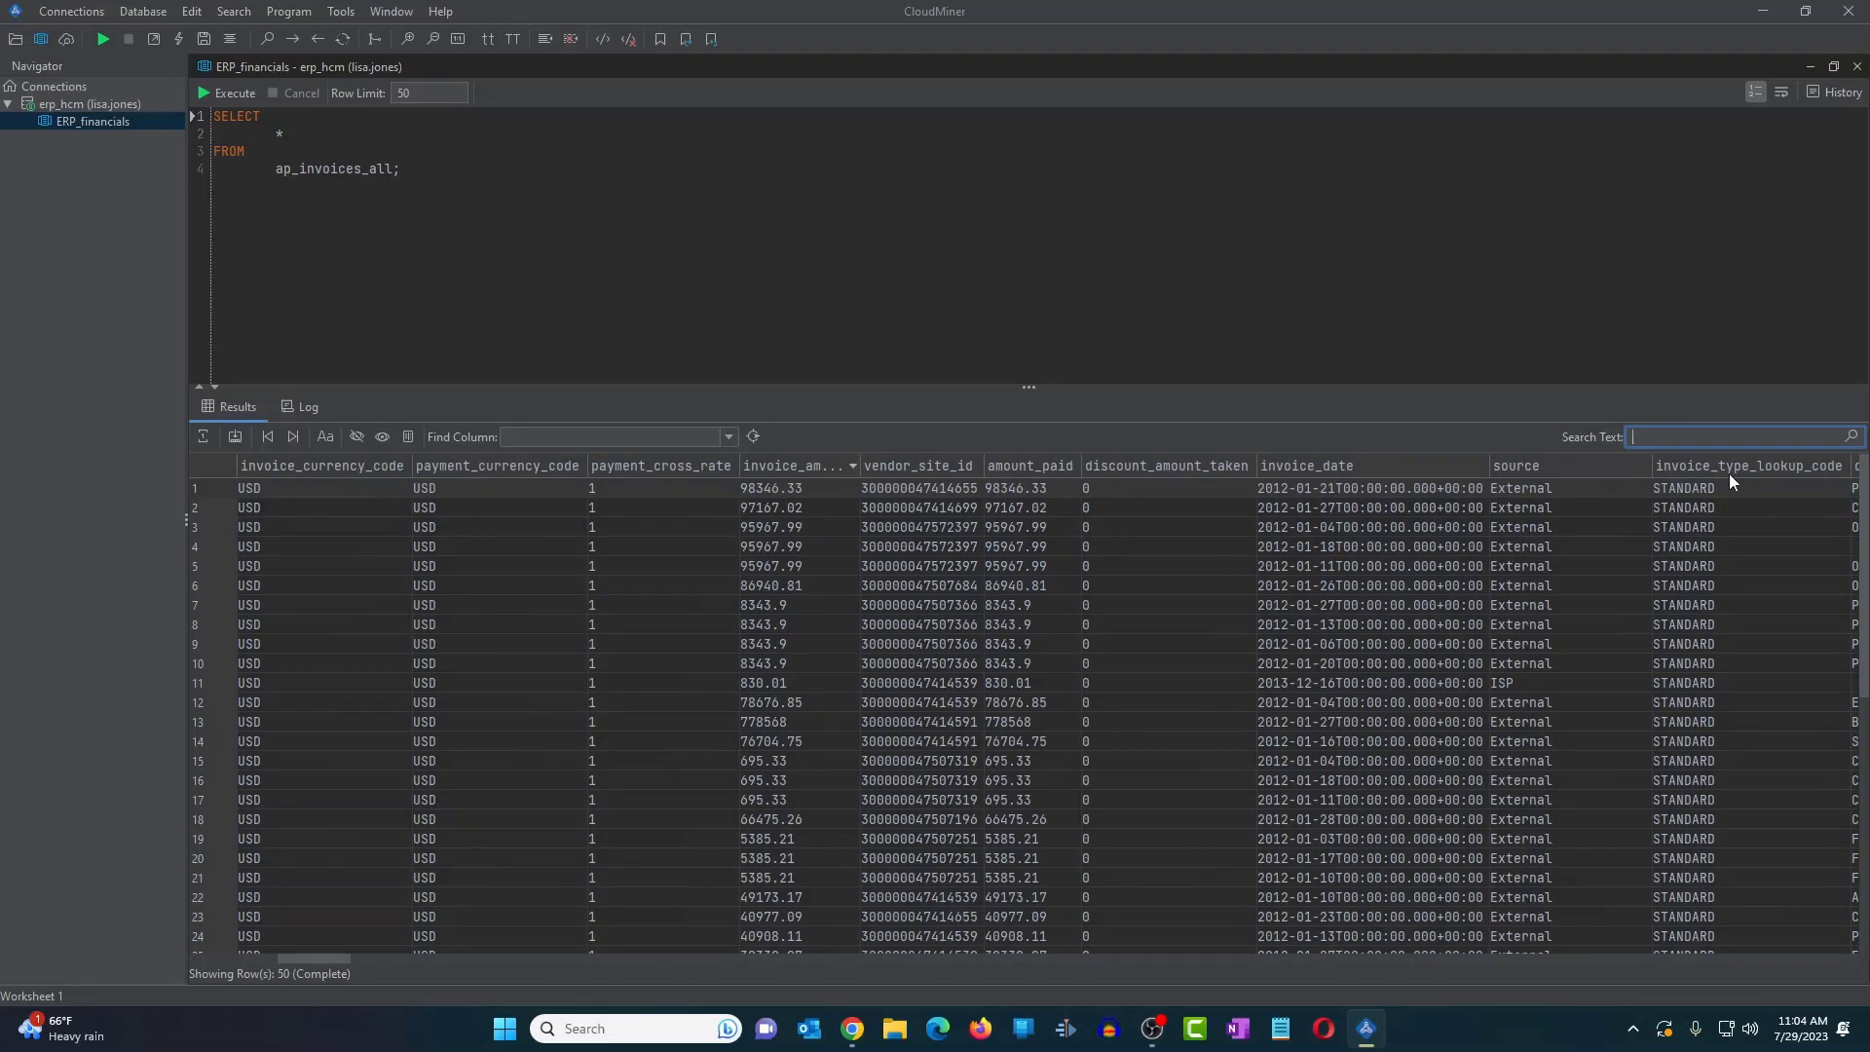
scroll(1731, 471, "left", 3)
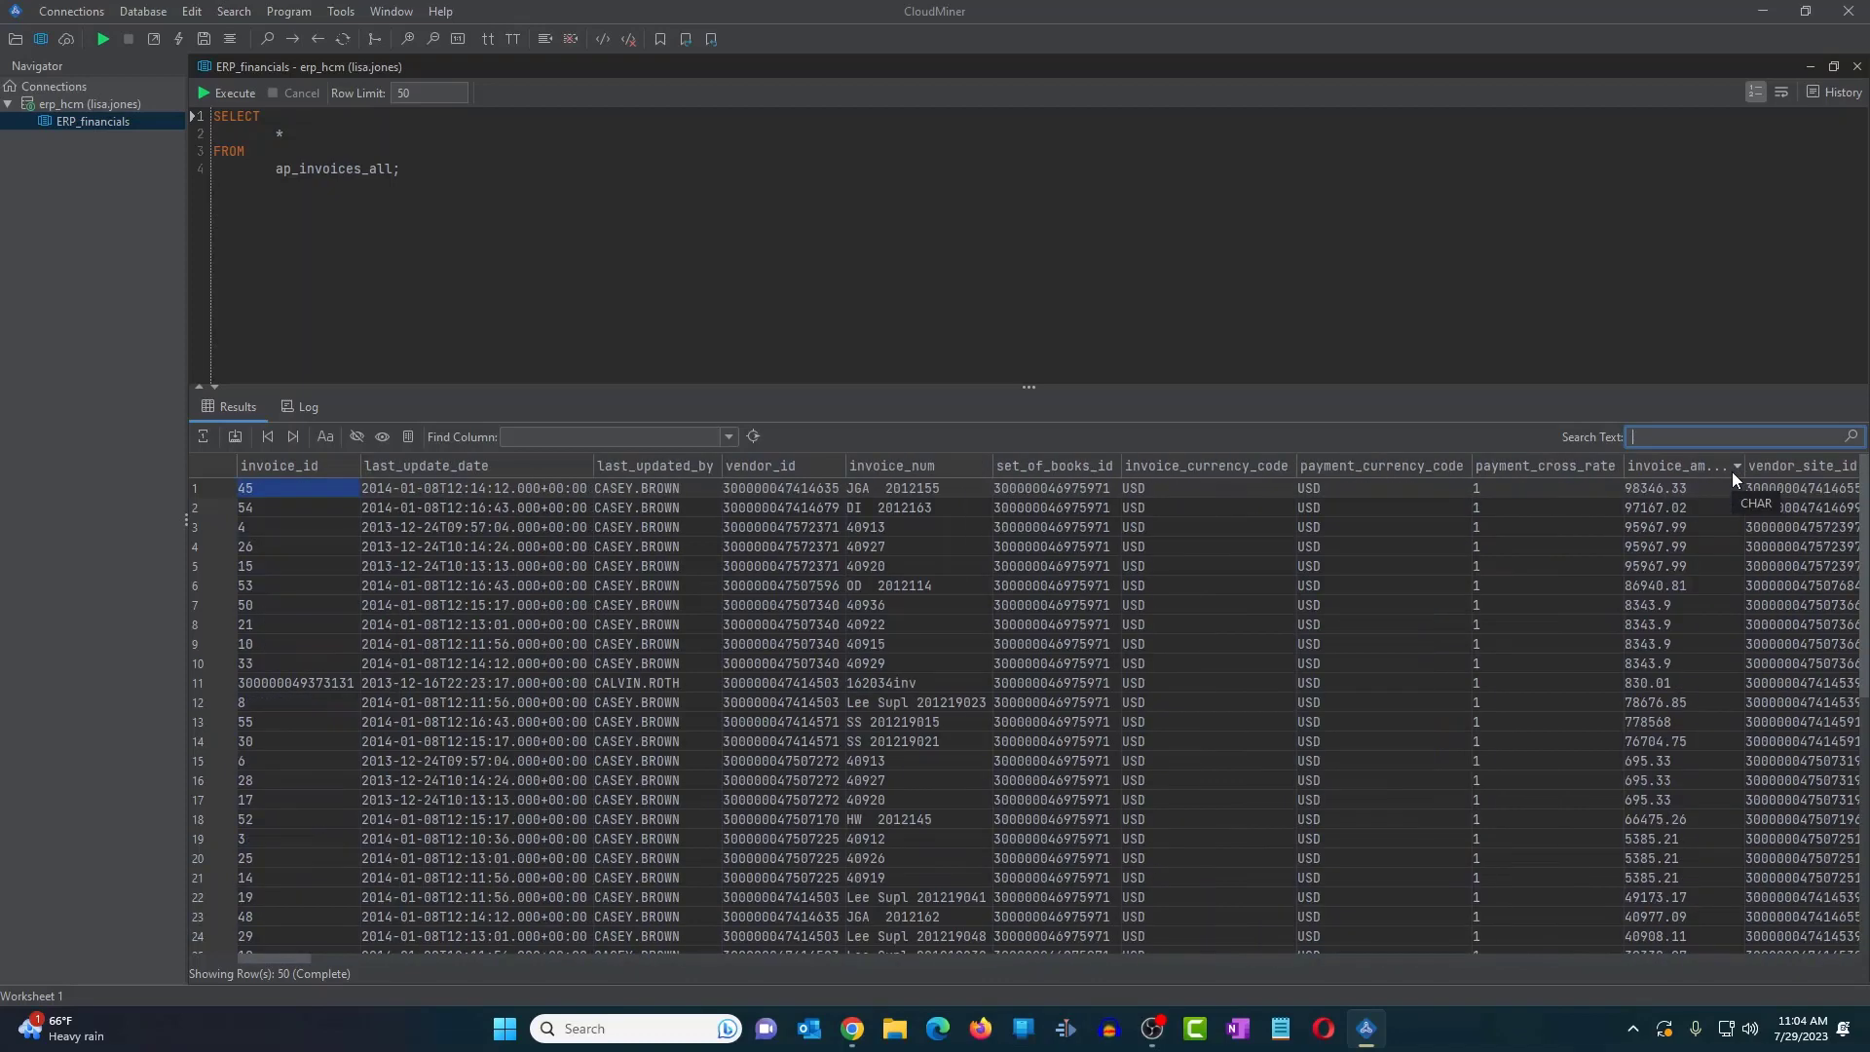
scroll(1732, 472, "right", 5)
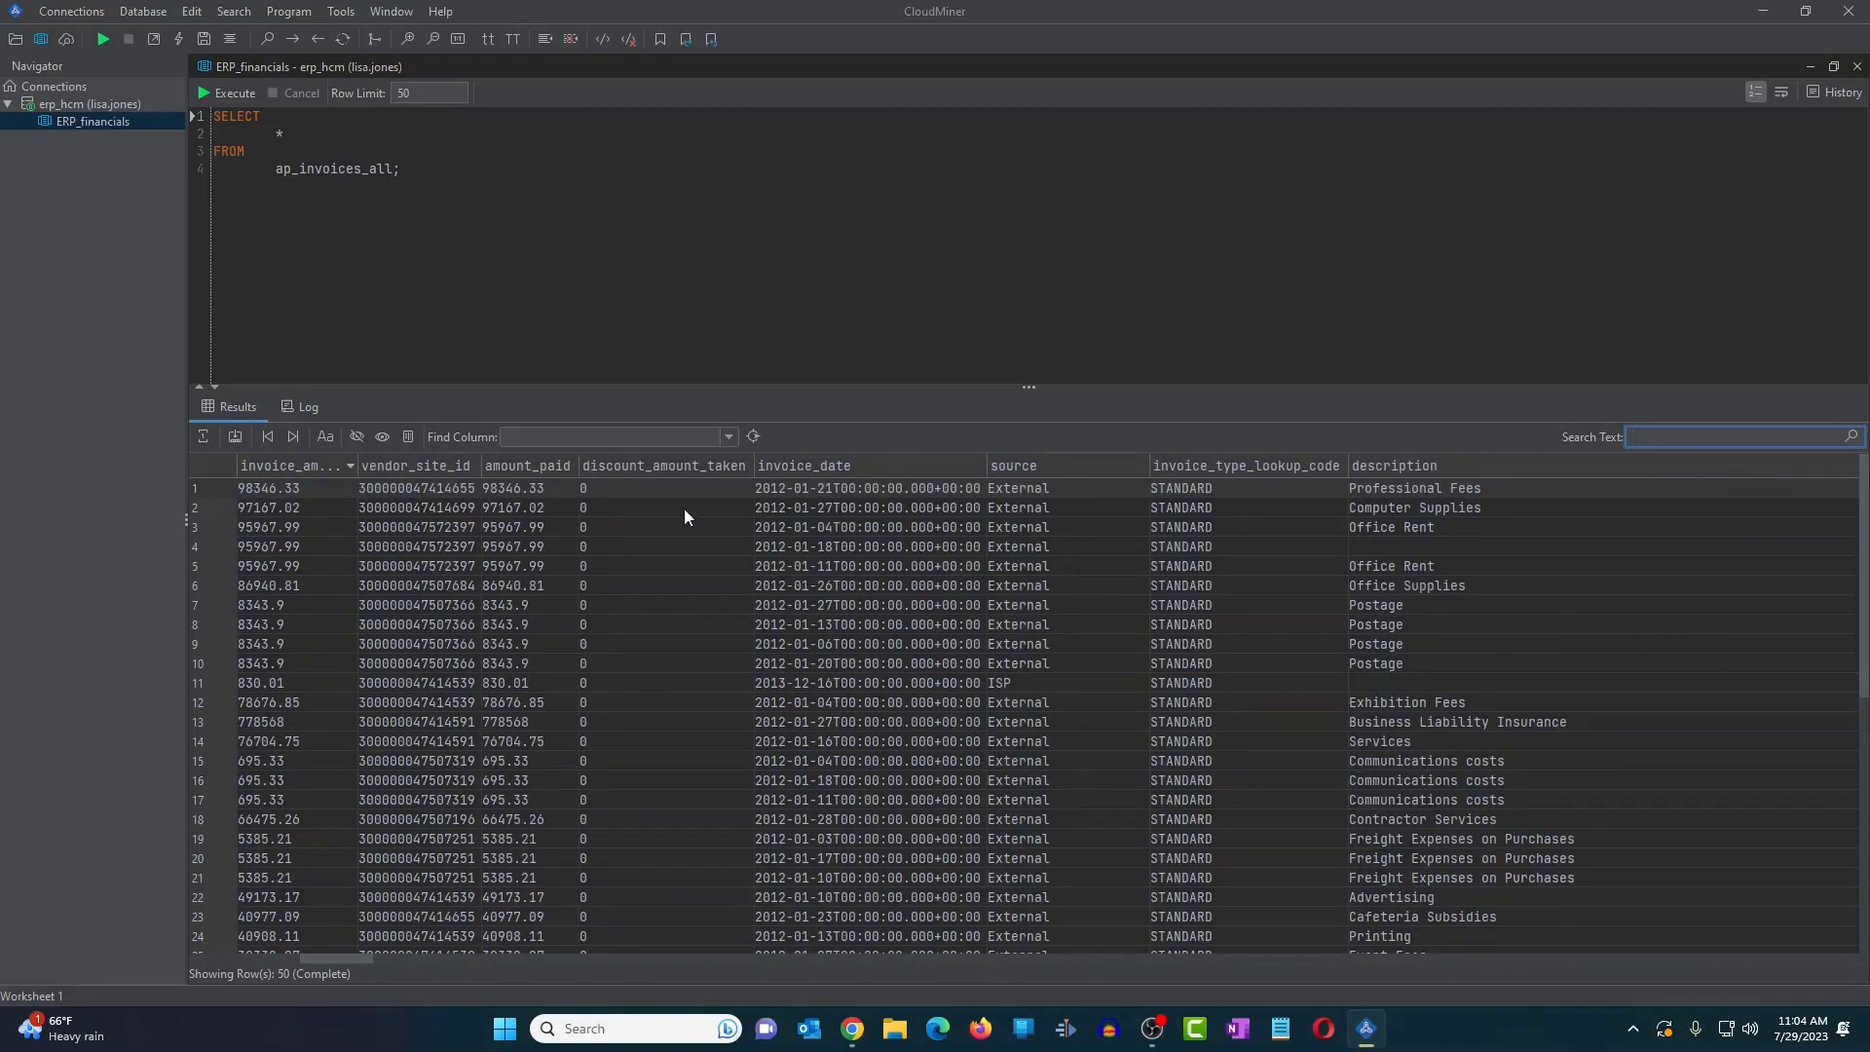
scroll(685, 509, "left", 5)
left_click(586, 435)
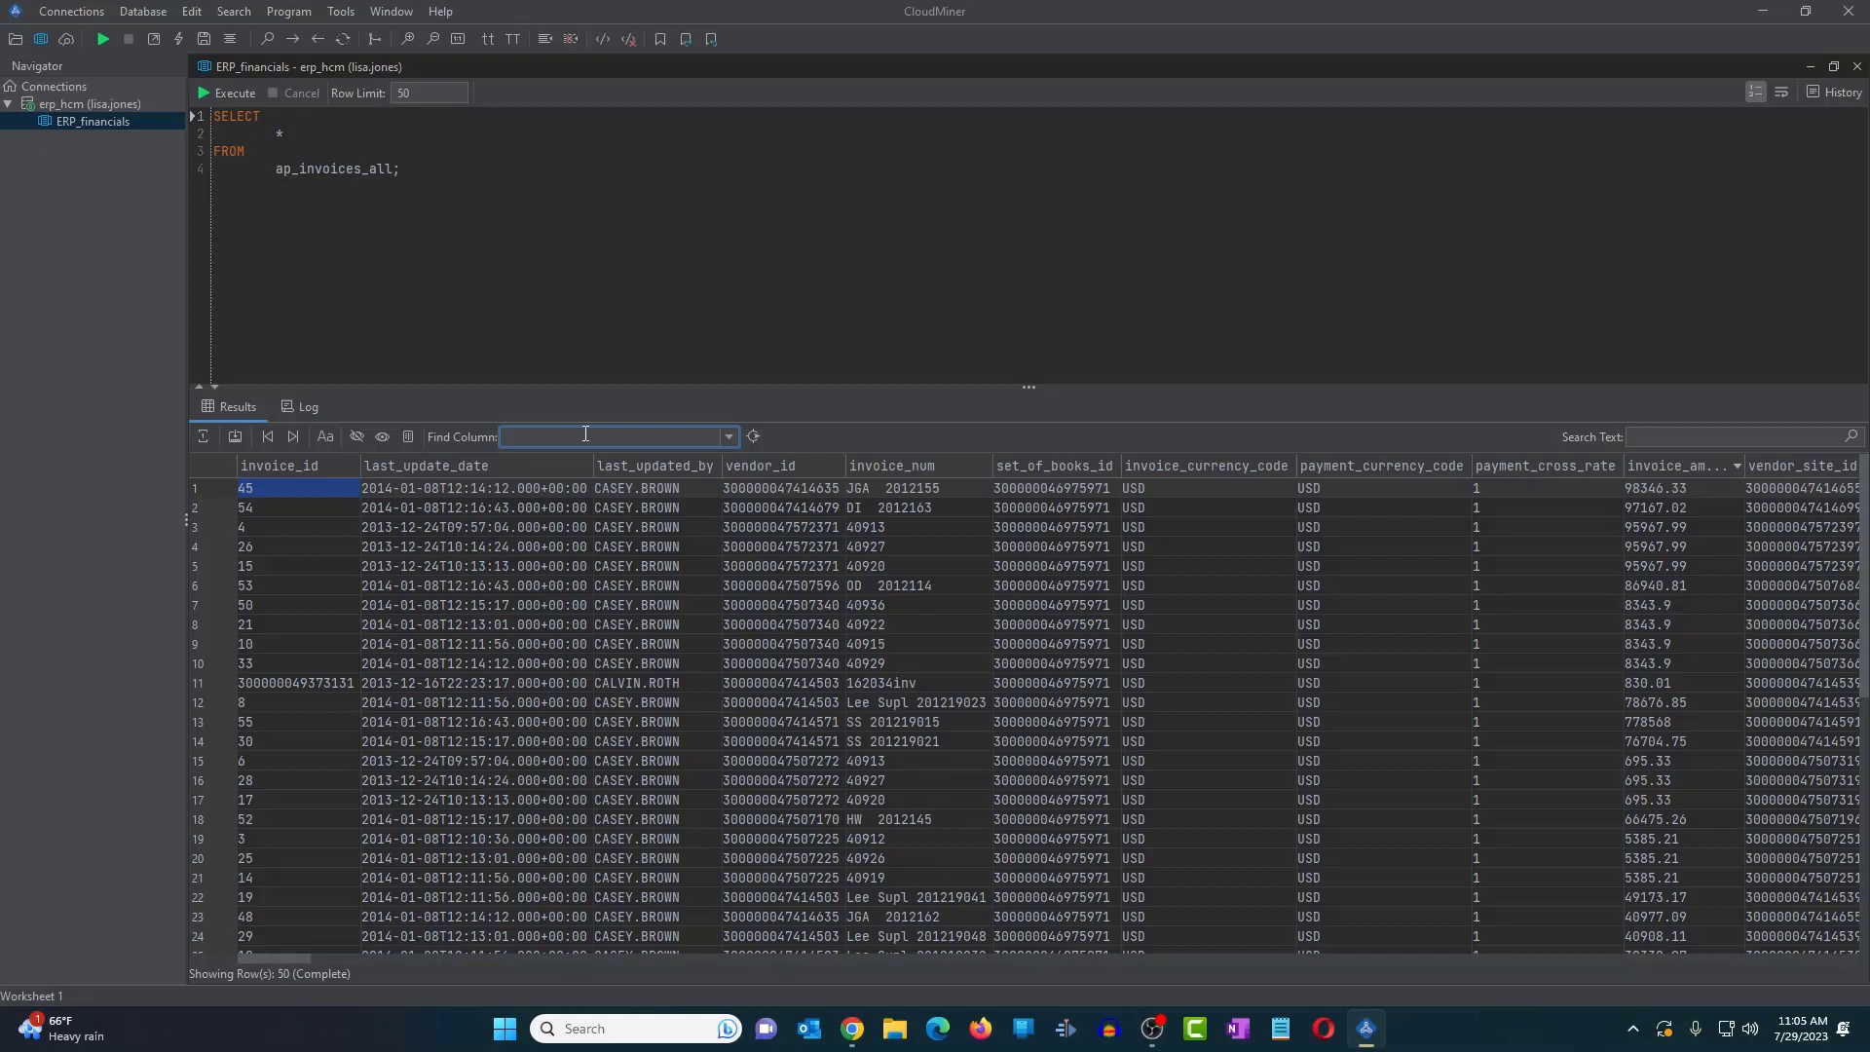
- Jump to the description column with a 'desc' column search, then scroll the grid back left
type("desc")
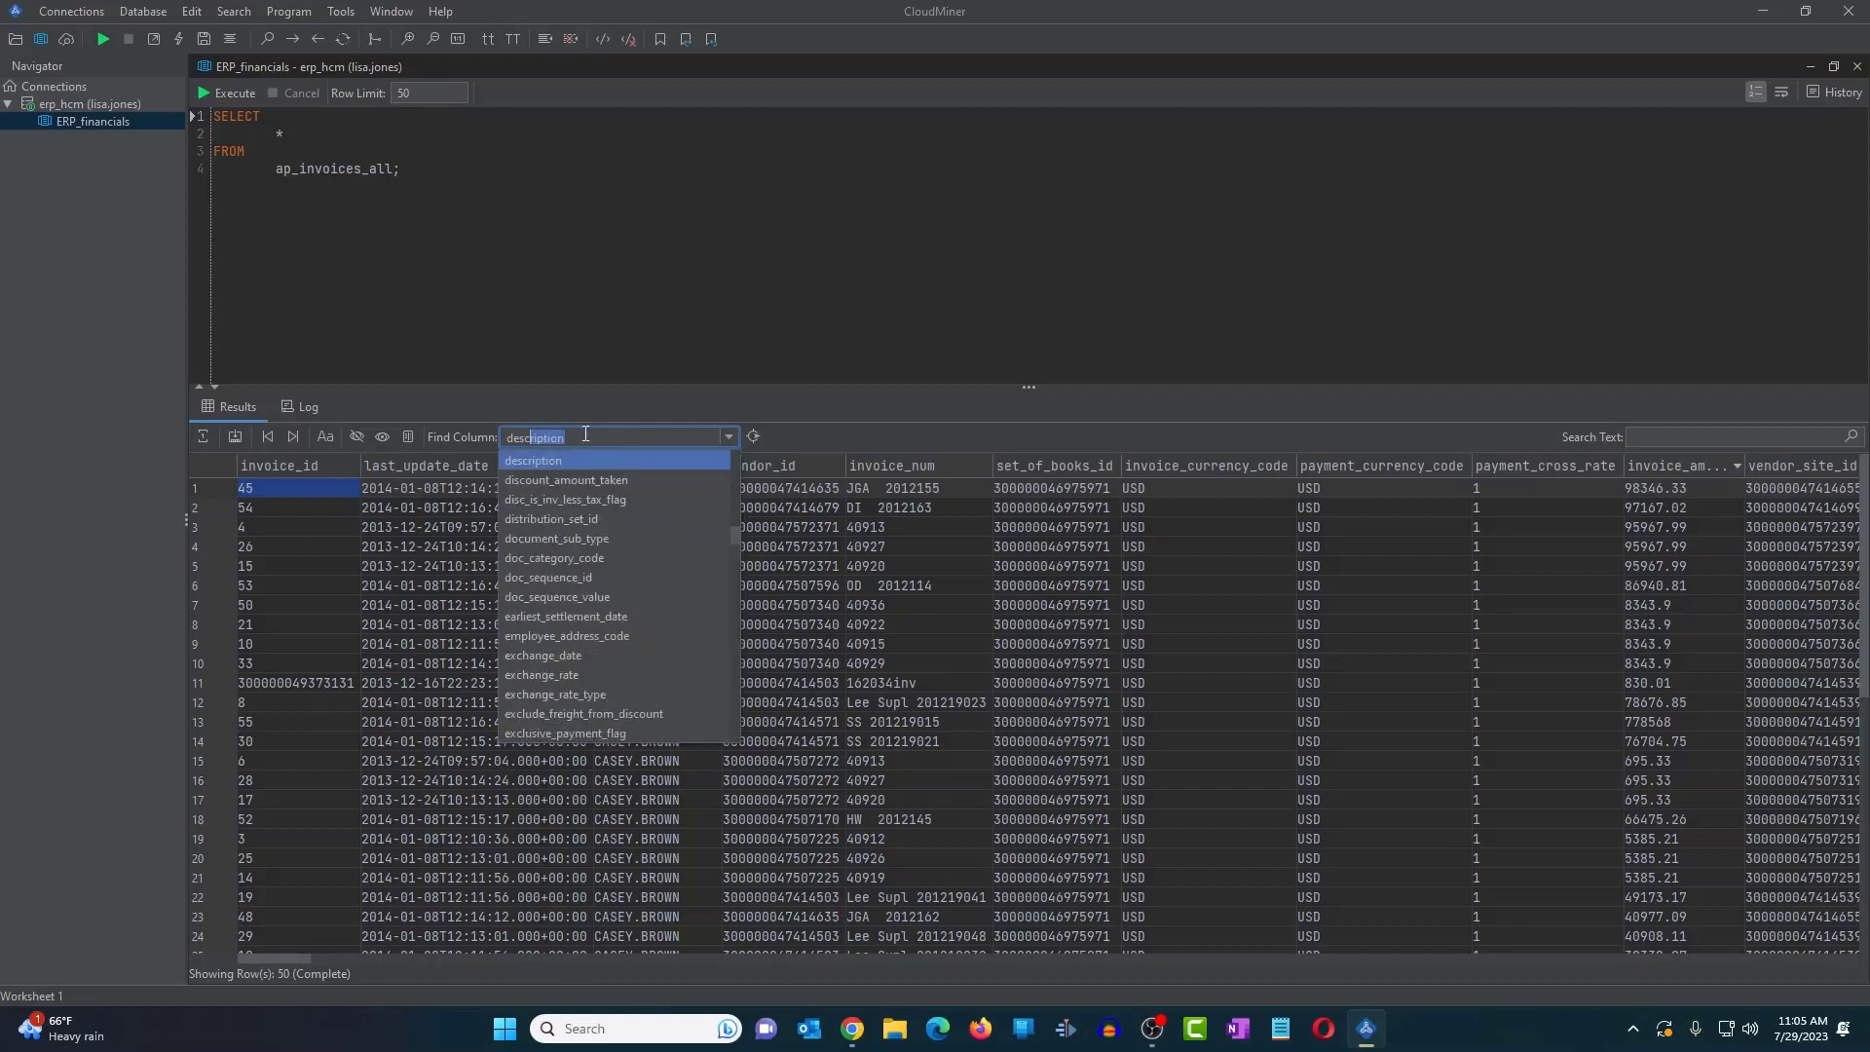
left_click(584, 460)
left_click(599, 437)
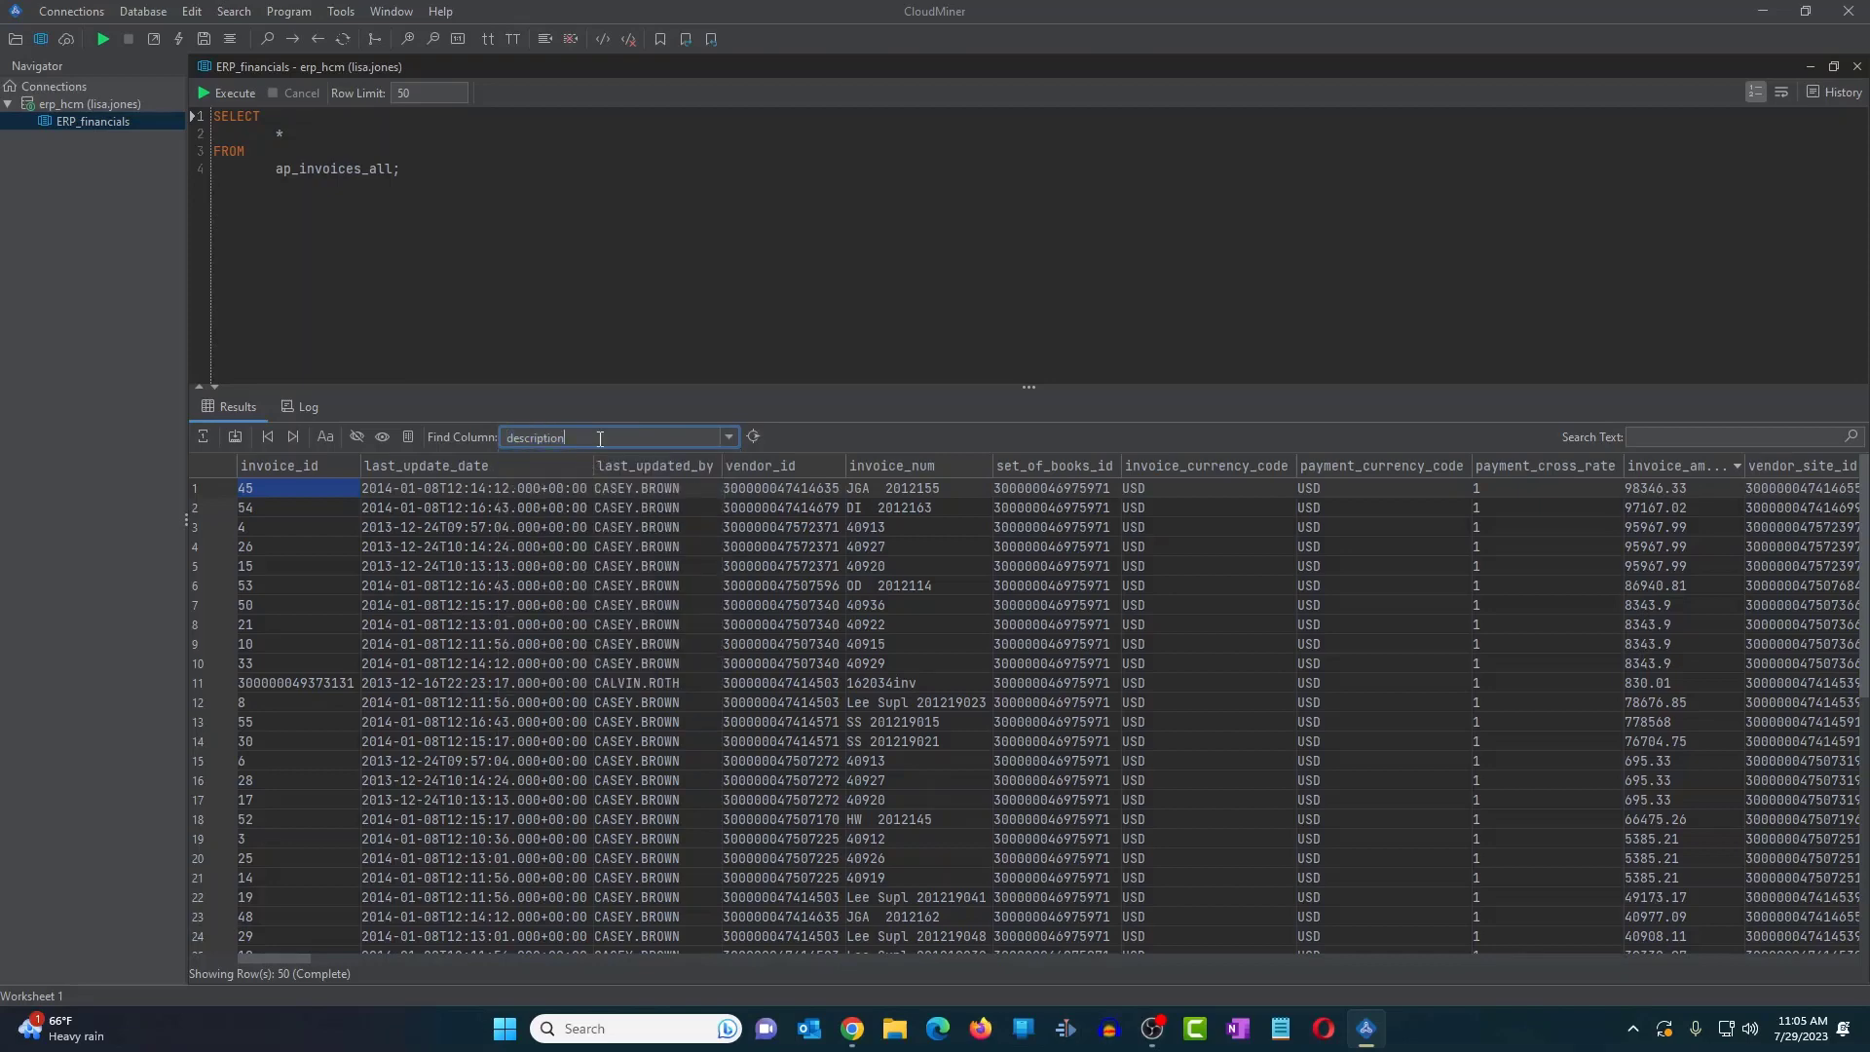
left_click(751, 439)
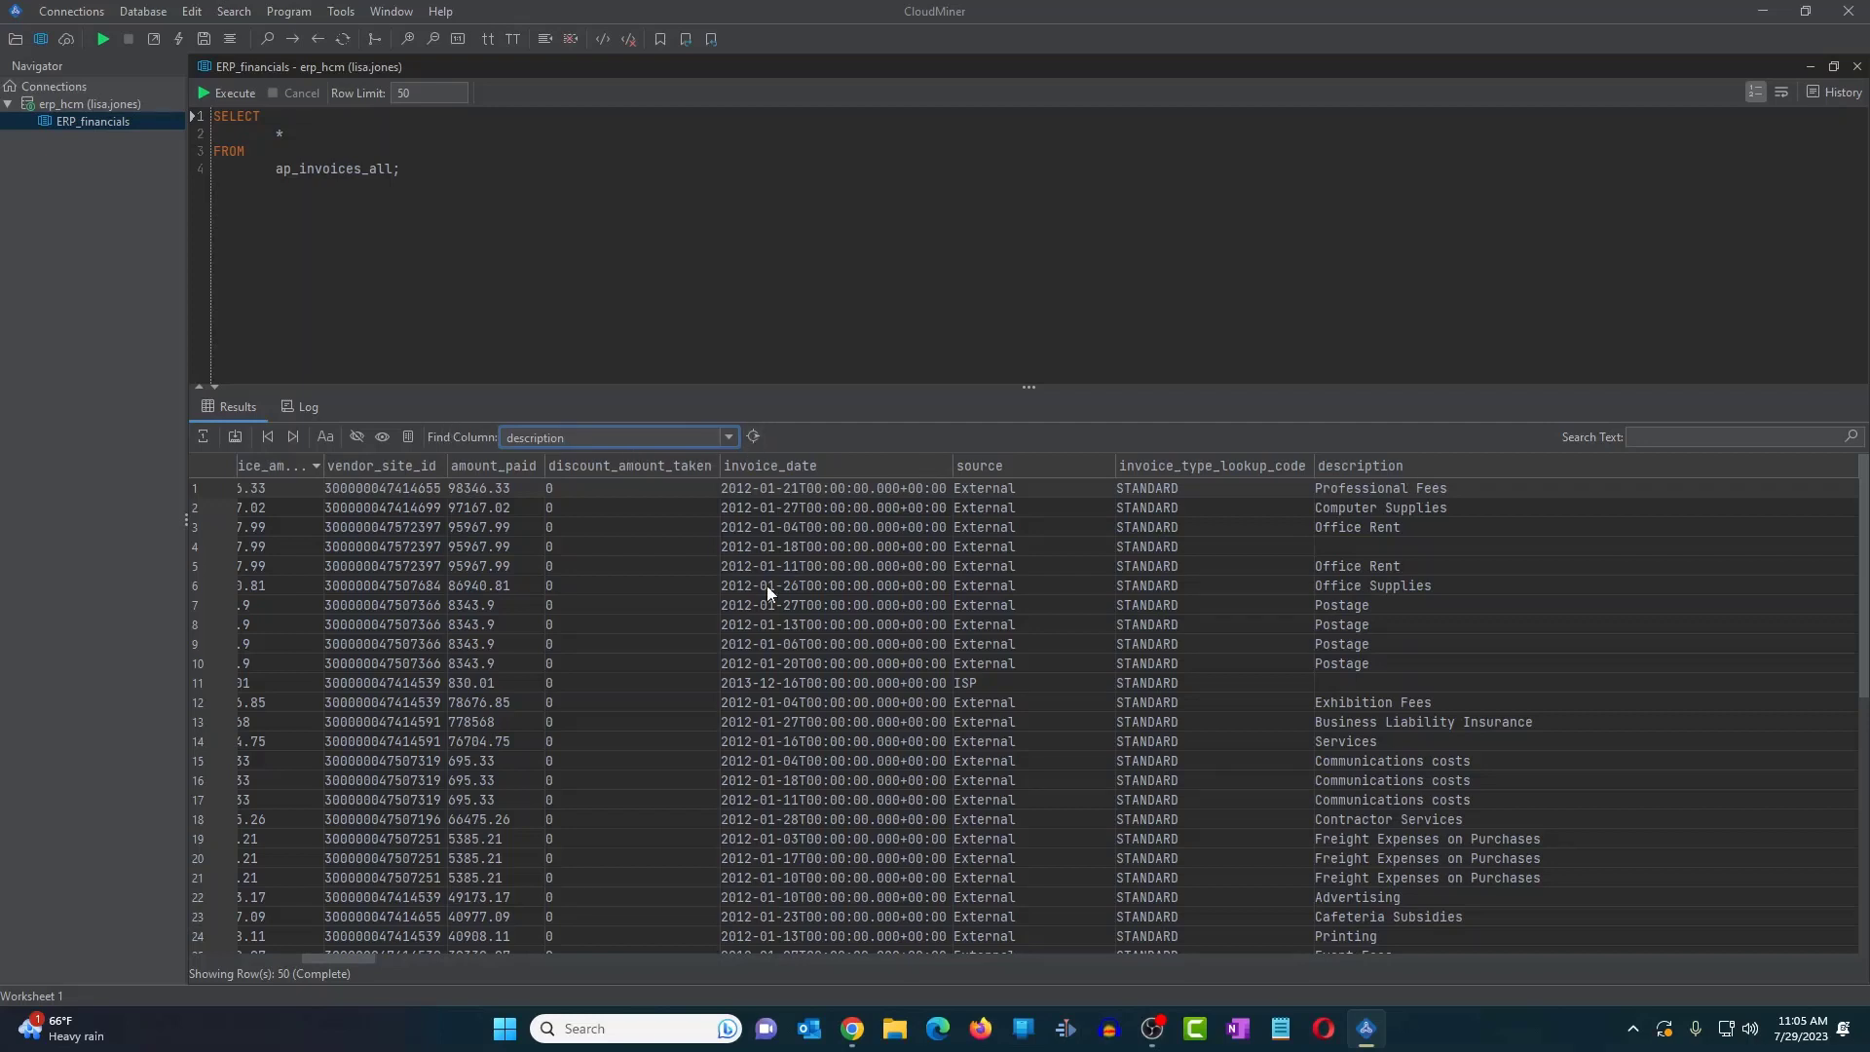
scroll(757, 589, "left", 10)
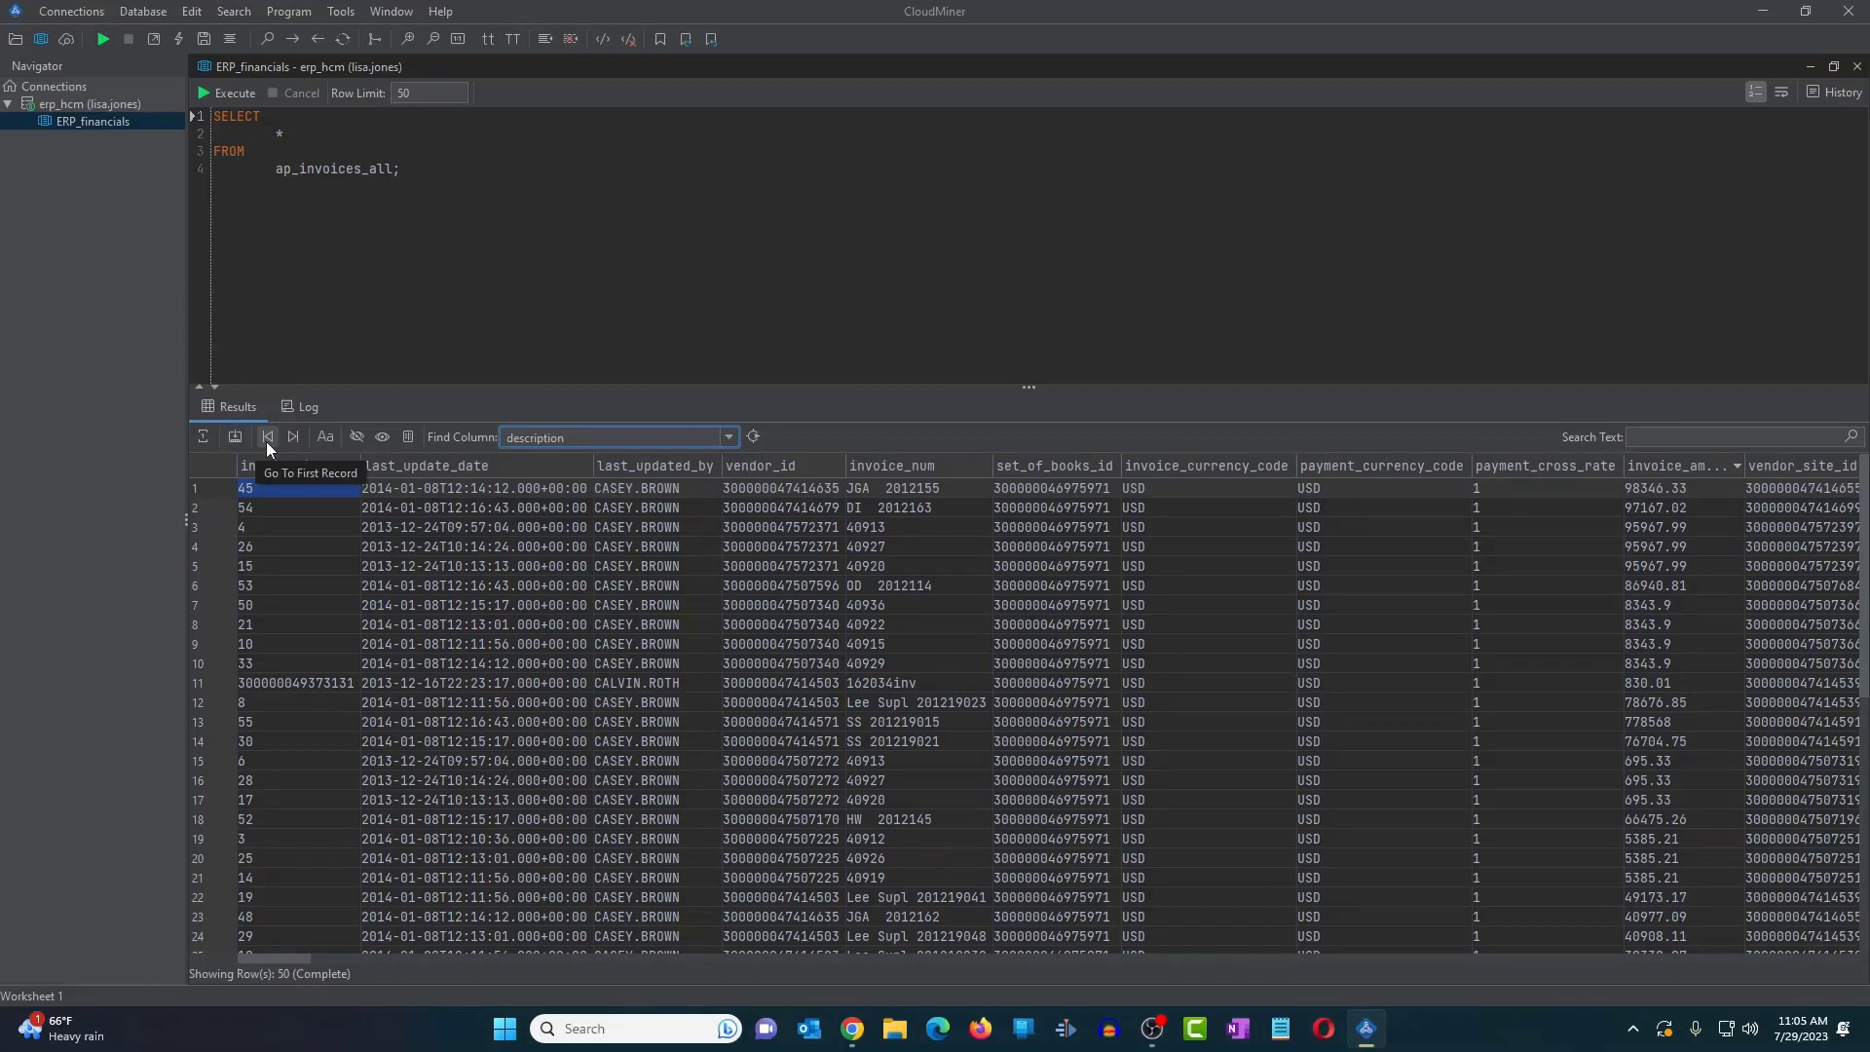
left_click(329, 443)
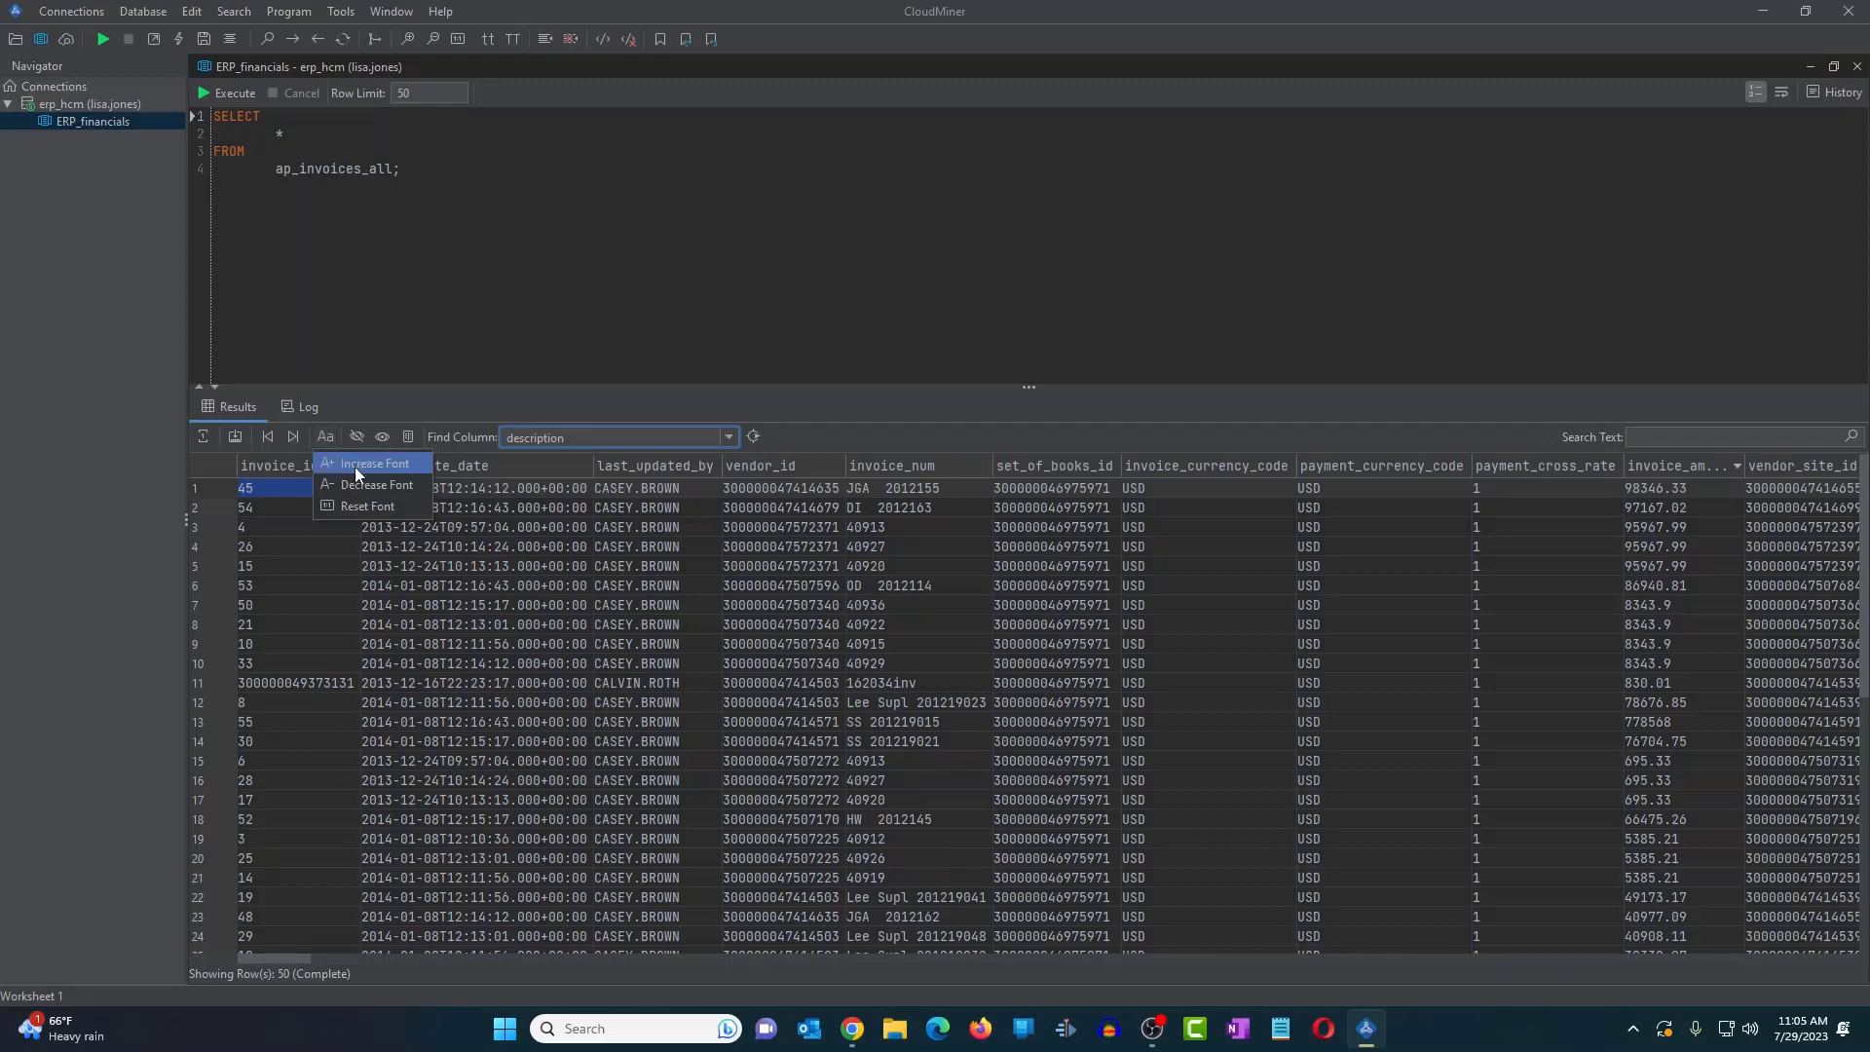
left_click(355, 467)
left_click(434, 508)
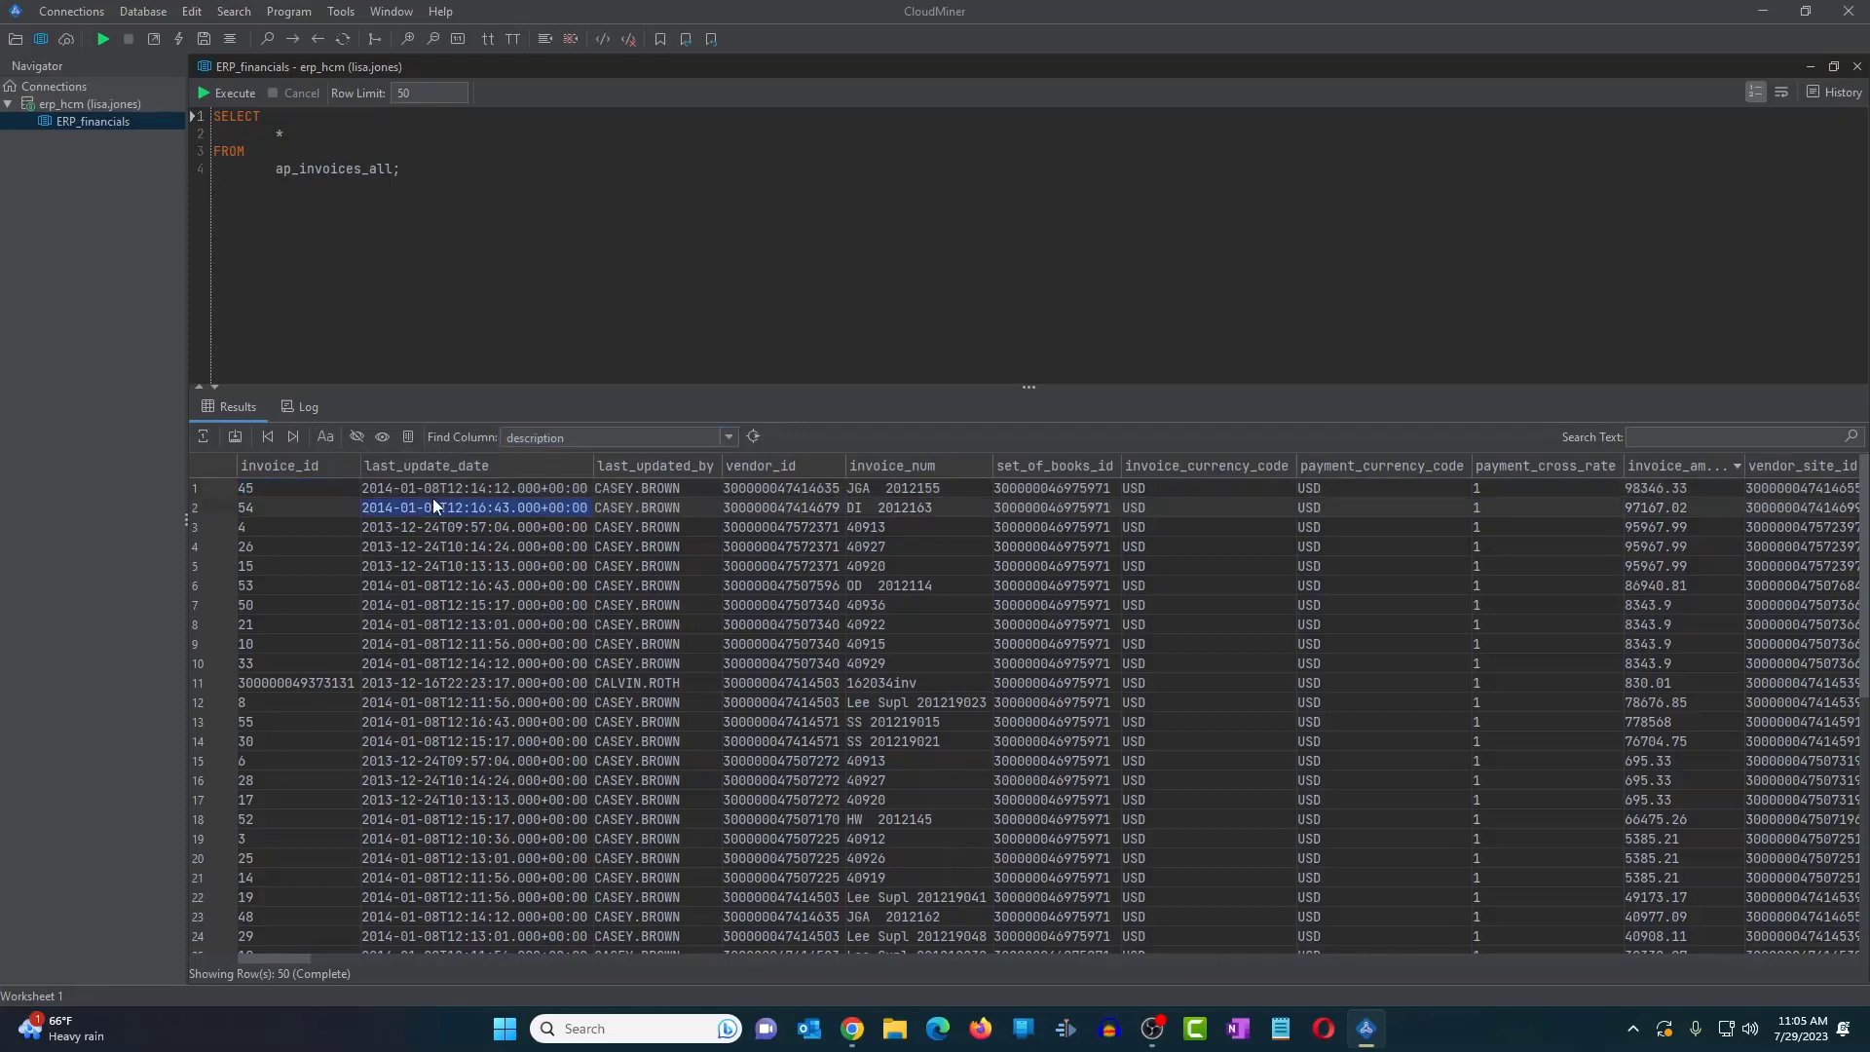
left_click(325, 435)
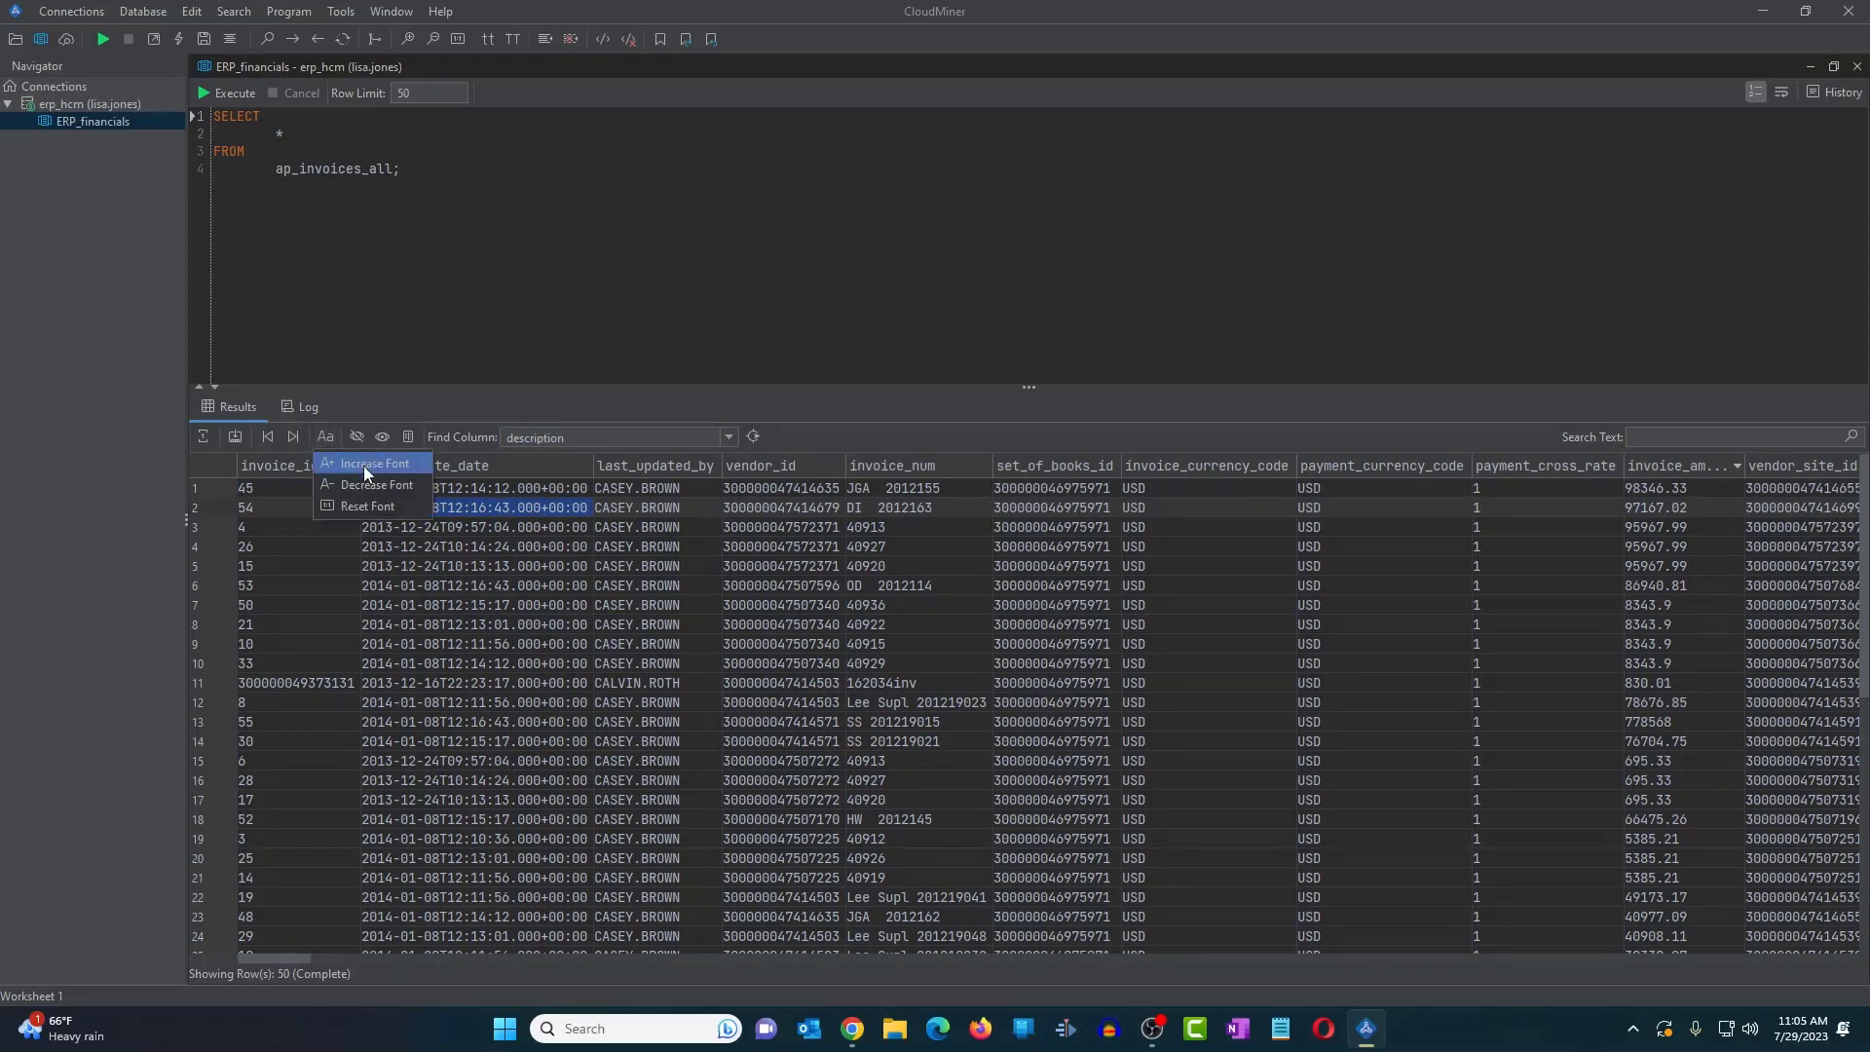
left_click(364, 465)
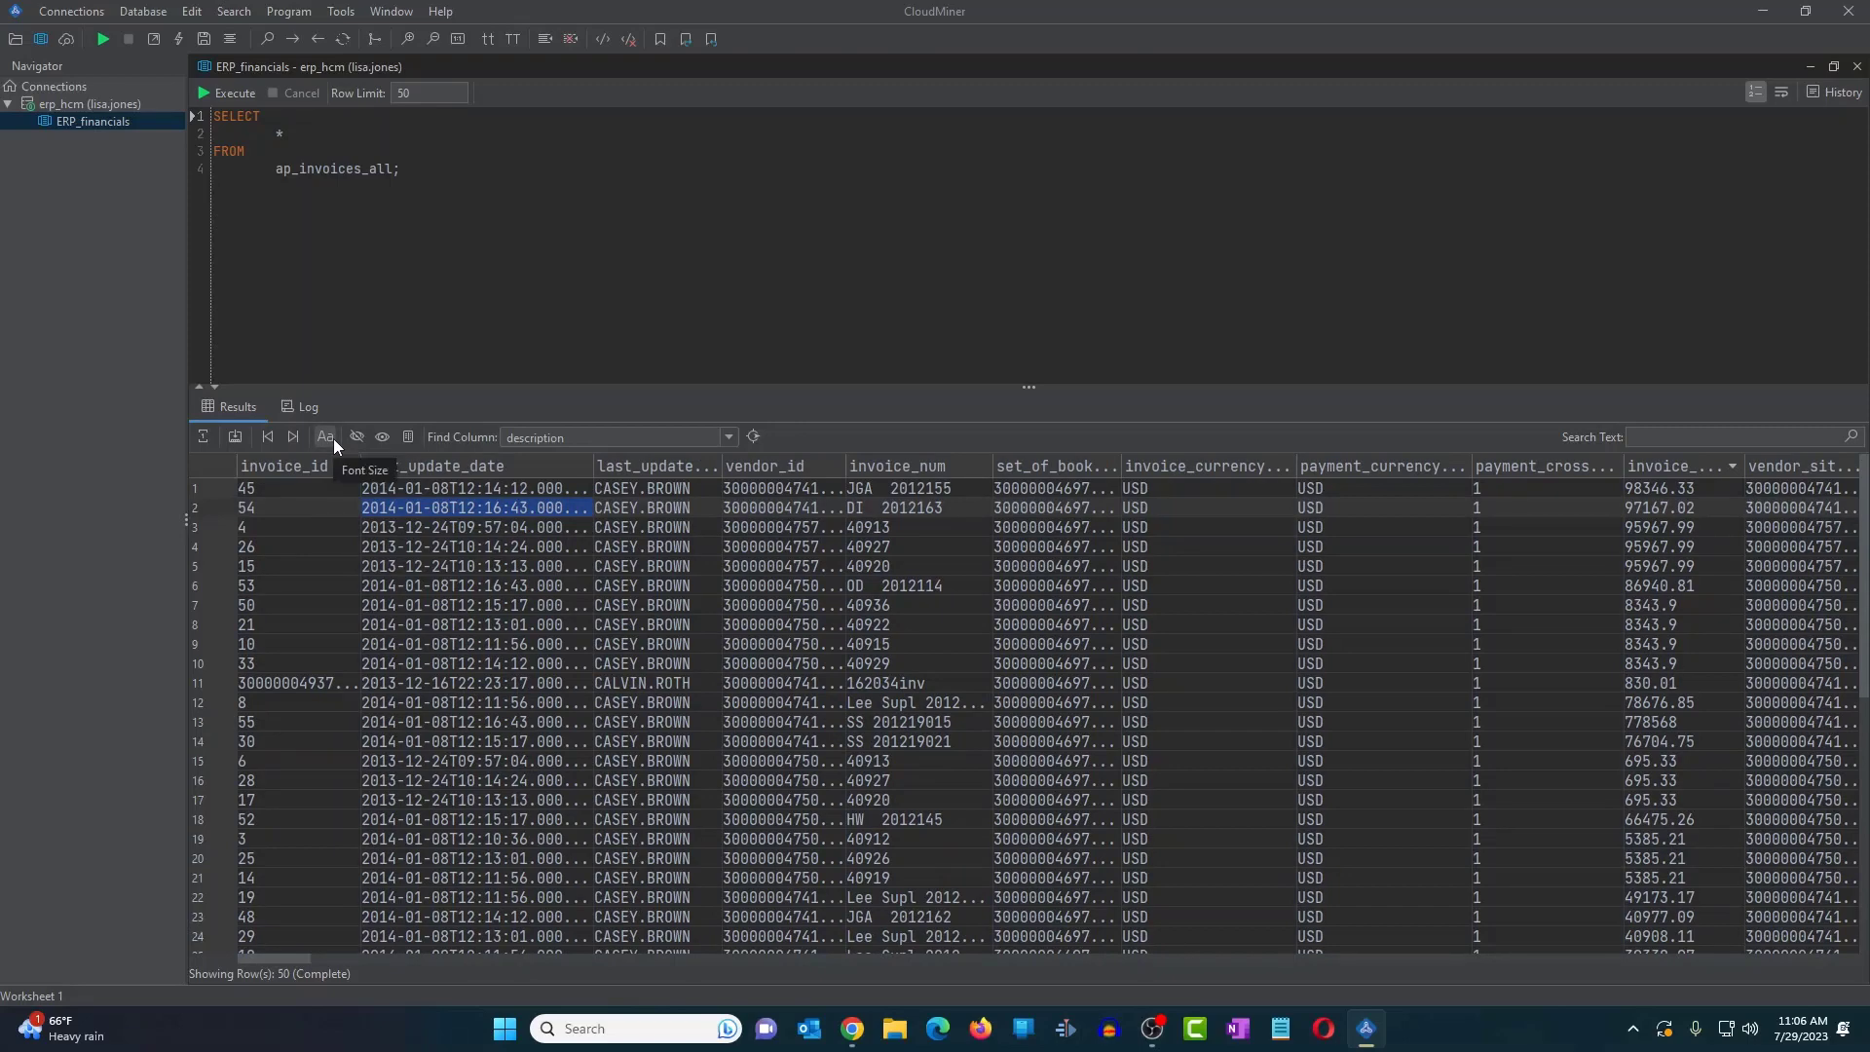
left_click(331, 436)
left_click(346, 481)
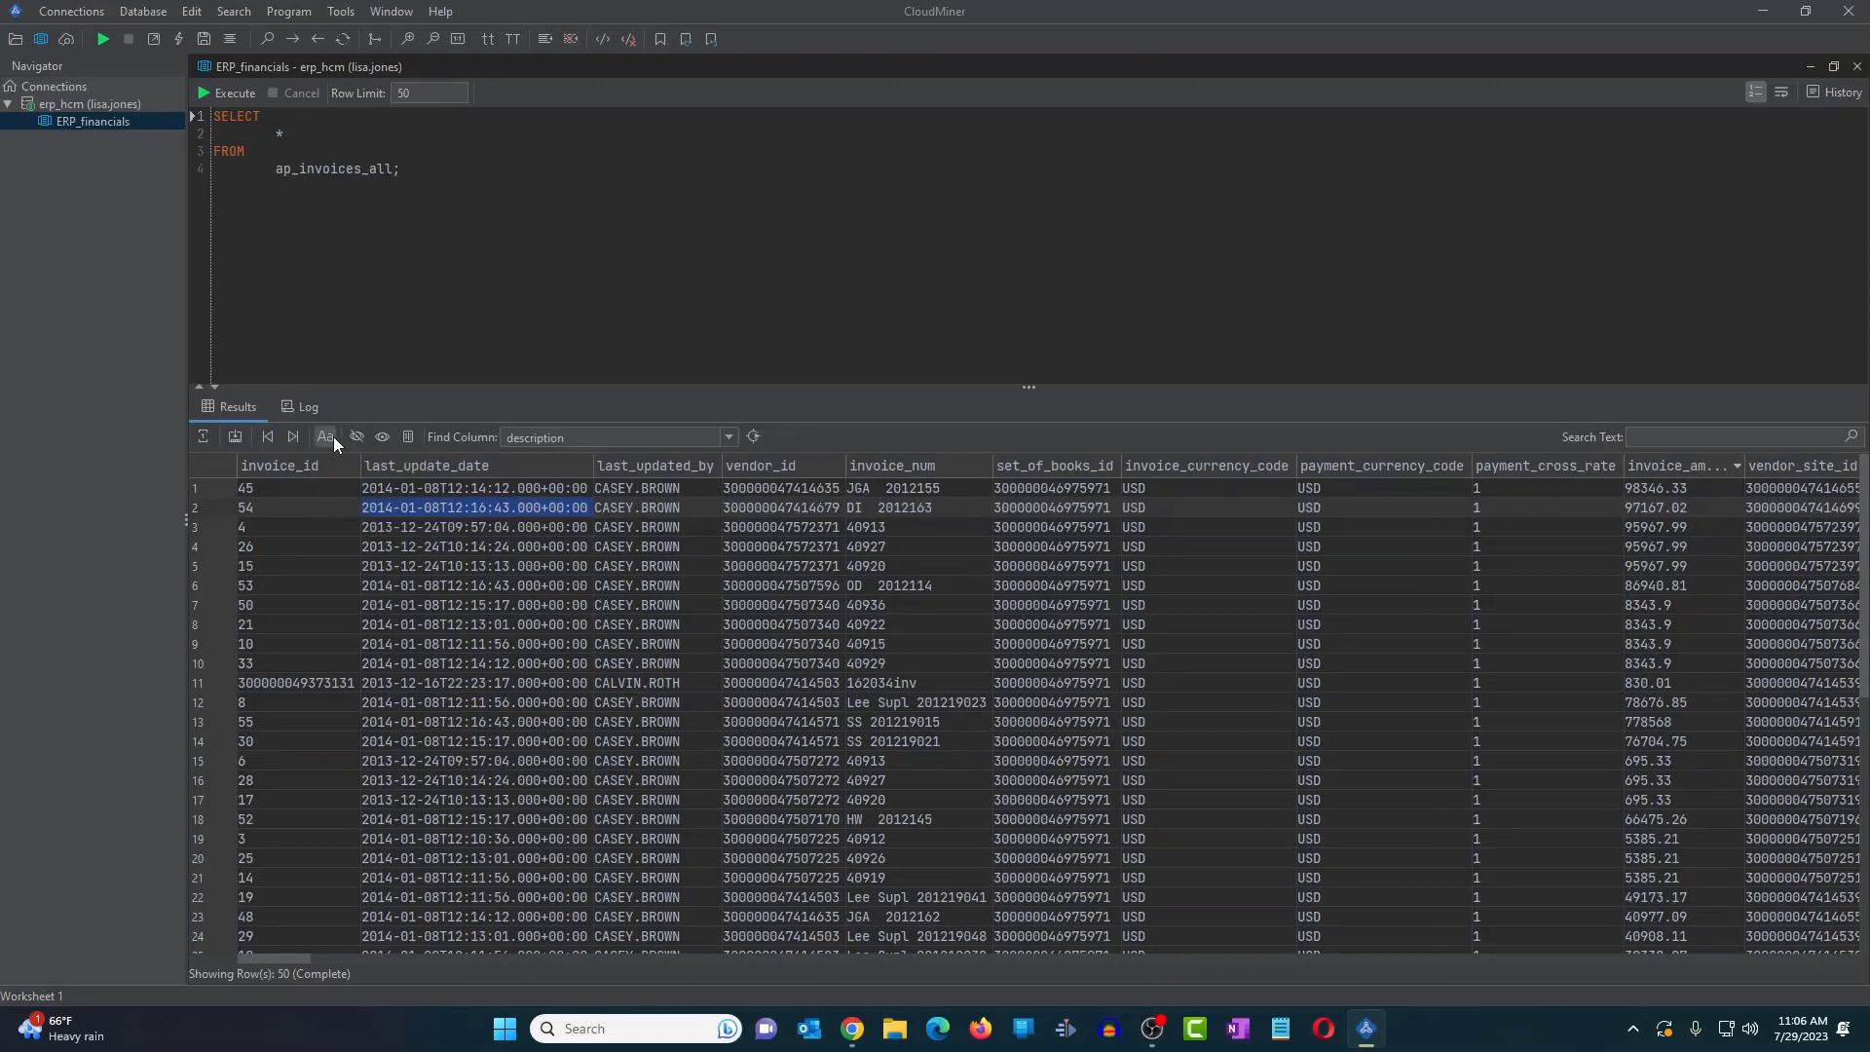
left_click(333, 436)
left_click(350, 500)
left_click(356, 438)
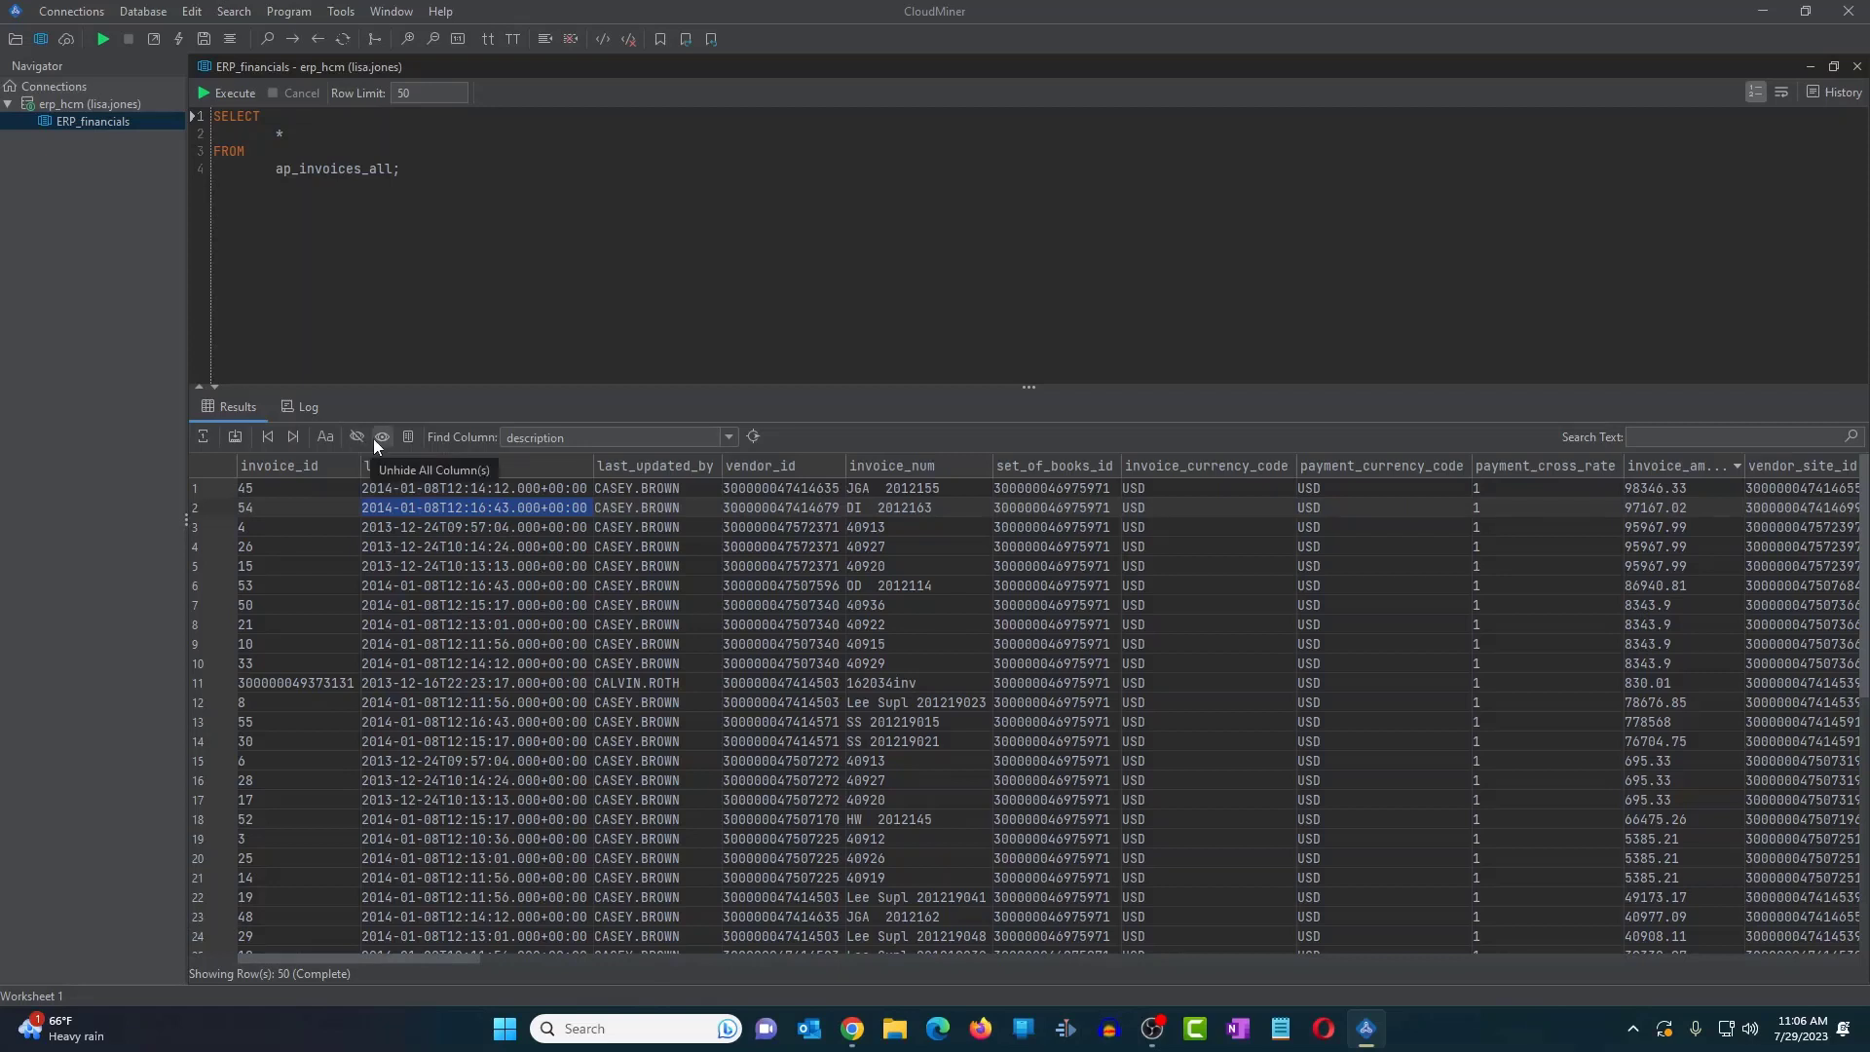
left_click(381, 437)
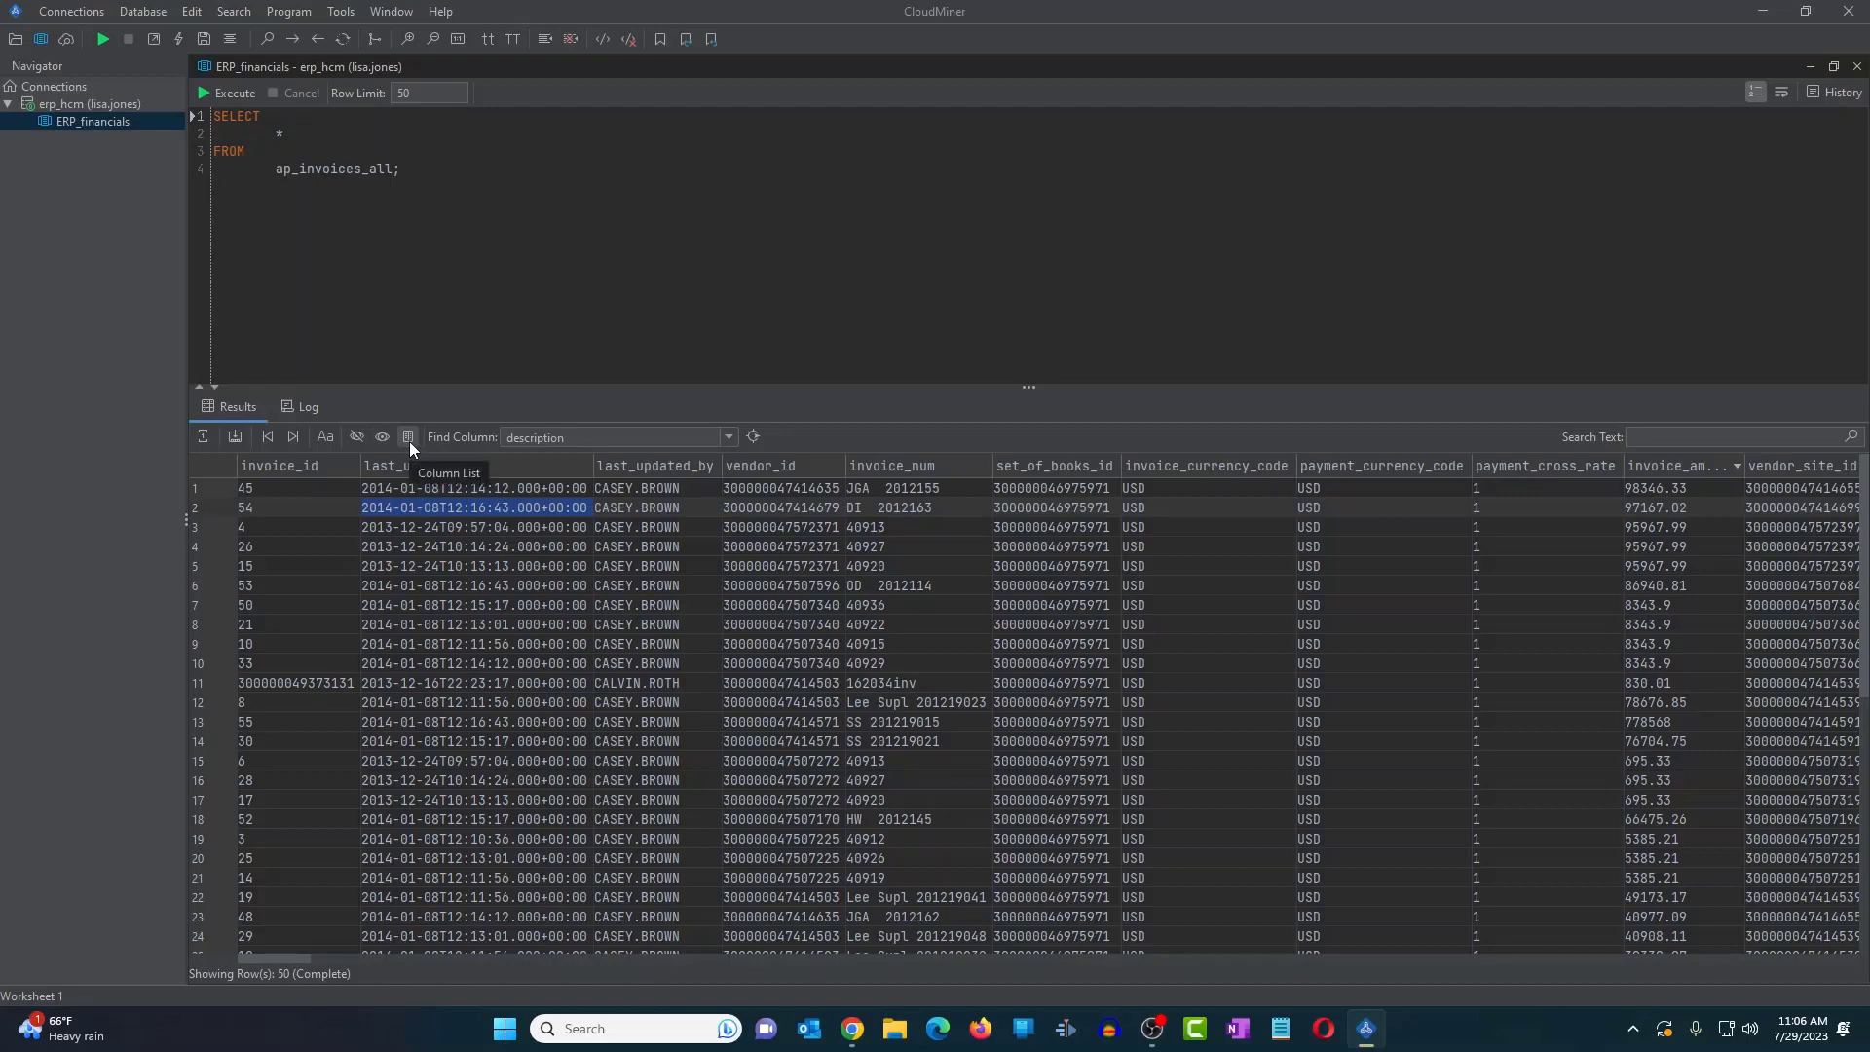
left_click(409, 441)
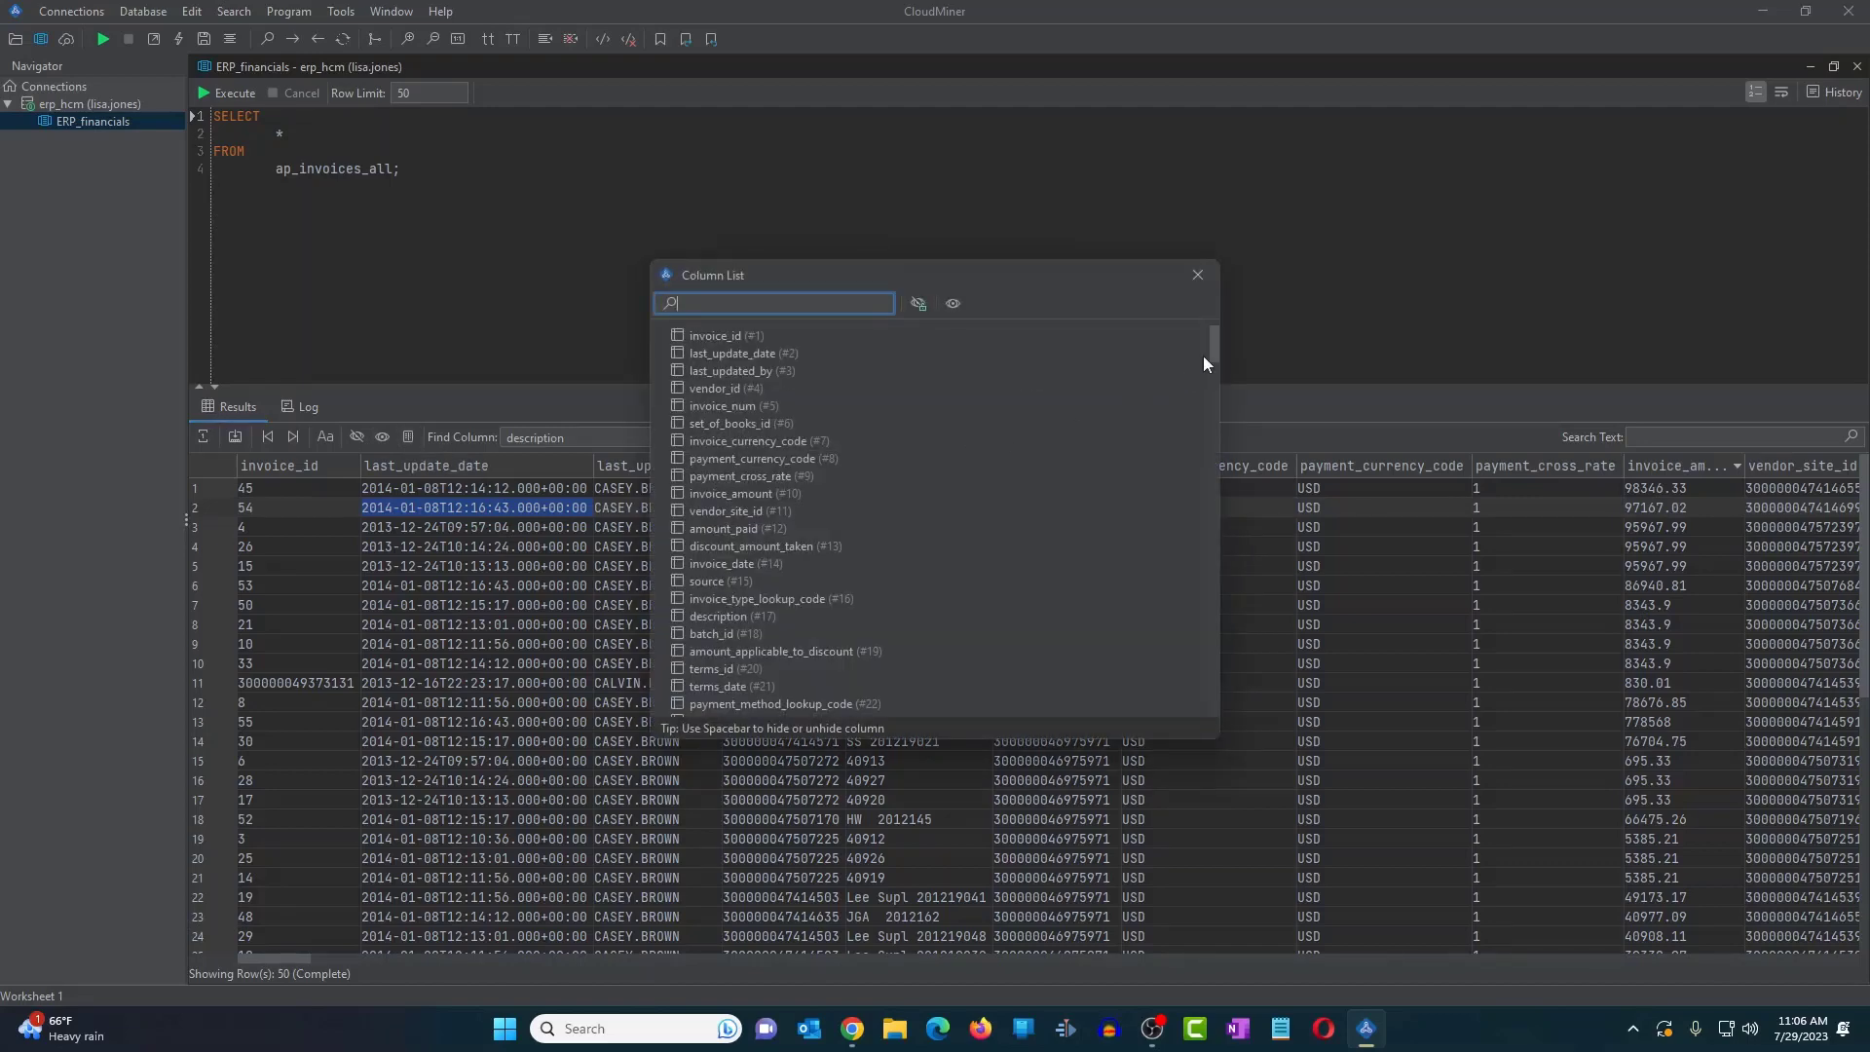
left_click(1206, 274)
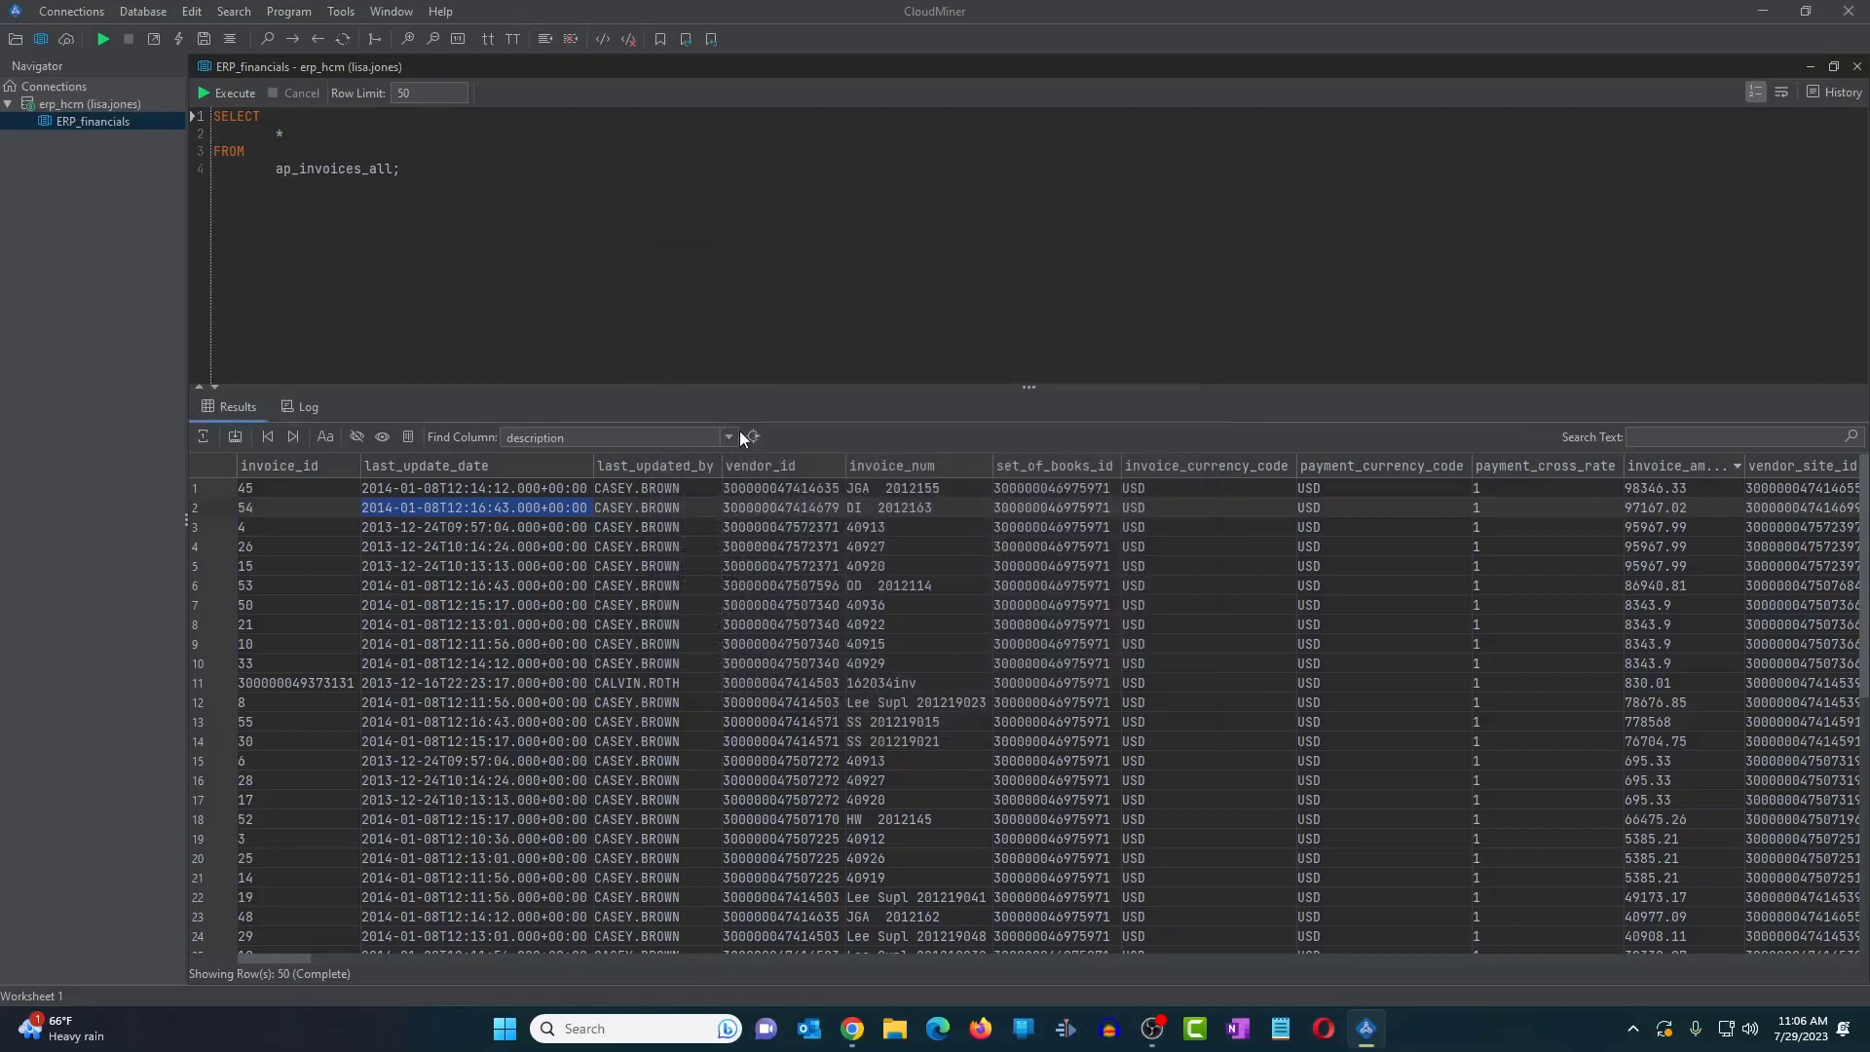
left_click(408, 439)
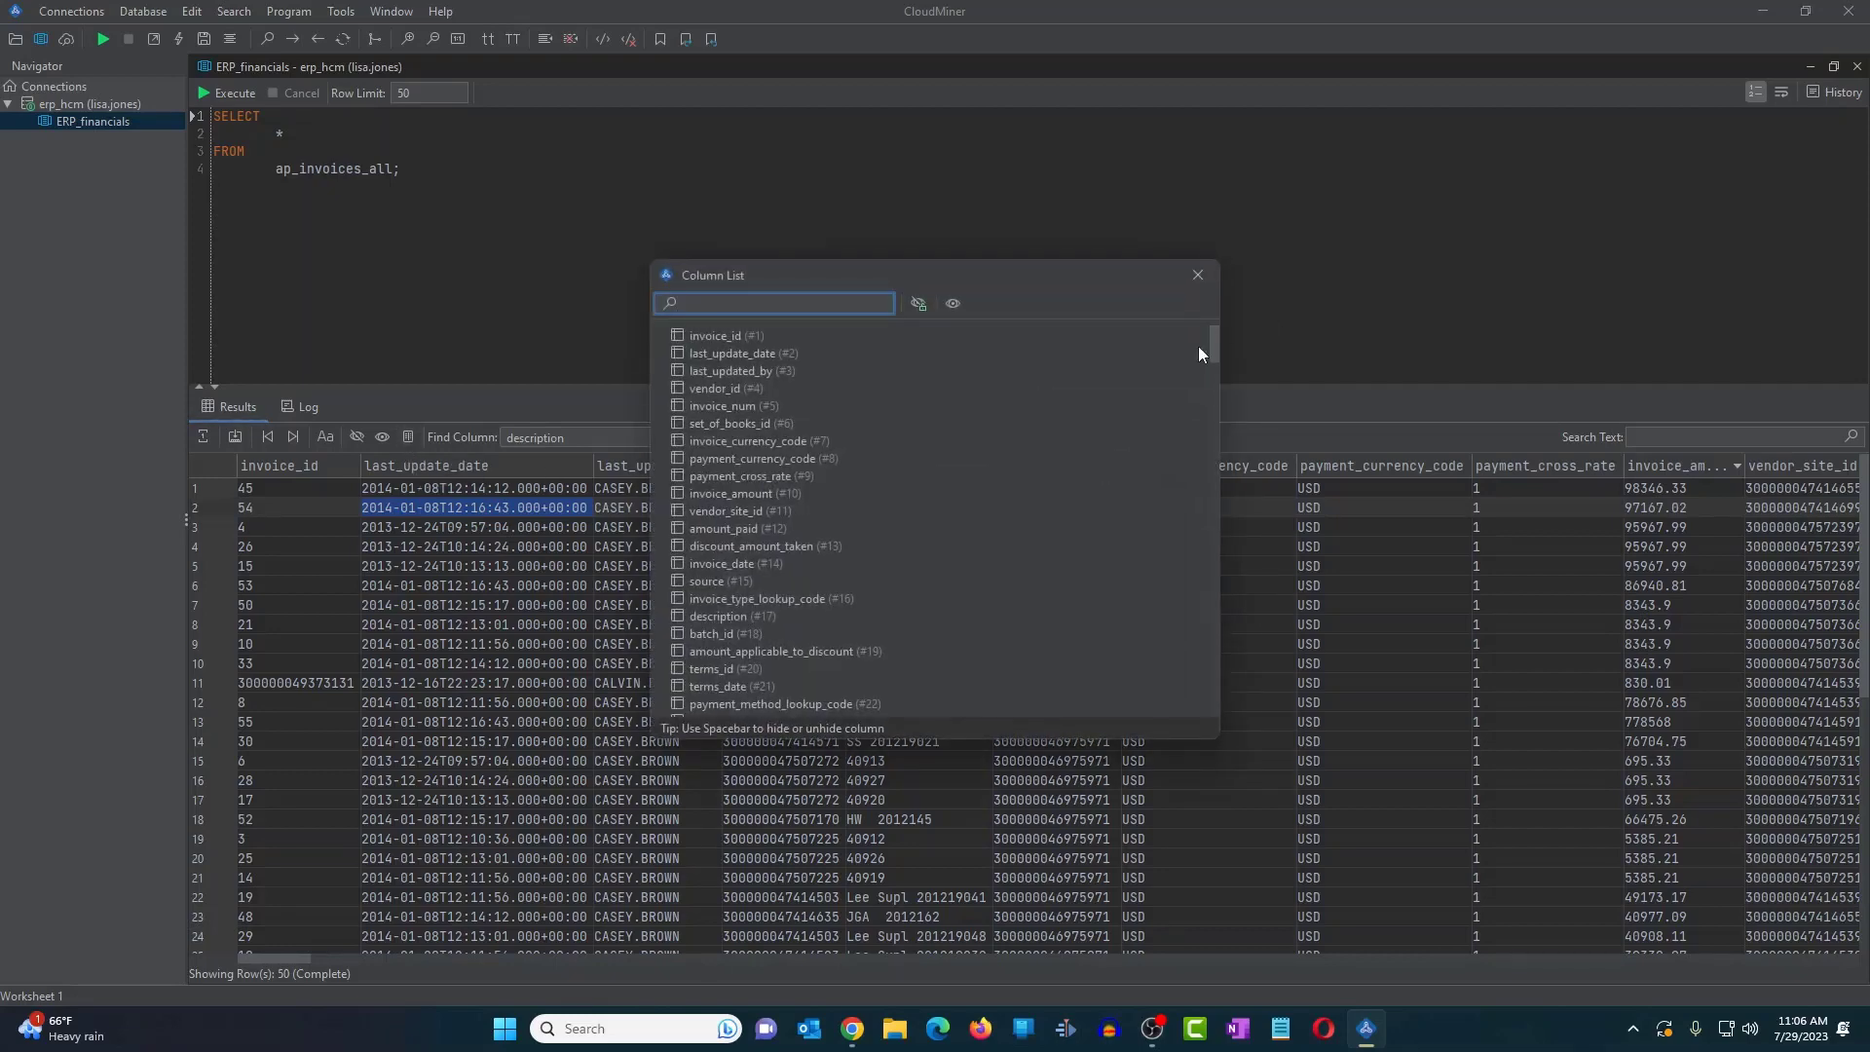
left_click_drag(1209, 346, 1178, 310)
left_click(741, 338)
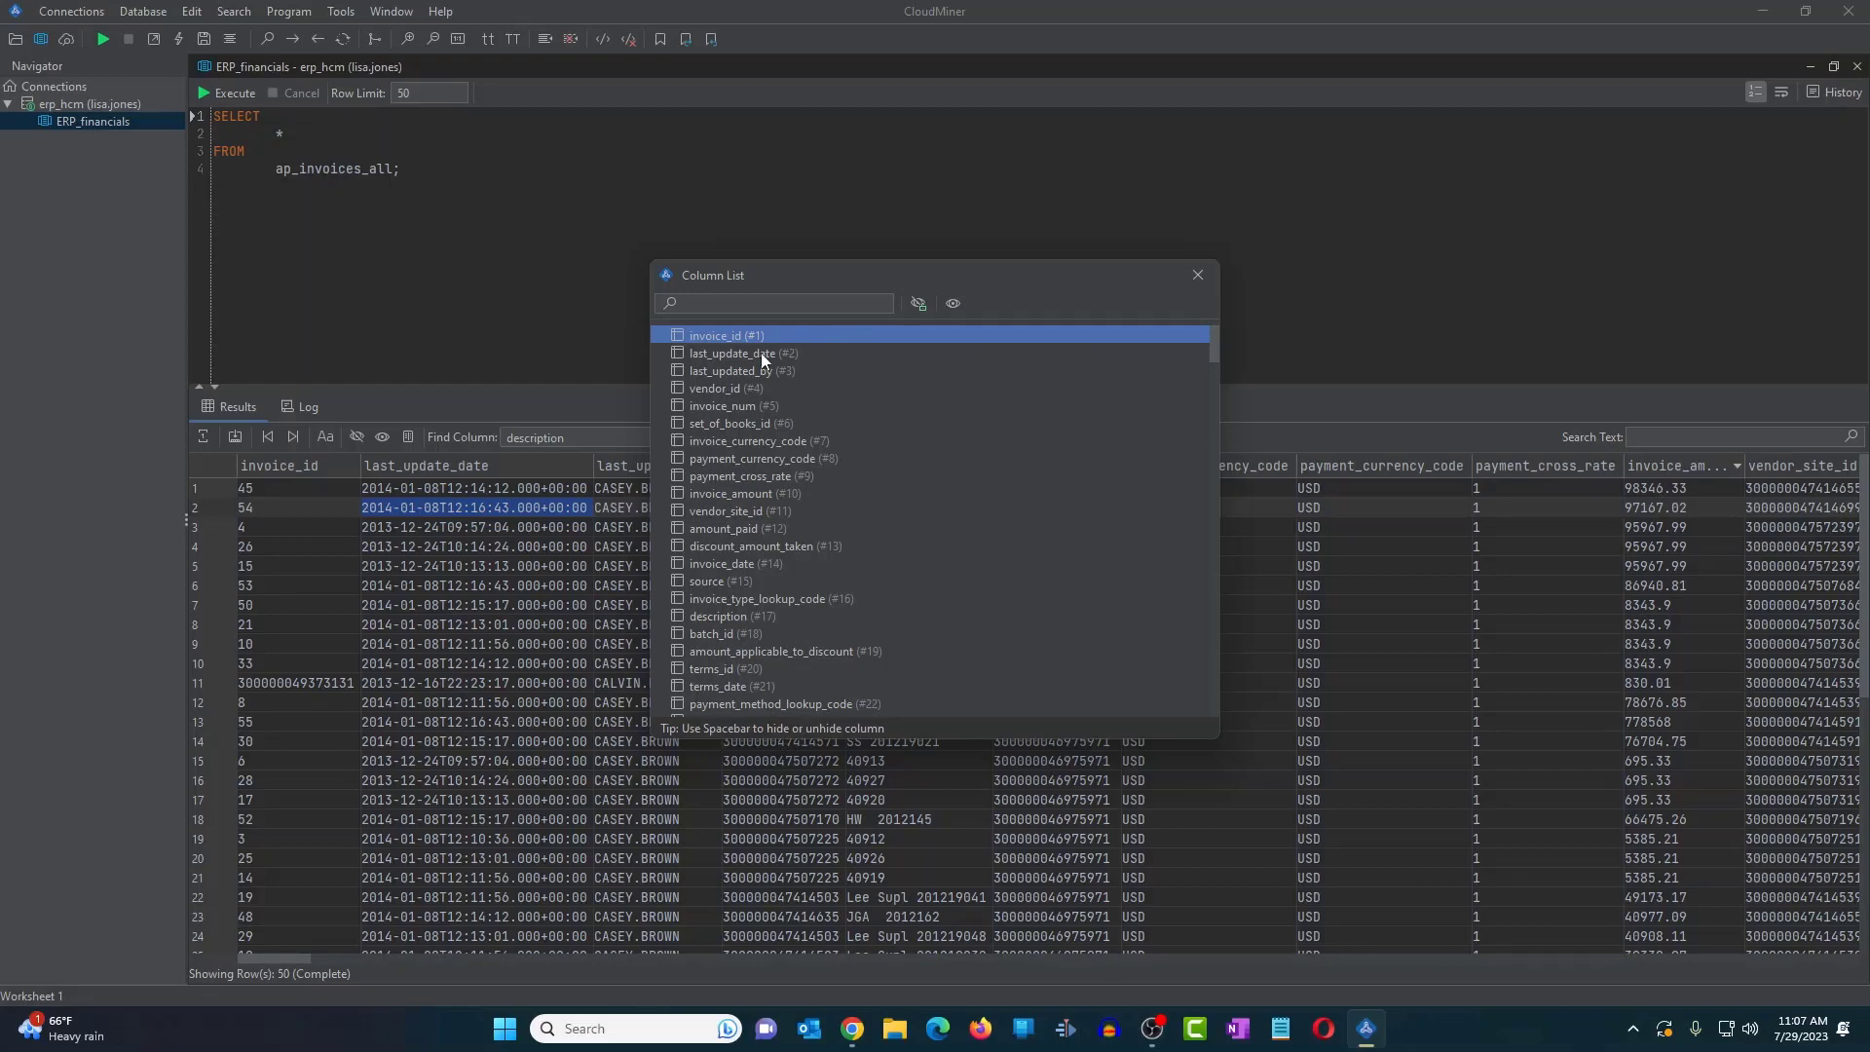
key("space")
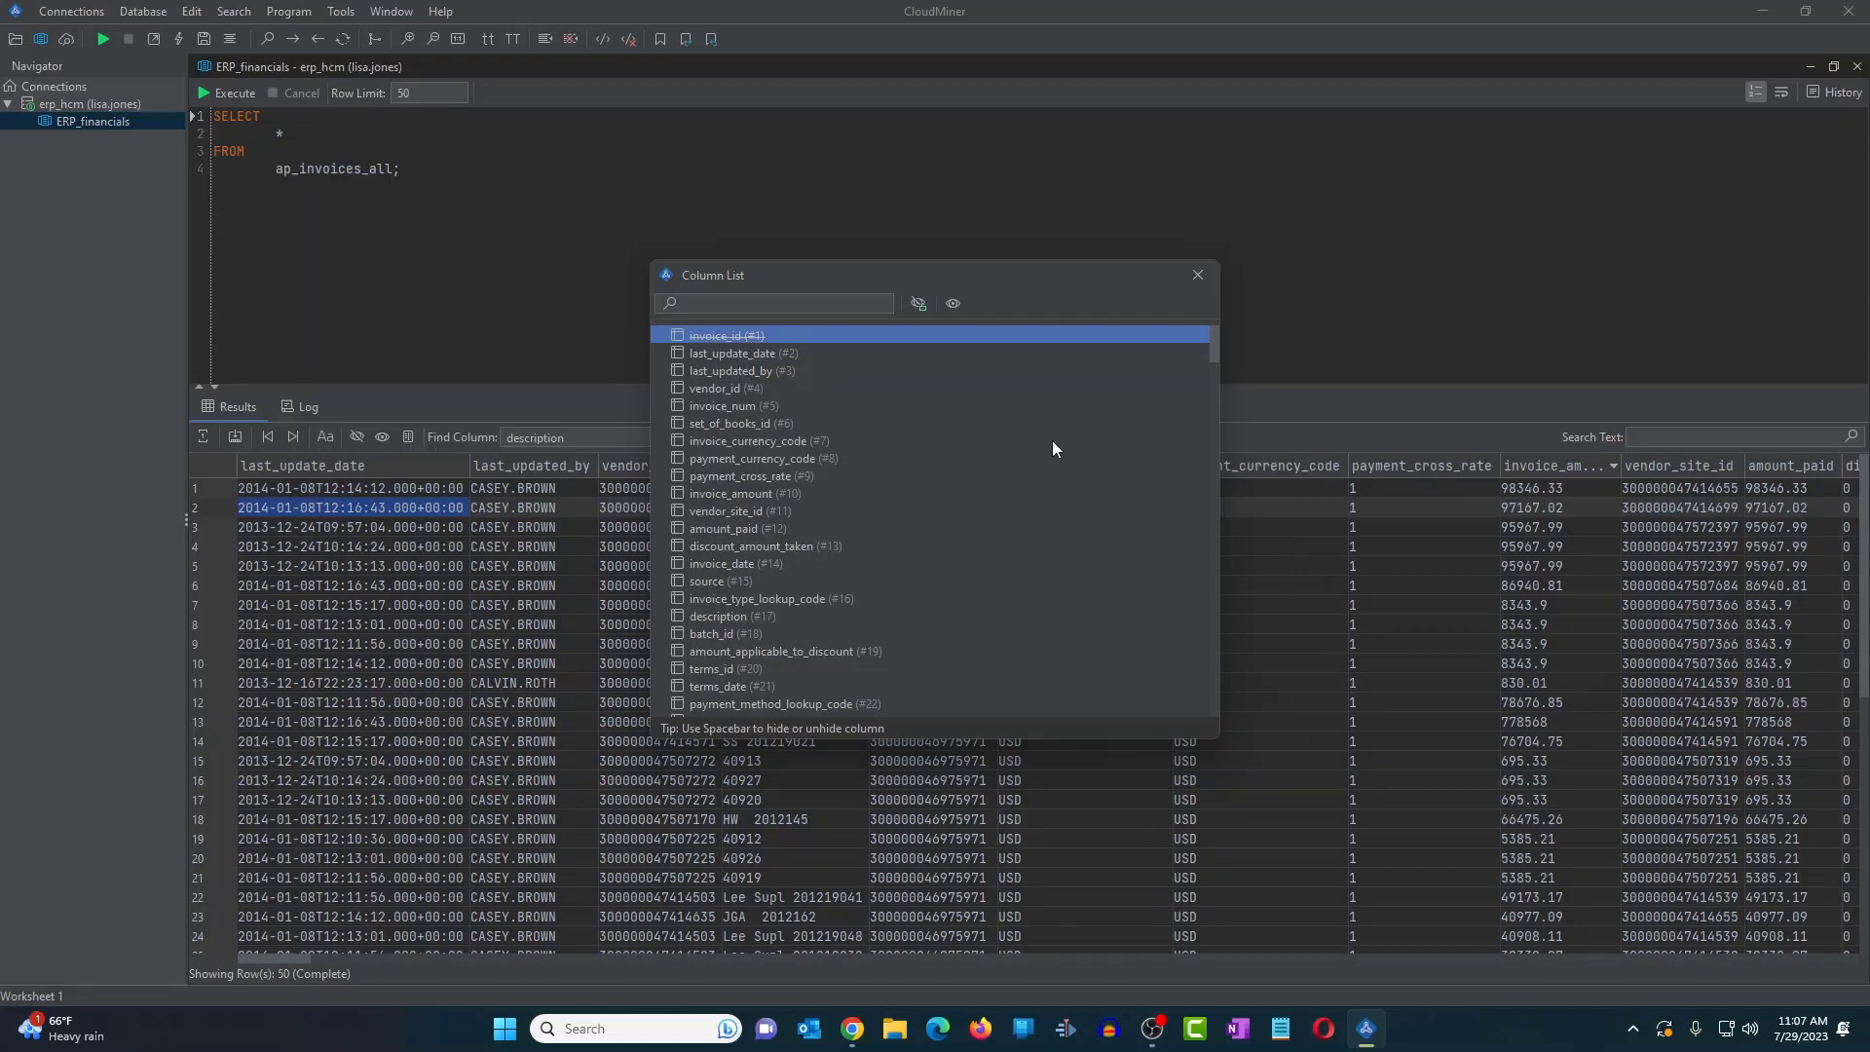
key("space")
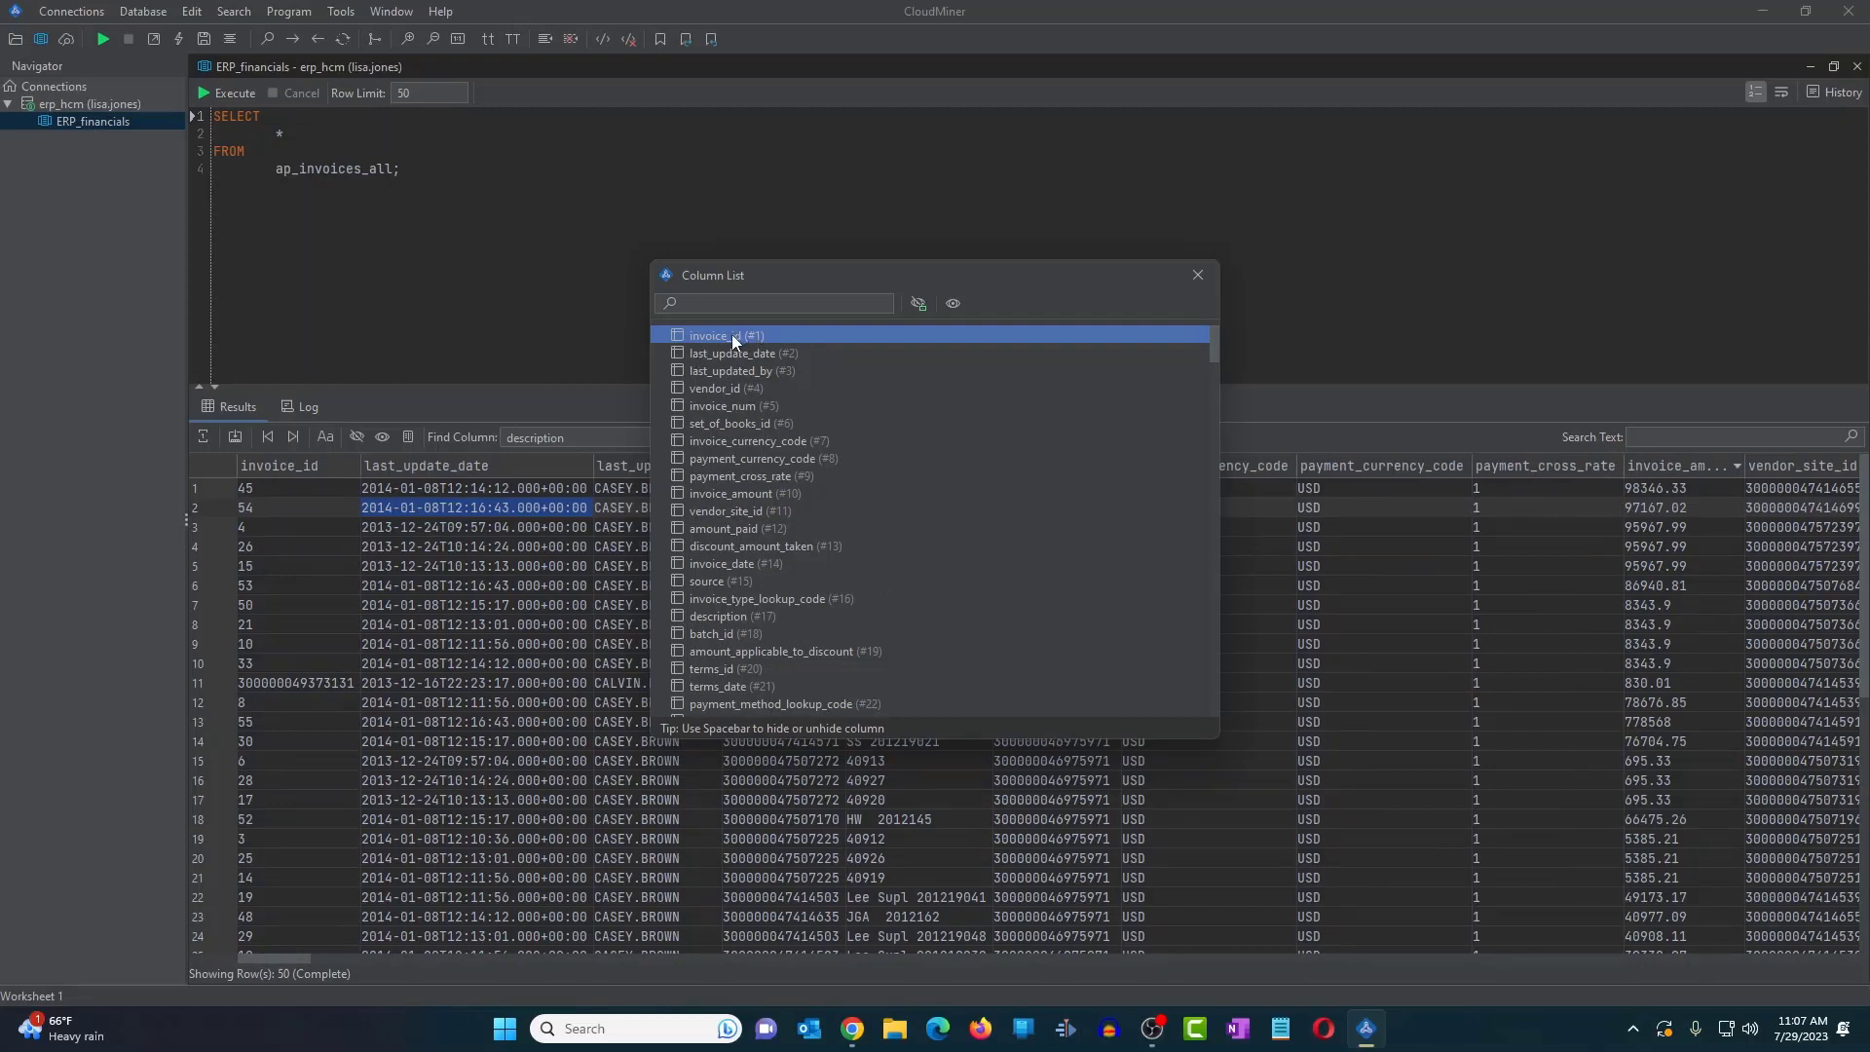
left_click(1201, 271)
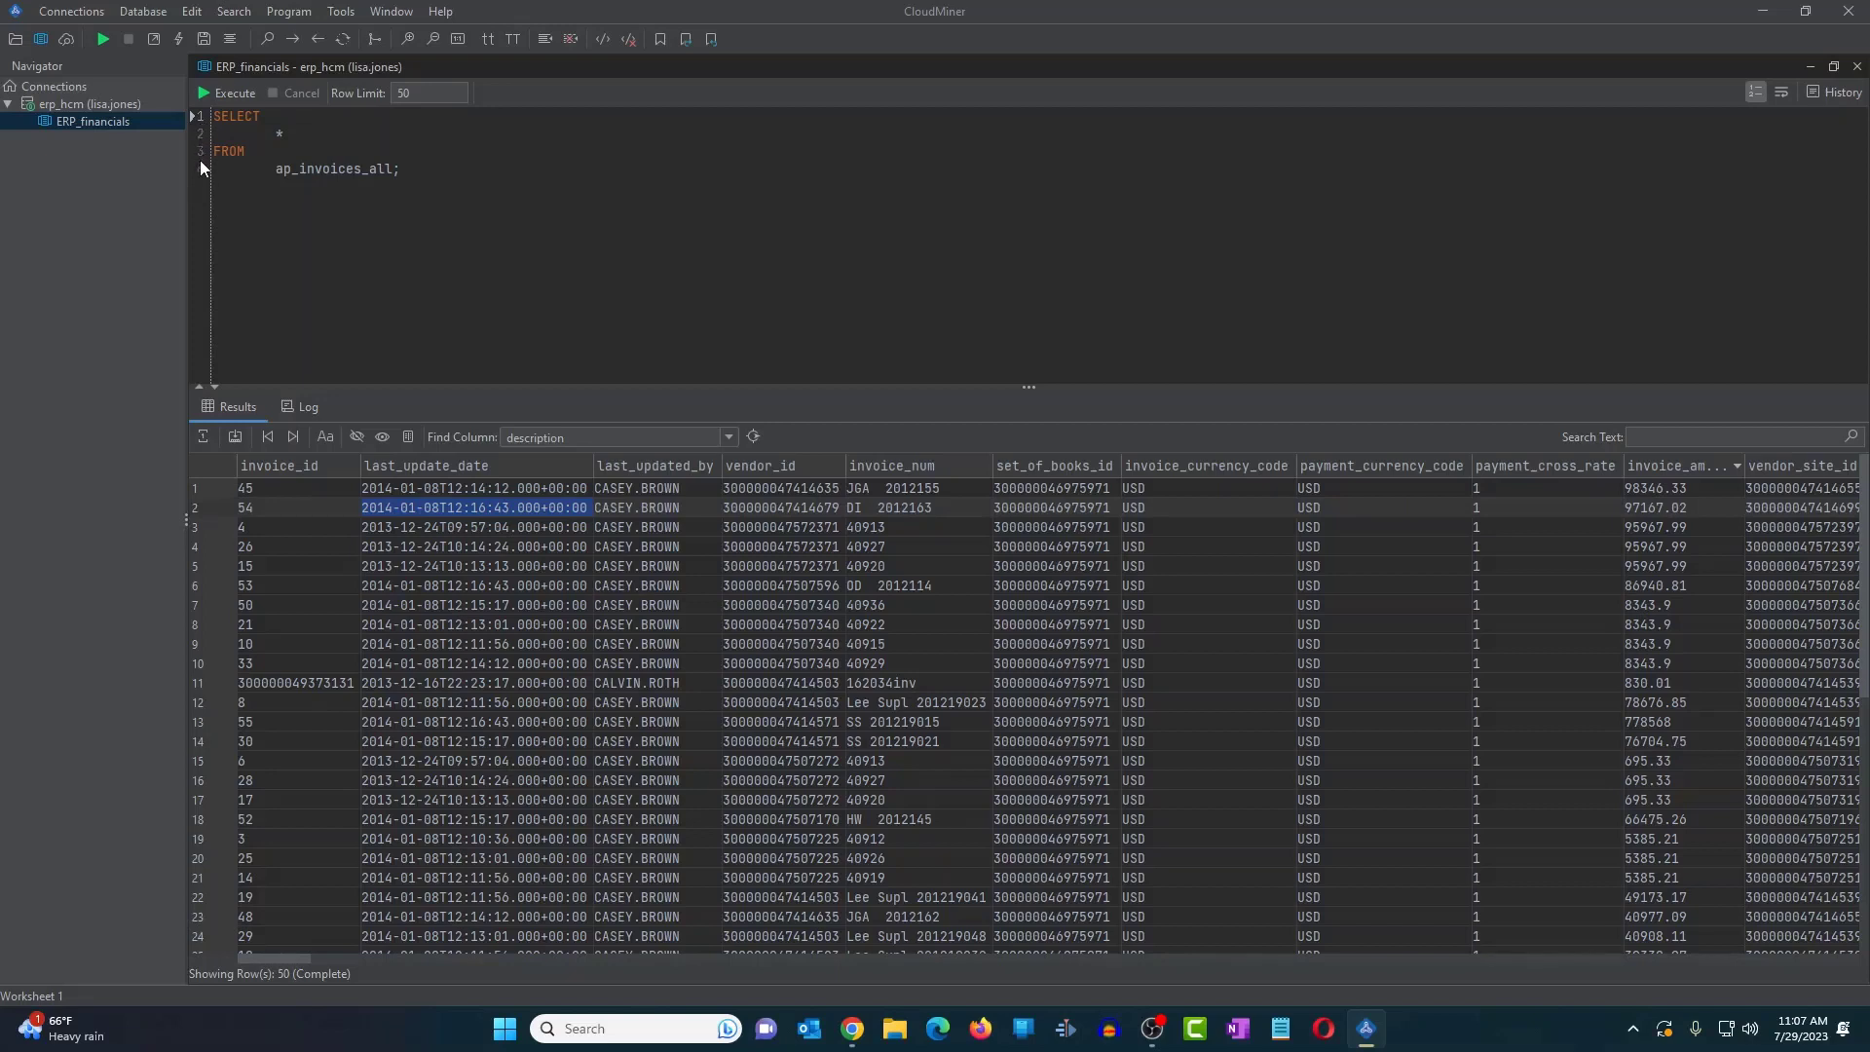
- Add a second query, SELECT * from gl_balances;, below the first one
left_click(452, 183)
key("Return")
key("Return")
type("SELECT * from GL_BALABNCES")
key("BackSpace")
key("BackSpace")
key("BackSpace")
key("BackSpace")
key("BackSpace")
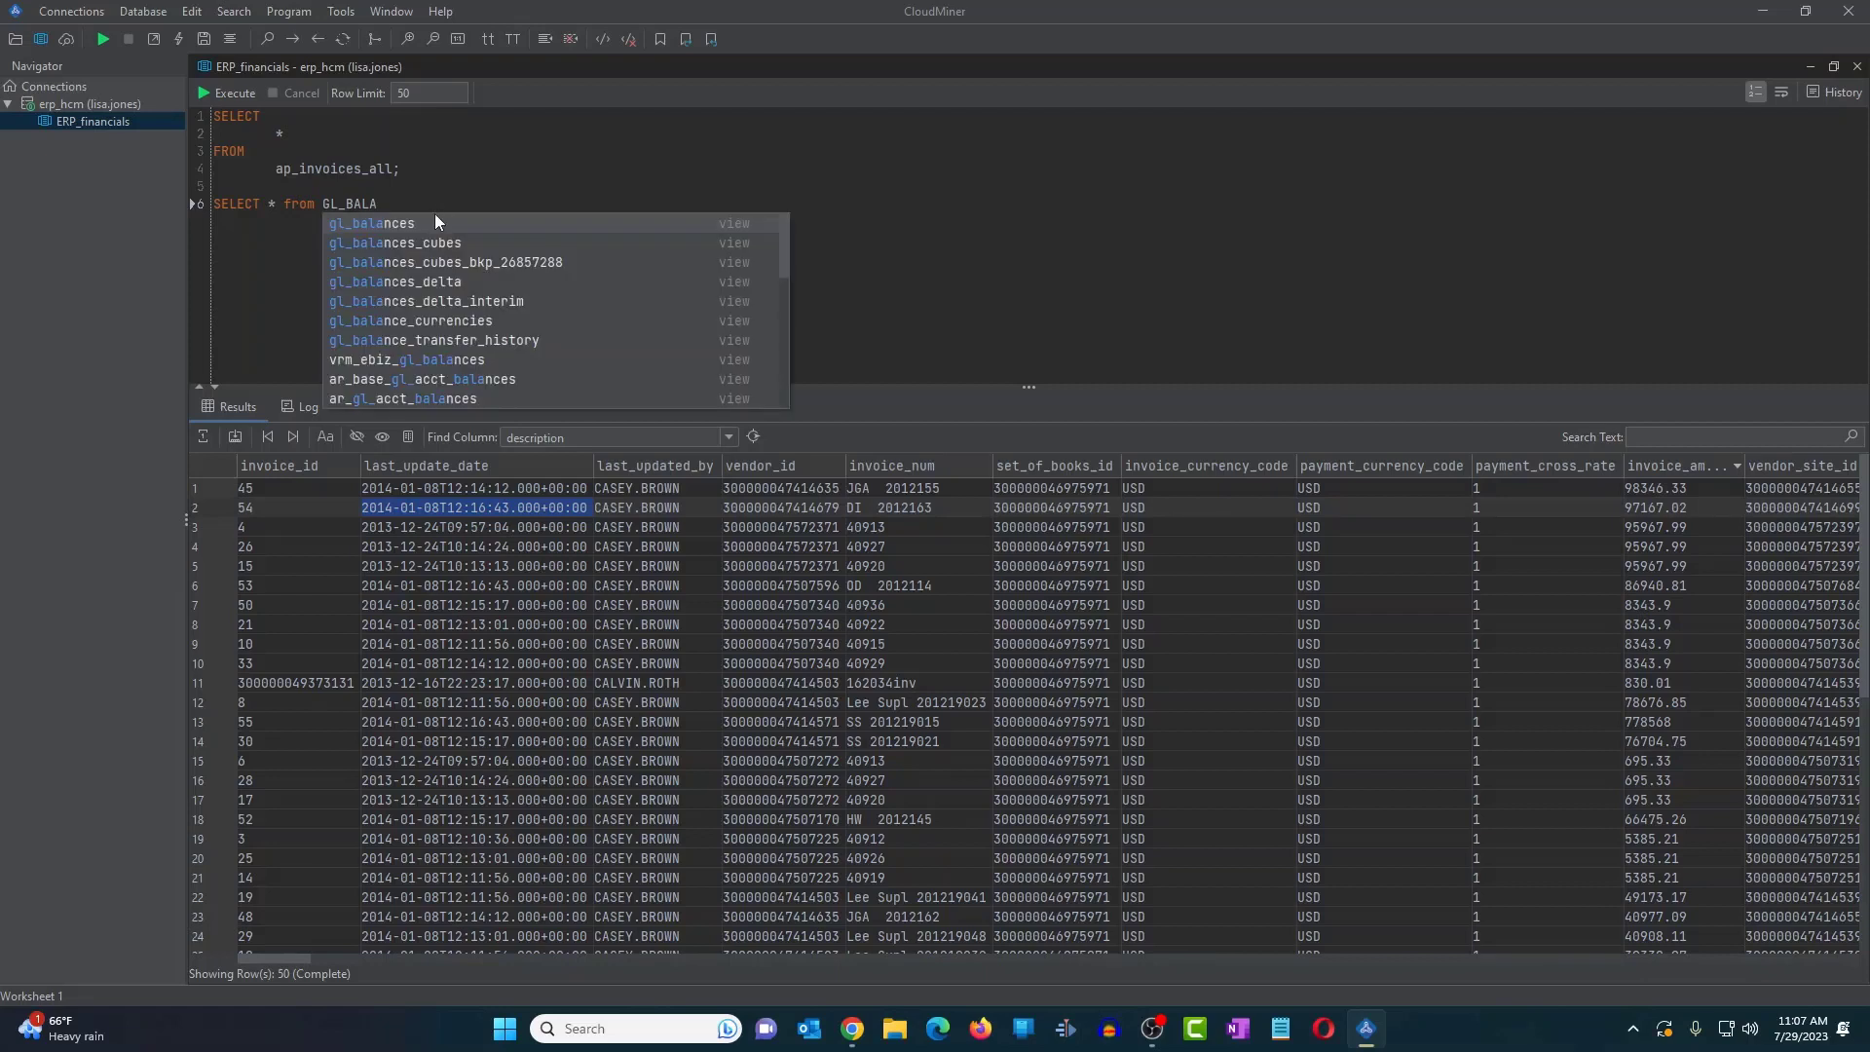
double_click(419, 220)
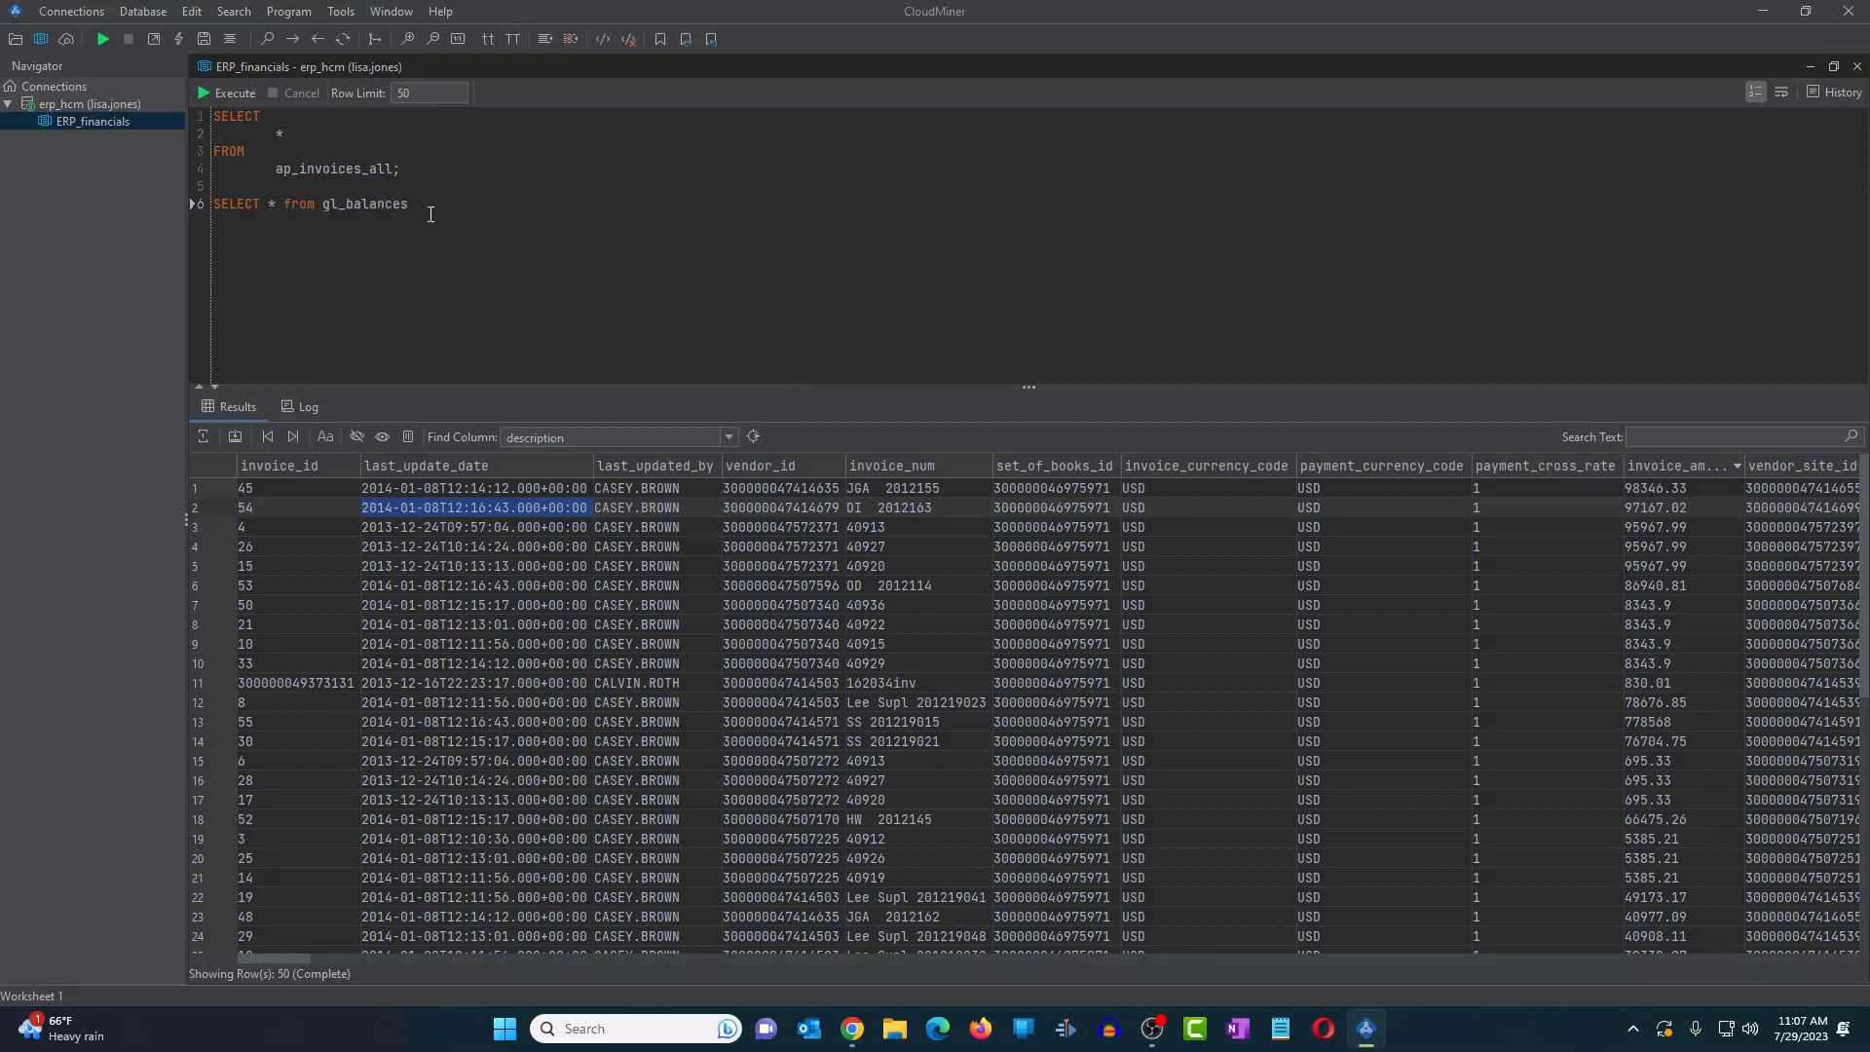
type(";")
- Run the gl_balances query, returning 50 rows with ledger_id, currency_code and period_name
left_click_drag(430, 208, 210, 204)
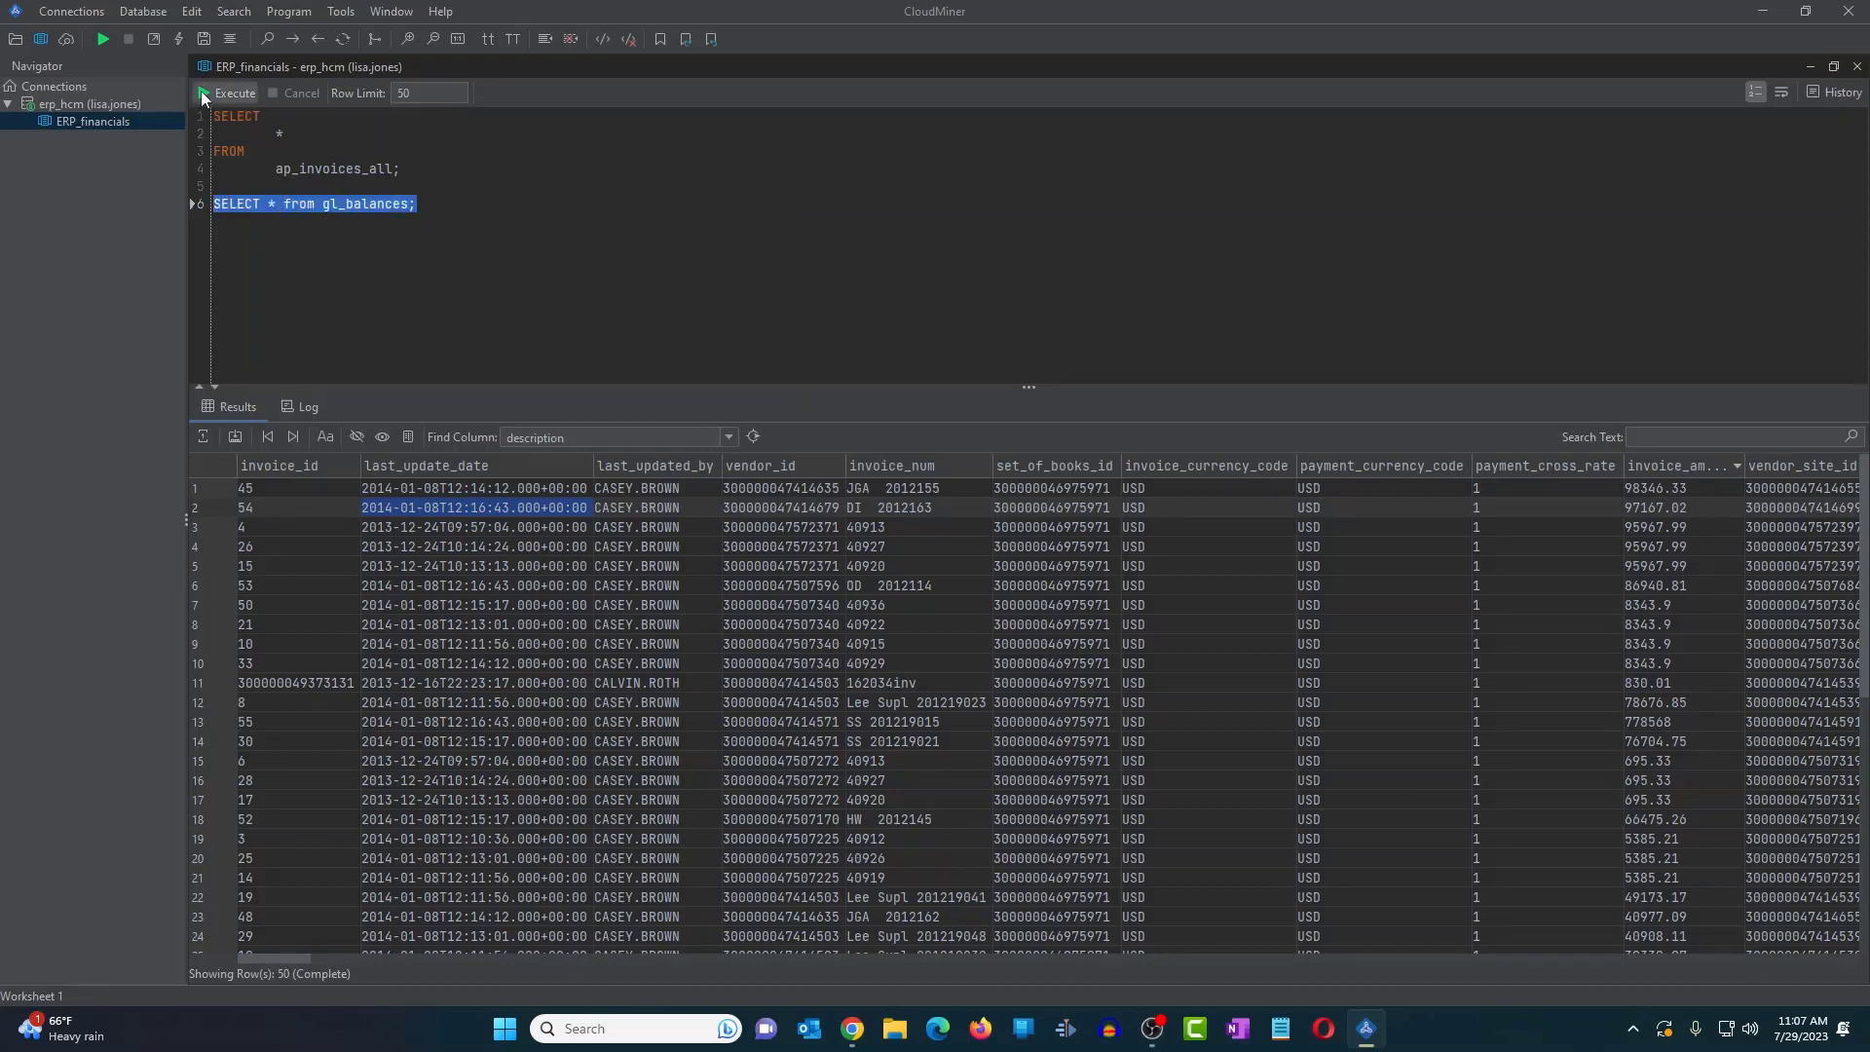
left_click(203, 94)
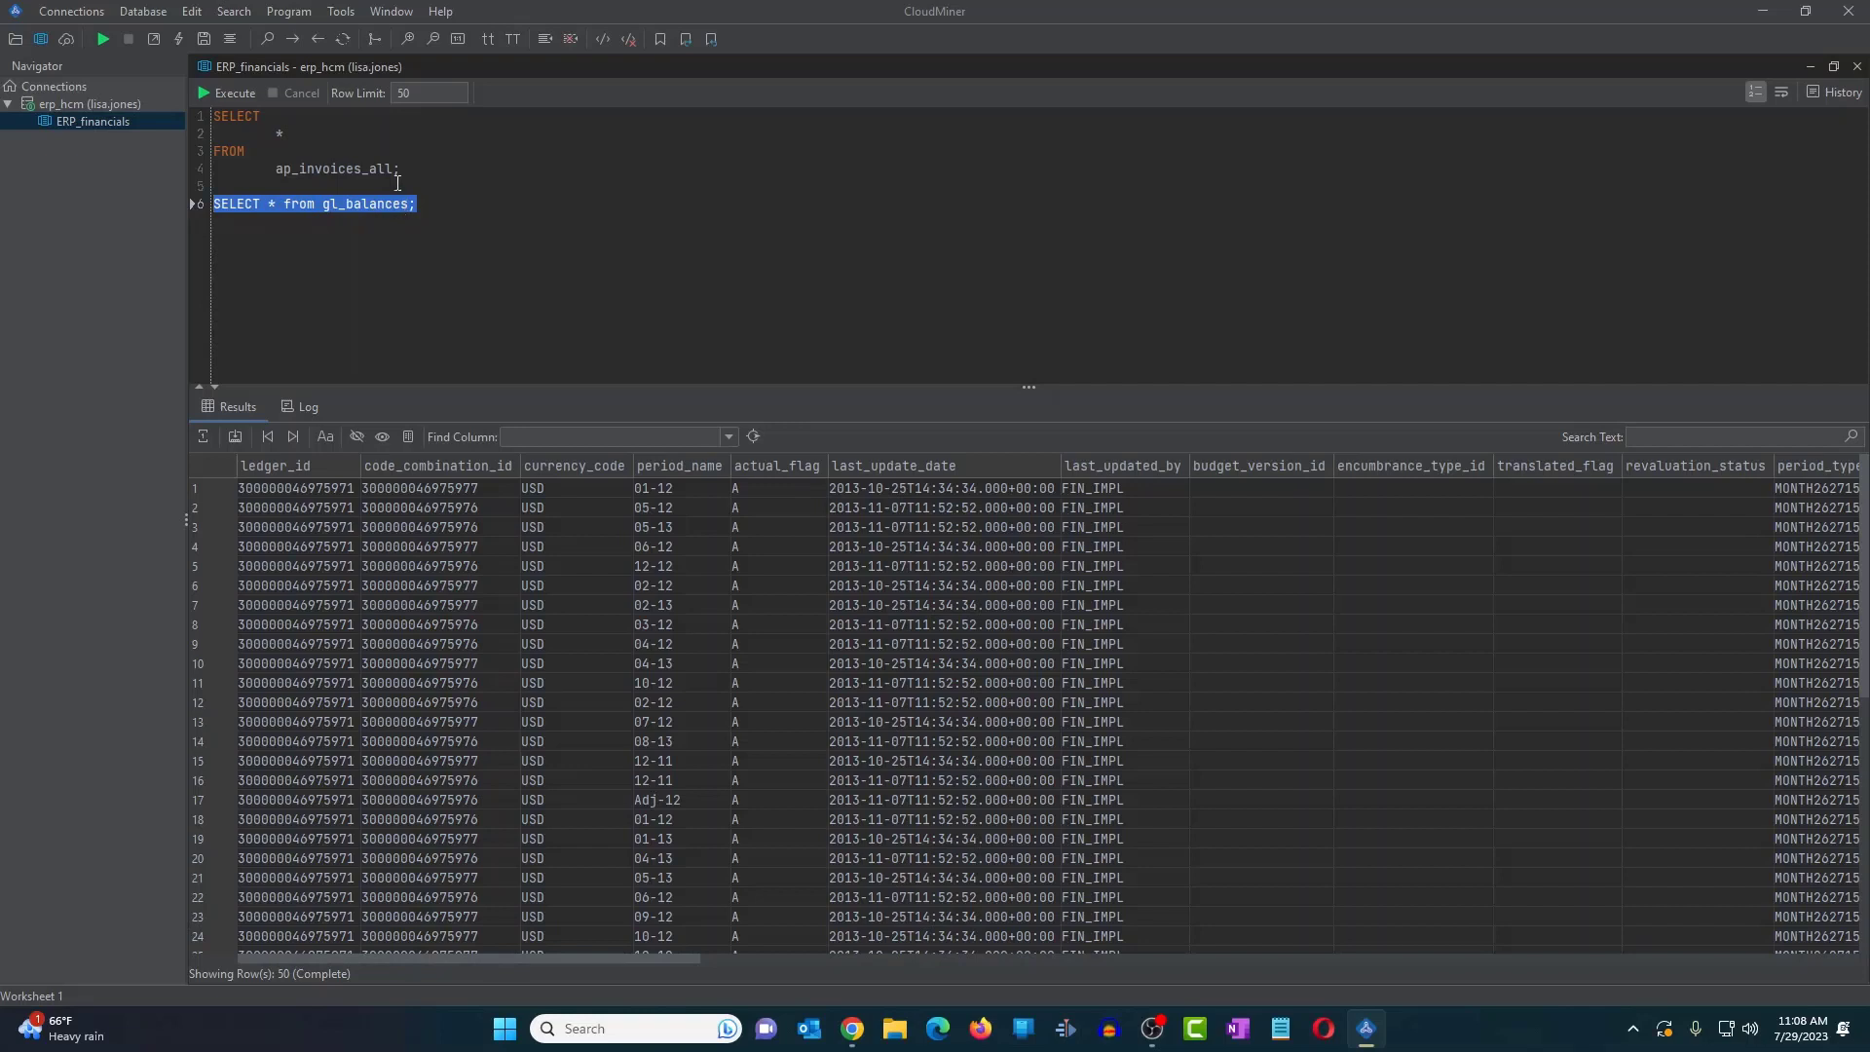
left_click(341, 12)
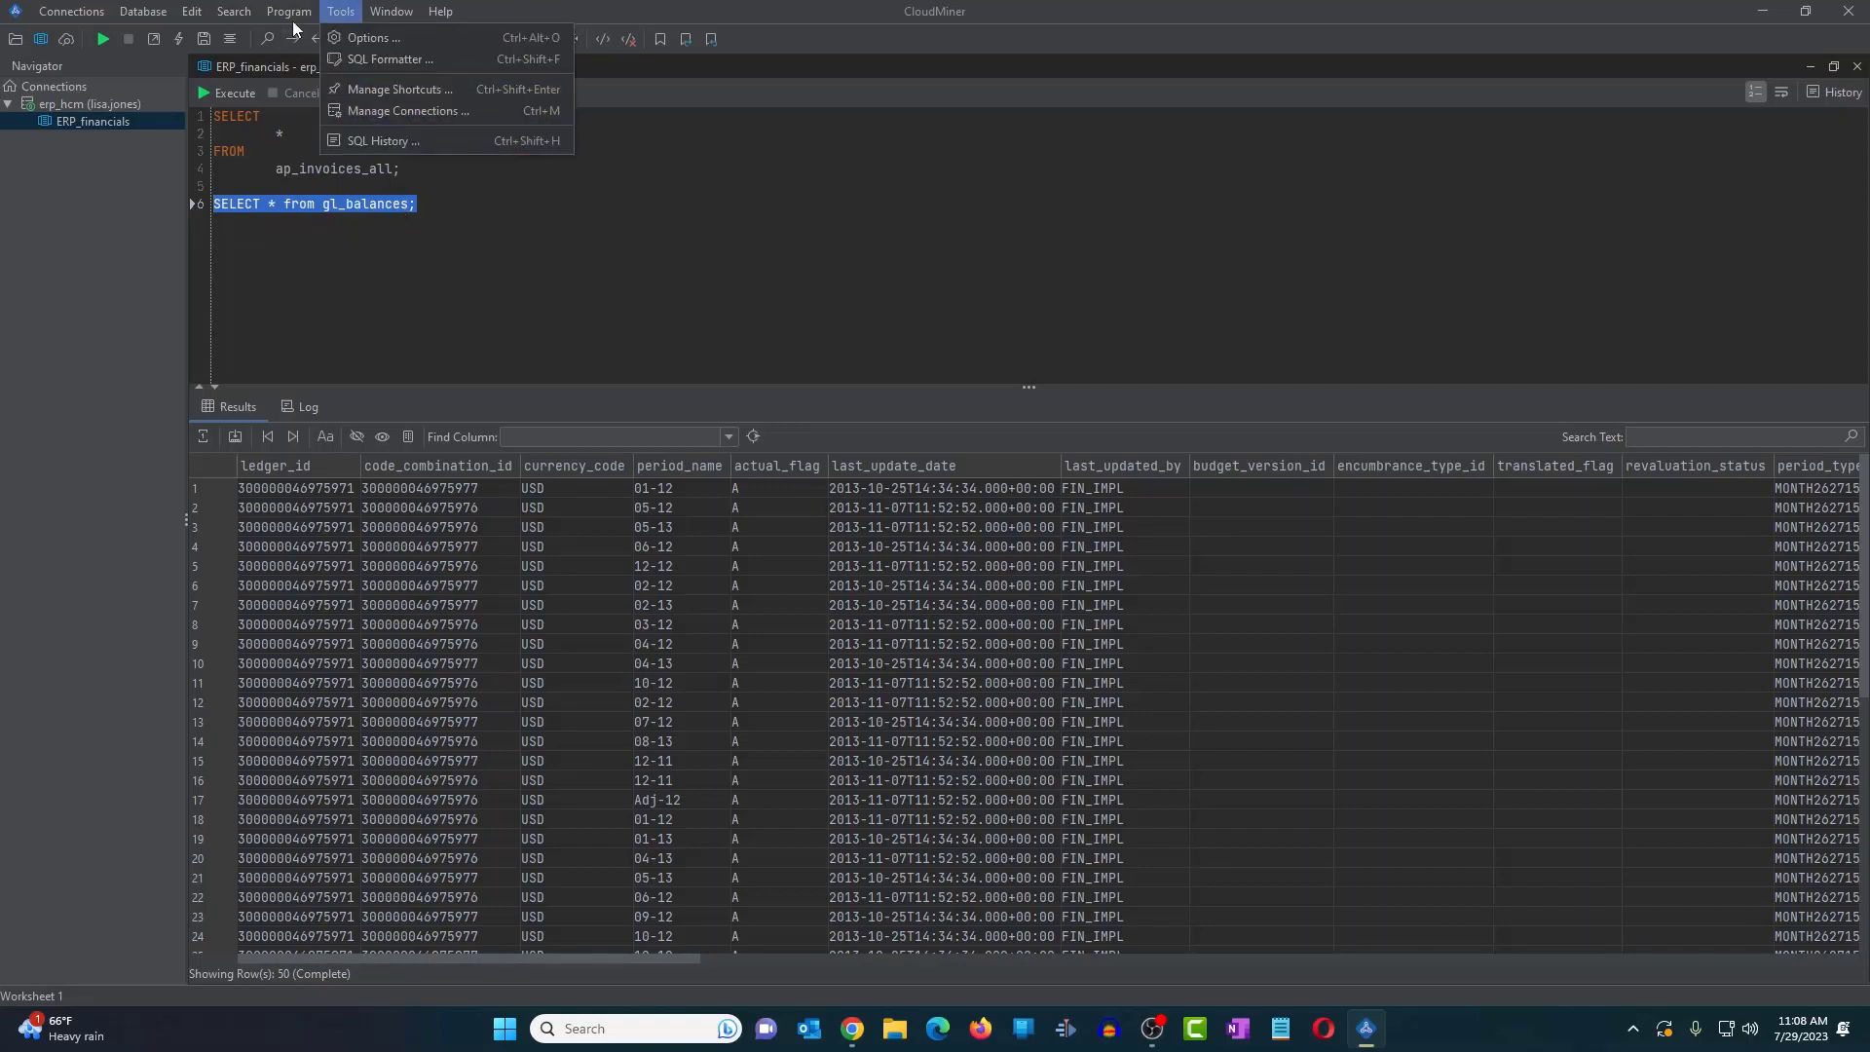
- Reformat the existing SQL queries onto separate lines
mouse_move(298, 14)
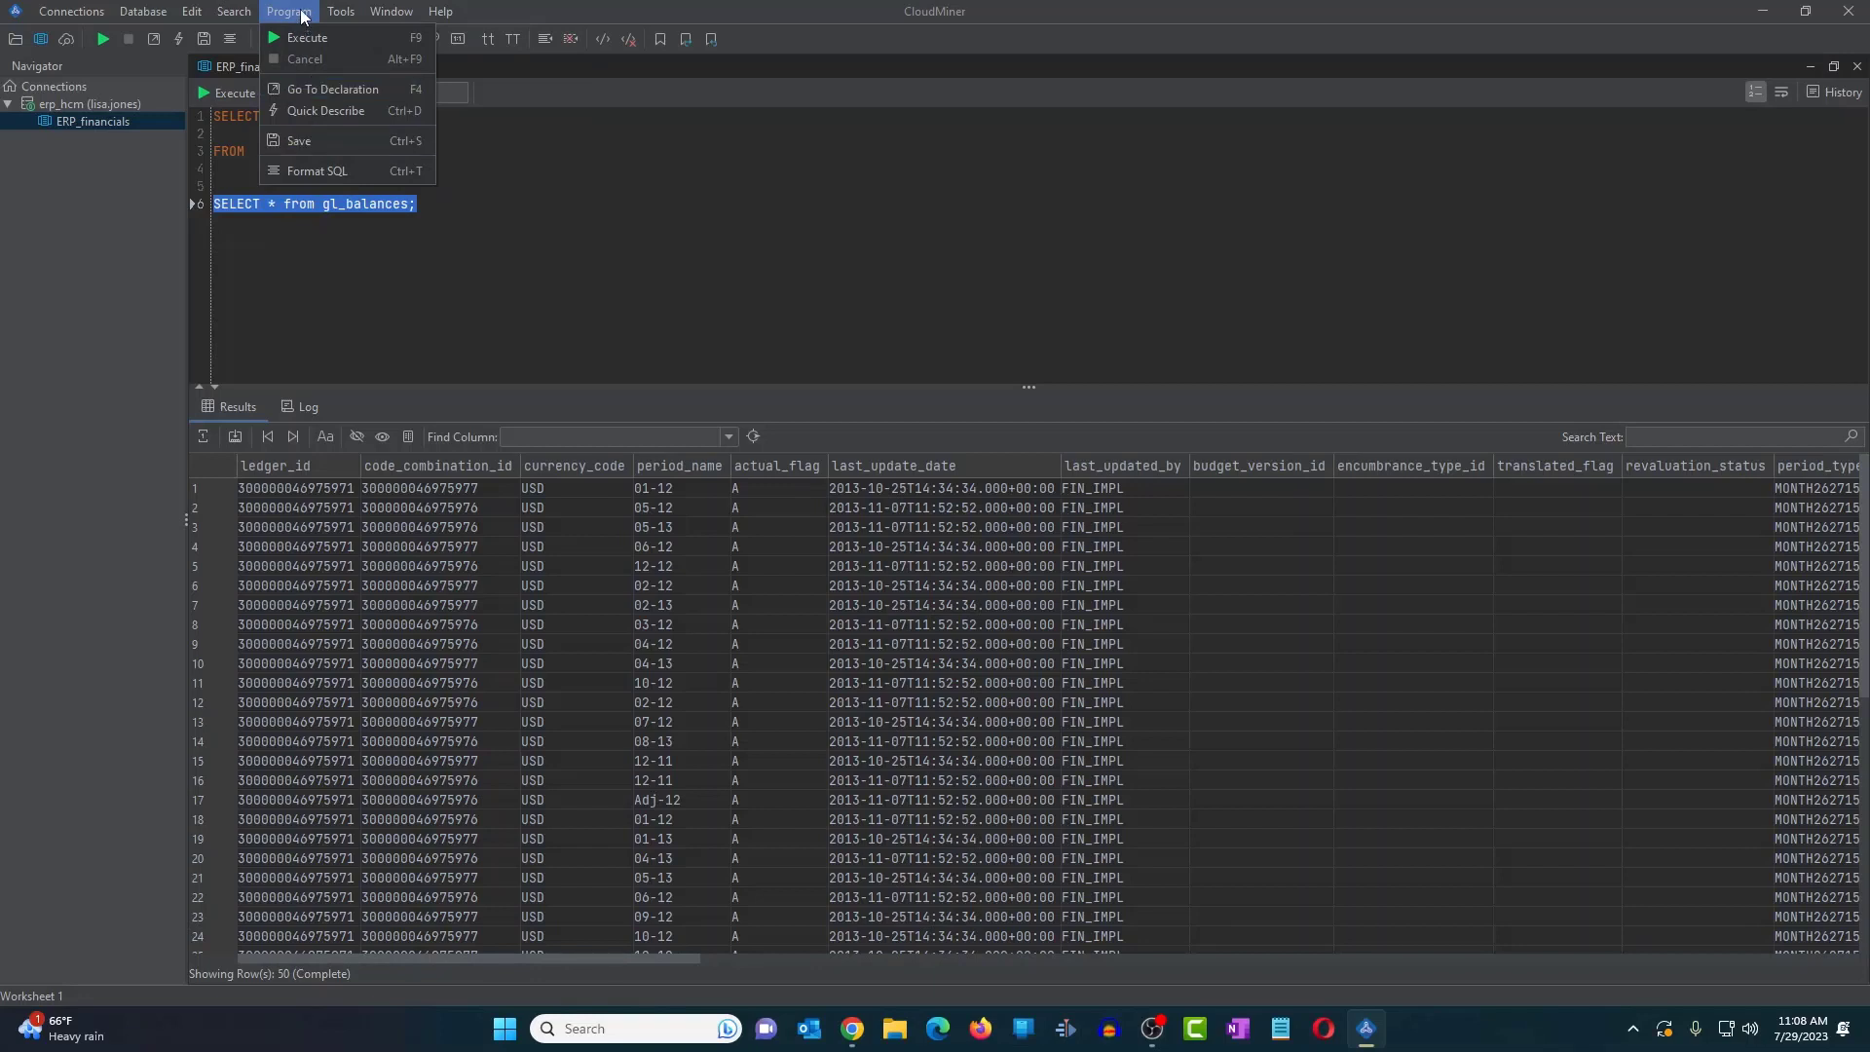
left_click(317, 171)
left_click(468, 291)
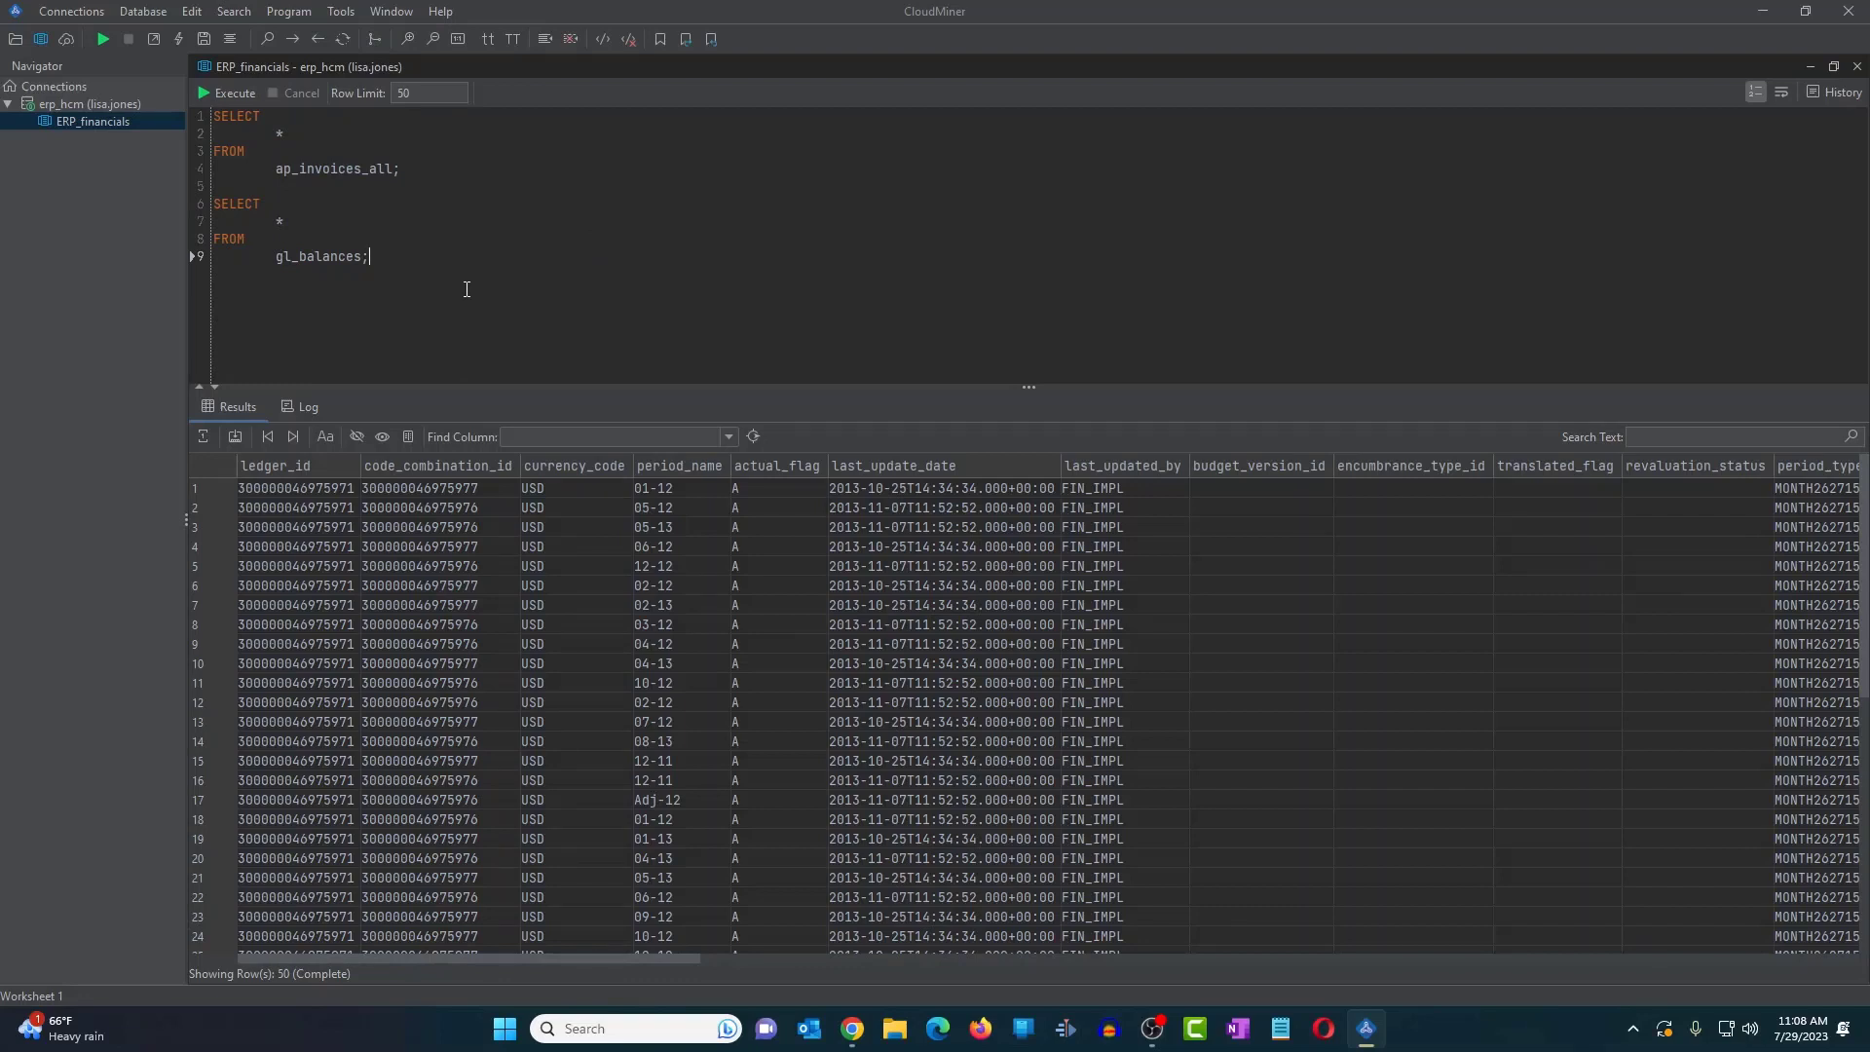
- Copy the gl_balances select query into a new third statement on line 11
key("Return")
key("Return")
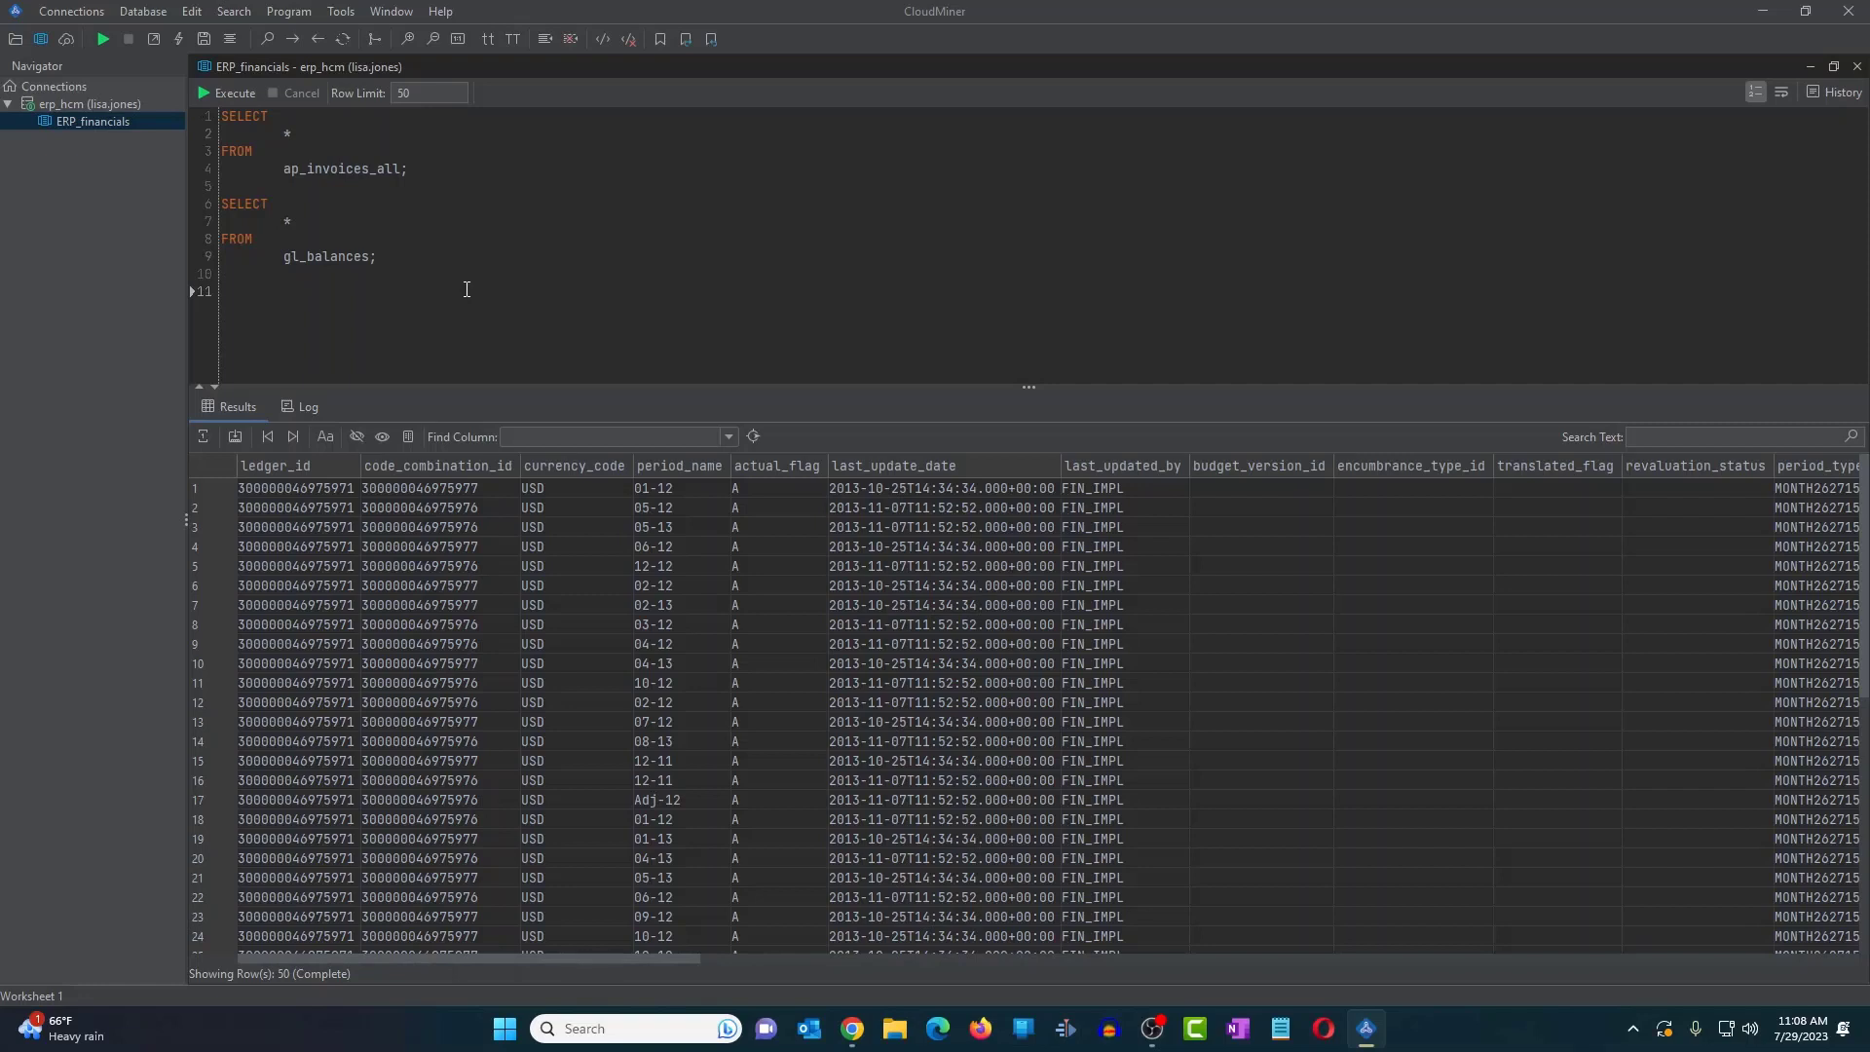
type("select")
left_click_drag(400, 256, 221, 206)
key("ctrl+c")
double_click(239, 292)
key("ctrl+v")
- Add the filter where period_name = '01-12' after gl_balances in the third query
left_click(393, 343)
type("where")
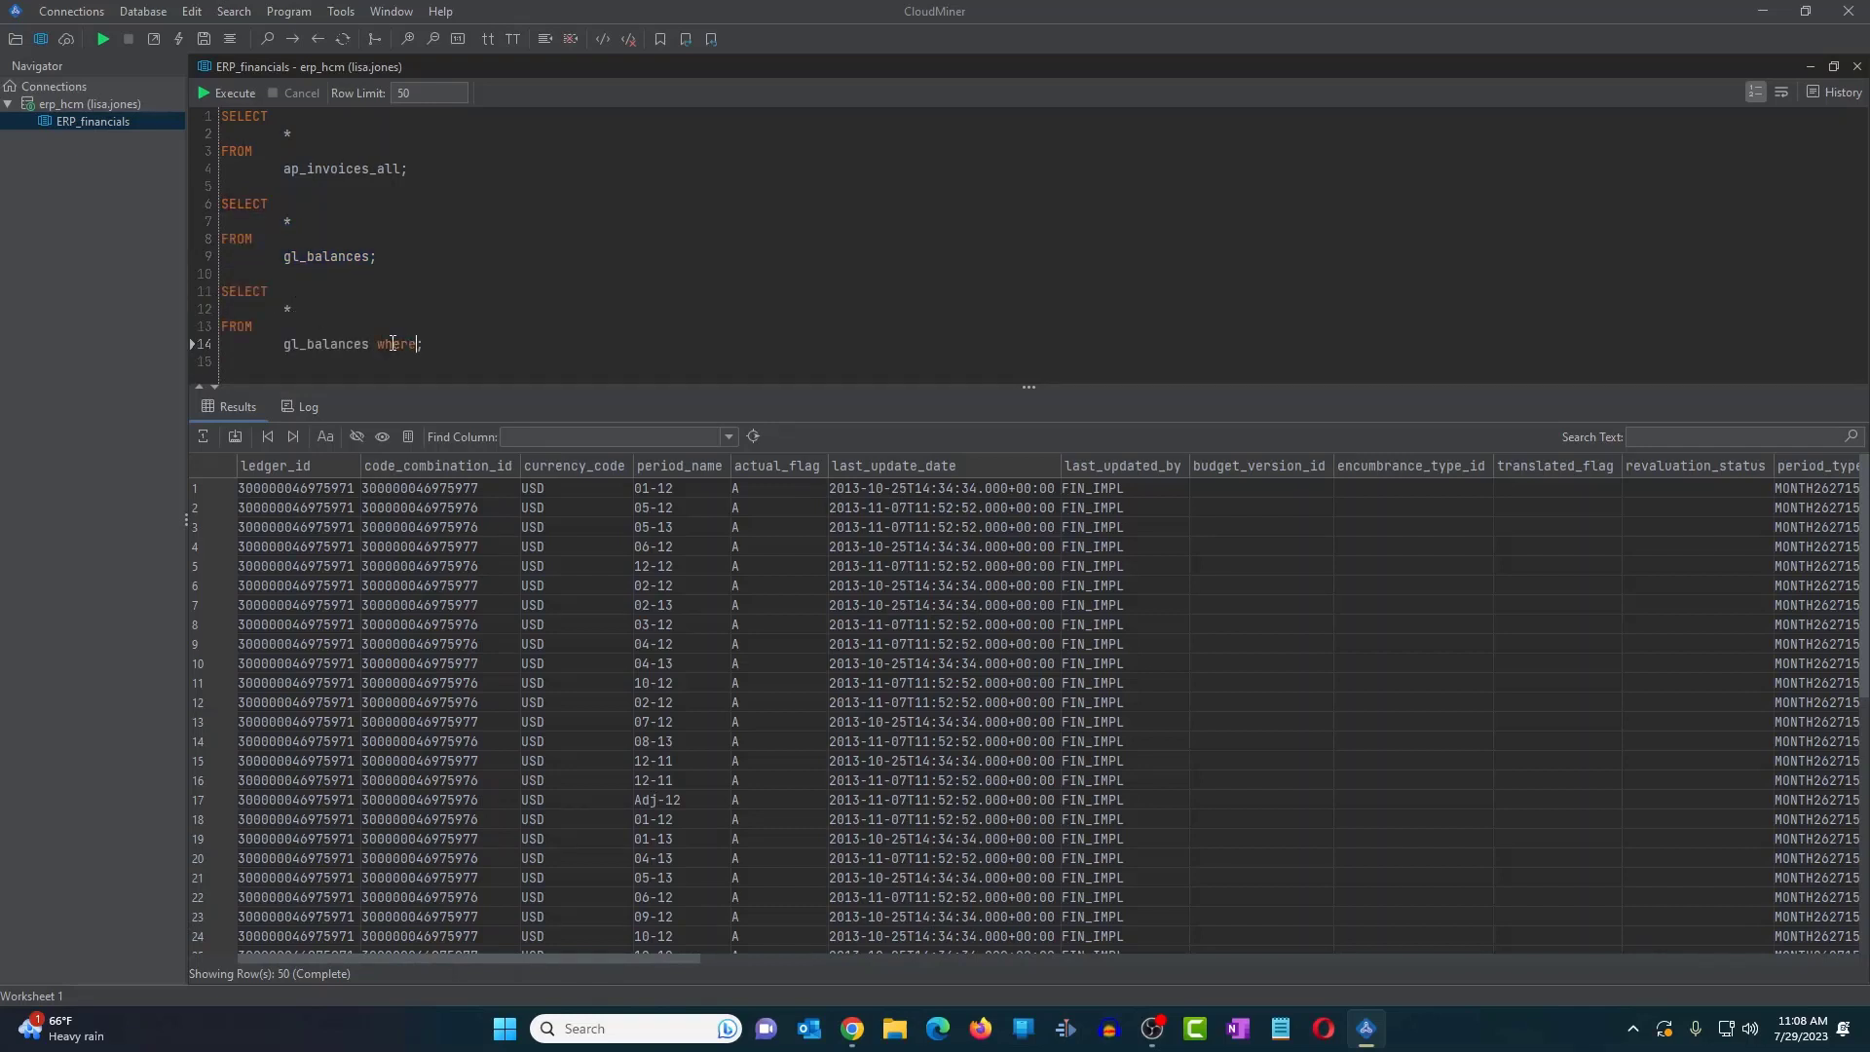
type(" PER")
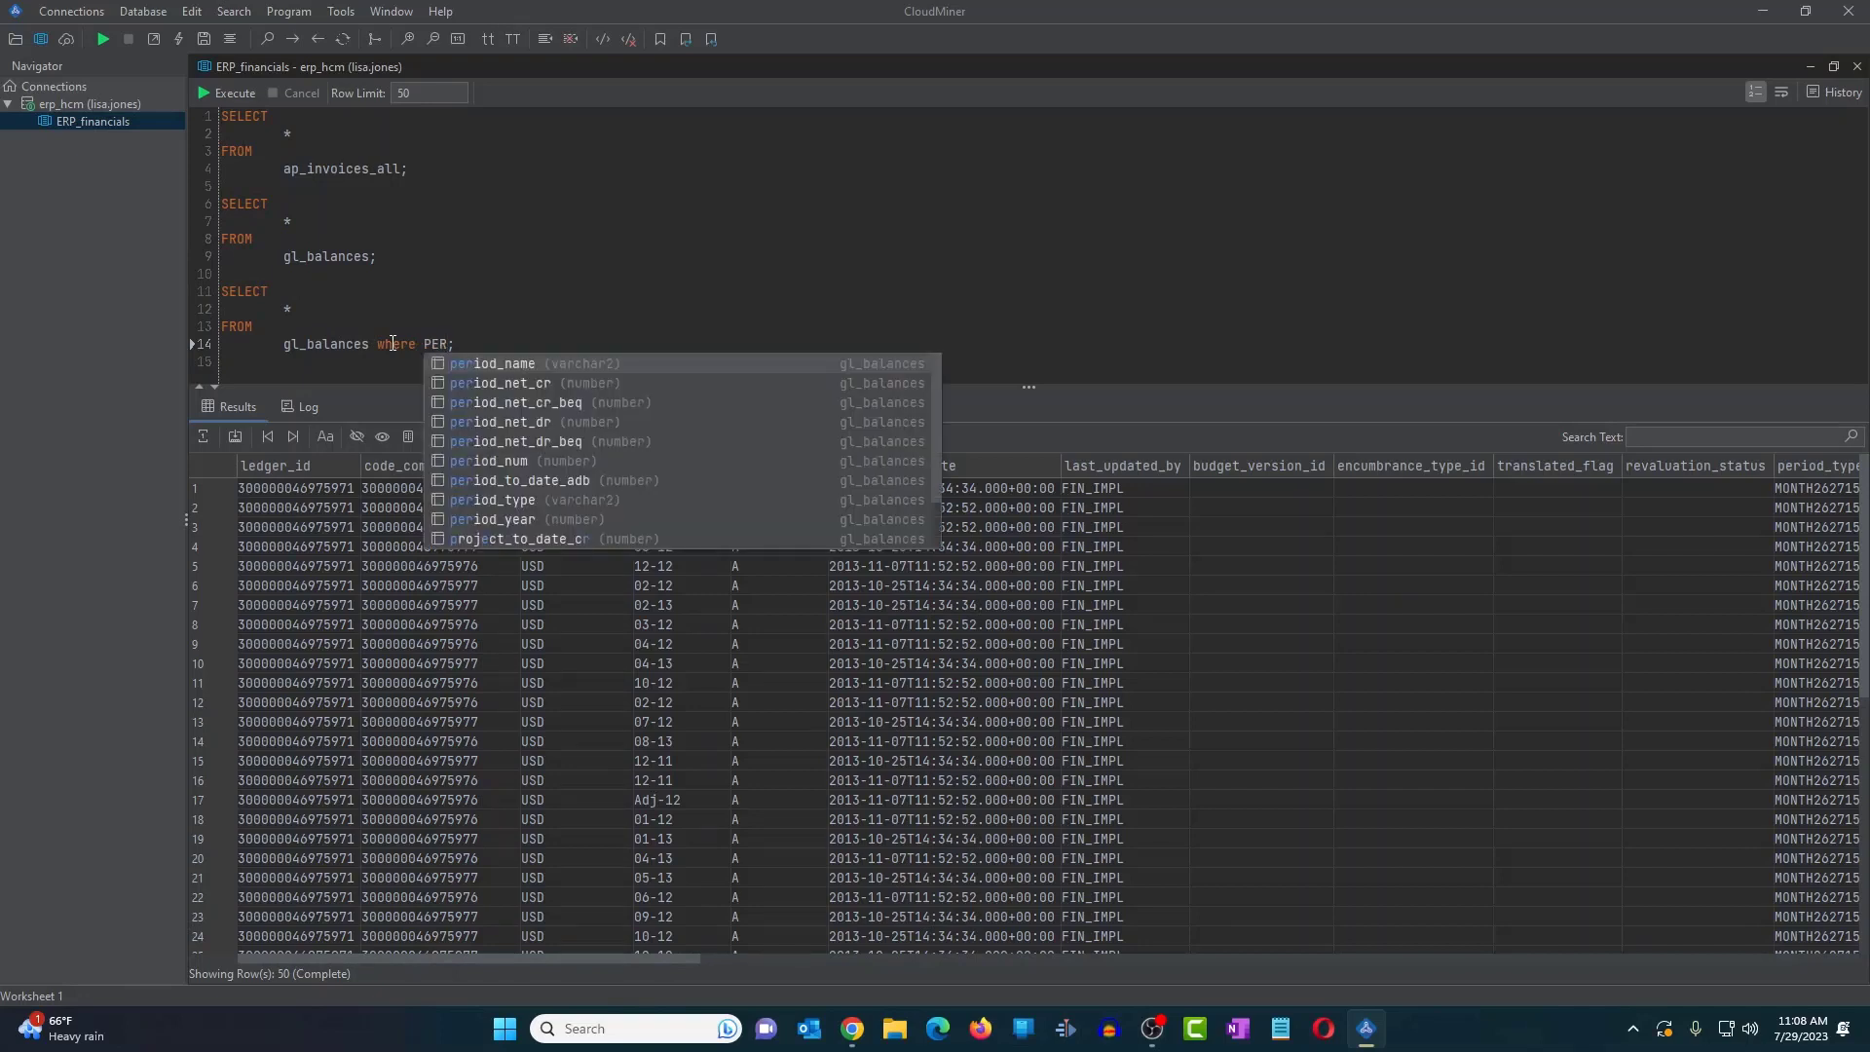
left_click(492, 364)
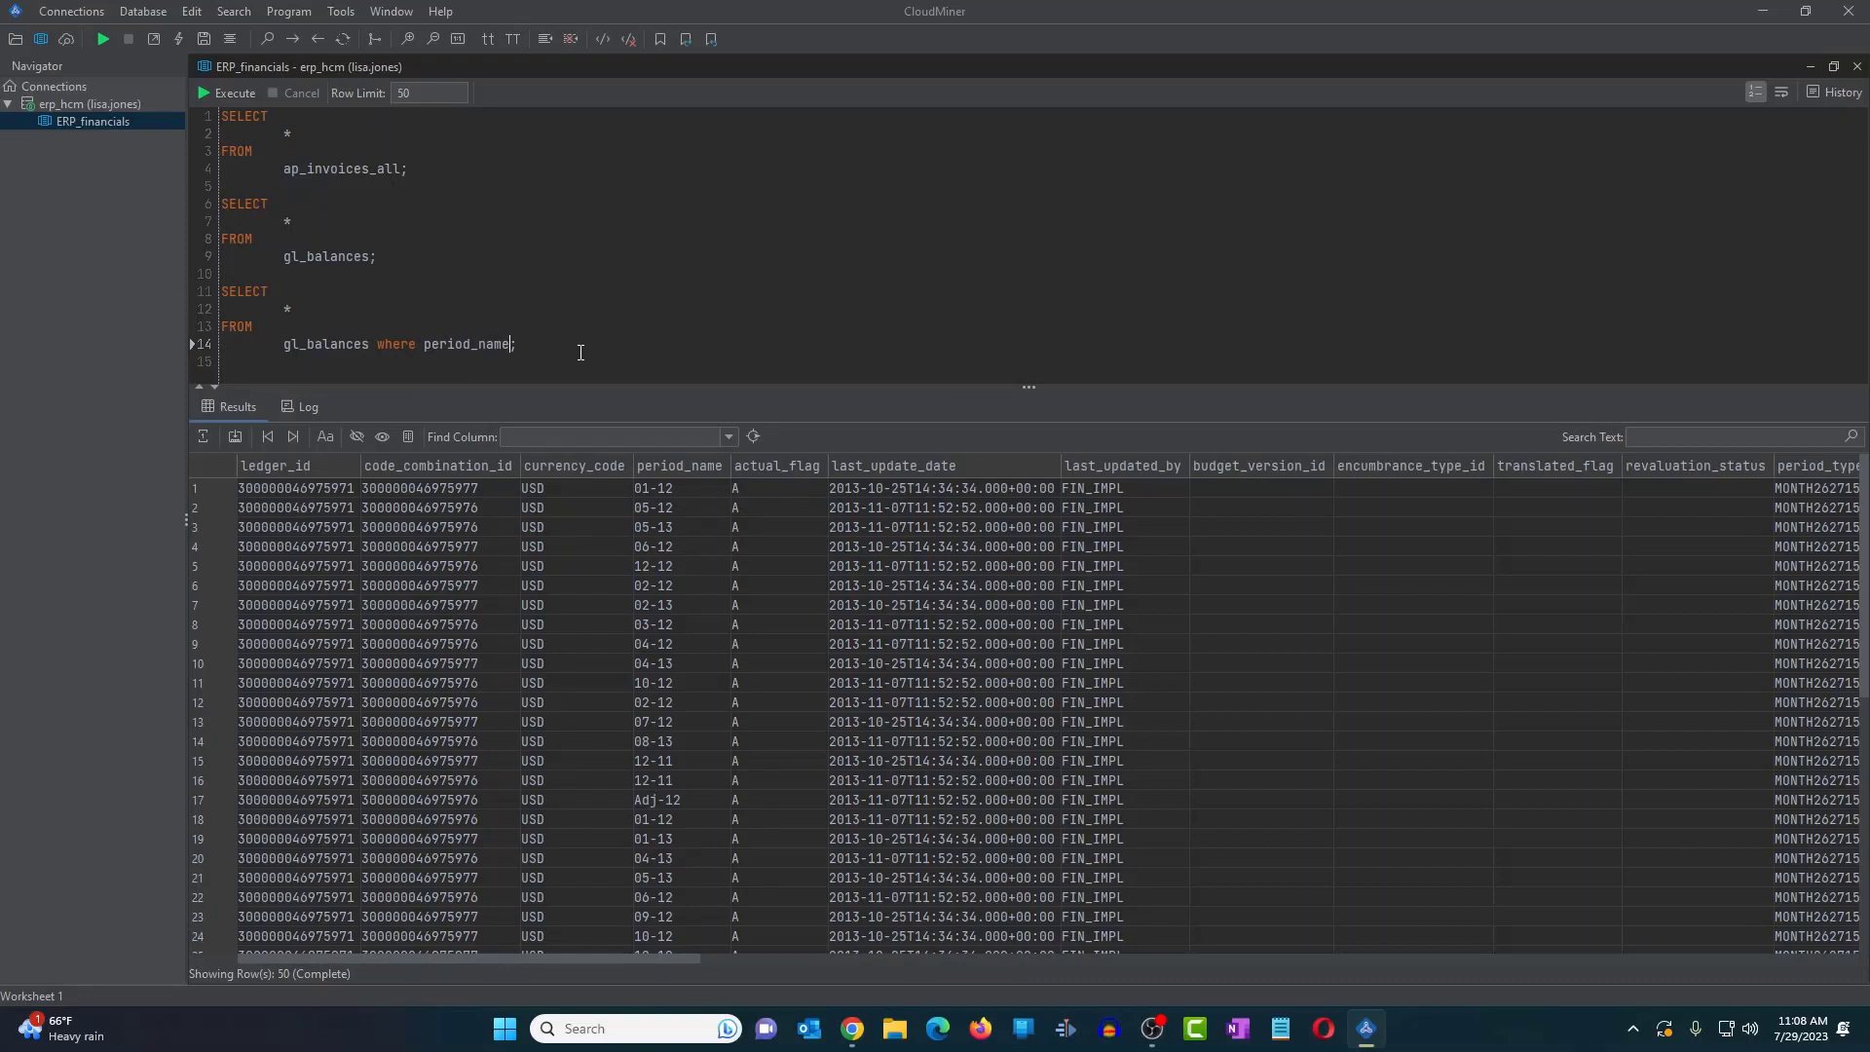
type("= '-")
key("BackSpace")
type("01-12'")
- Format the filtered query onto separate SELECT, FROM and WHERE lines, then select it
left_click_drag(601, 343, 220, 290)
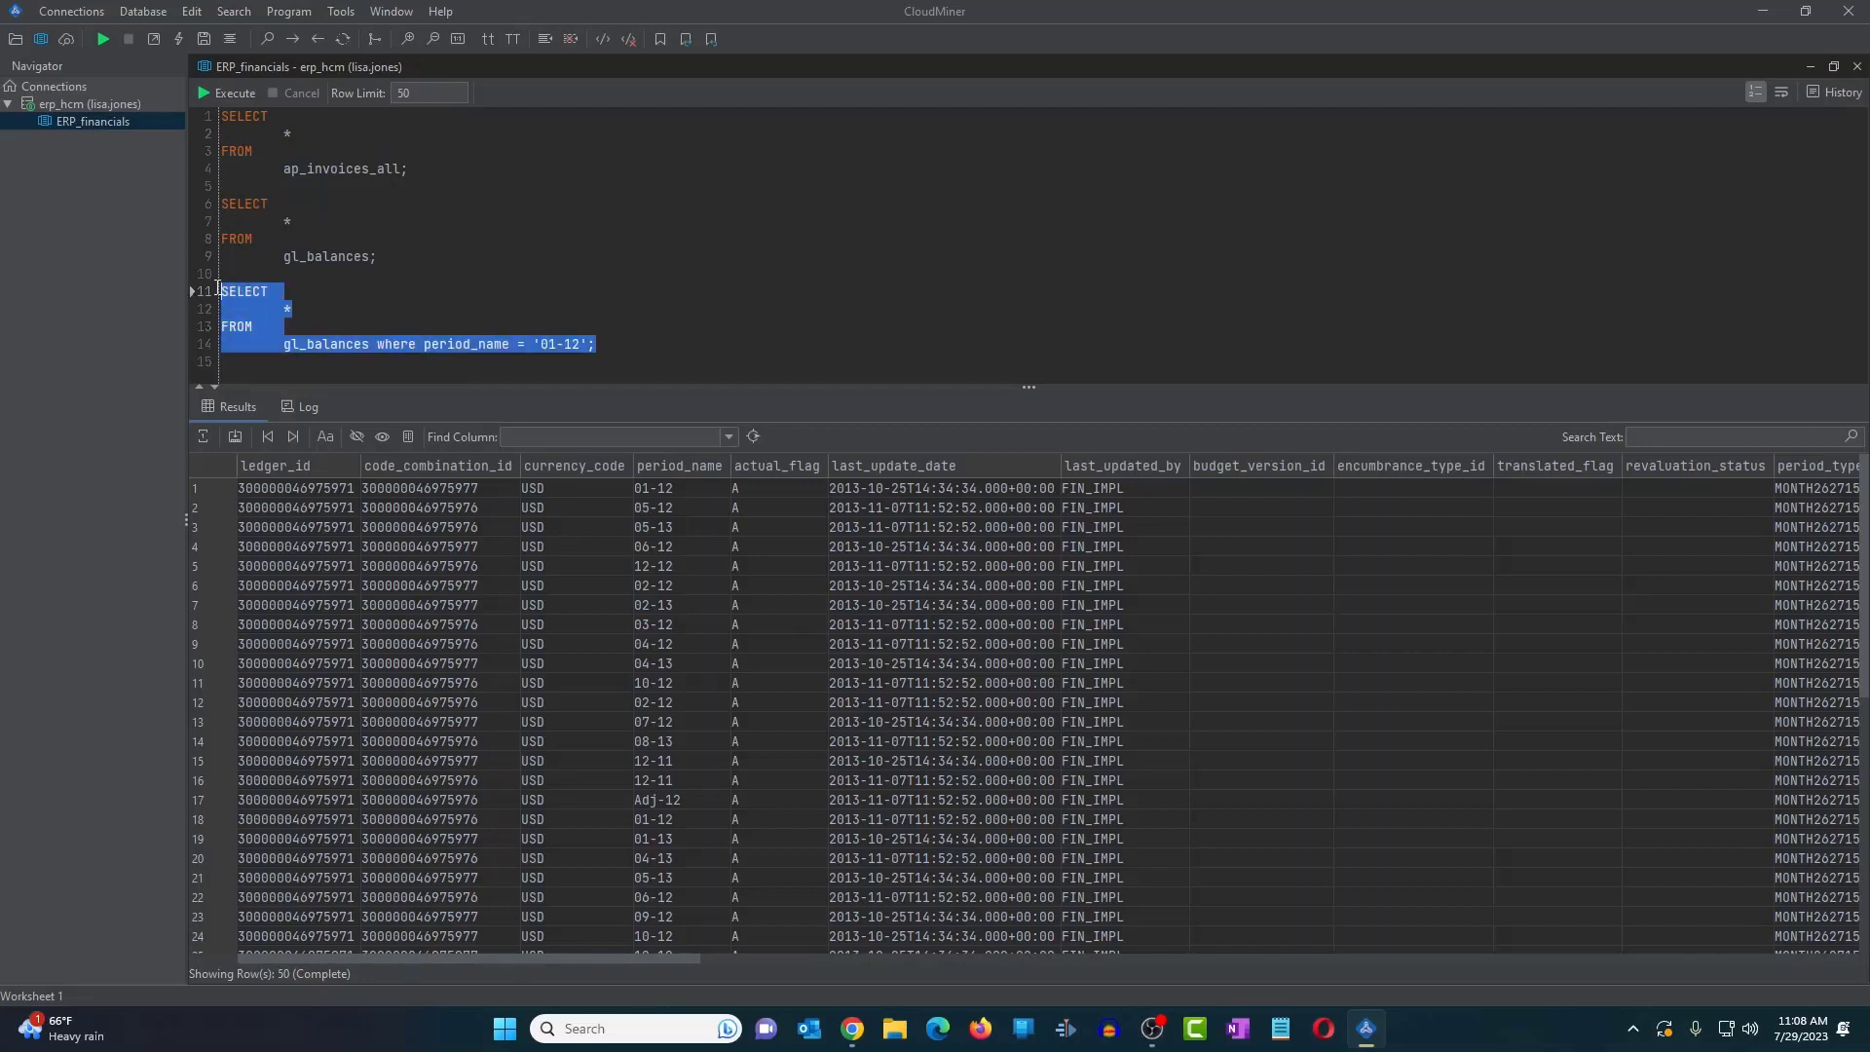
left_click(288, 11)
left_click(341, 179)
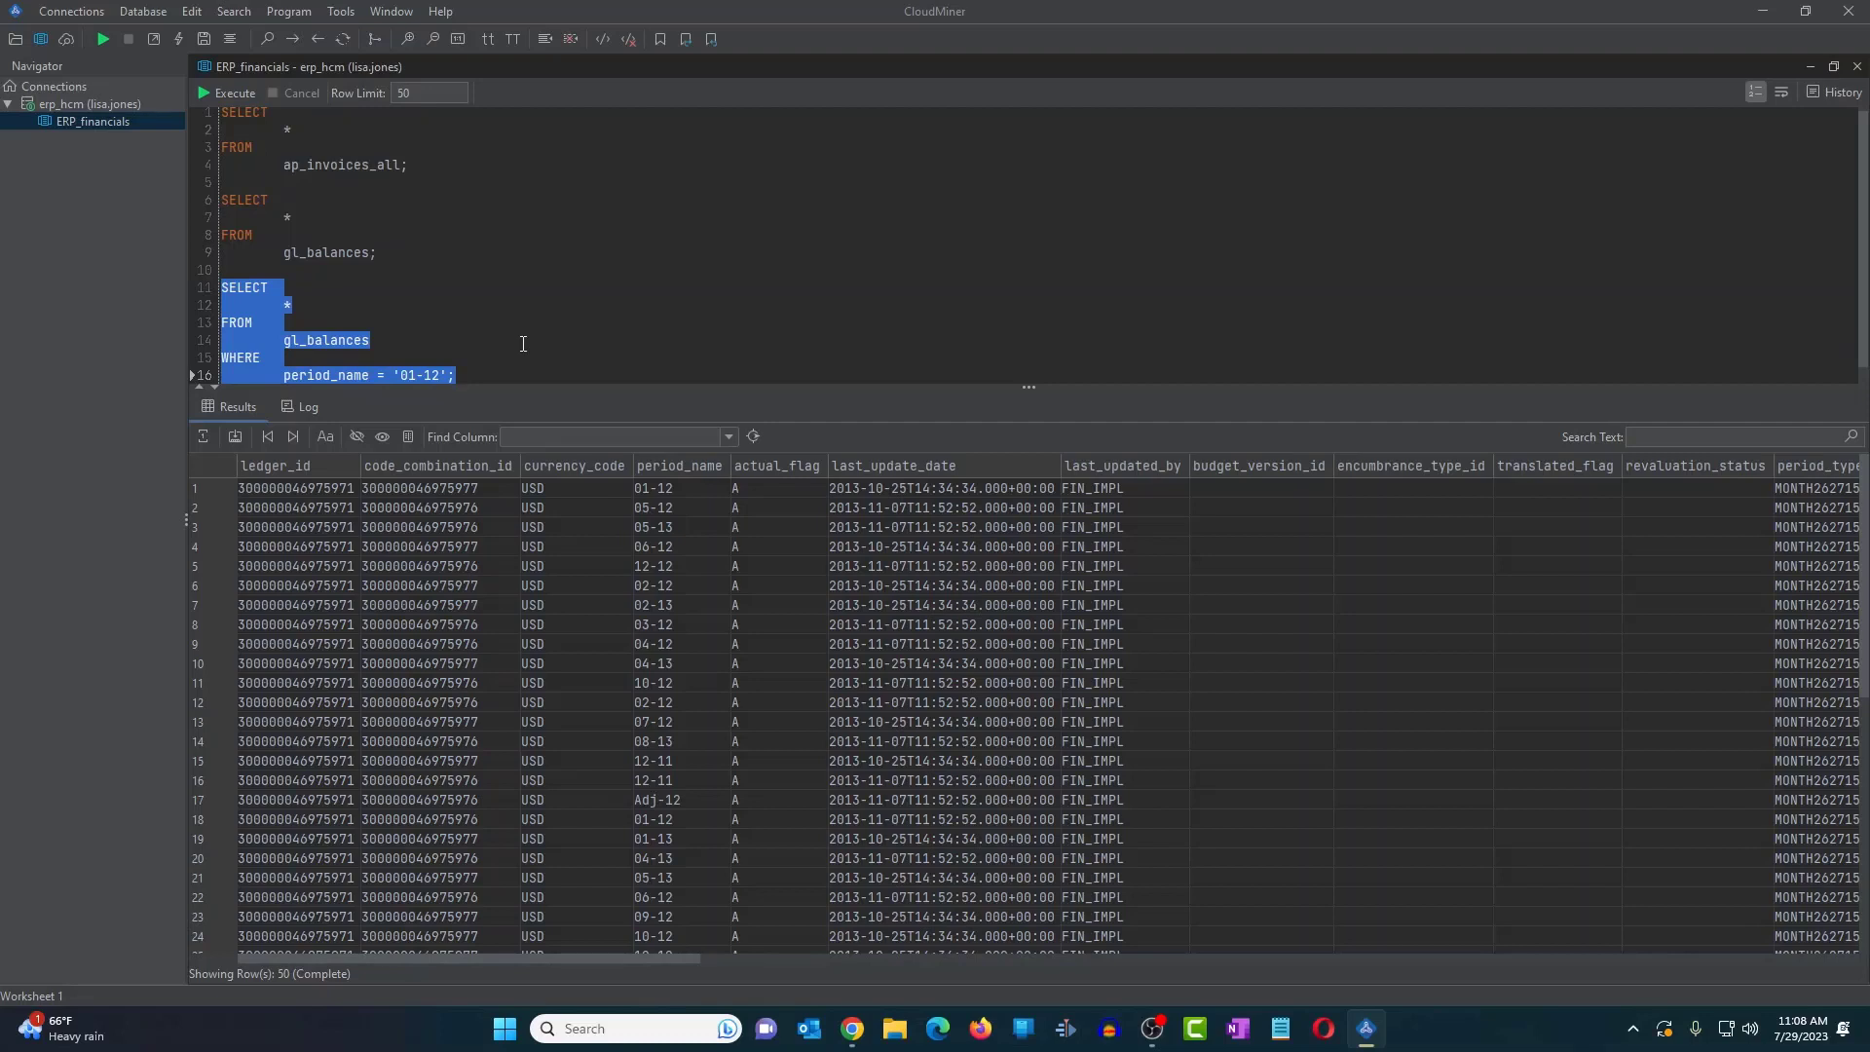
scroll(523, 343, "down", 1)
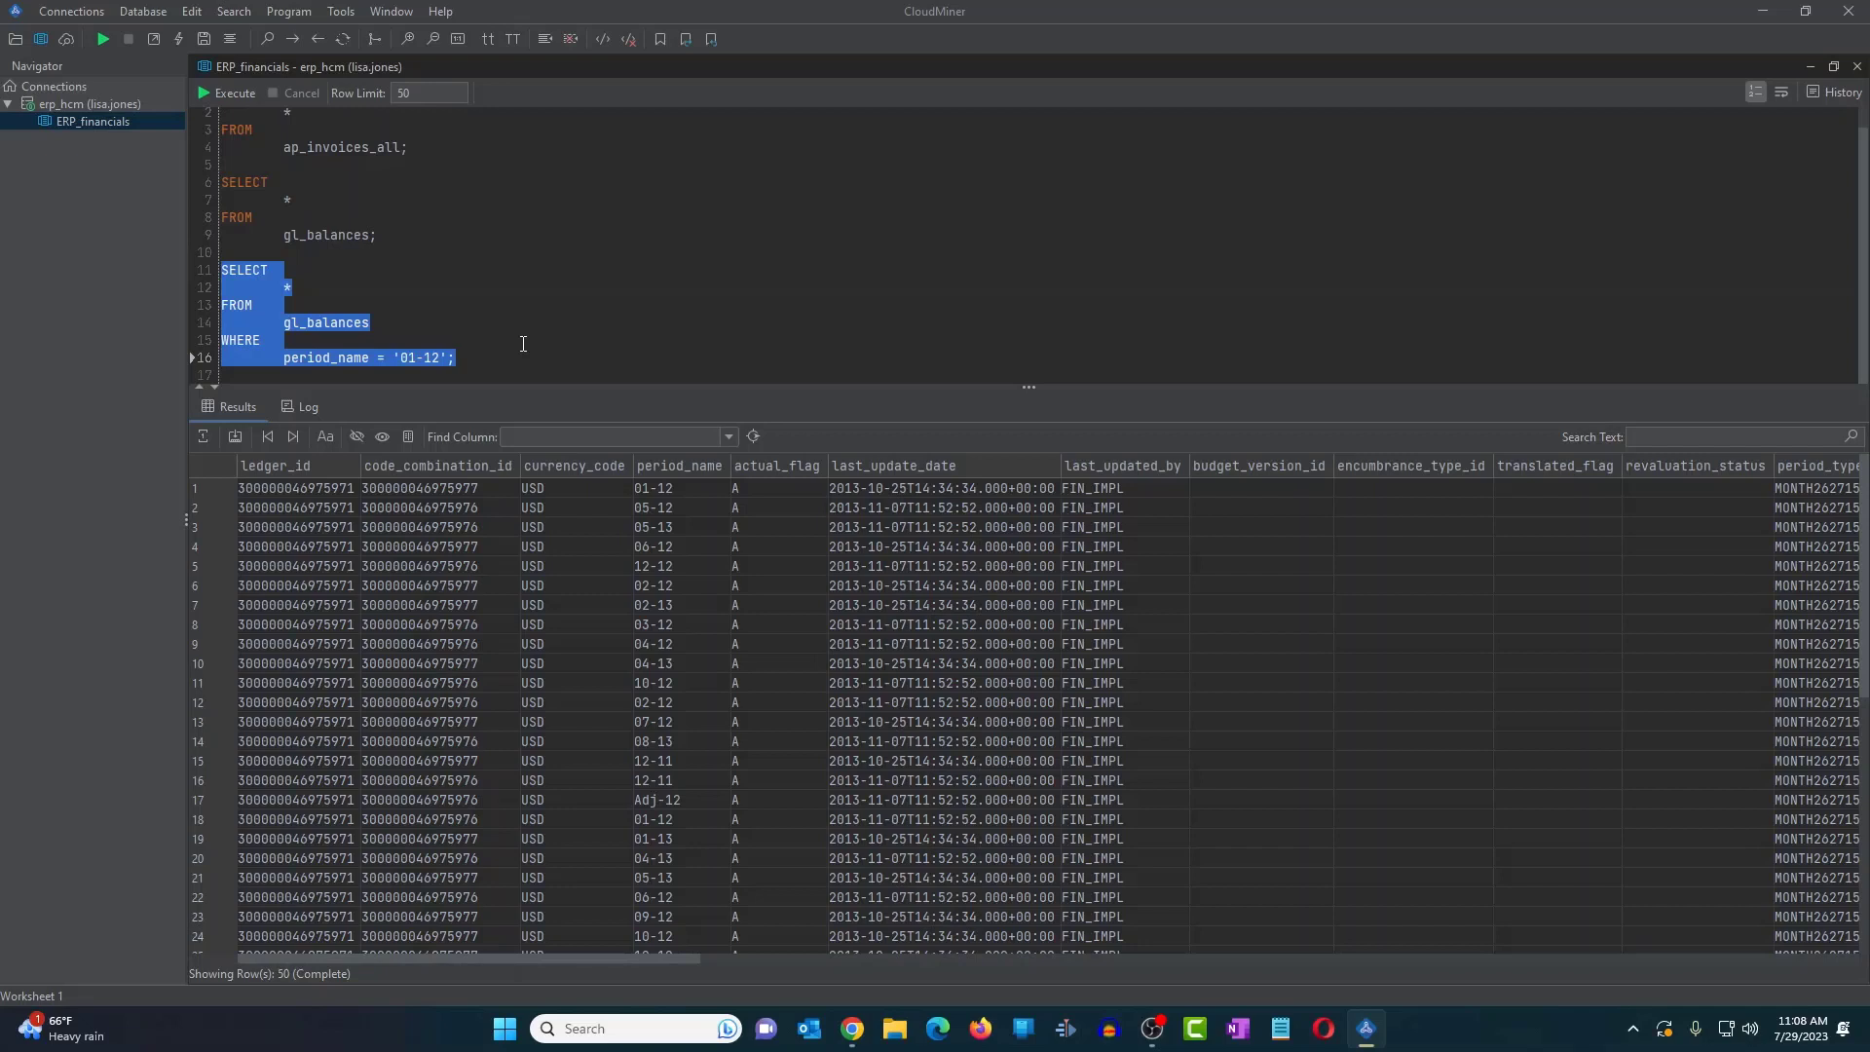
left_click(402, 335)
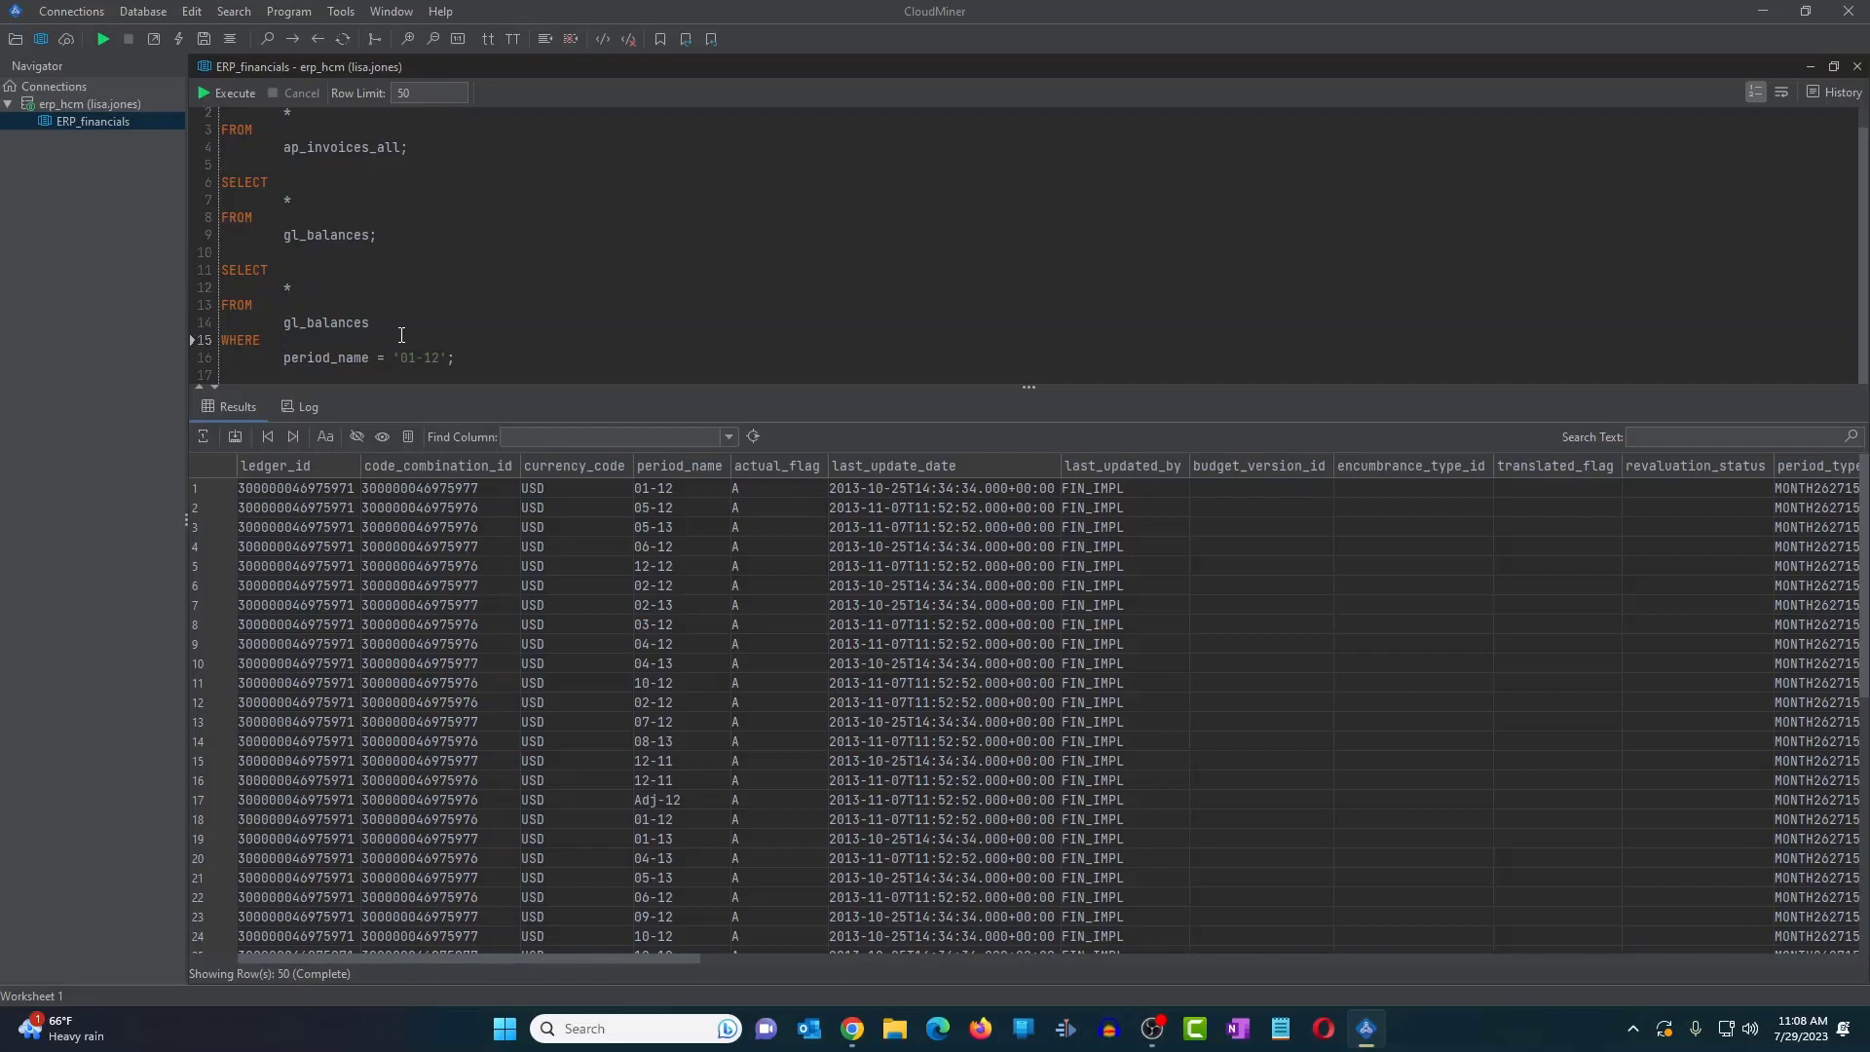
left_click_drag(456, 357, 226, 280)
- Run the period 01-12 gl_balances query (50 rows) and display its execution log
left_click(205, 96)
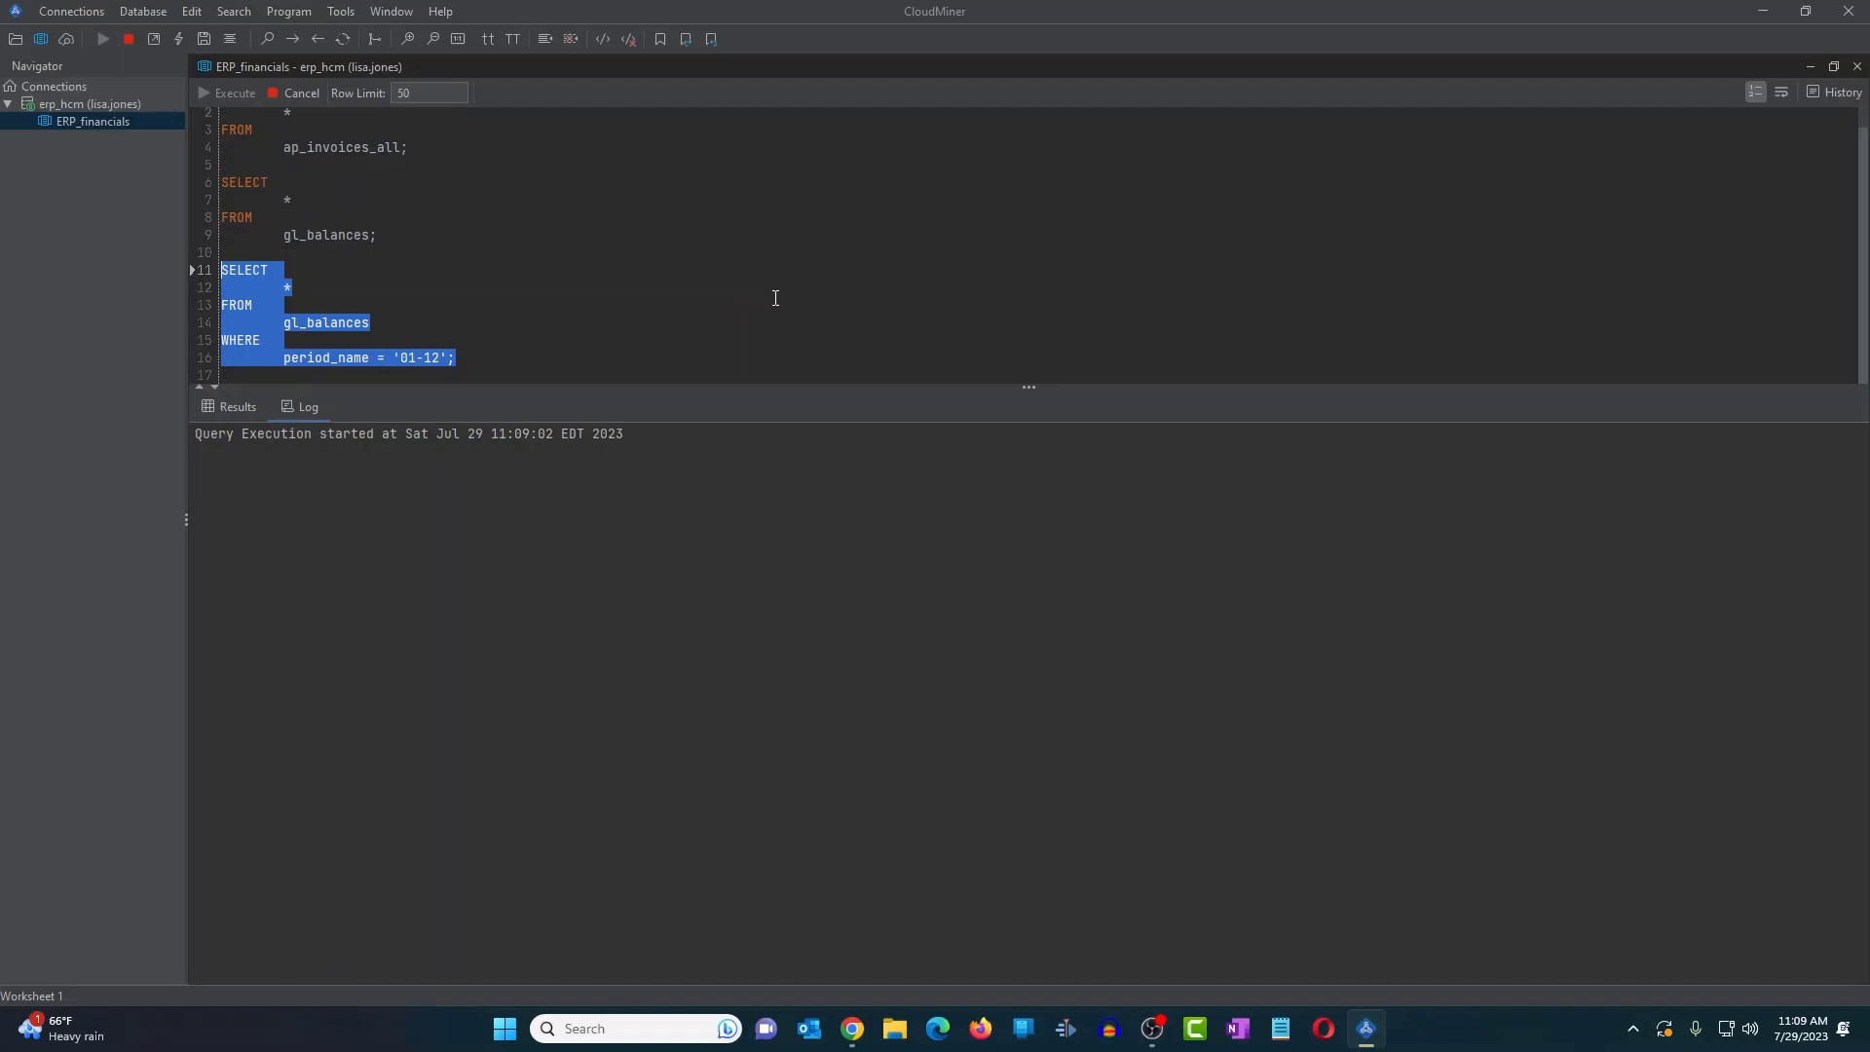
scroll(791, 657, "down", 8)
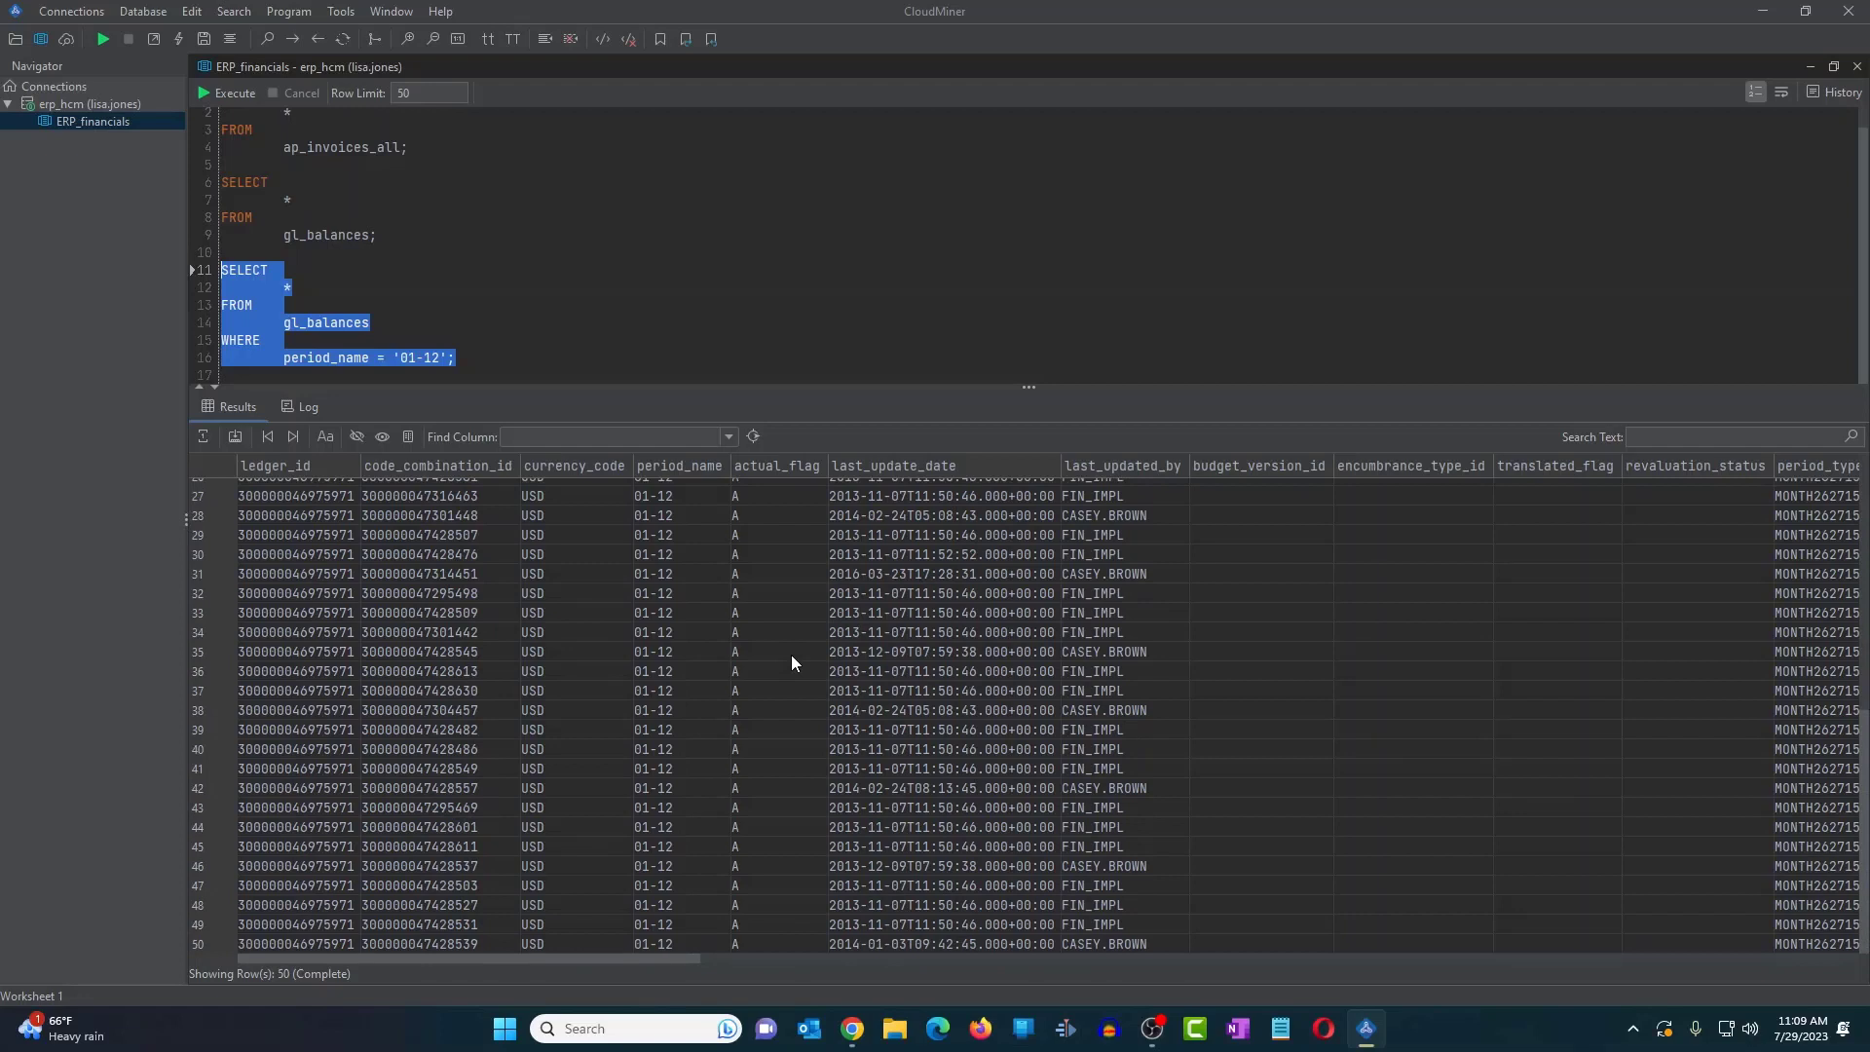
left_click(234, 436)
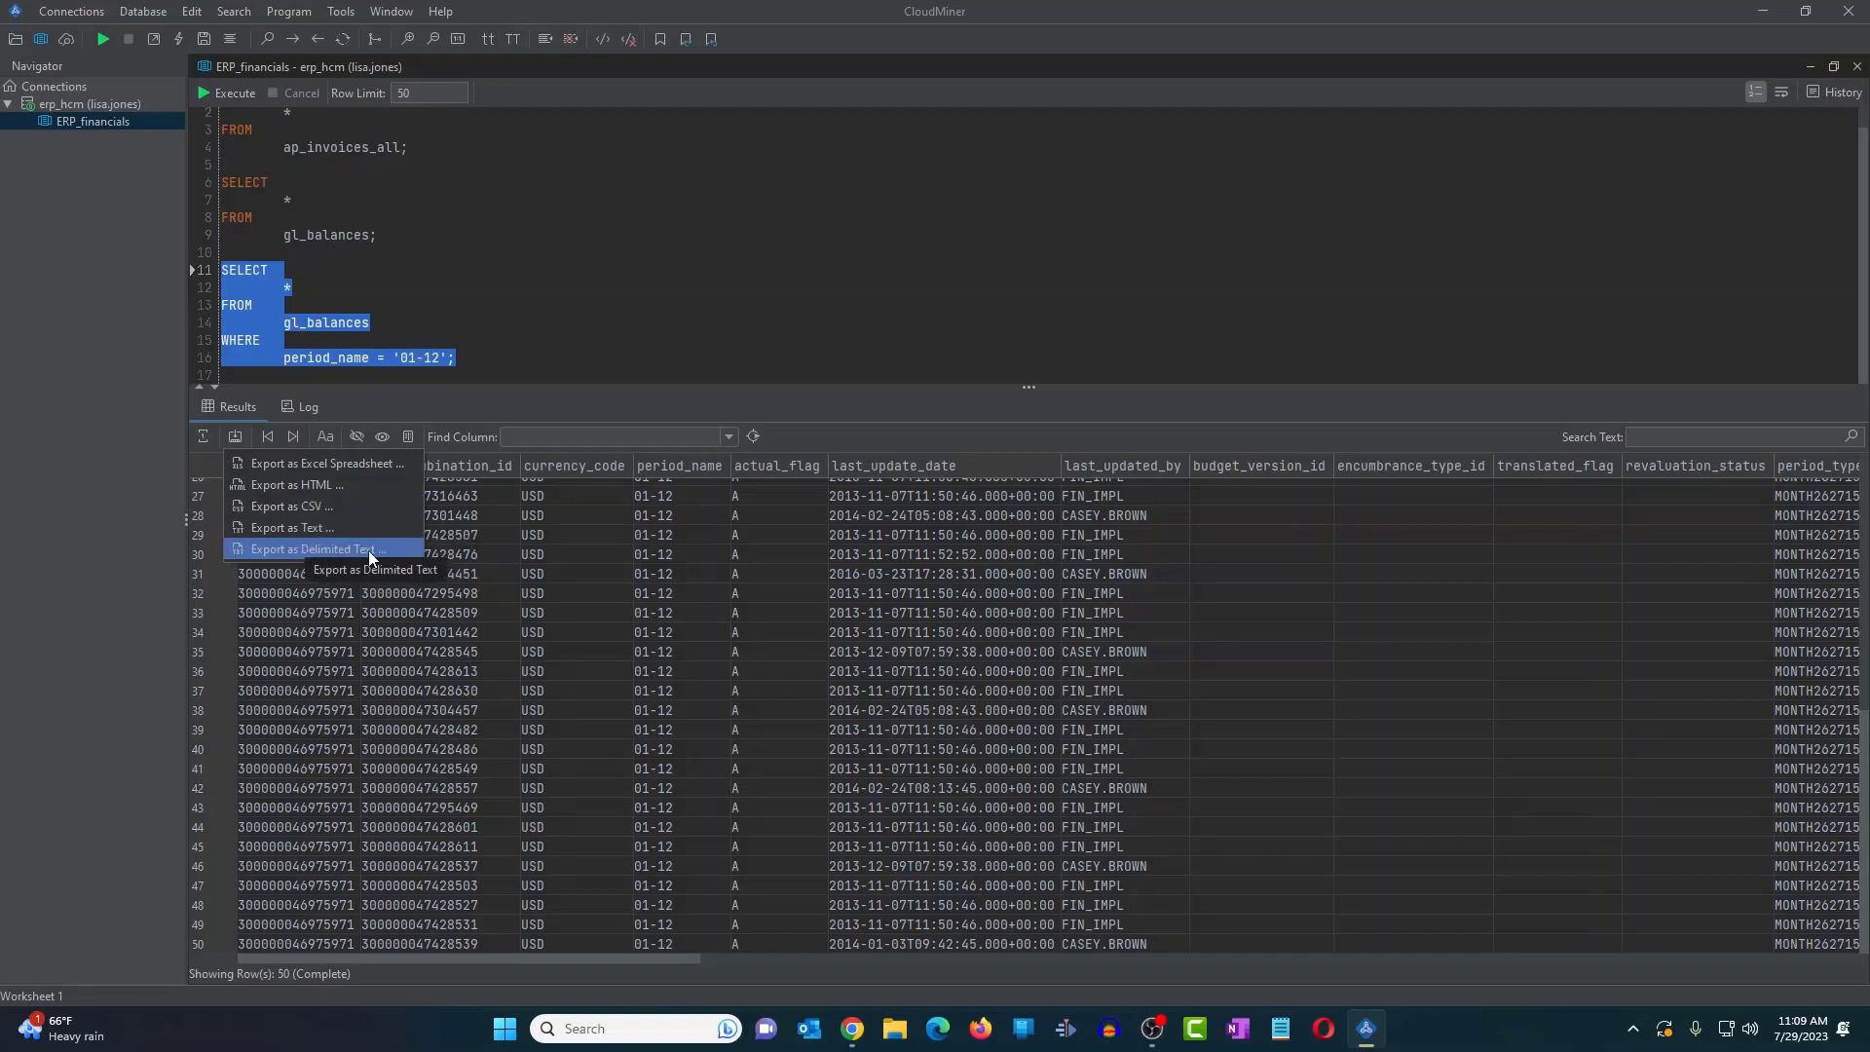
left_click(705, 265)
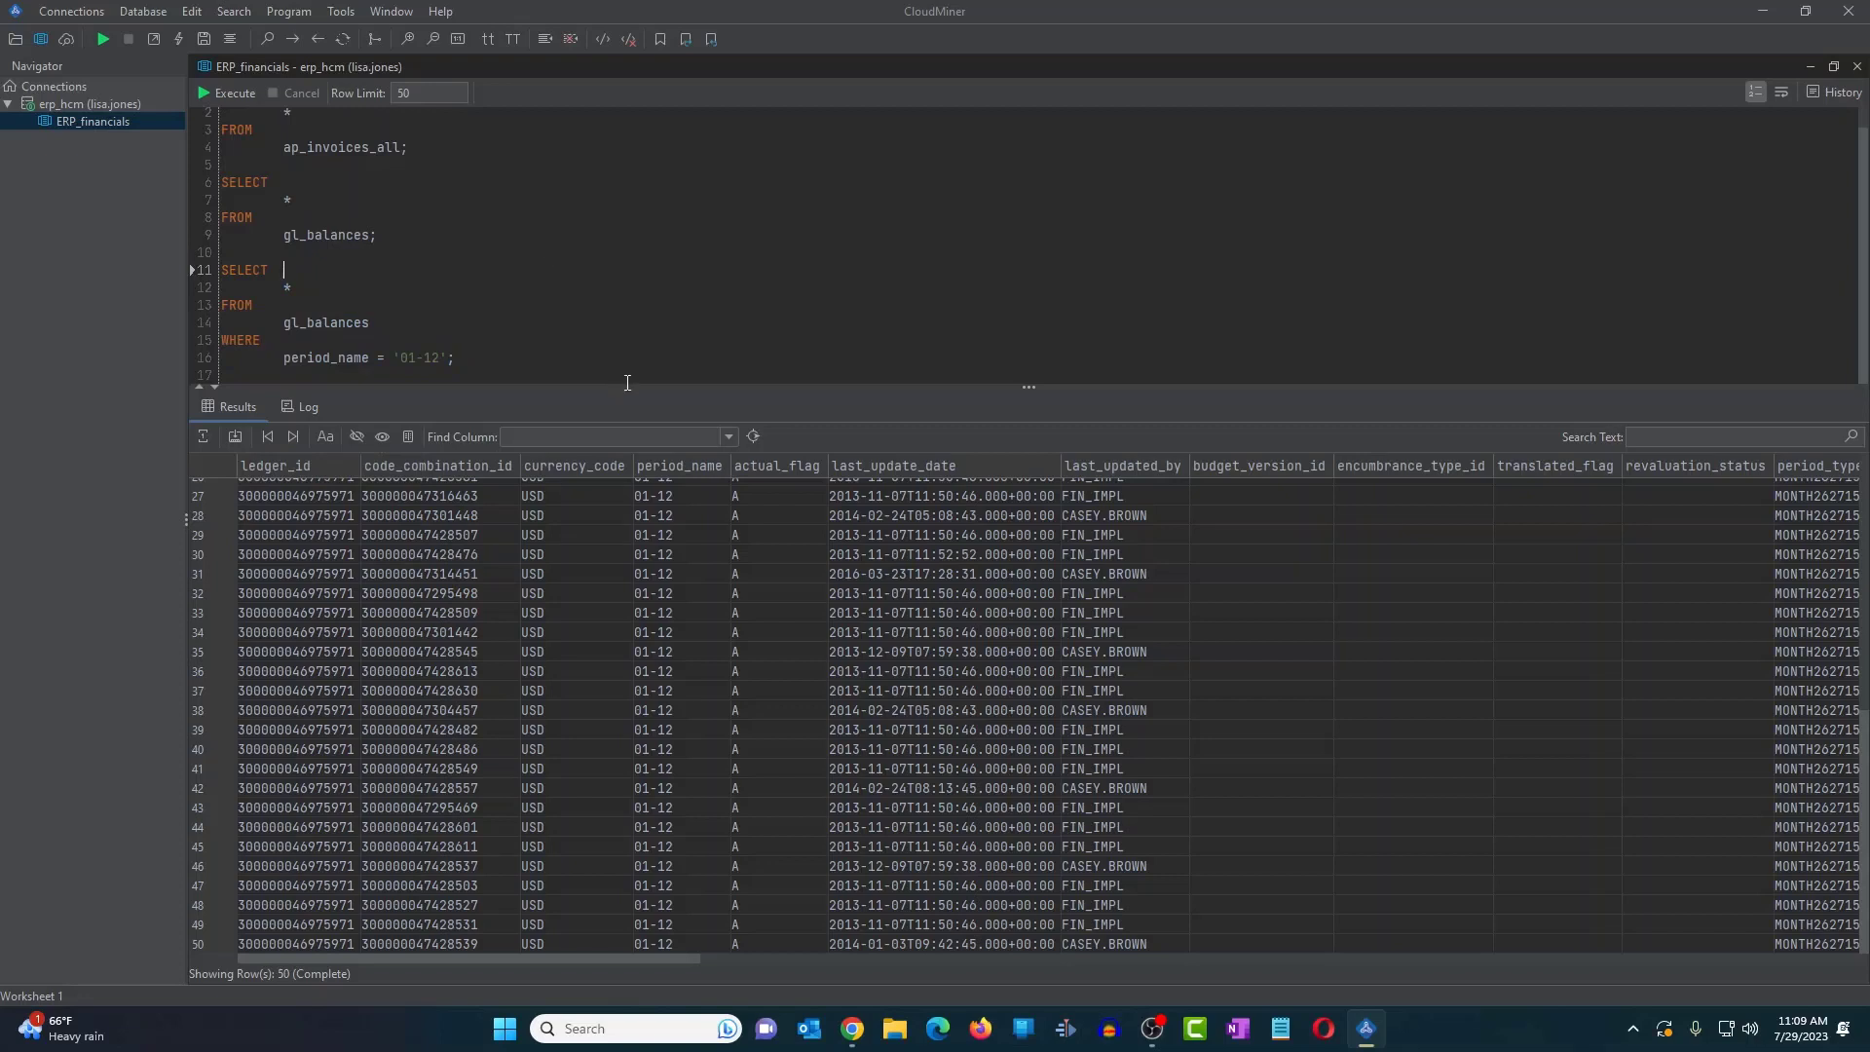
left_click_drag(628, 387, 628, 425)
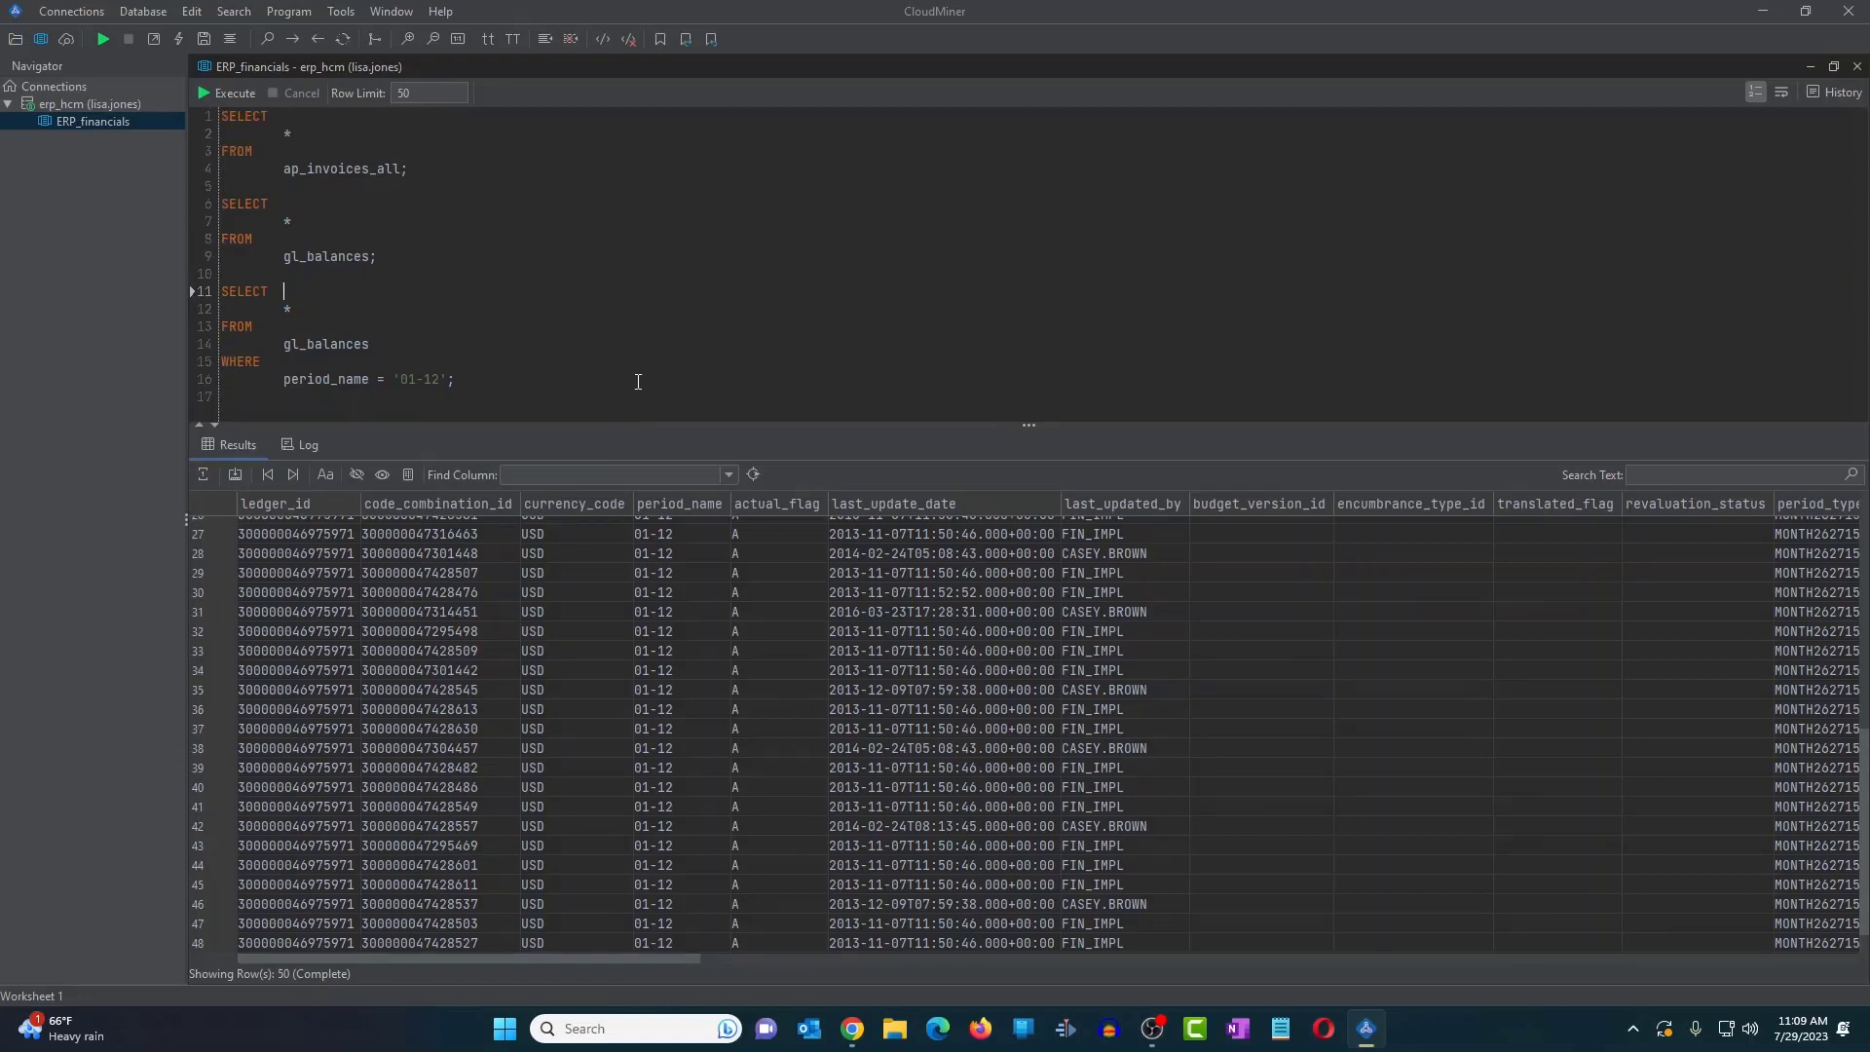
left_click(311, 445)
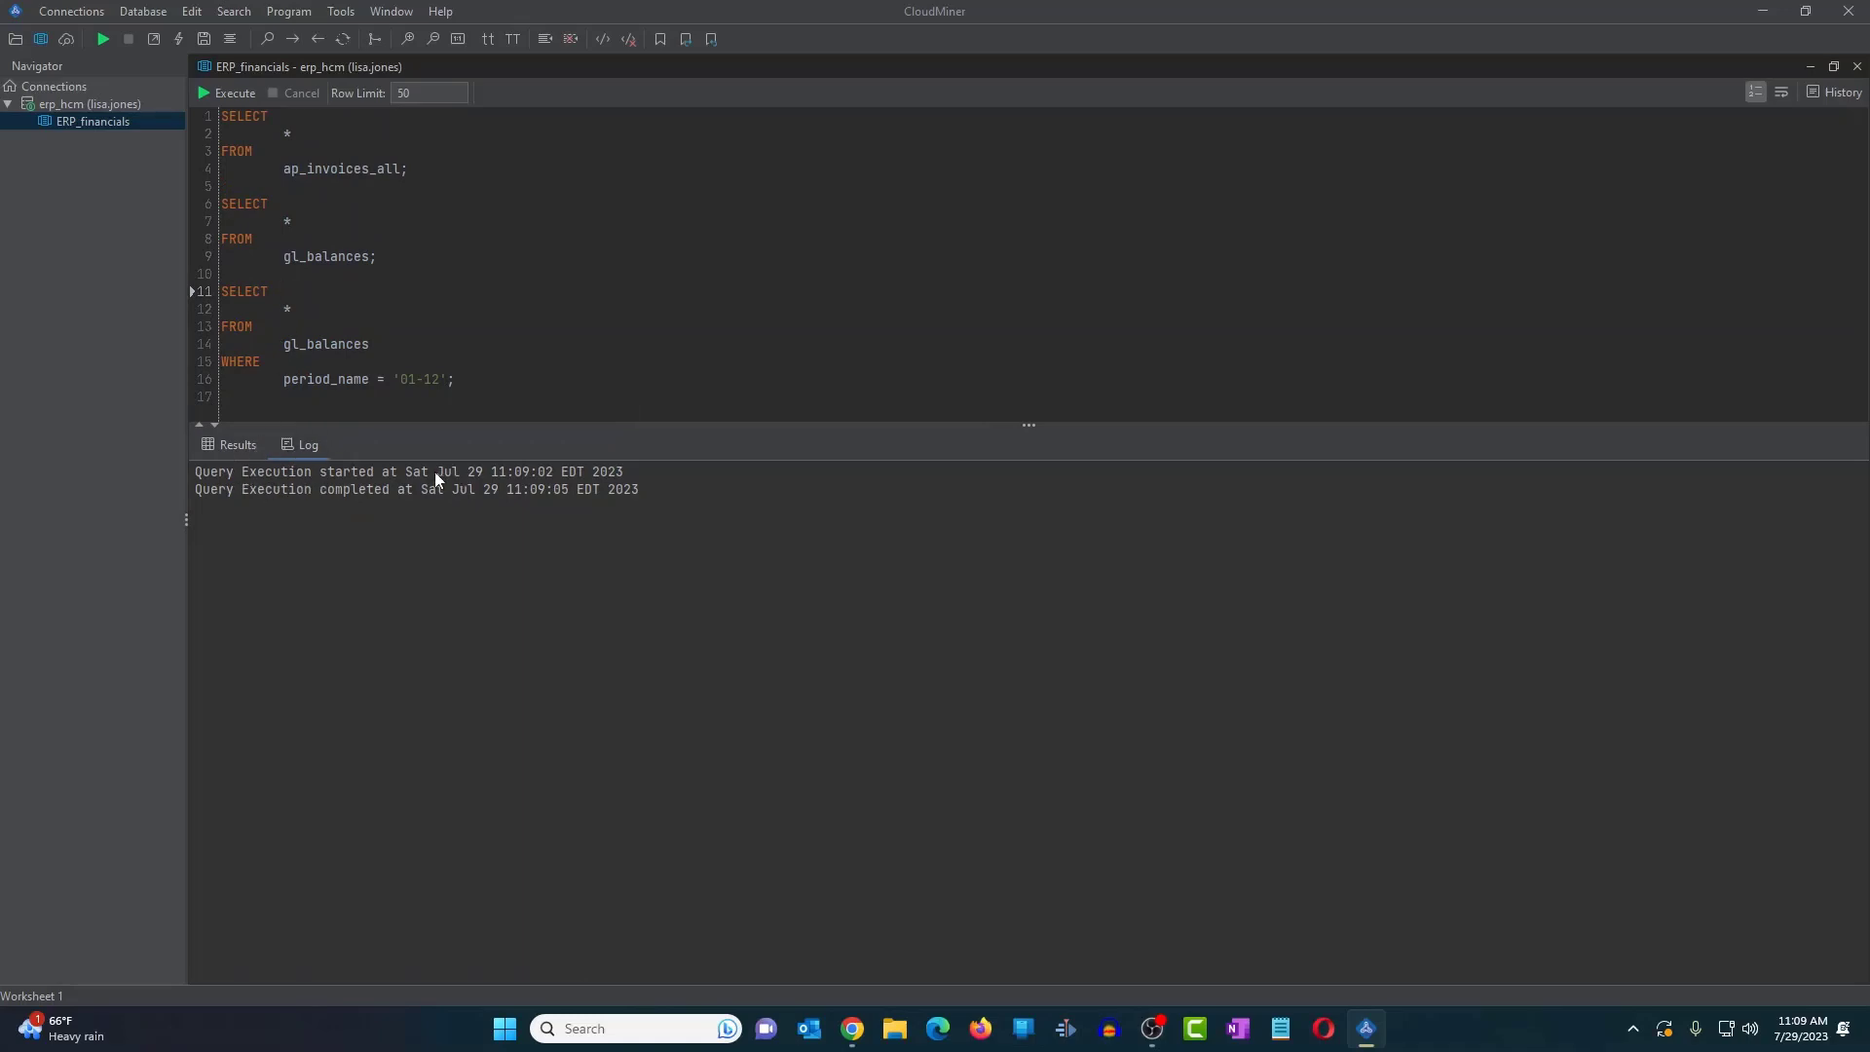
- Create a new SQL worksheet for the erp_hcm connection
left_click(110, 108)
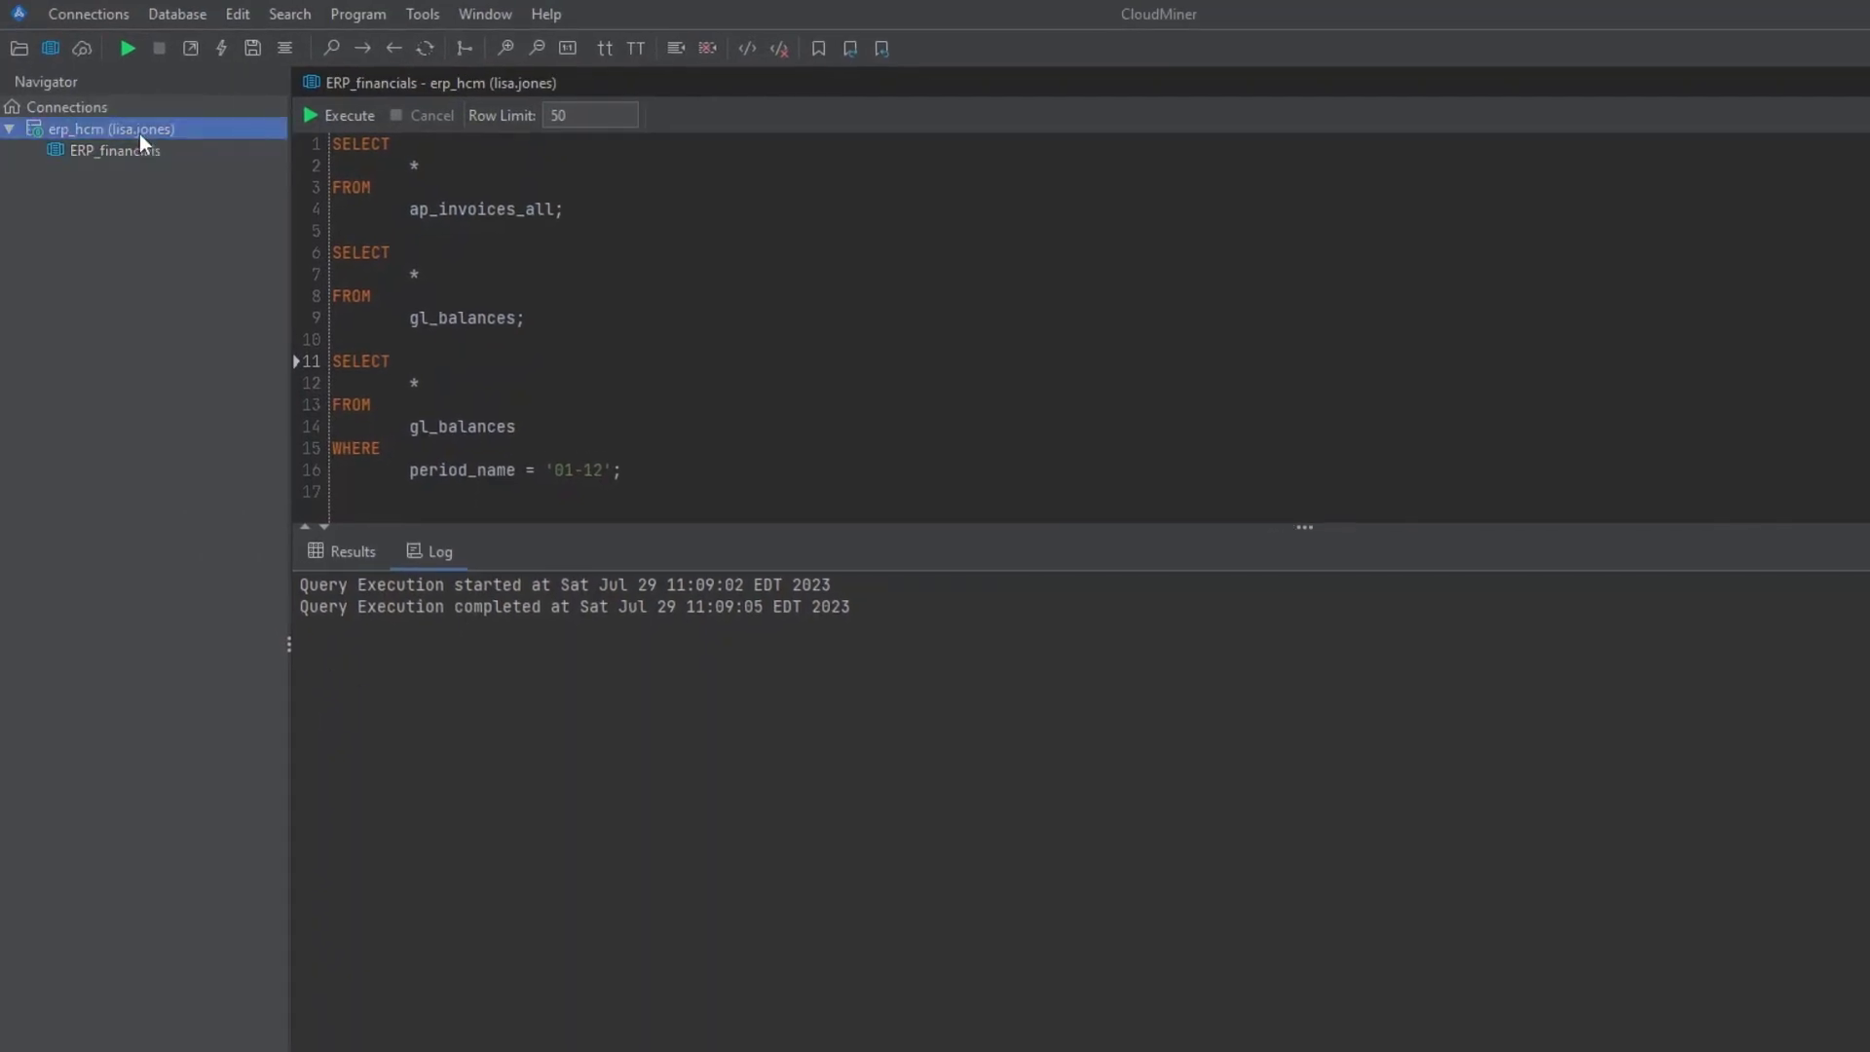
right_click(141, 142)
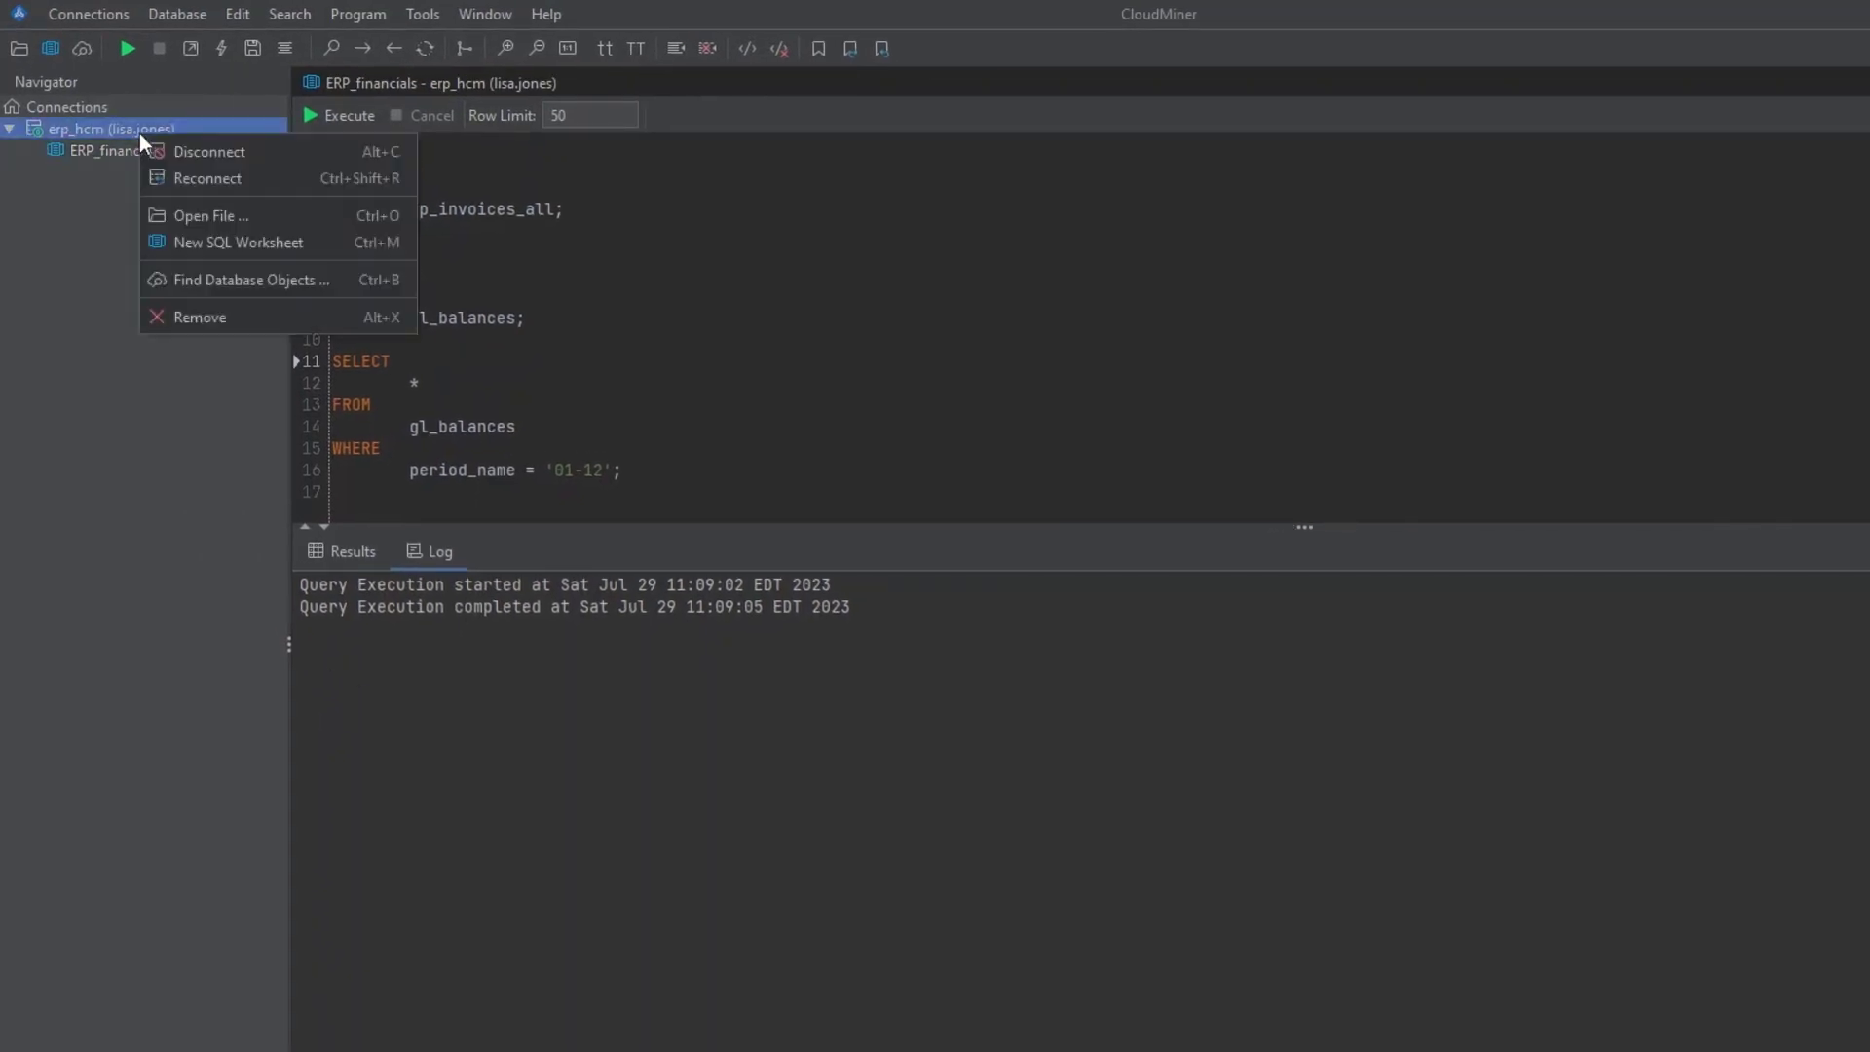
left_click(224, 246)
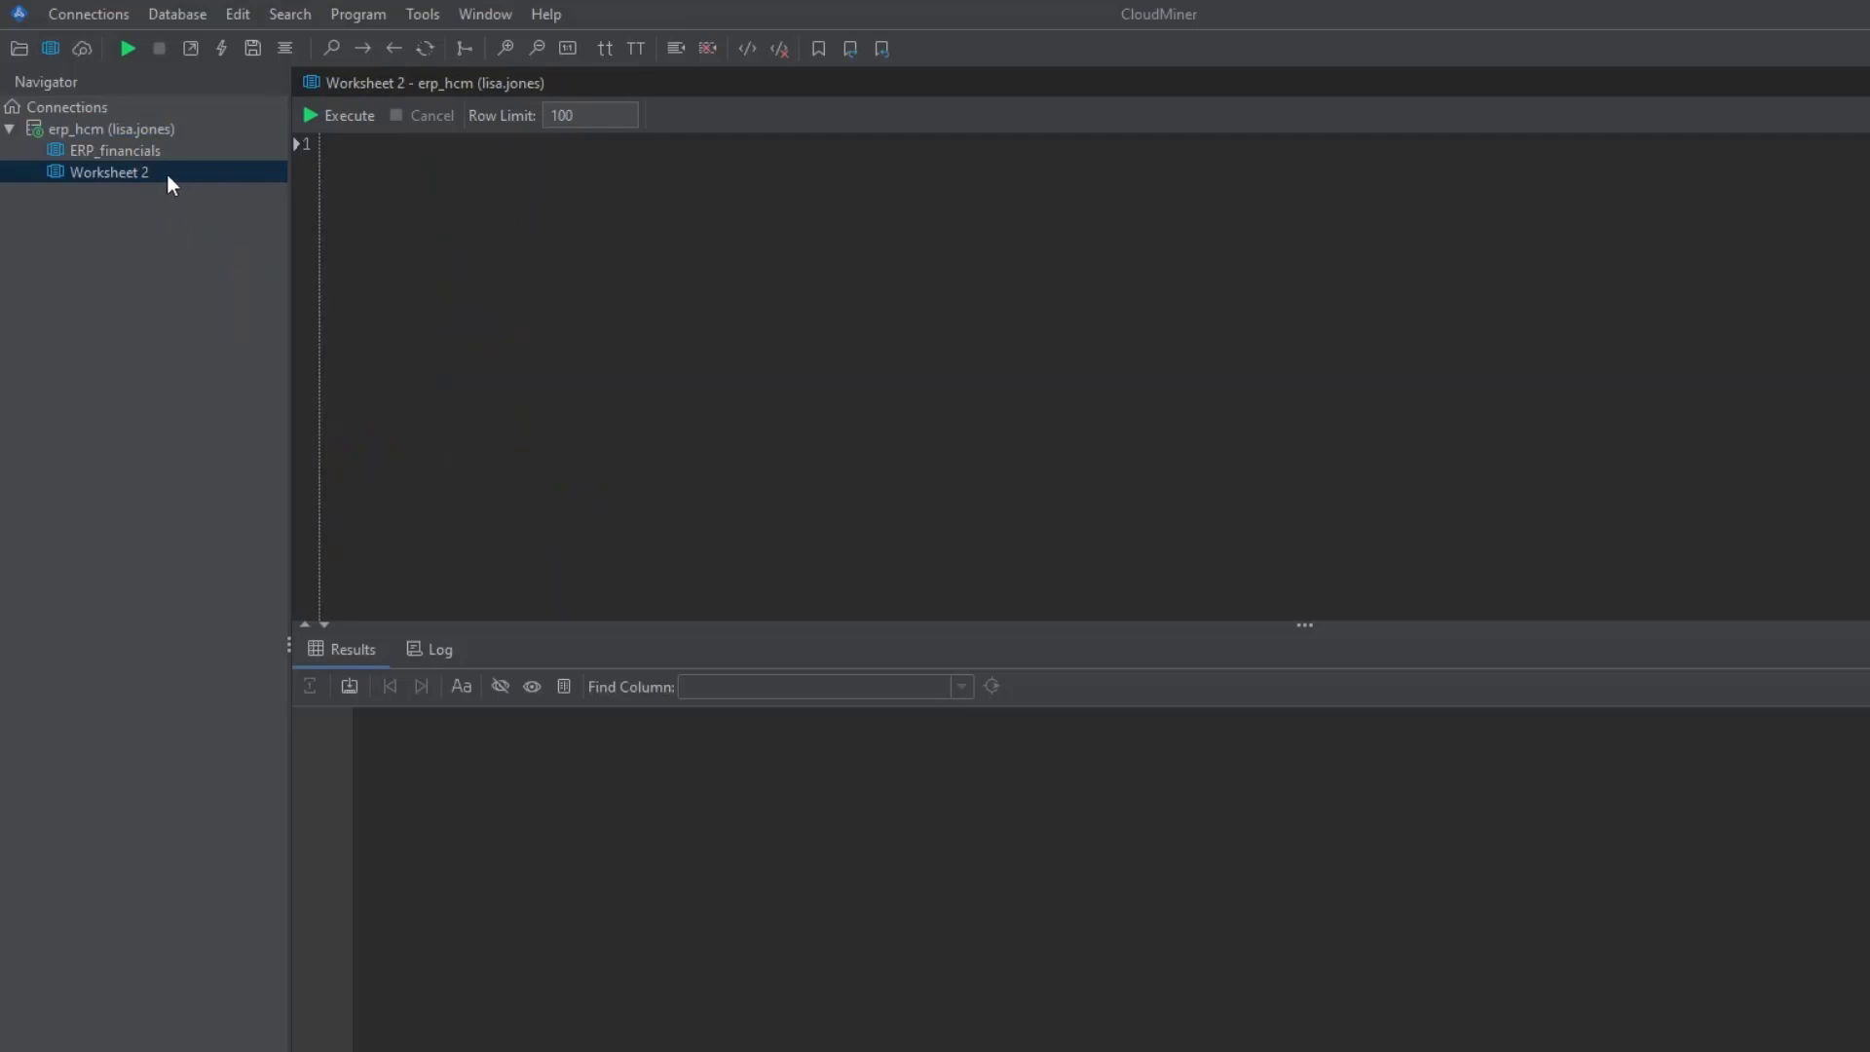
- Rename the worksheet HCM and start the query select * from per_all_people
left_click(132, 174)
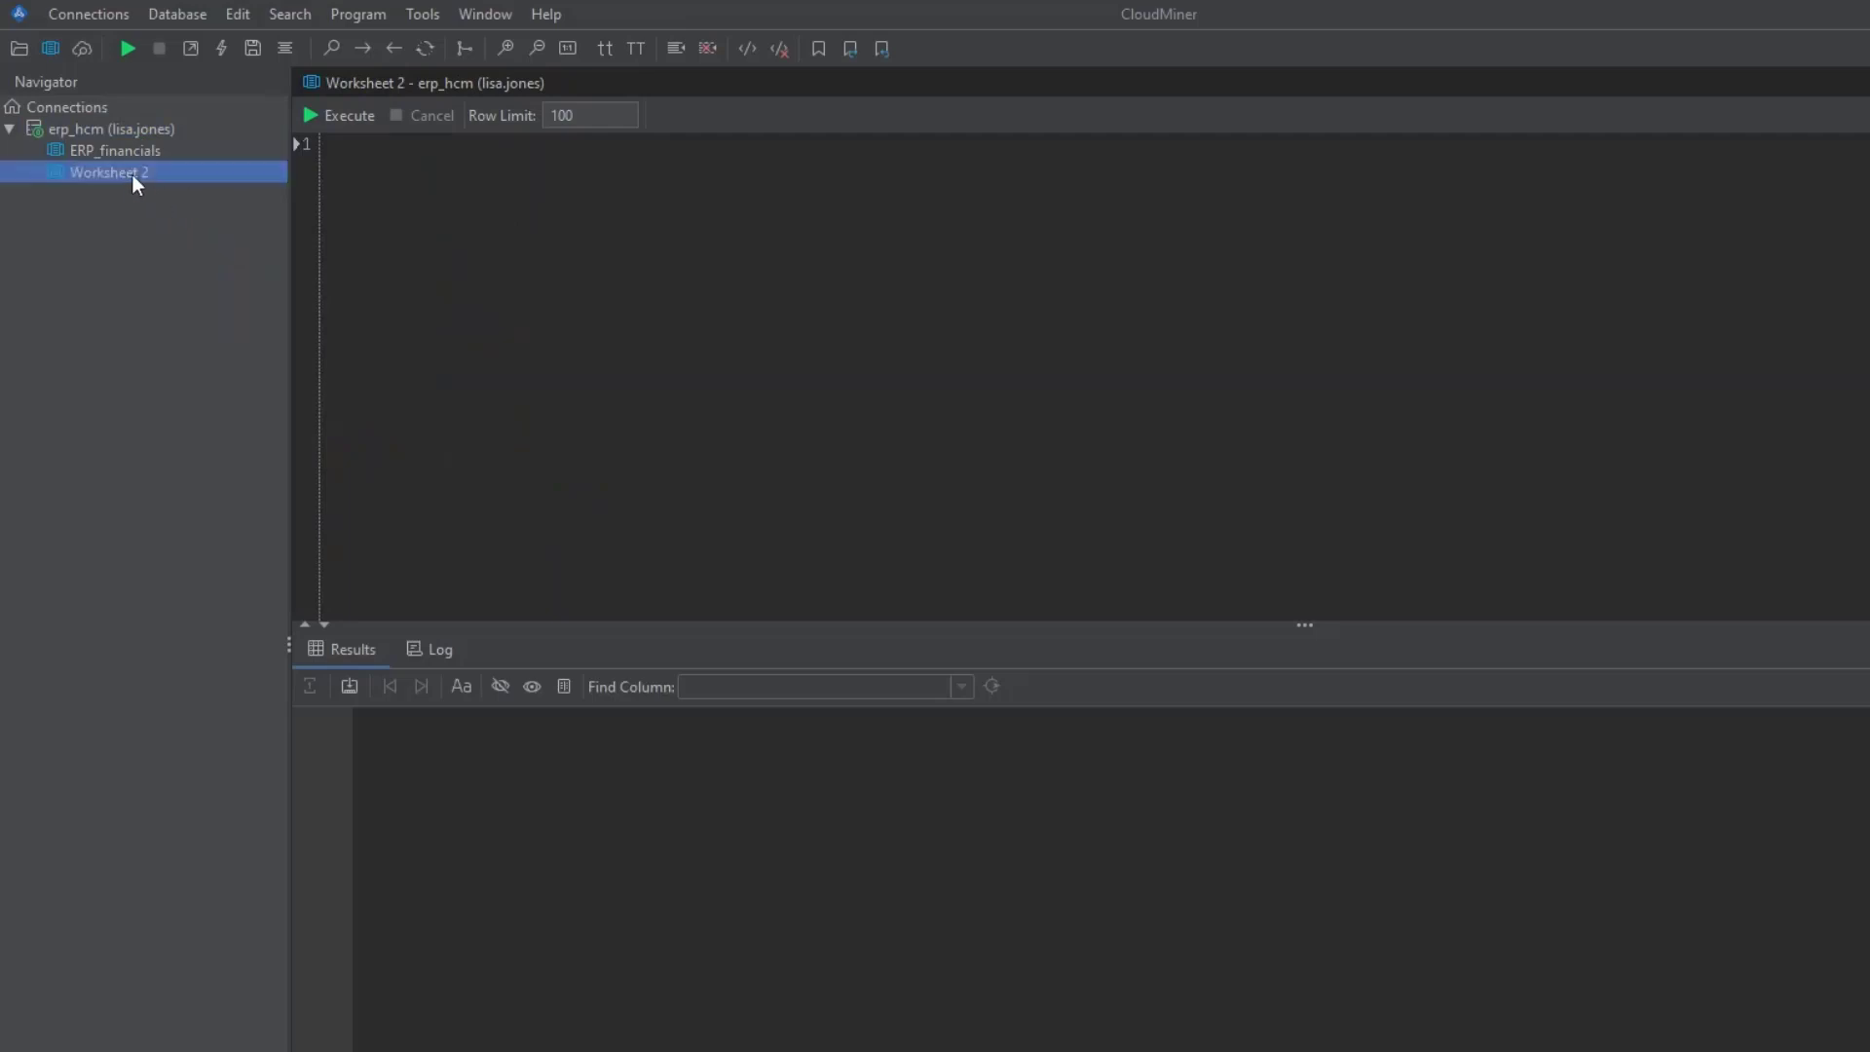
type("HCM")
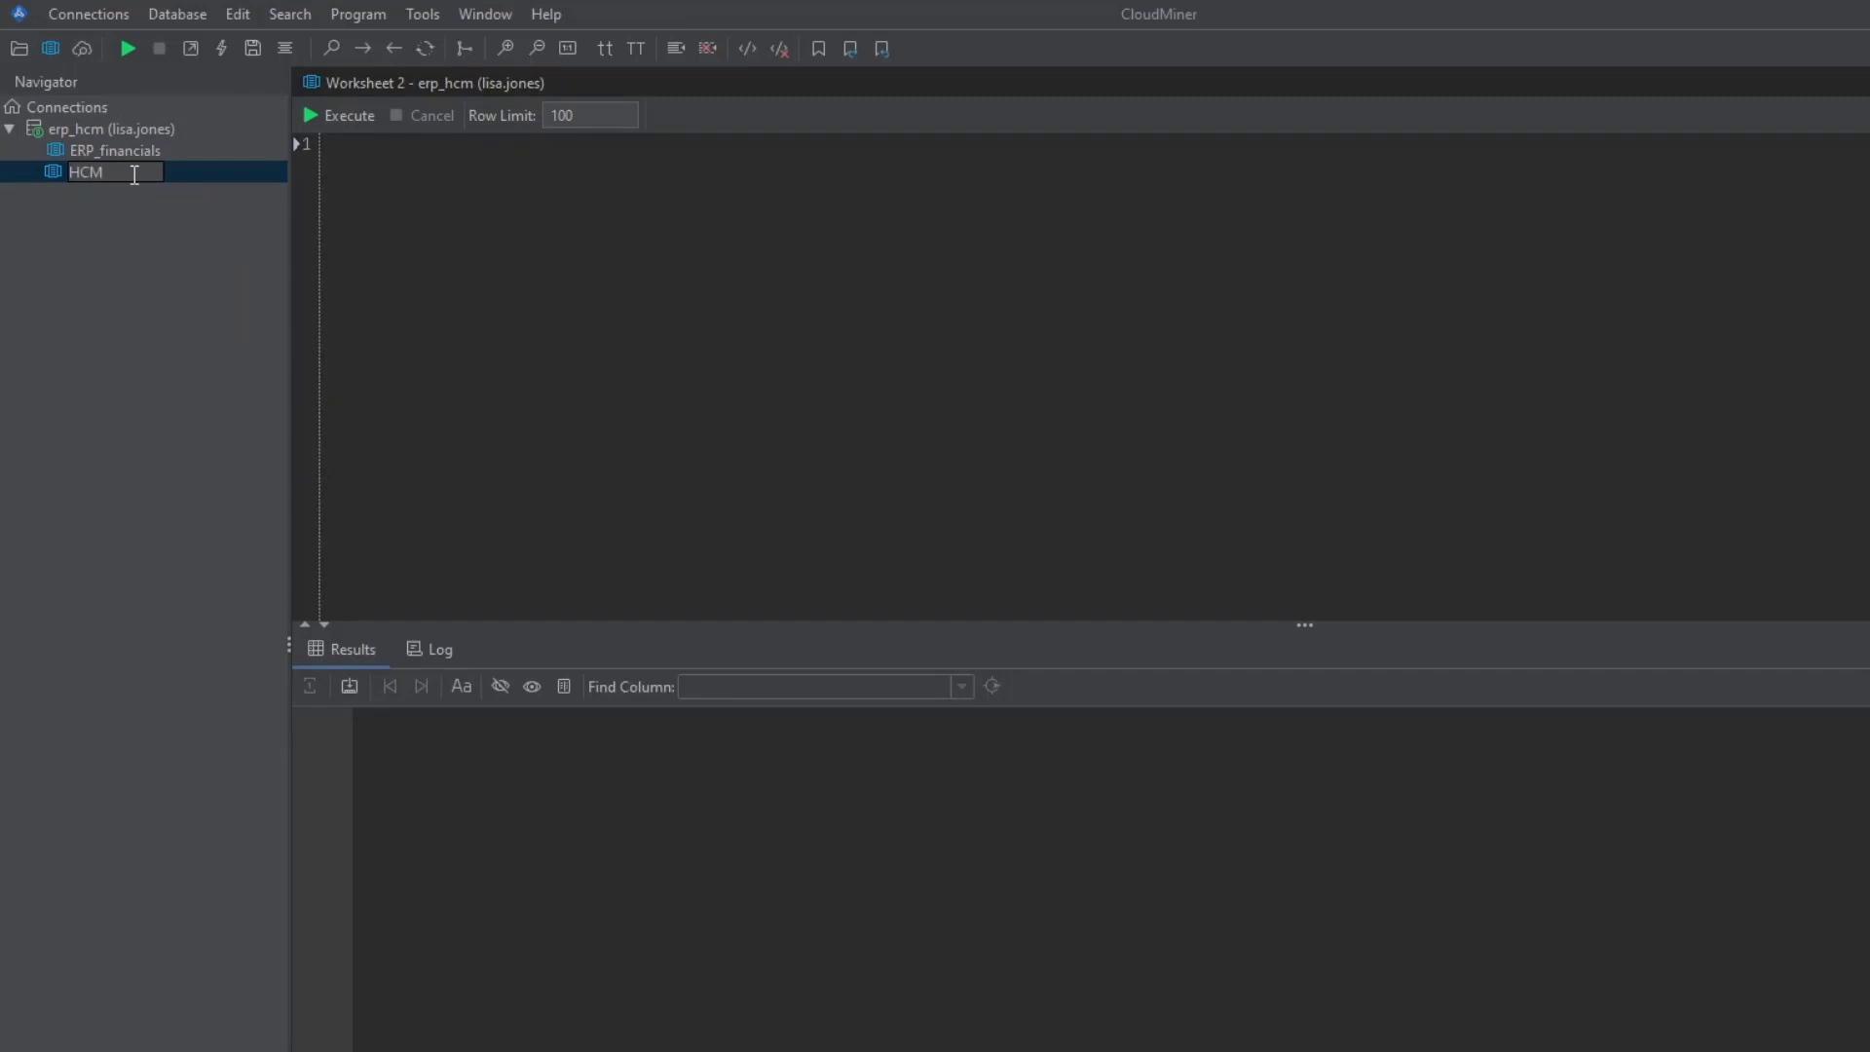
key("Return")
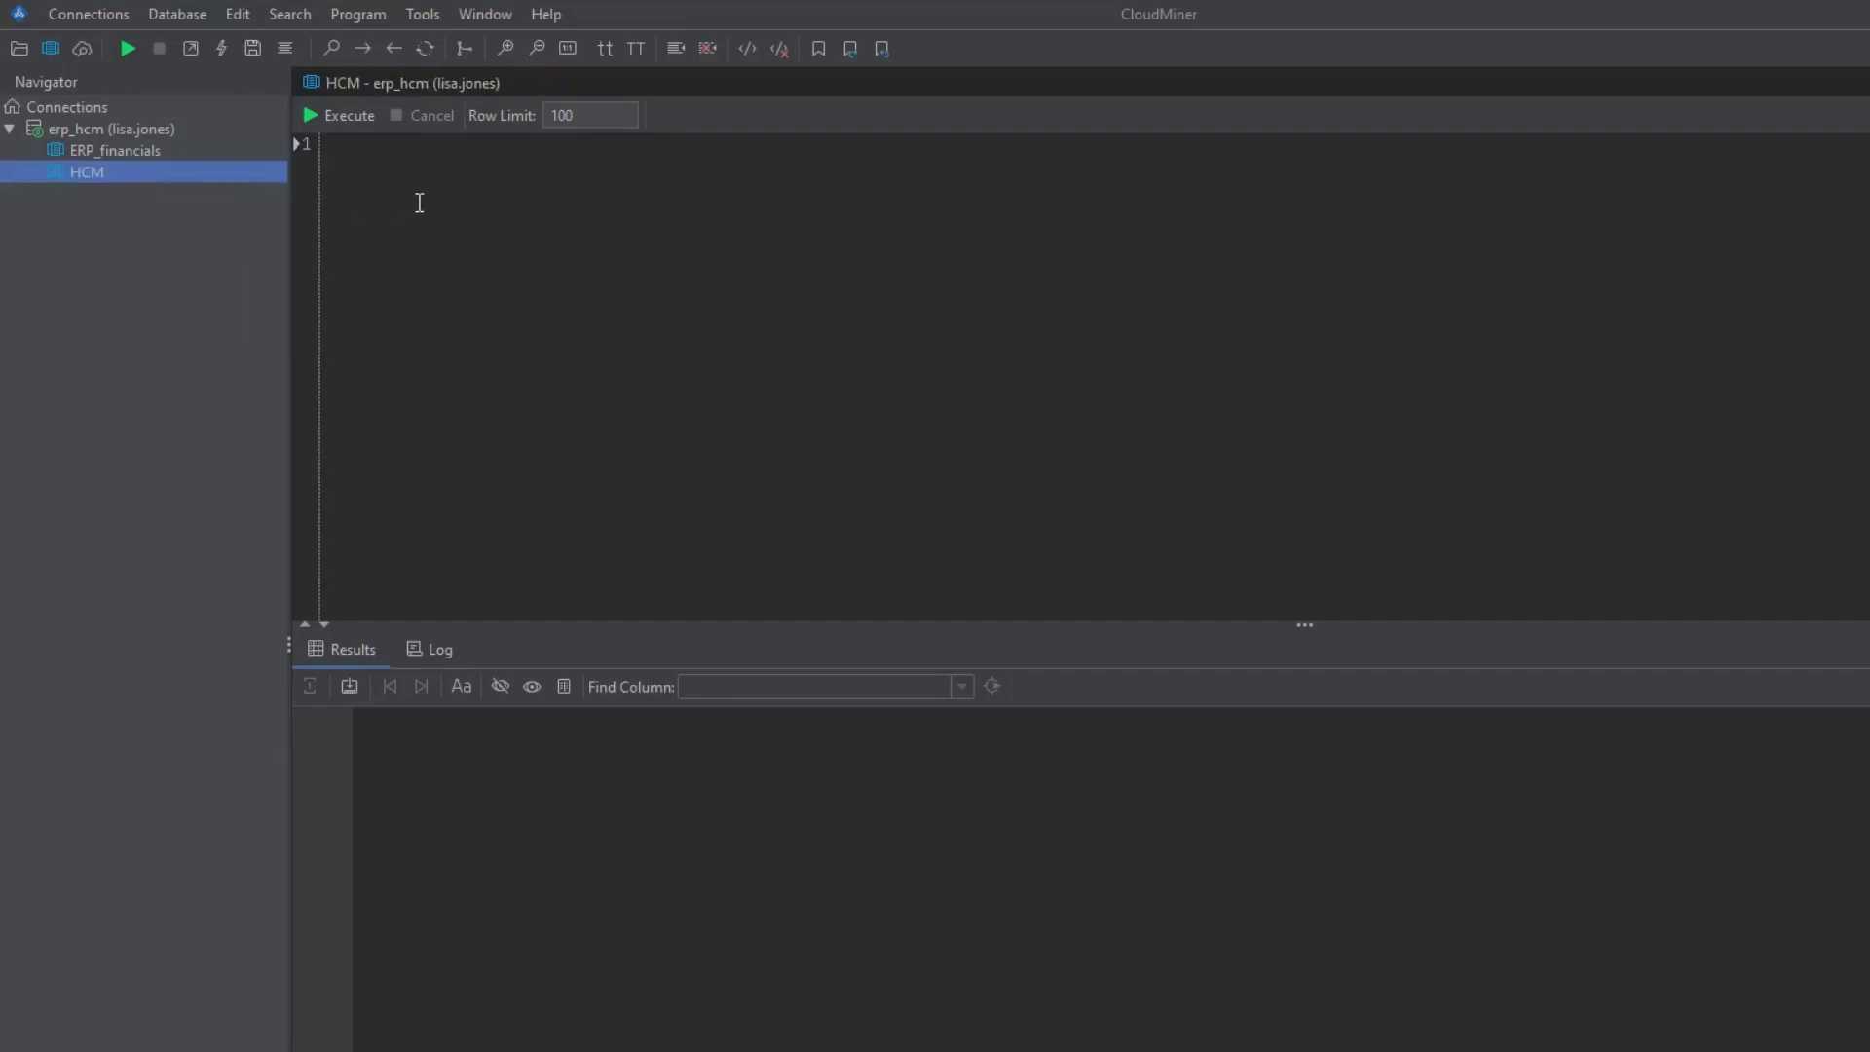
left_click(423, 202)
type("sel")
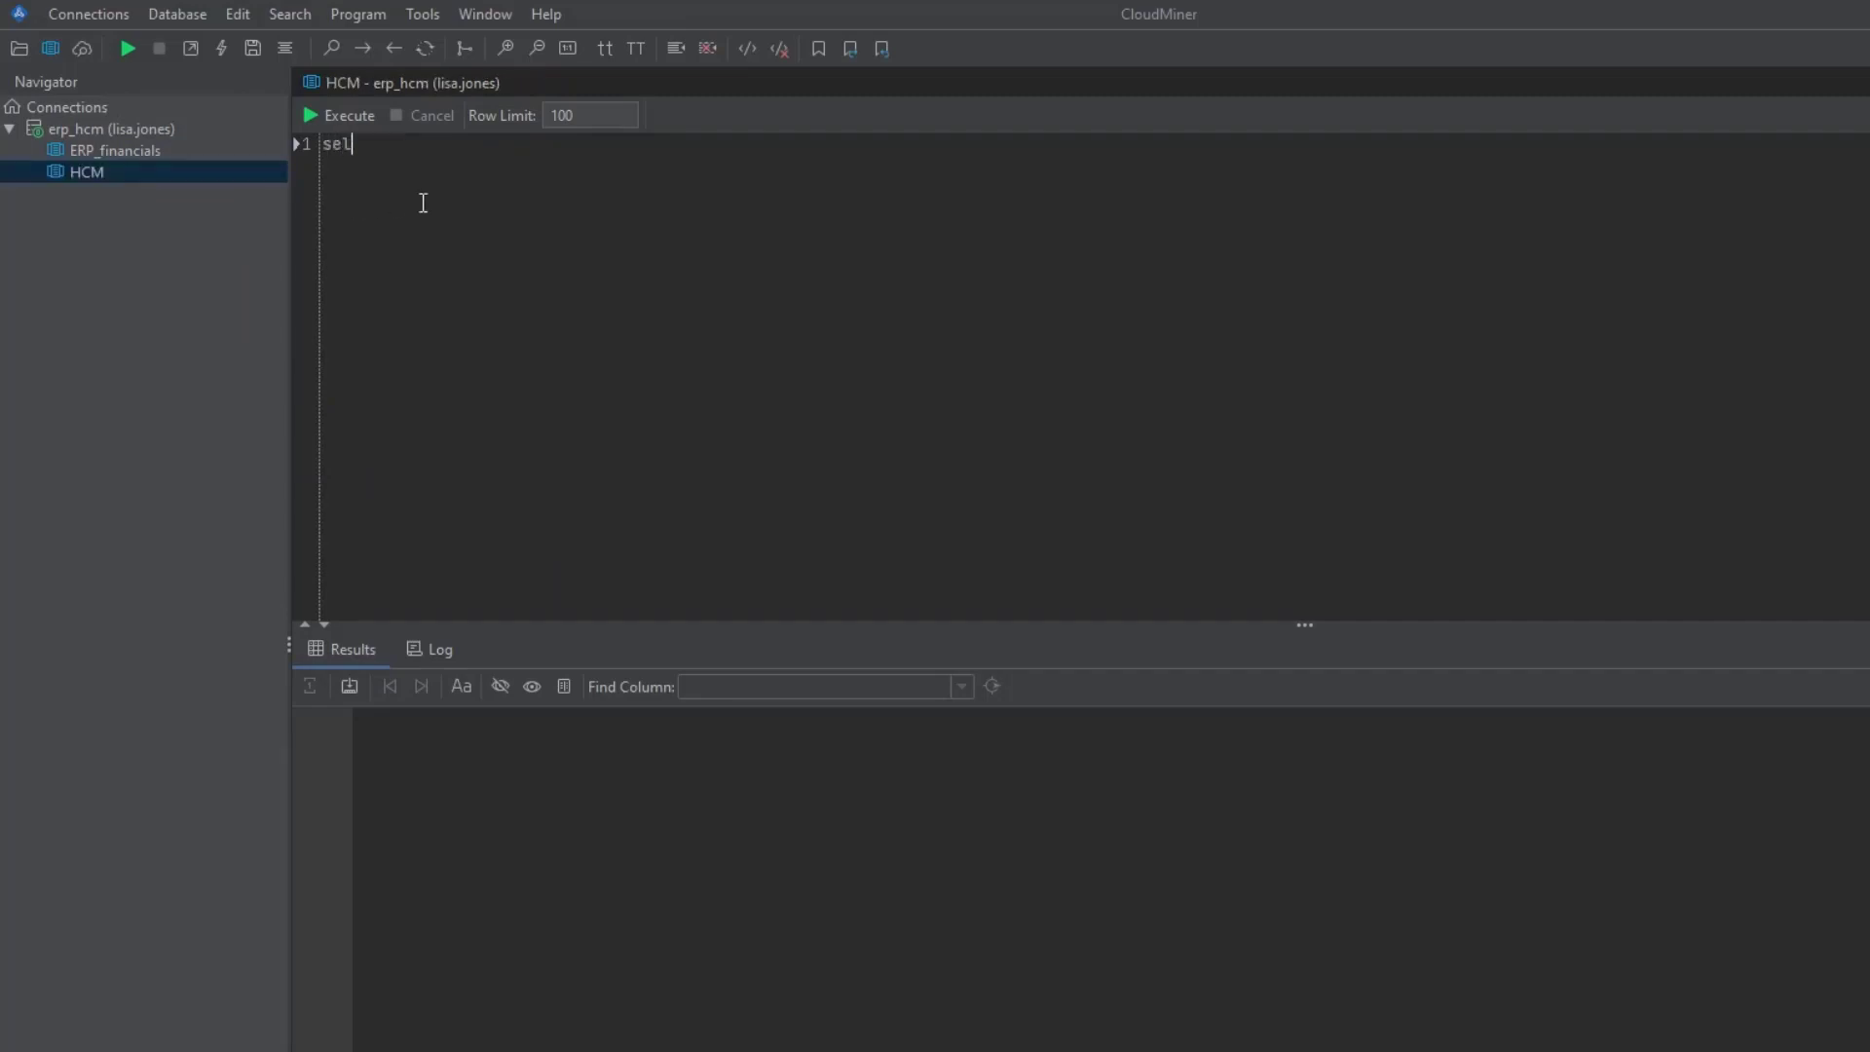
type("ect * from per_all_")
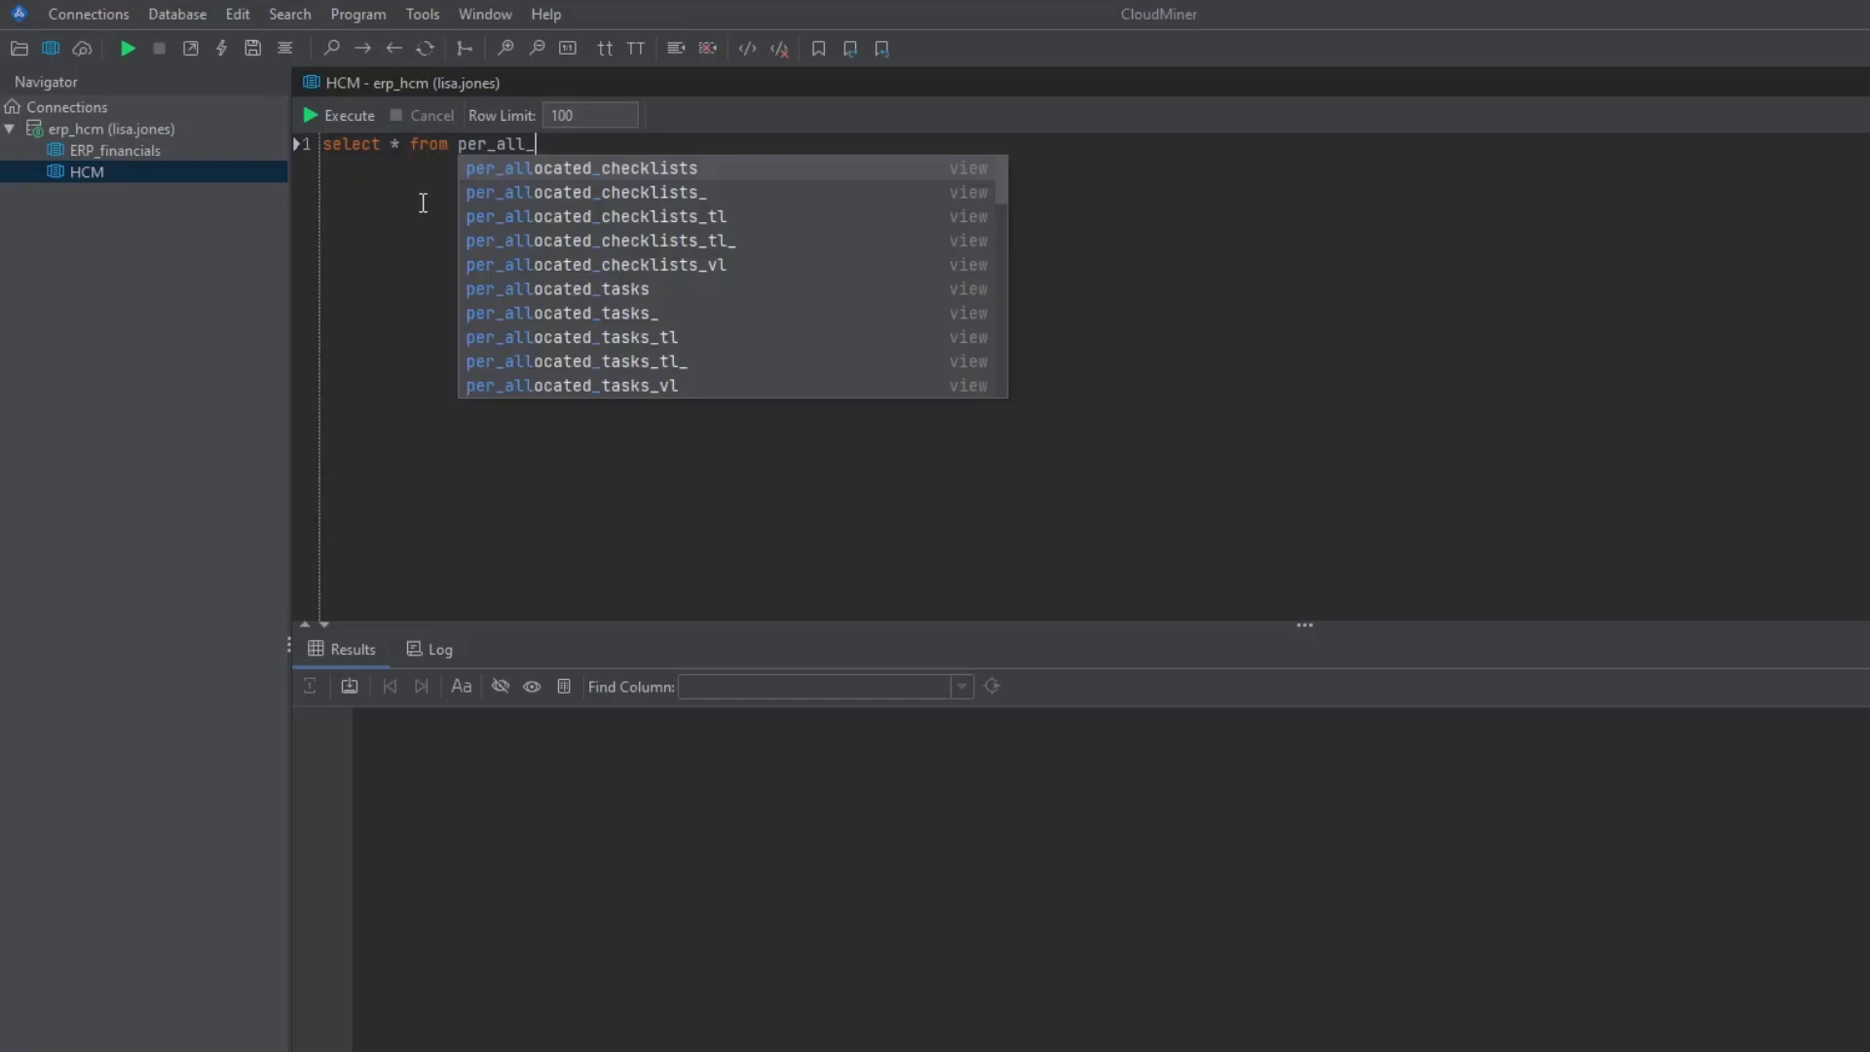
type("people")
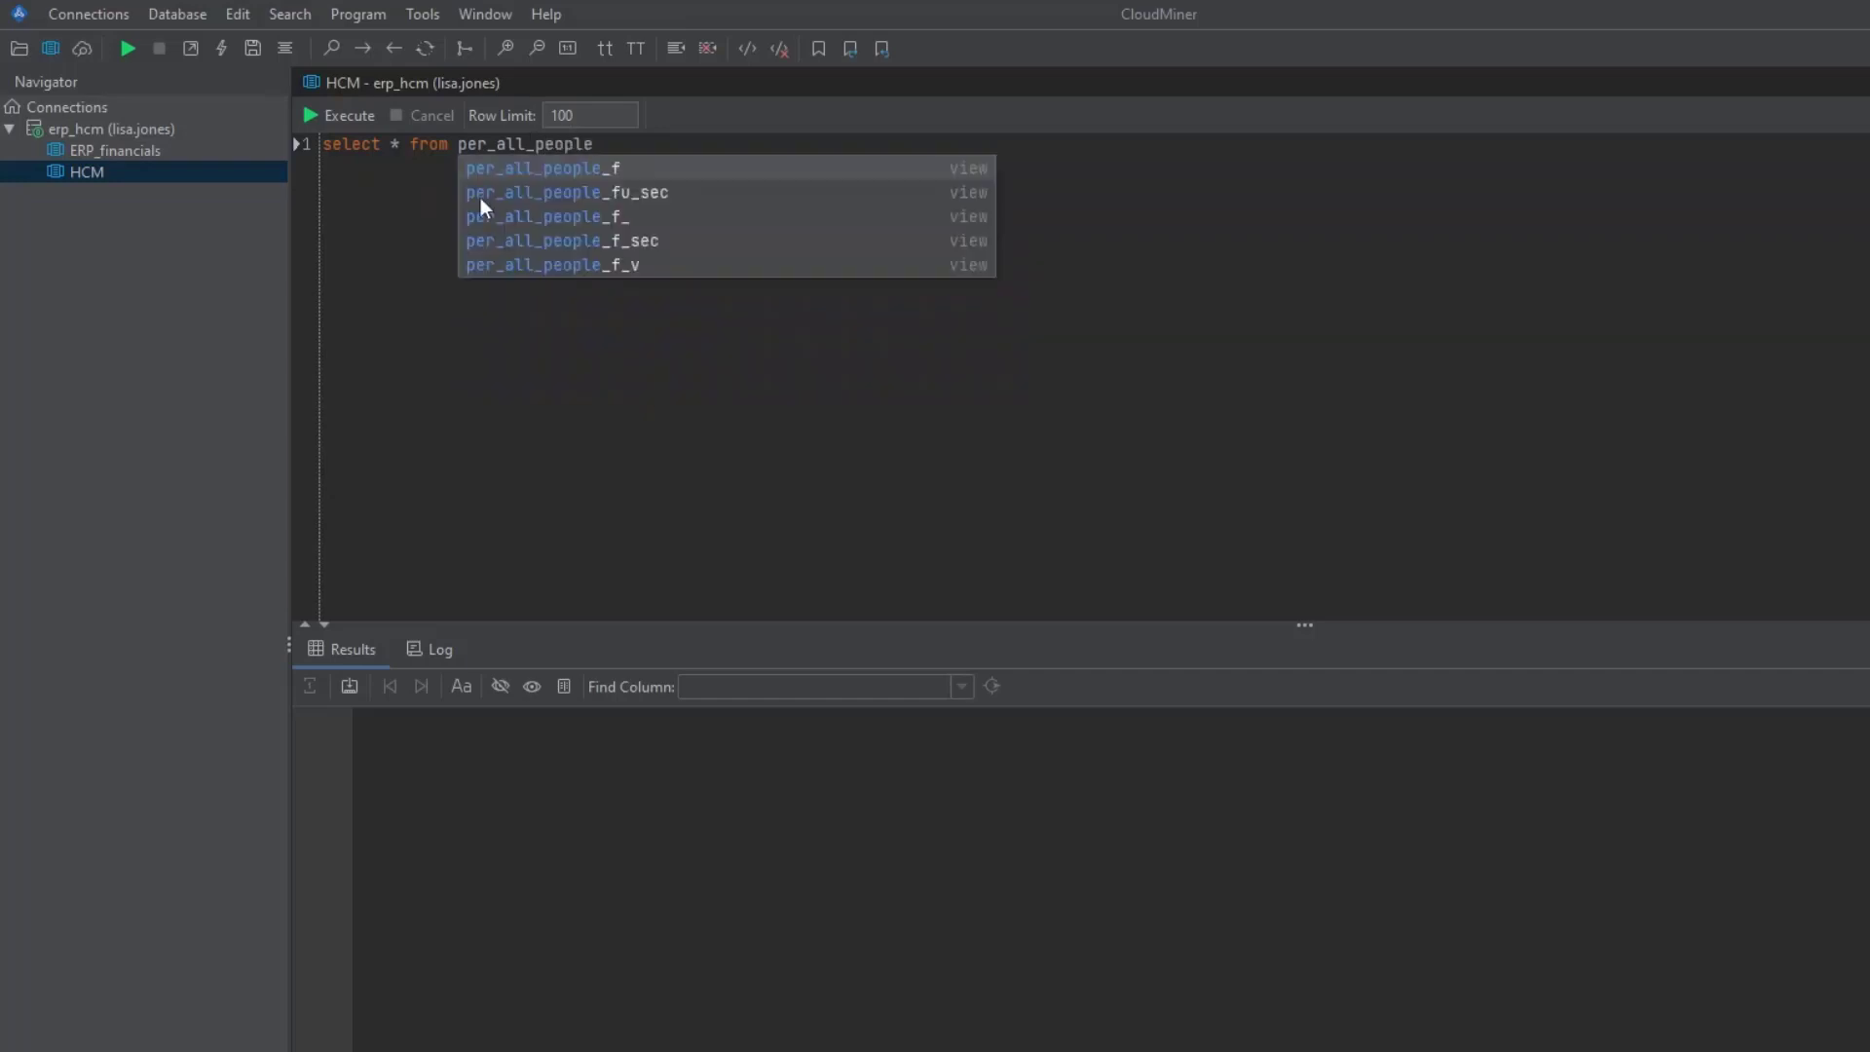
- Complete the query as SELECT * FROM per_all_people_f and format it onto separate lines
left_click(555, 172)
left_click_drag(633, 144, 336, 134)
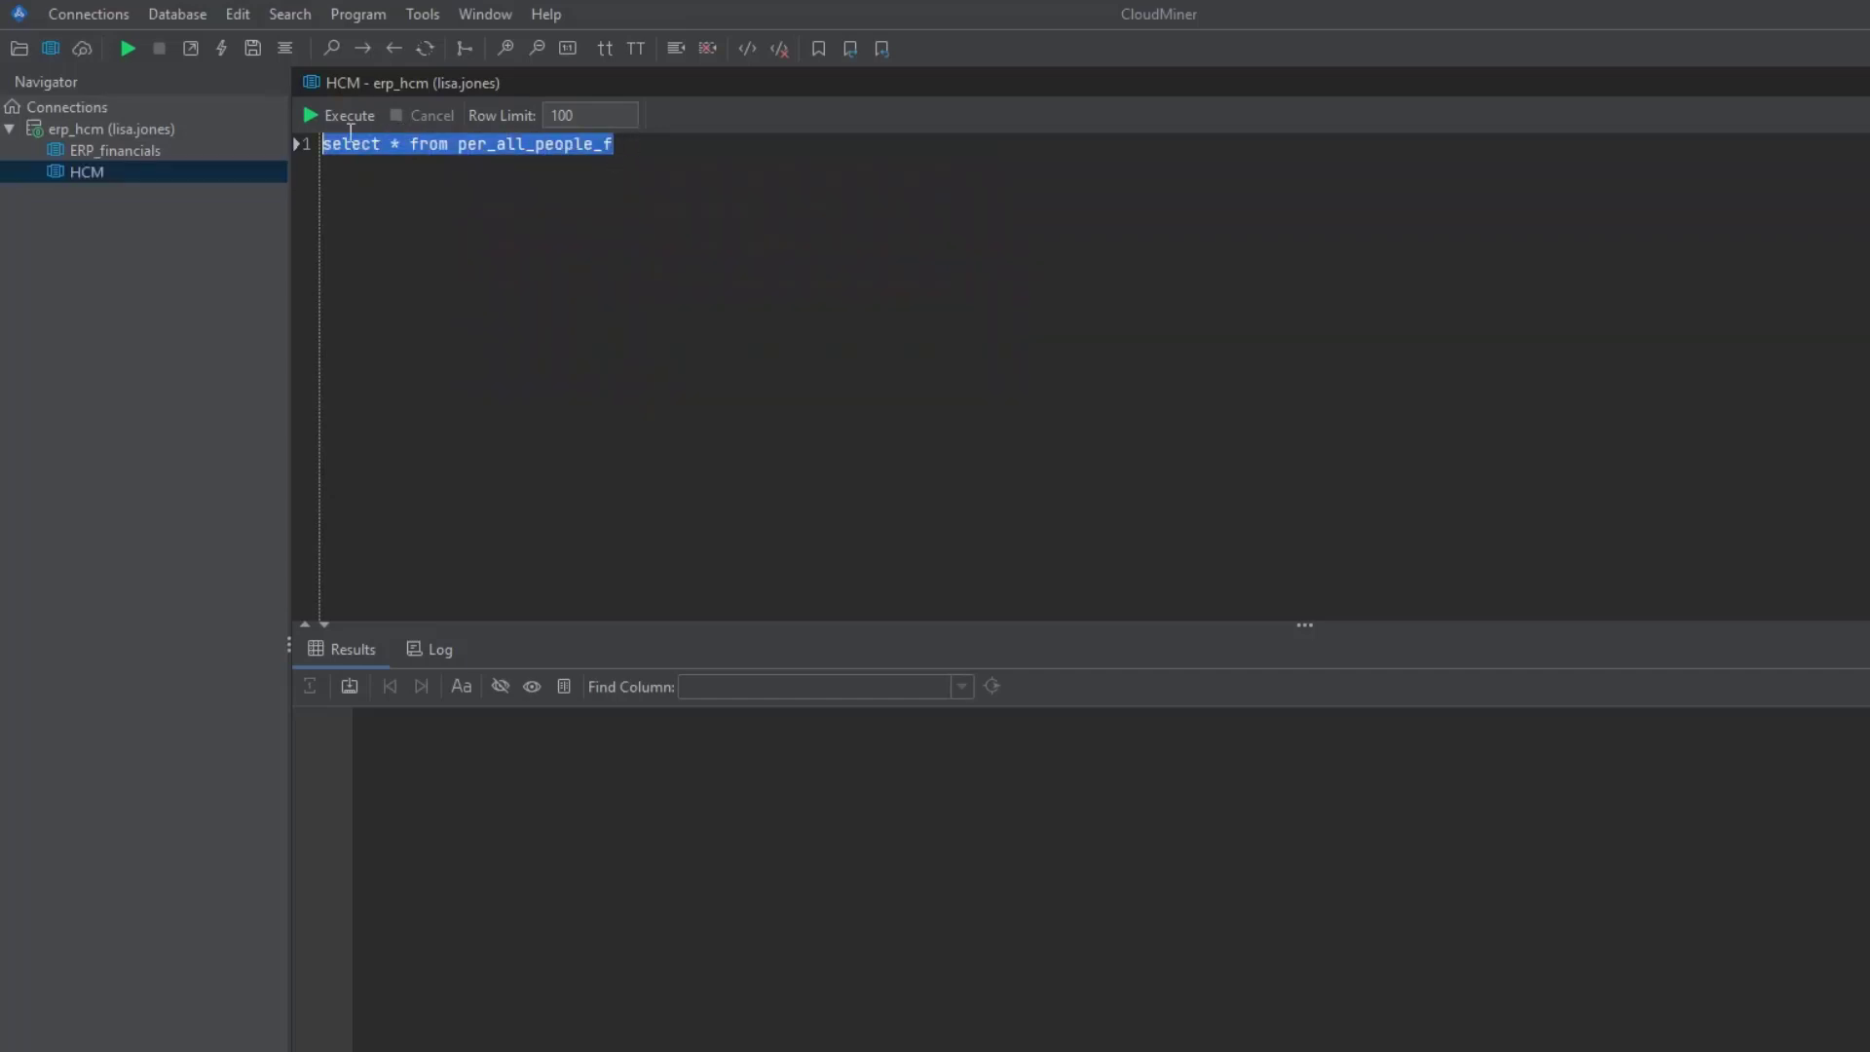
left_click(357, 15)
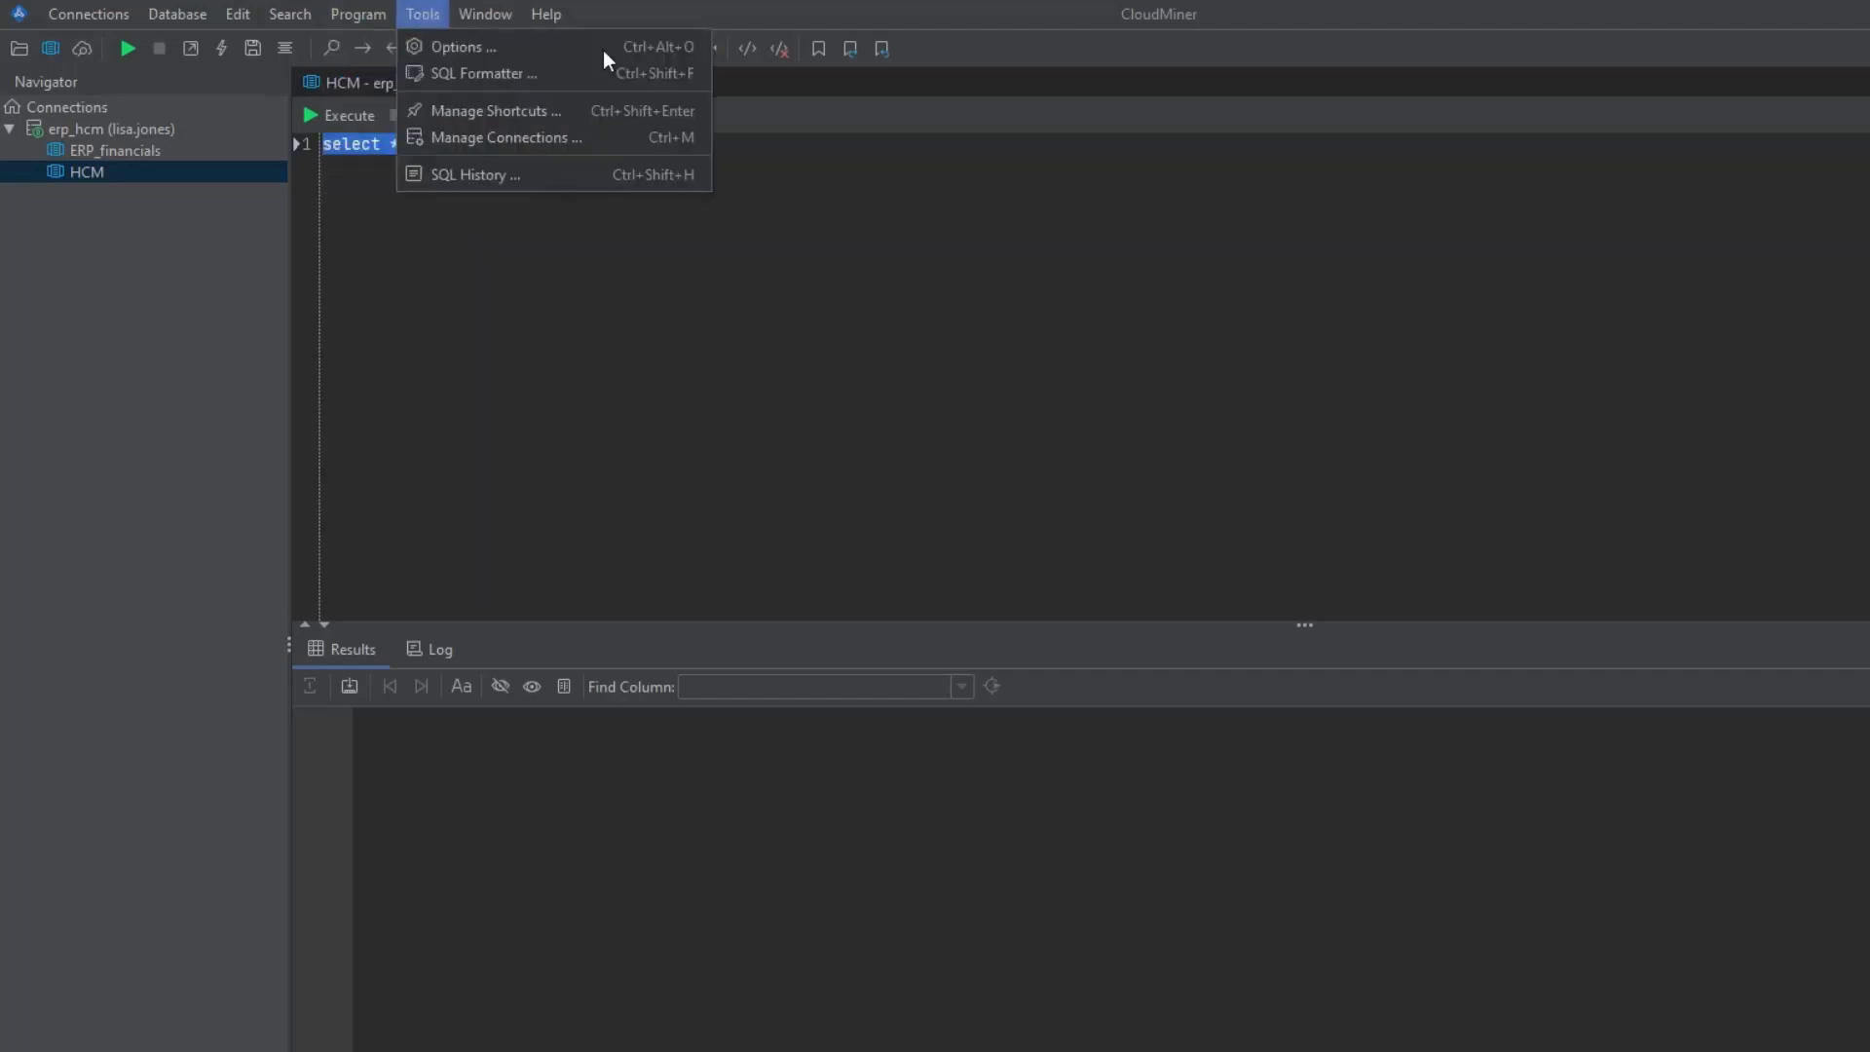
left_click(799, 182)
left_click_drag(701, 158, 215, 122)
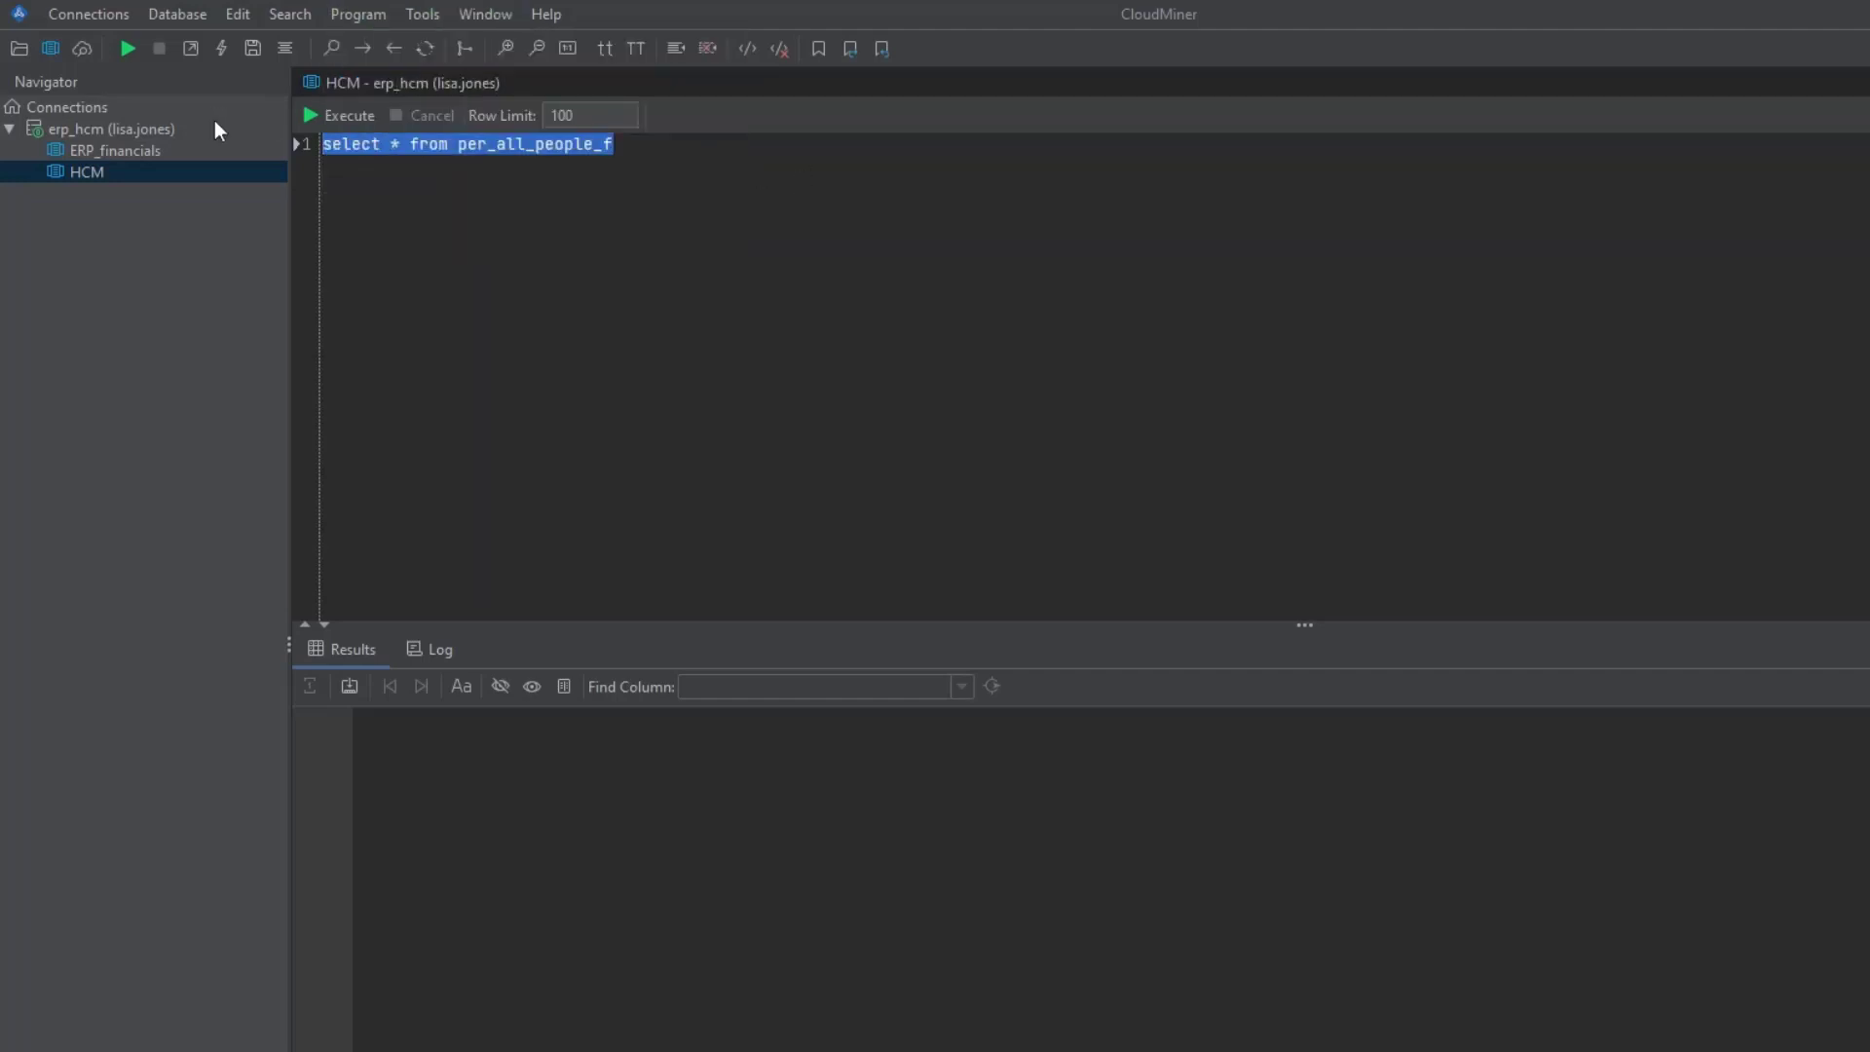
key("ctrl+shift+f")
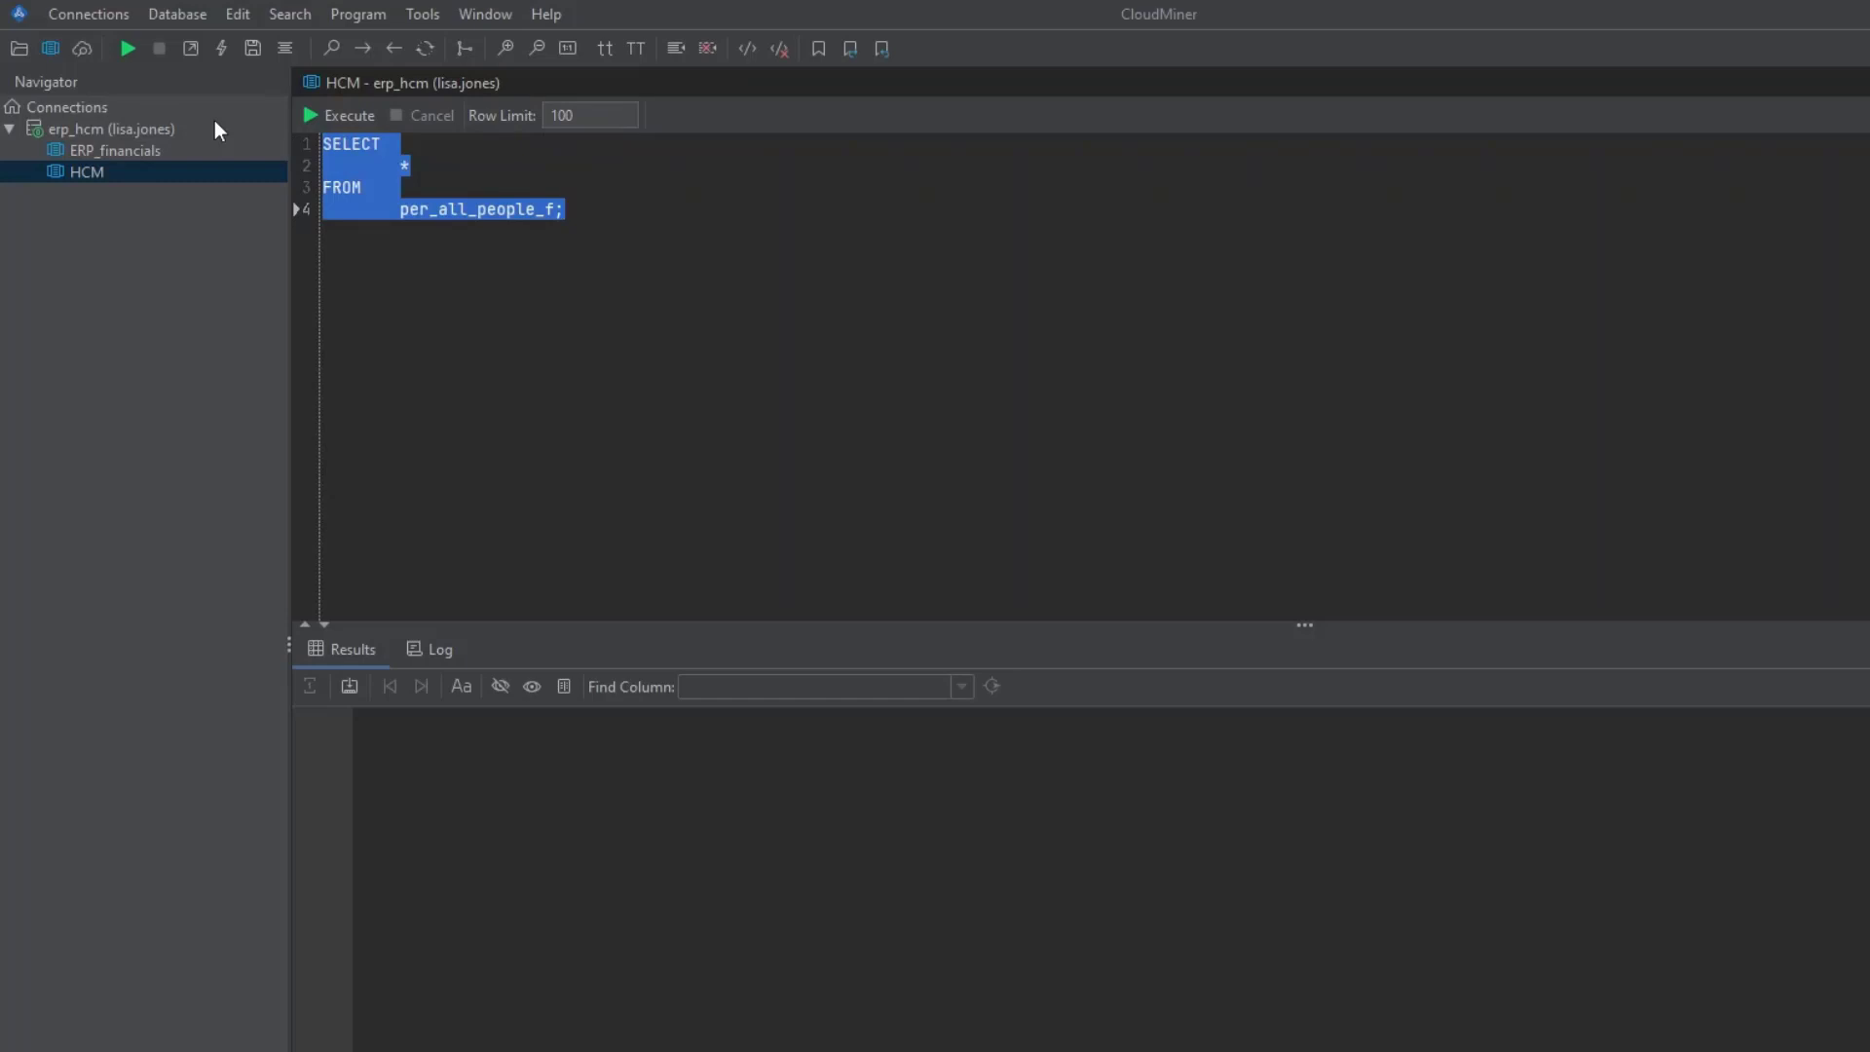
left_click(595, 229)
left_click(370, 18)
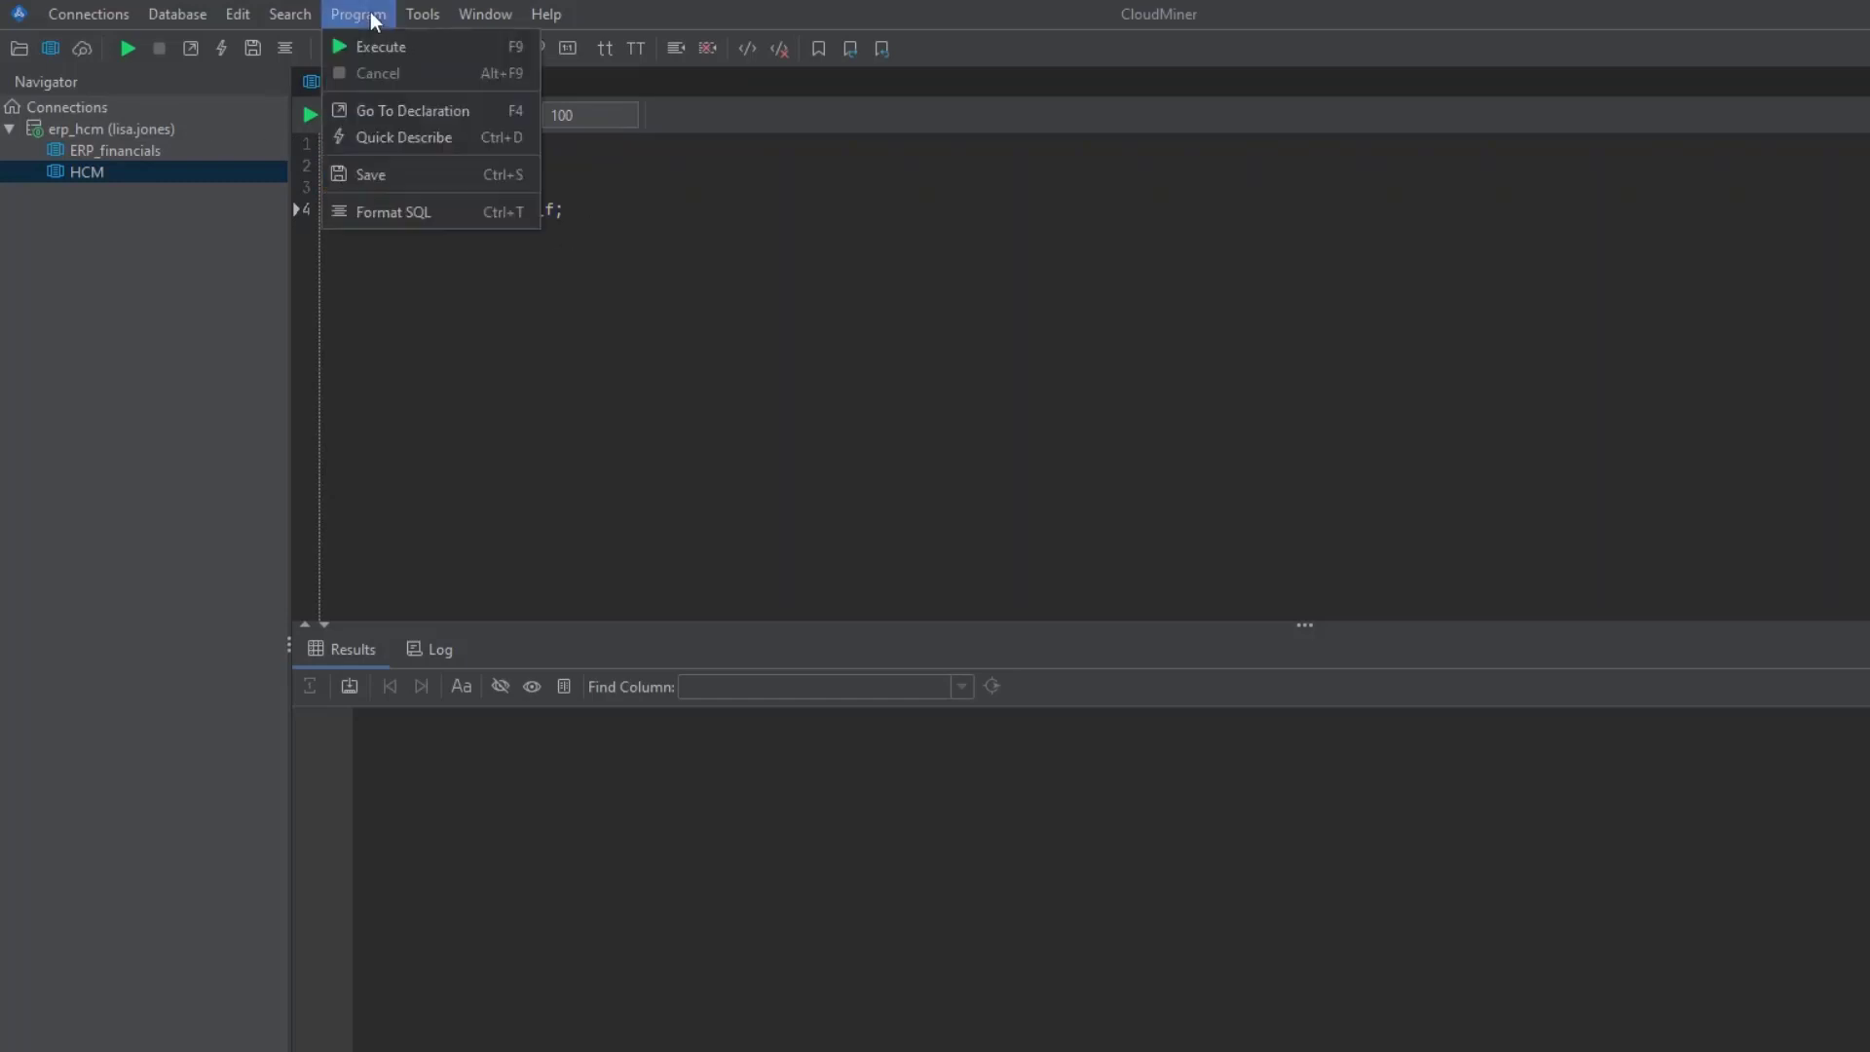
left_click(400, 222)
- Tidy the formatted layout with Ctrl+T and run it, returning person_id and effective_start_date rows
left_click_drag(632, 222, 266, 138)
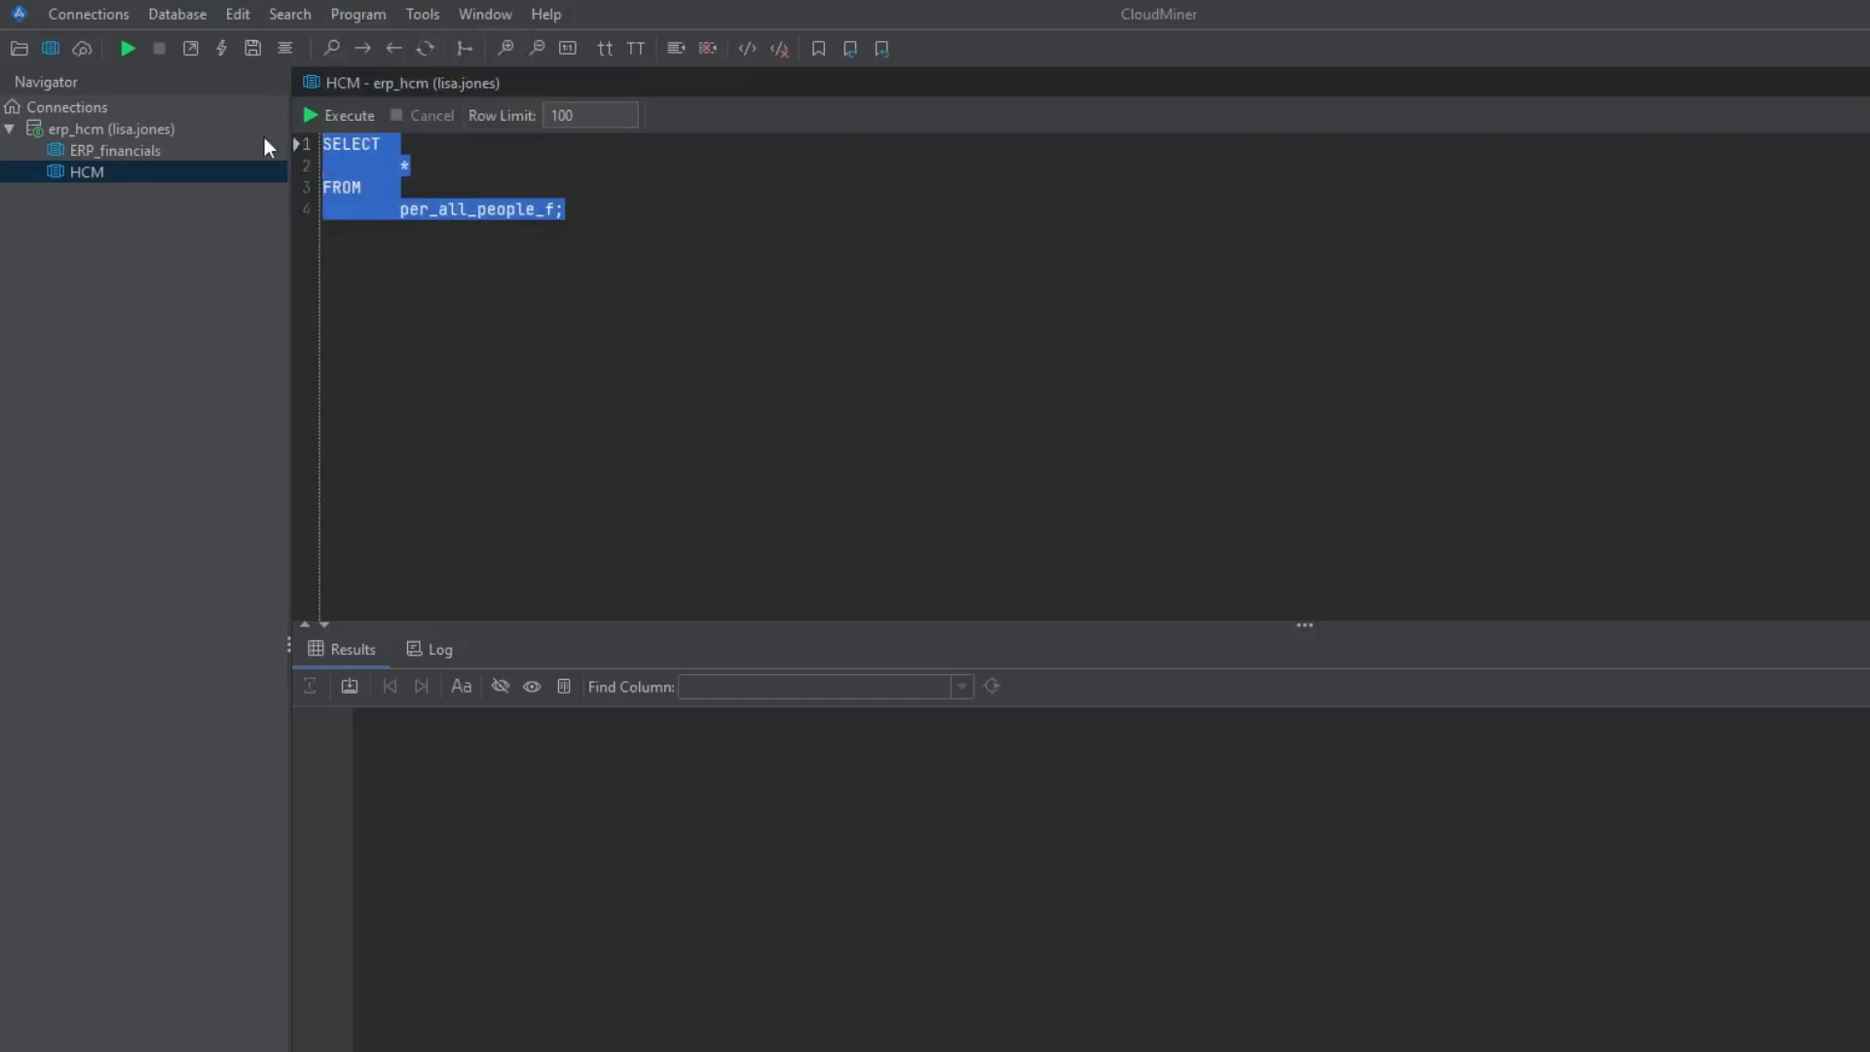
left_click(489, 164)
key("Delete")
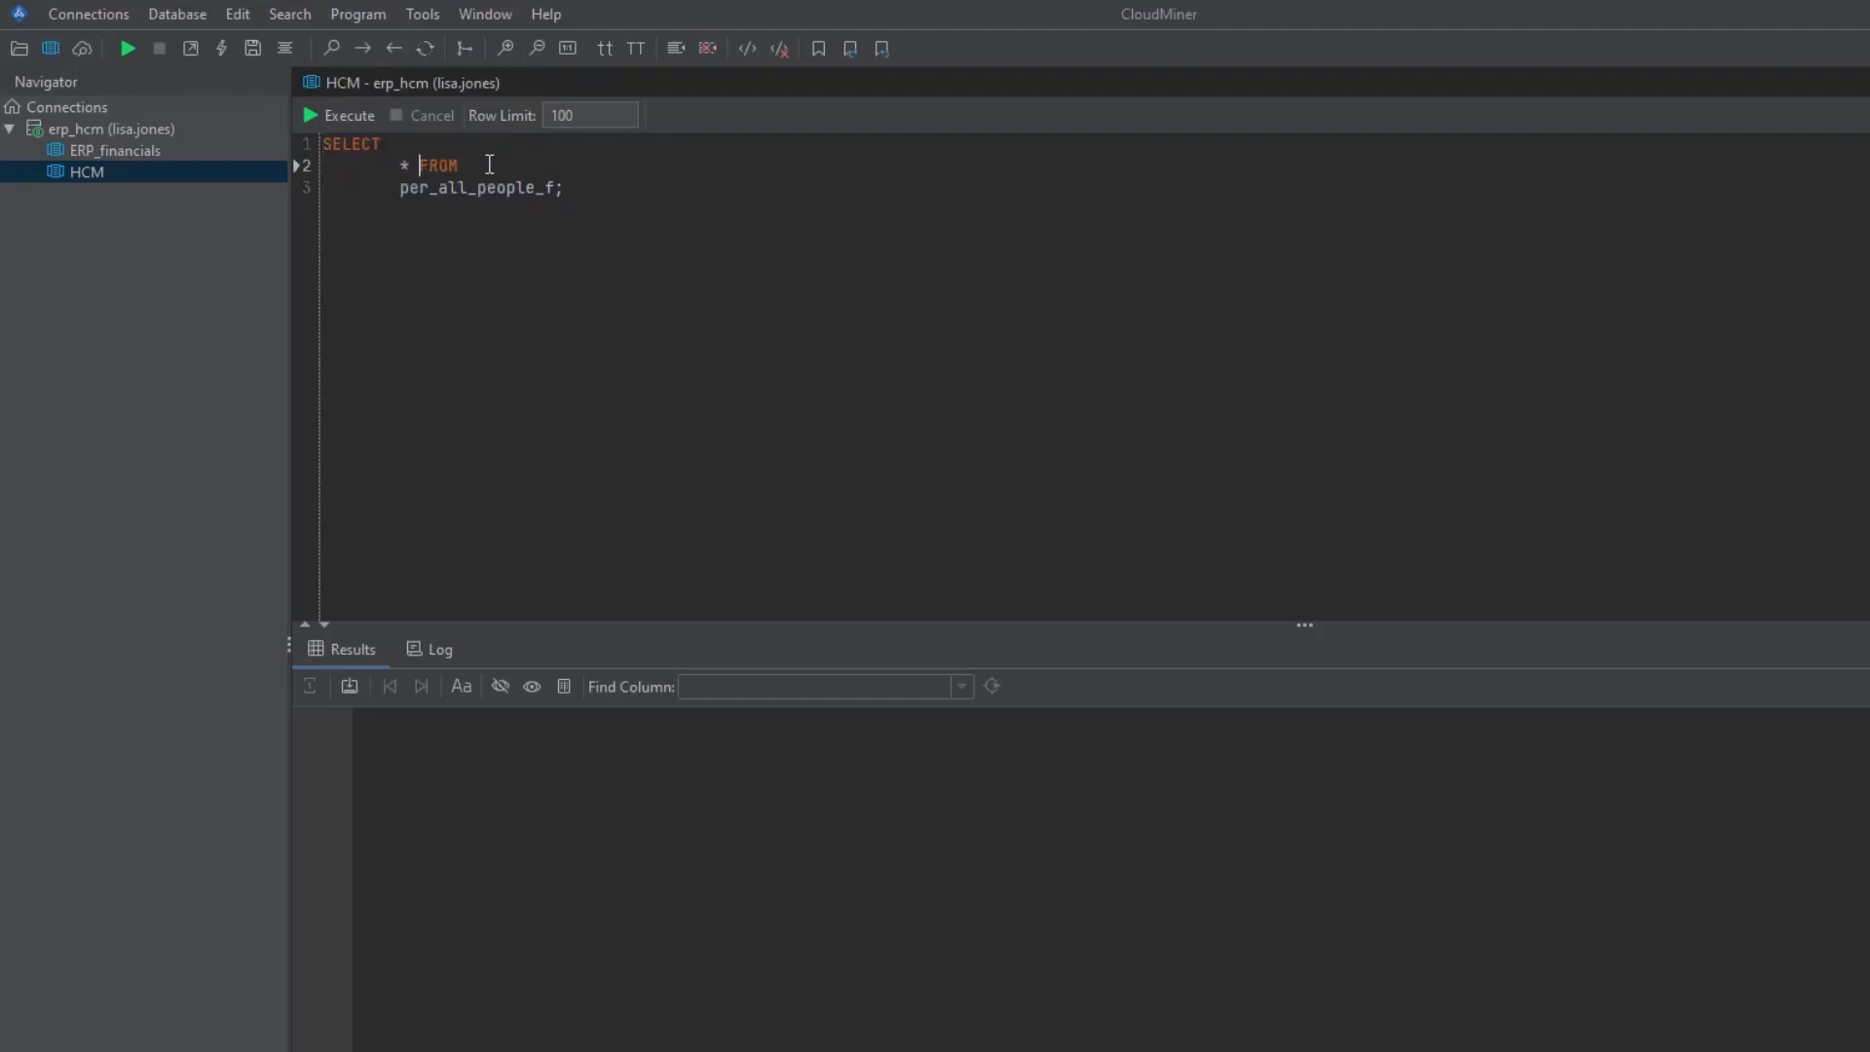
left_click_drag(617, 213, 353, 125)
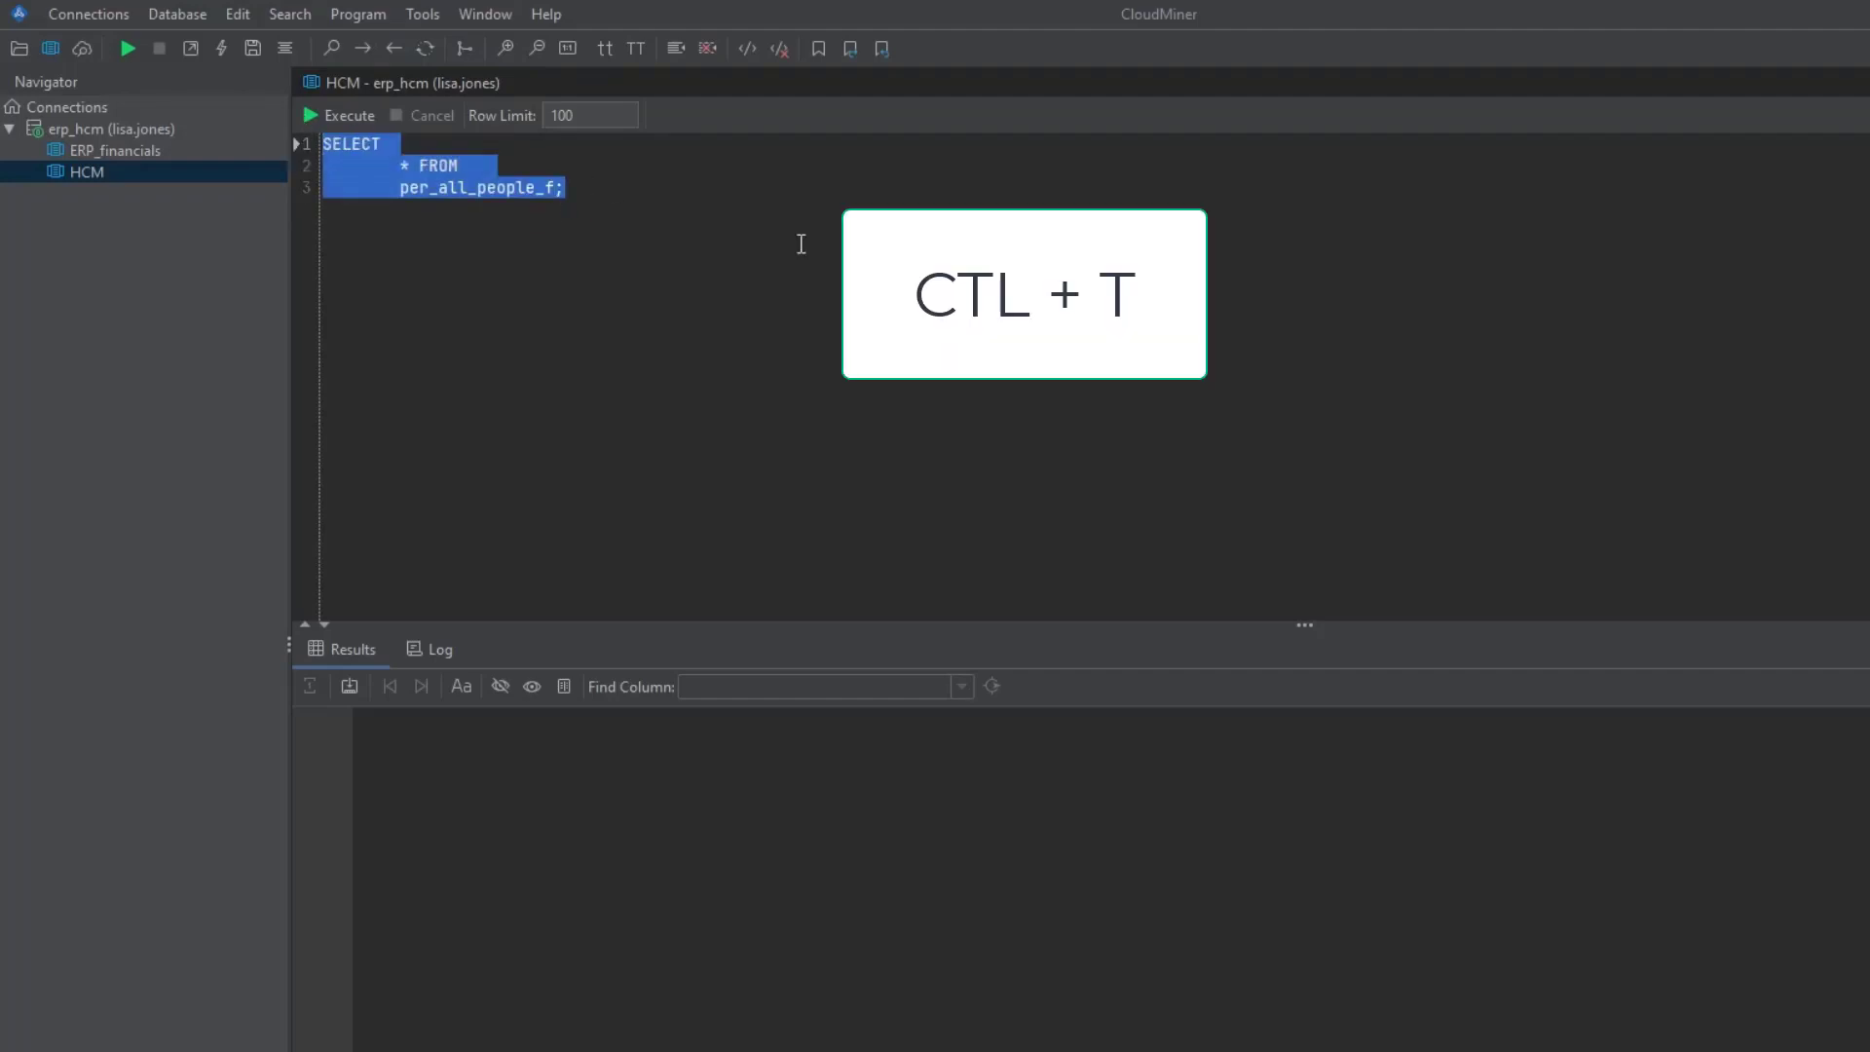
key("ctrl+t")
left_click(565, 306)
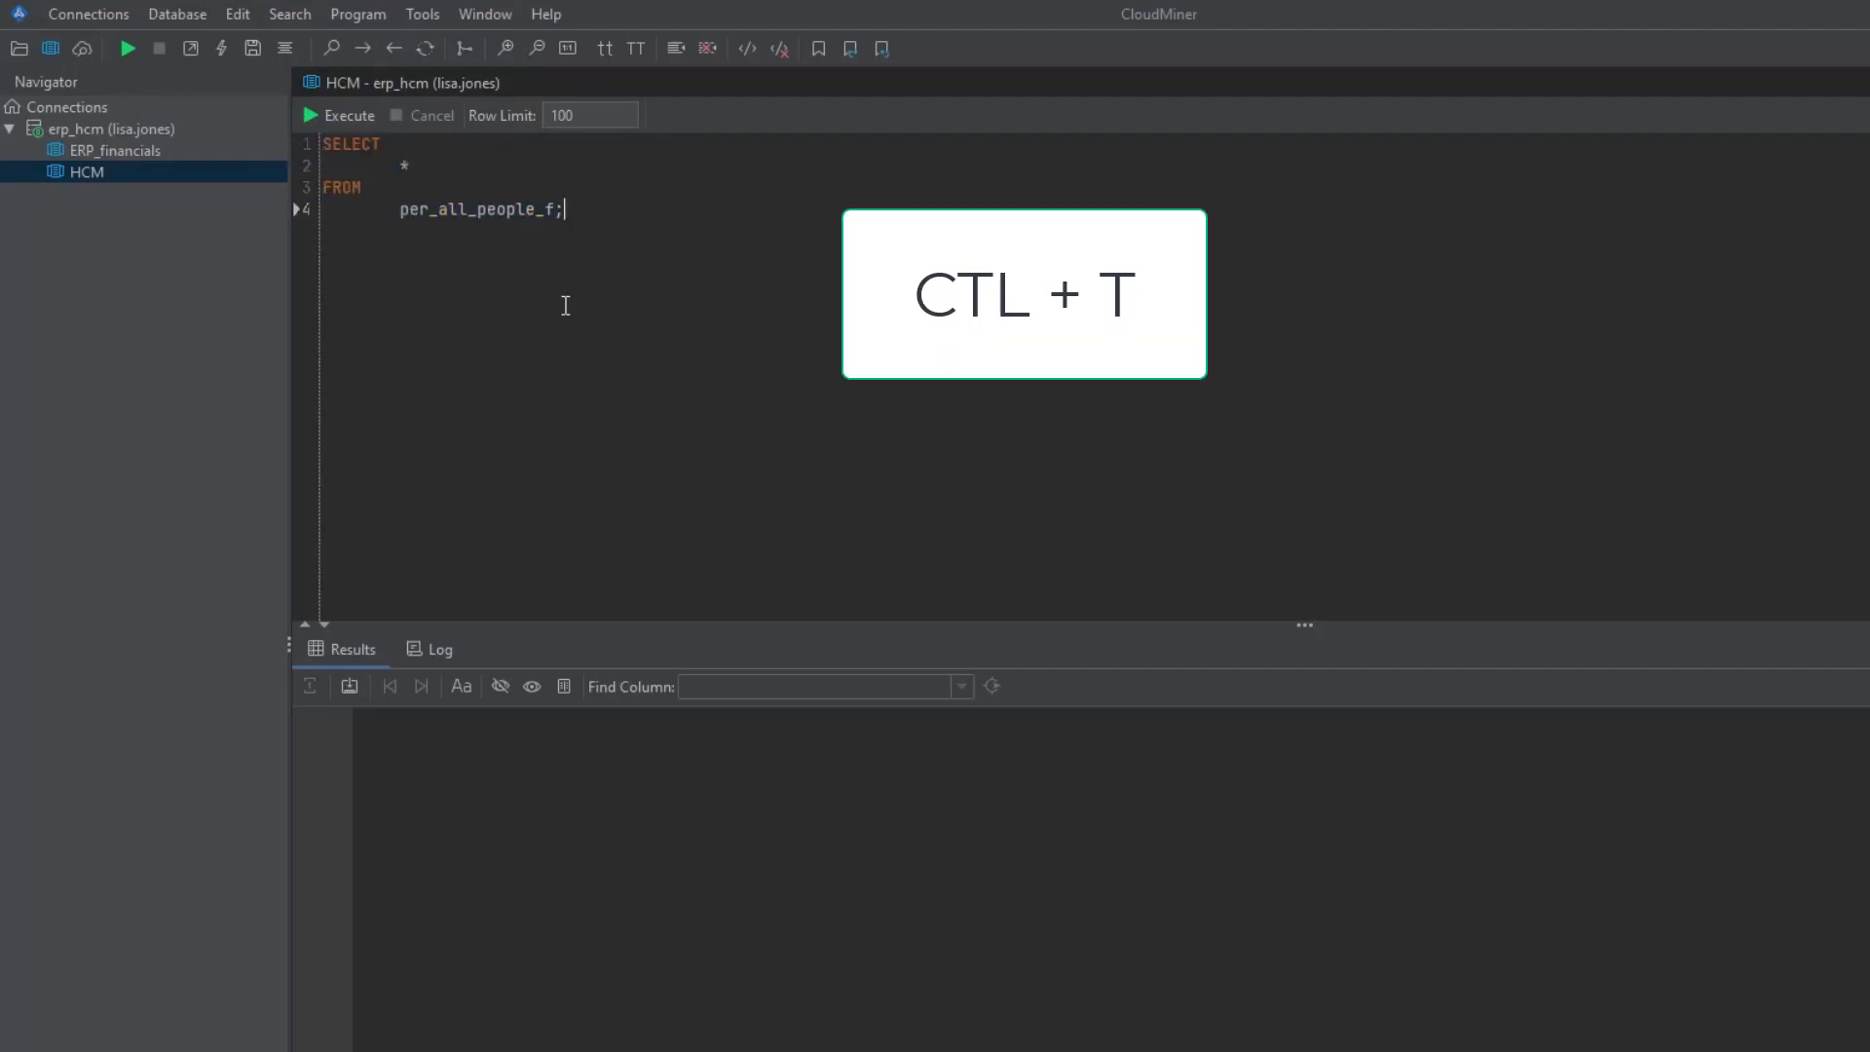
left_click_drag(613, 230, 292, 137)
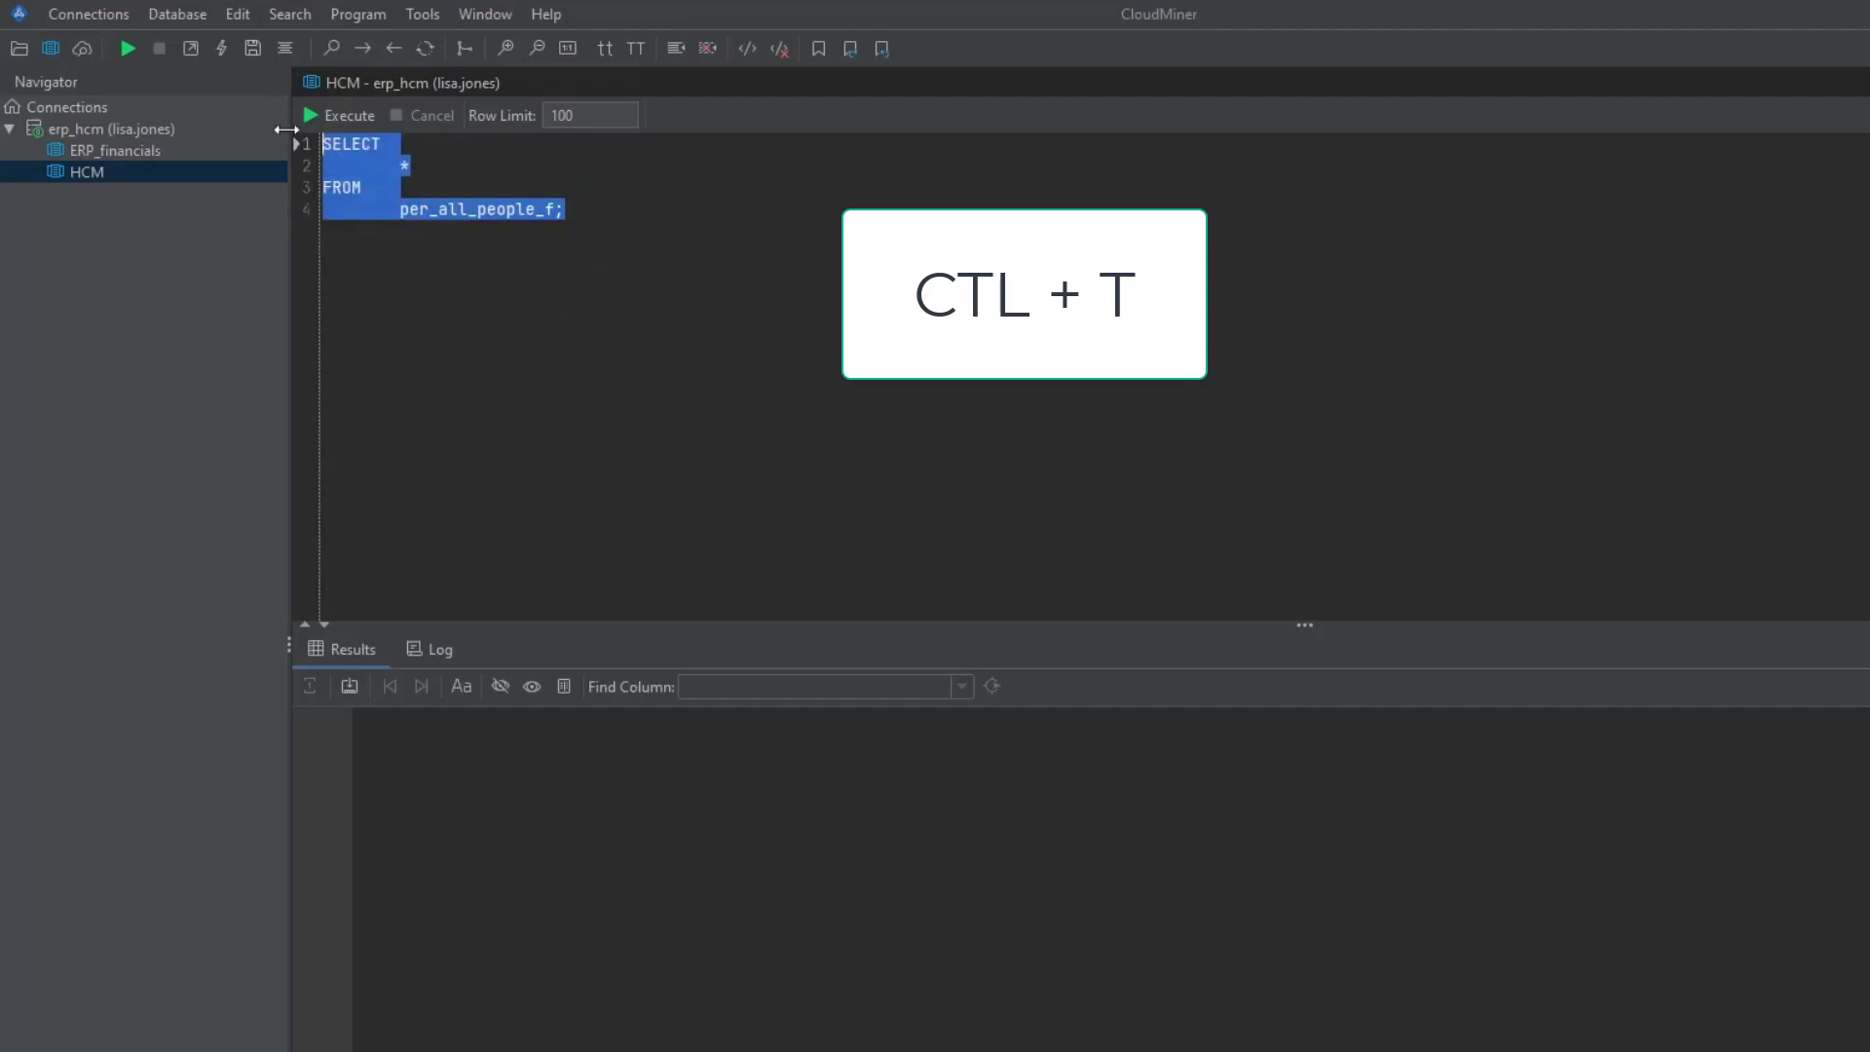
left_click(351, 117)
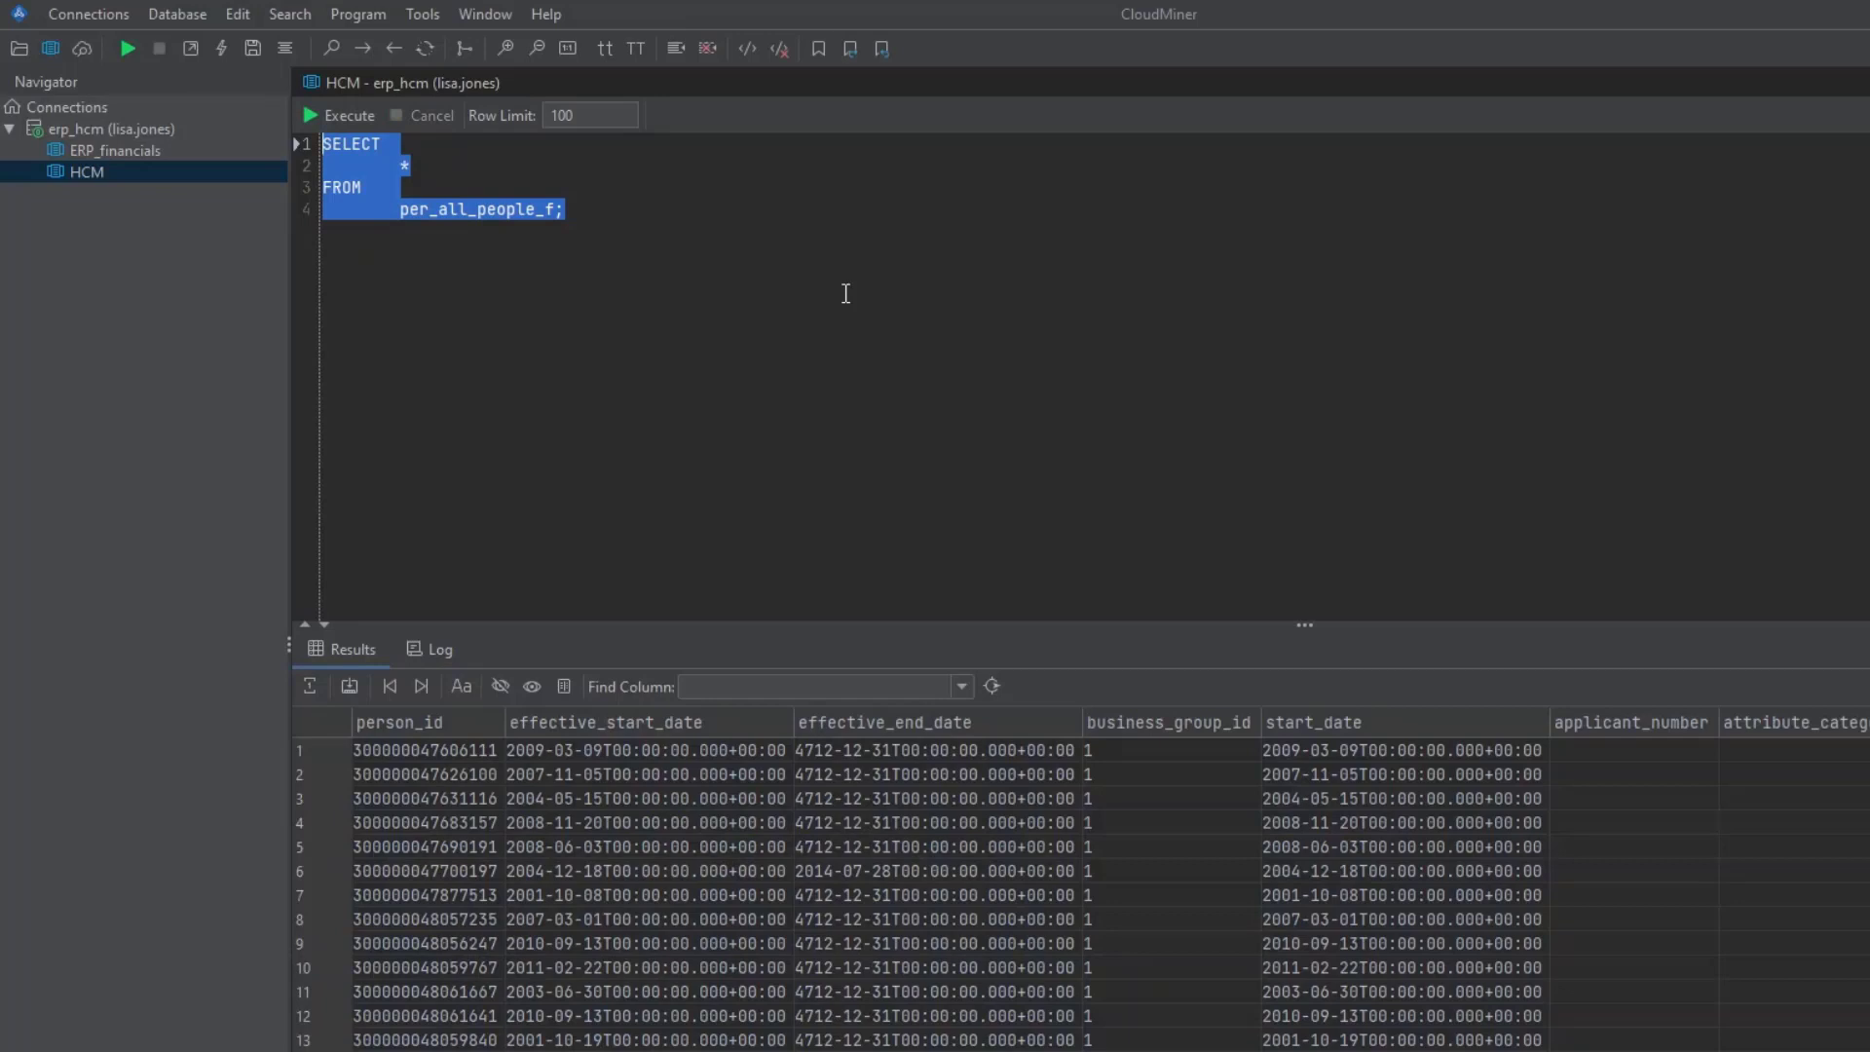
- Add a formatted count(*) query on per_all_people_f using the scf abbreviation
left_click(845, 293)
key("Return")
key("Return")
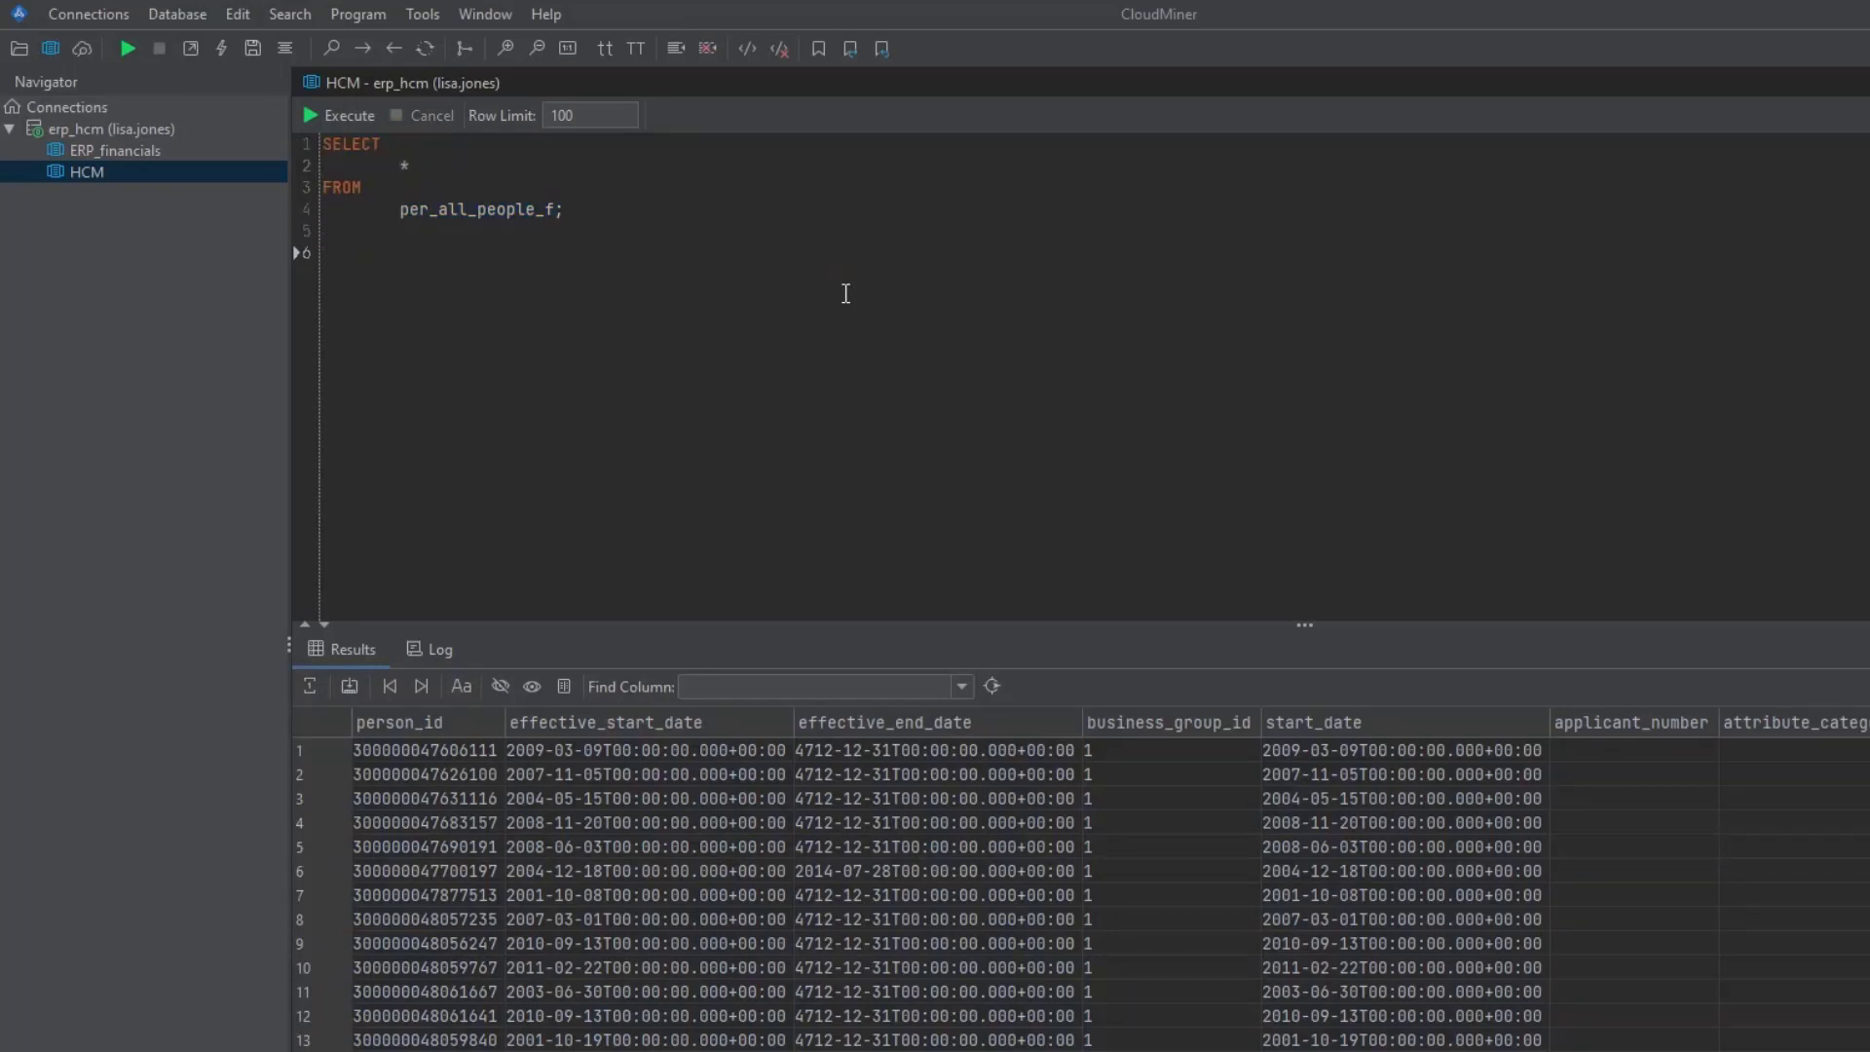
left_click(422, 14)
left_click(374, 263)
type("scf")
key("Tab")
left_click_drag(516, 254, 330, 253)
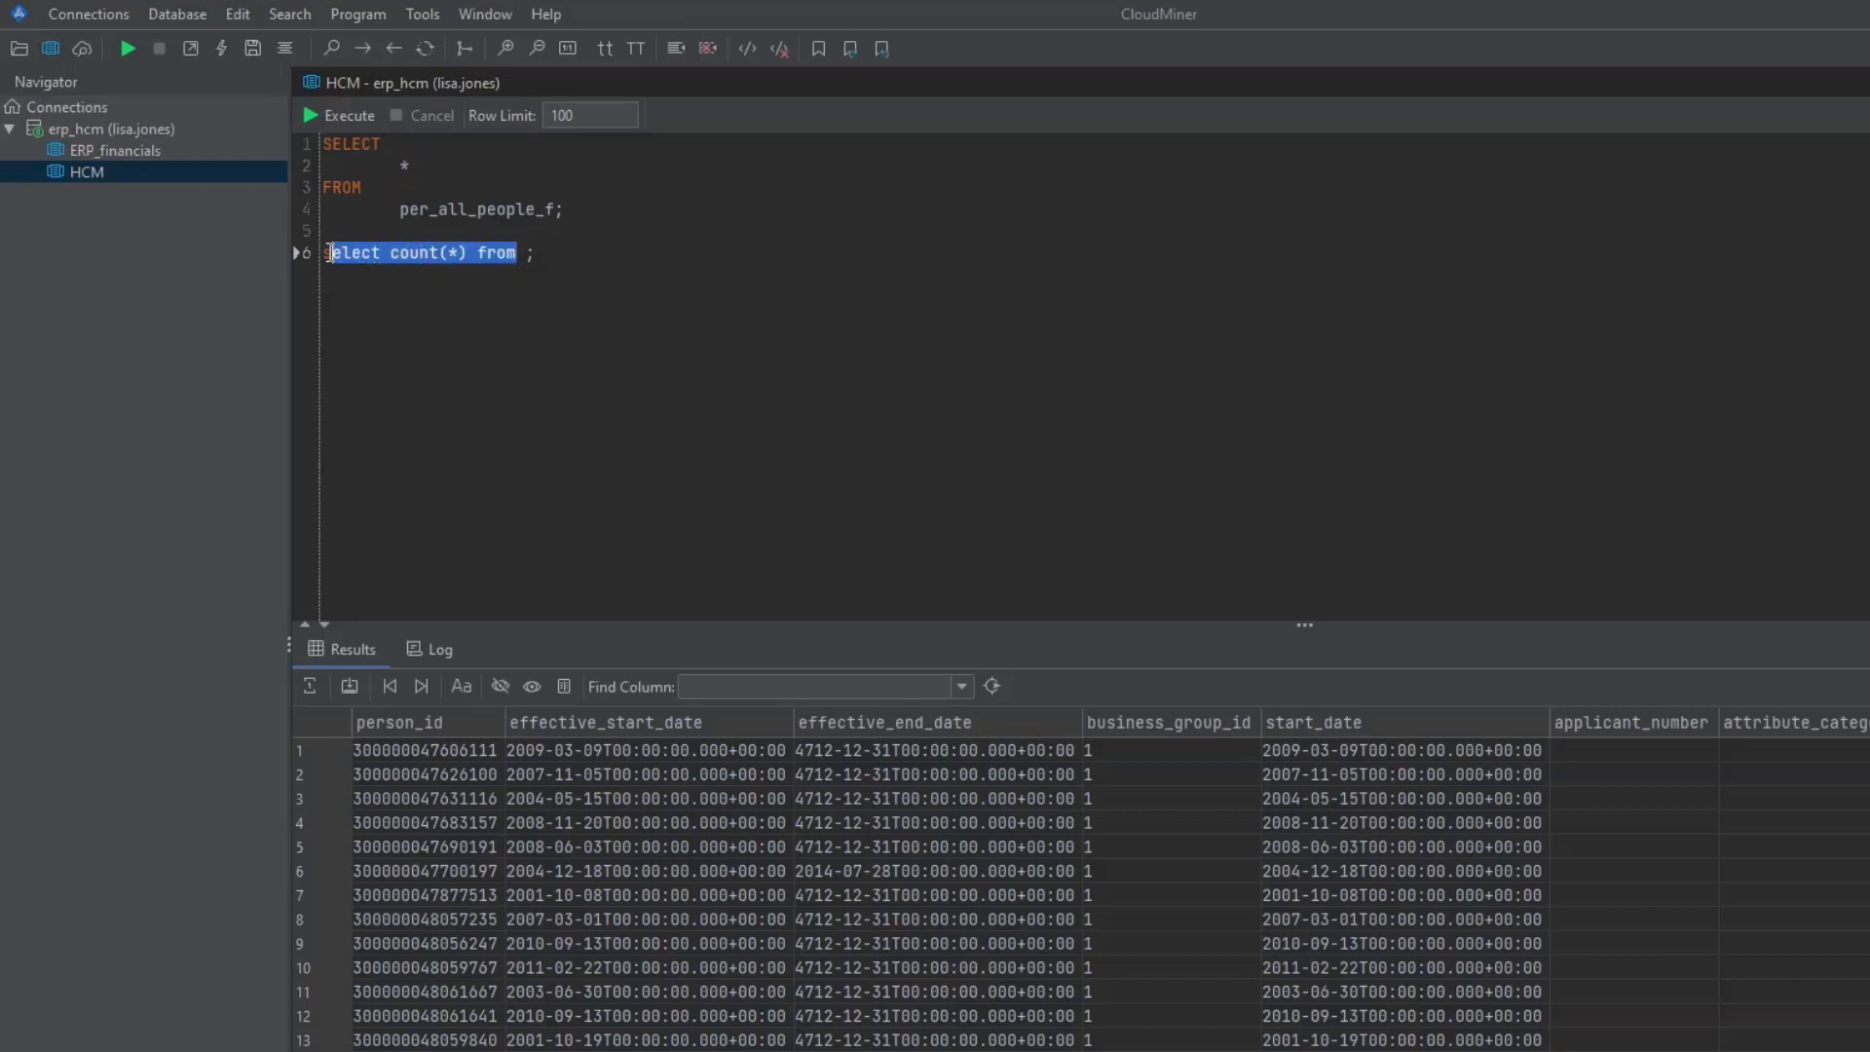
left_click(412, 282)
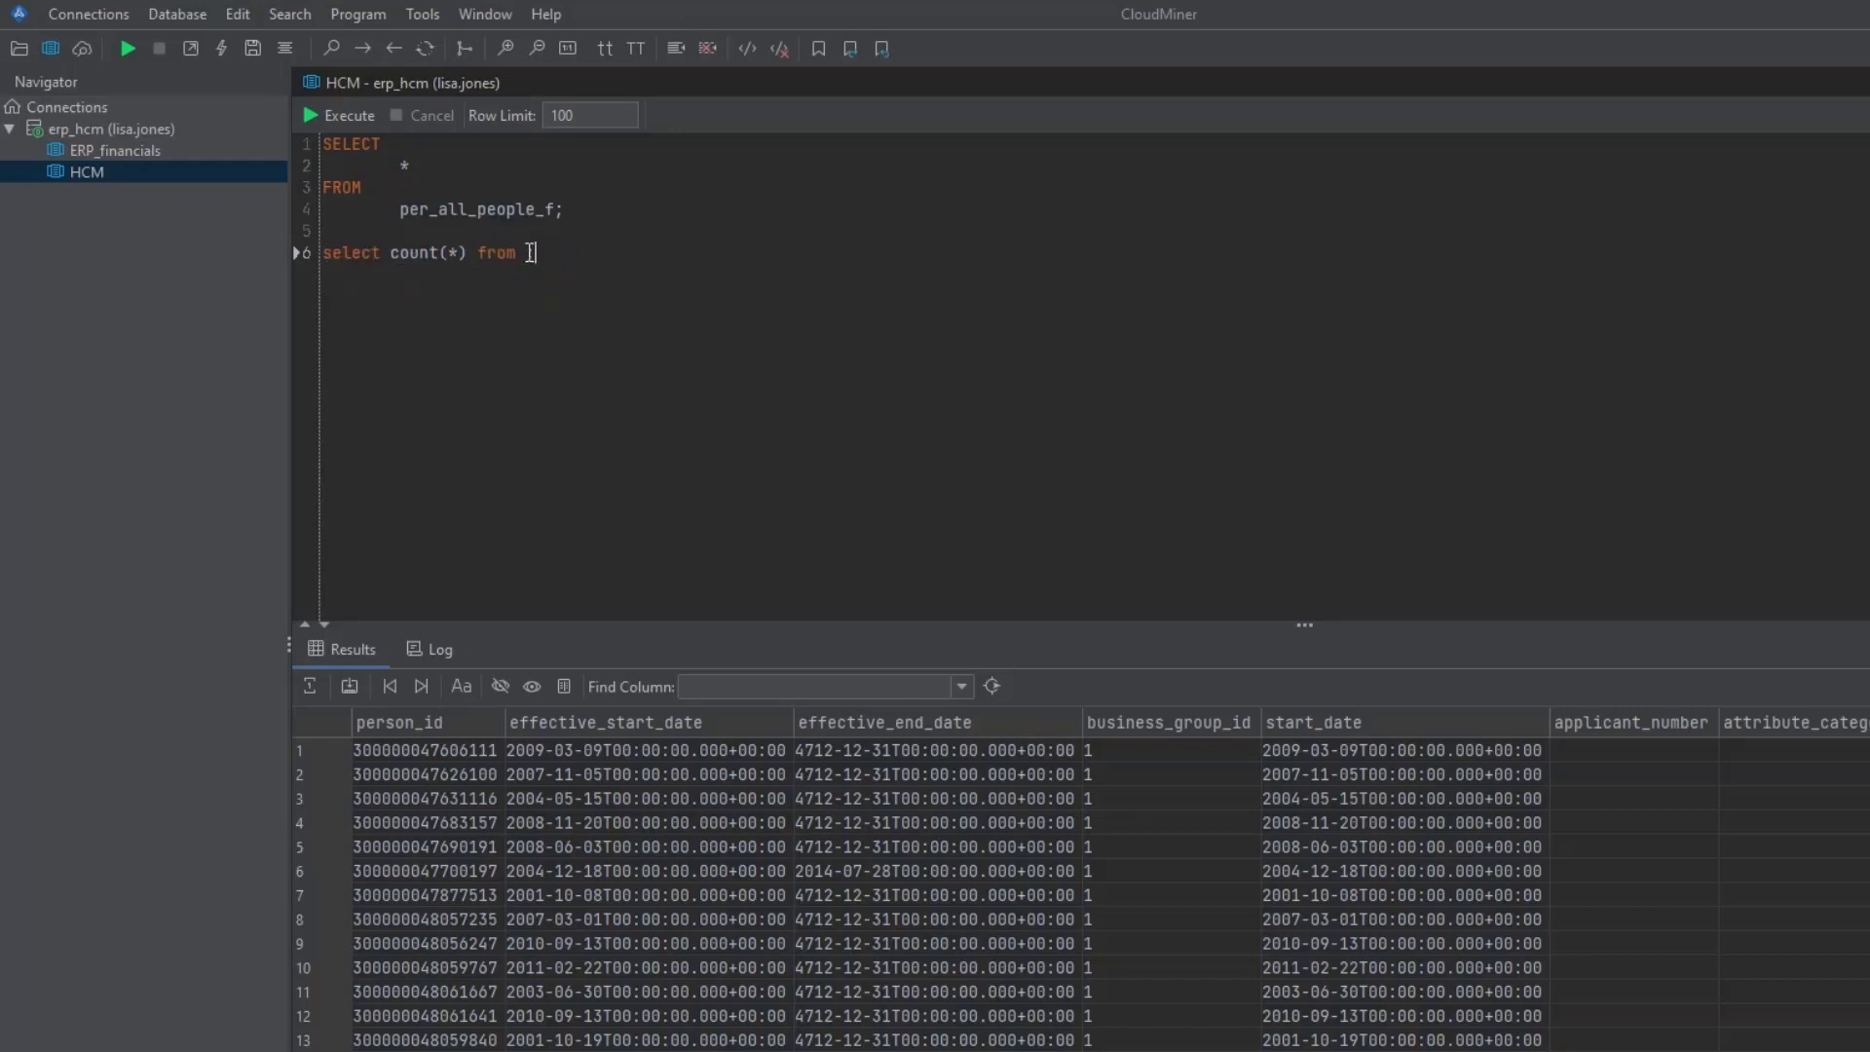
double_click(456, 209)
left_click_drag(722, 258, 49, 240)
key("ctrl+shift+f")
left_click(728, 380)
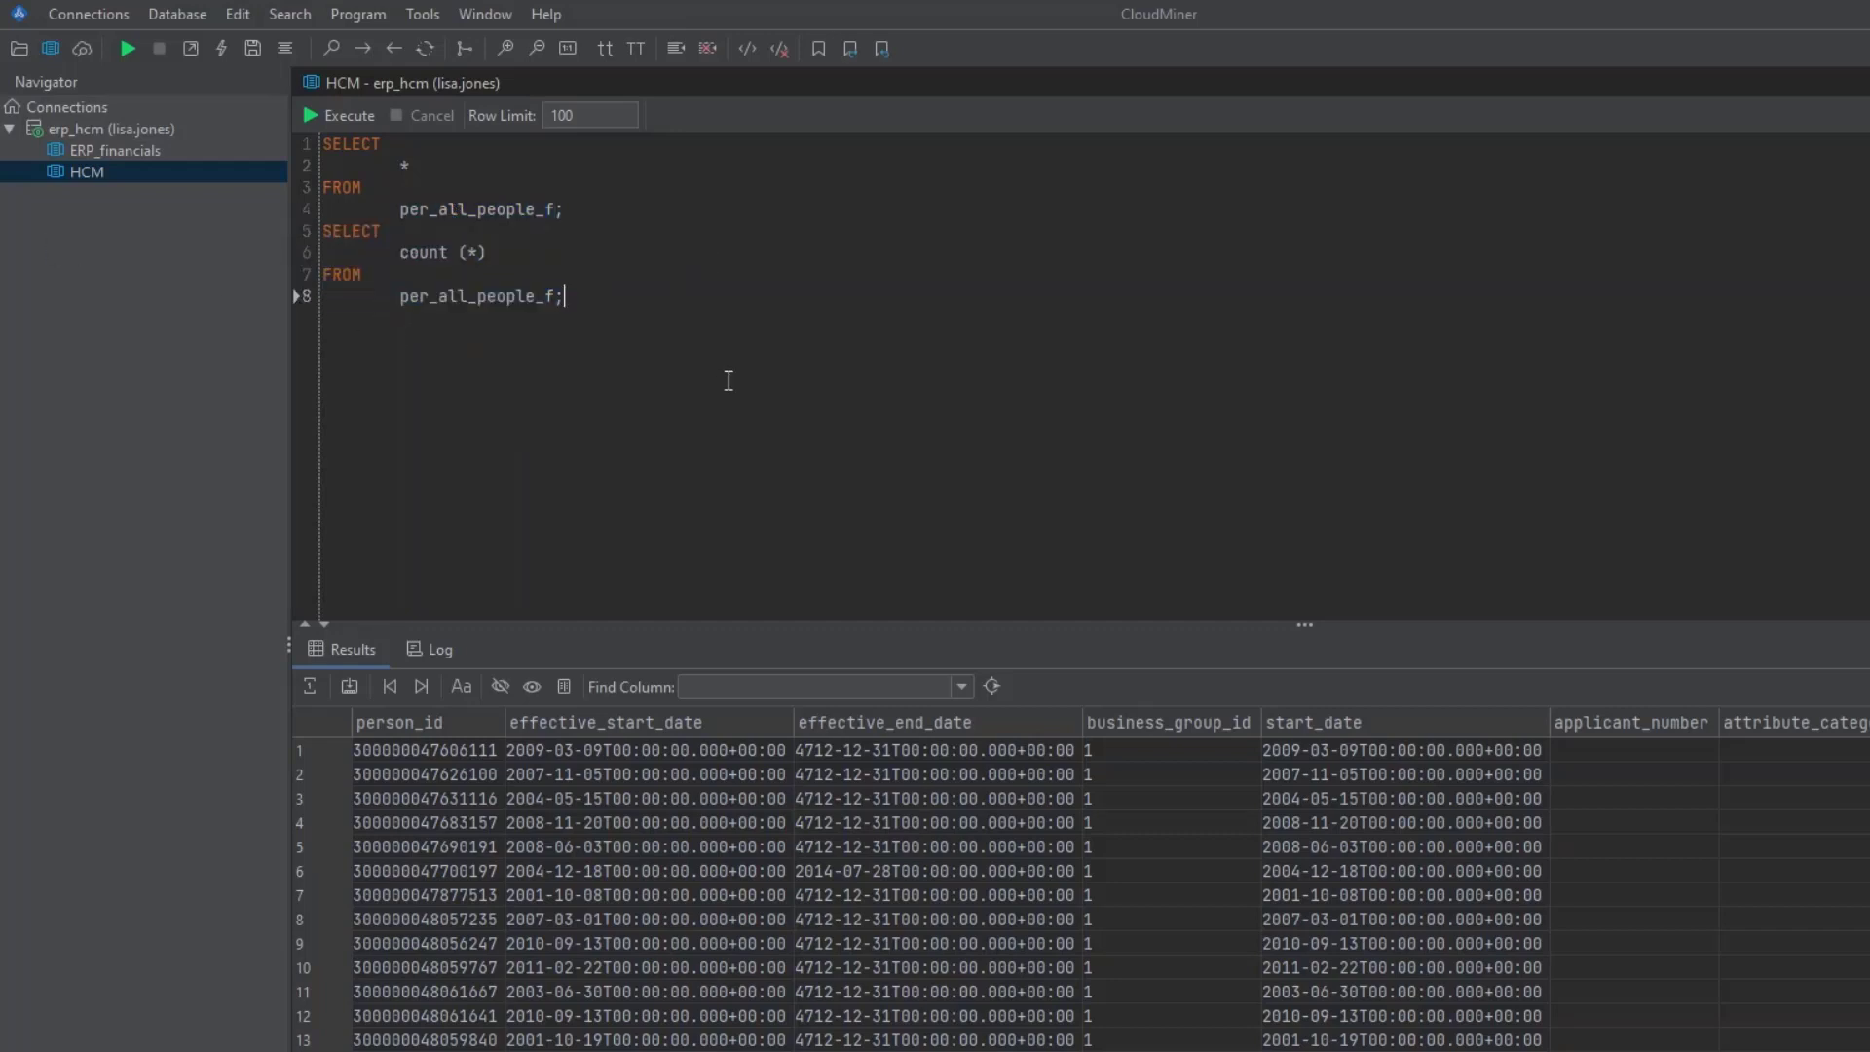
- Add another formatted SELECT * FROM per_all_people_f query using the sf abbreviation
key("Return")
key("Return")
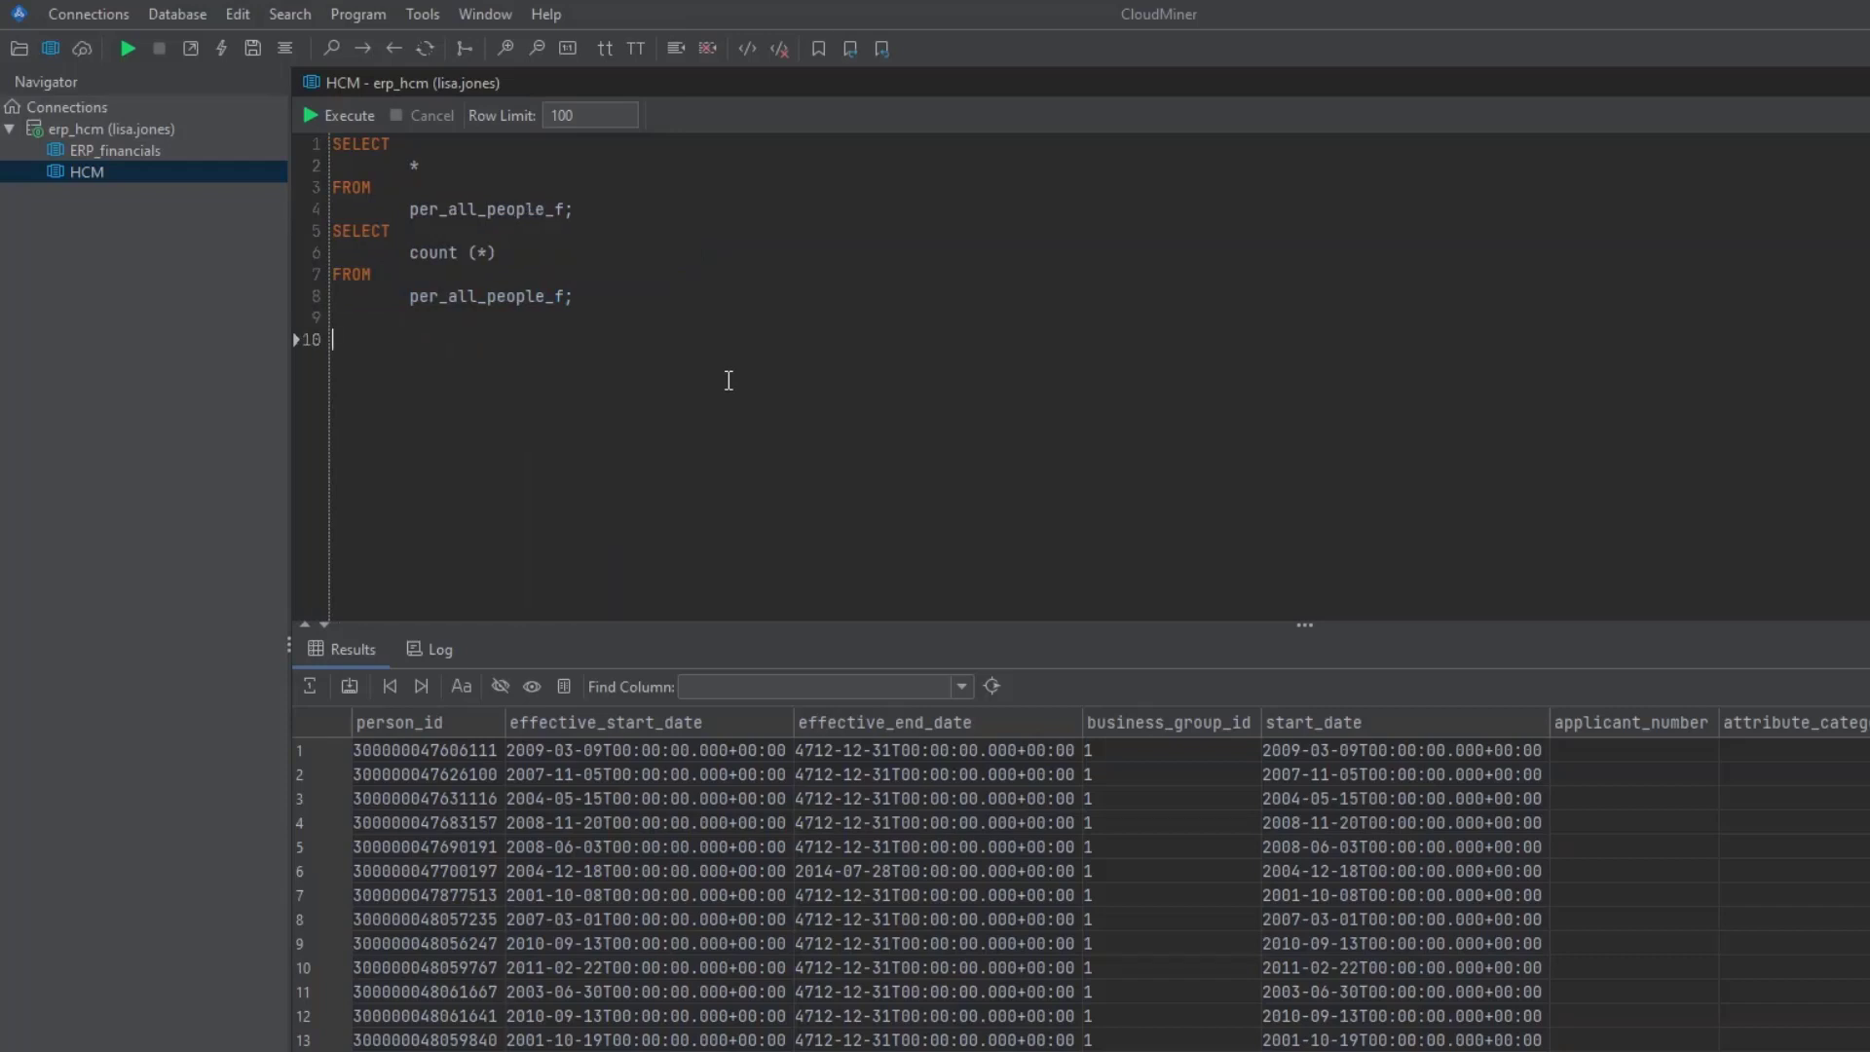
type("sf")
key("Tab")
type("per_all_people_f")
left_click(318, 343)
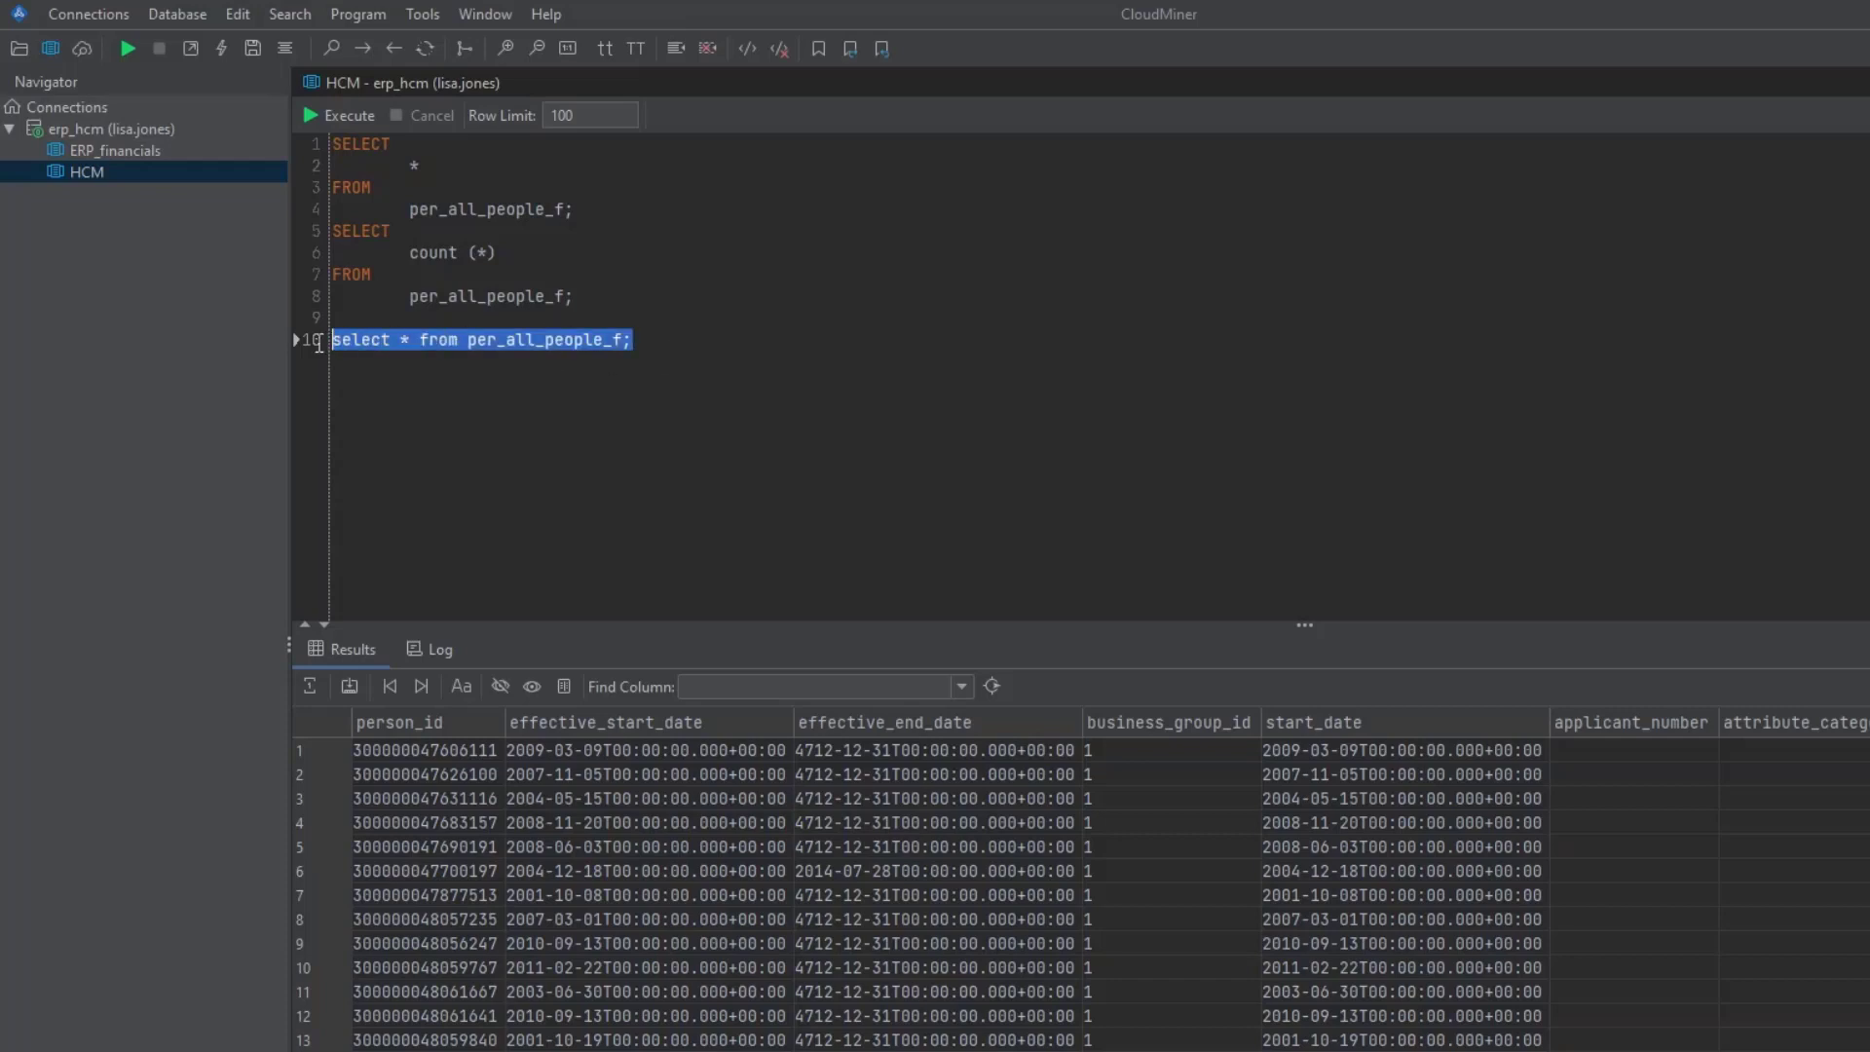
key("ctrl+shift+f")
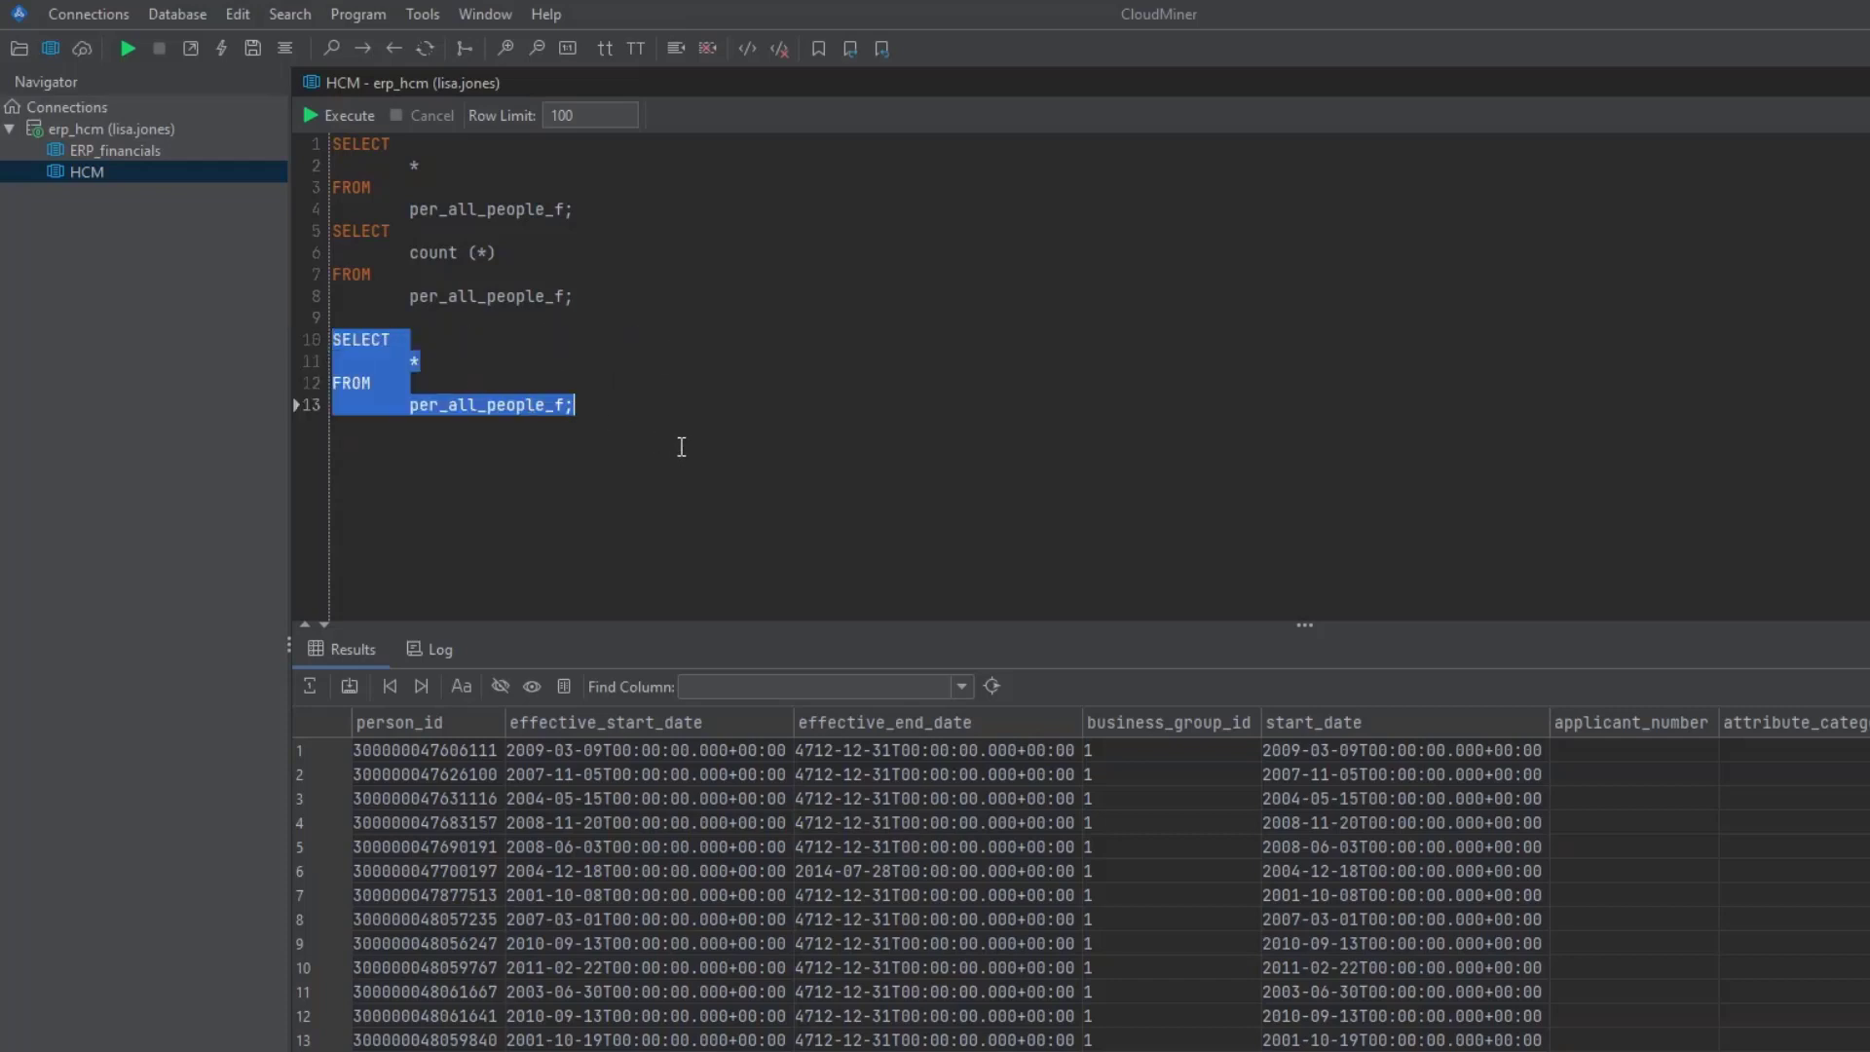
- Insert a blank line before the count query
left_click_drag(575, 296, 333, 230)
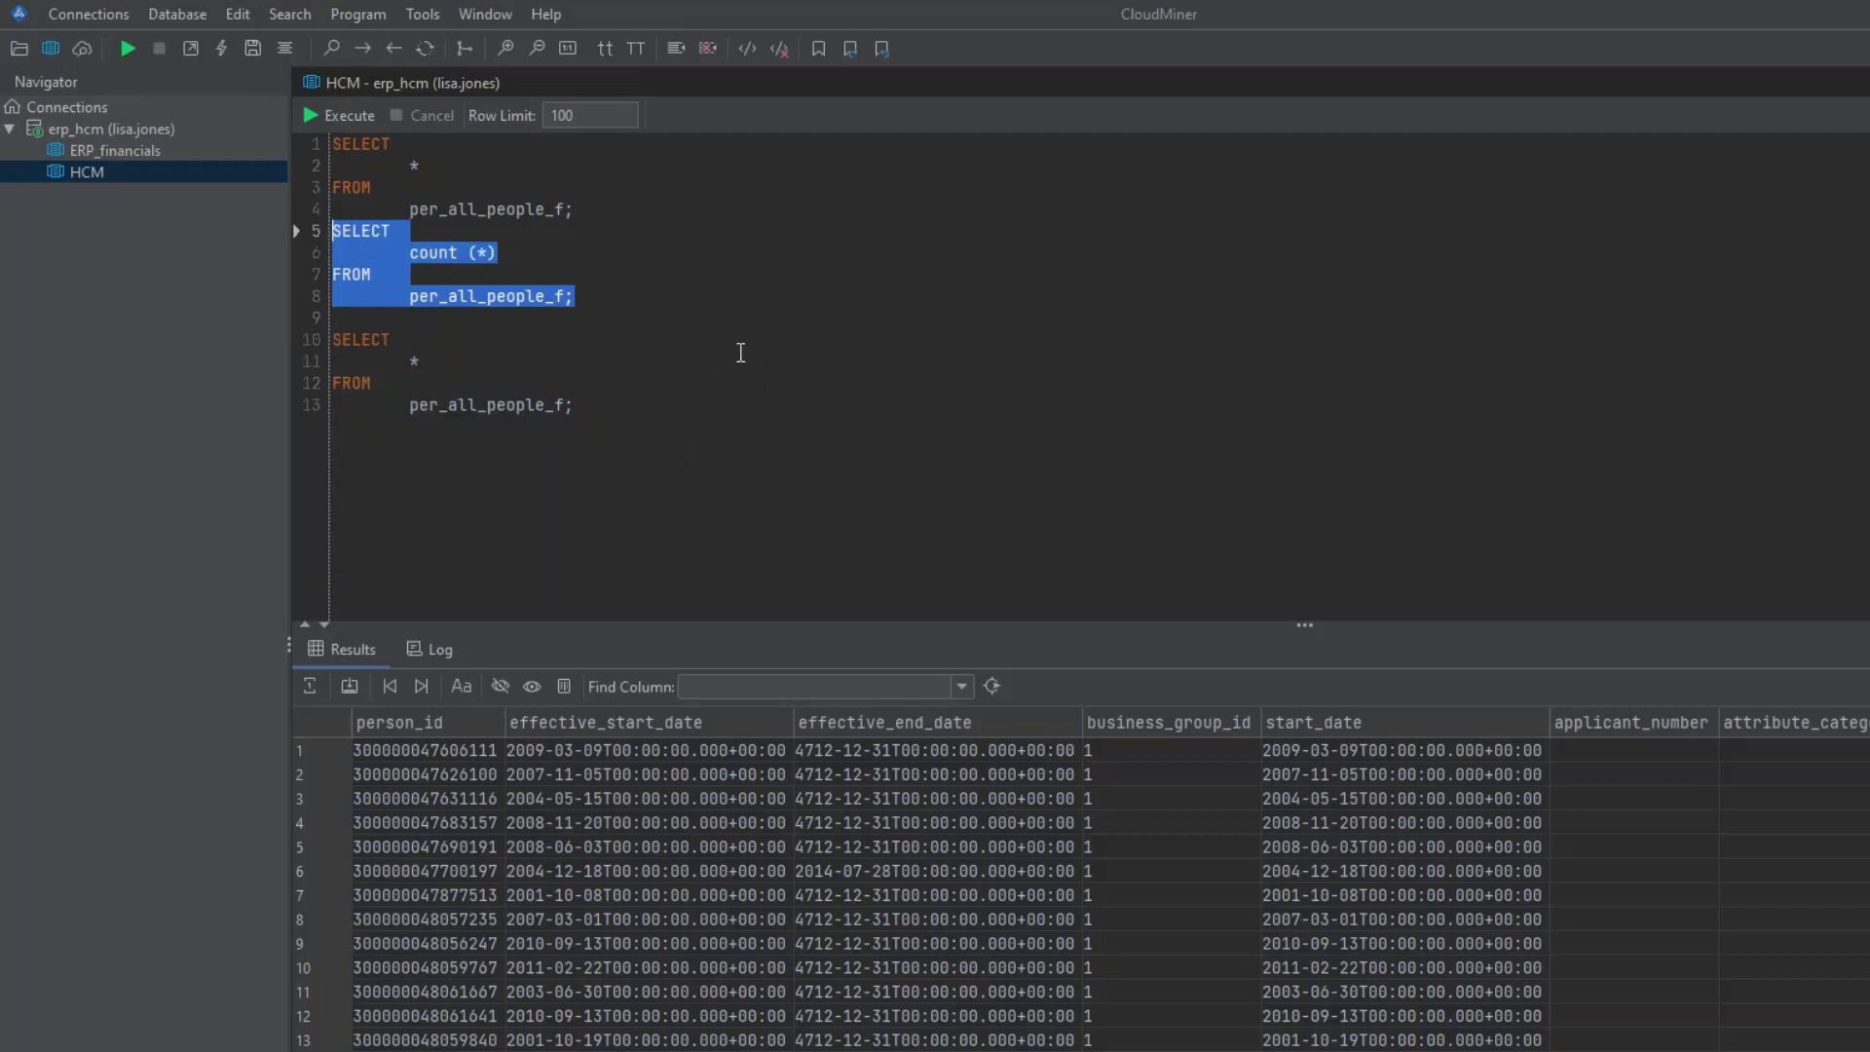
left_click(633, 317)
left_click(337, 230)
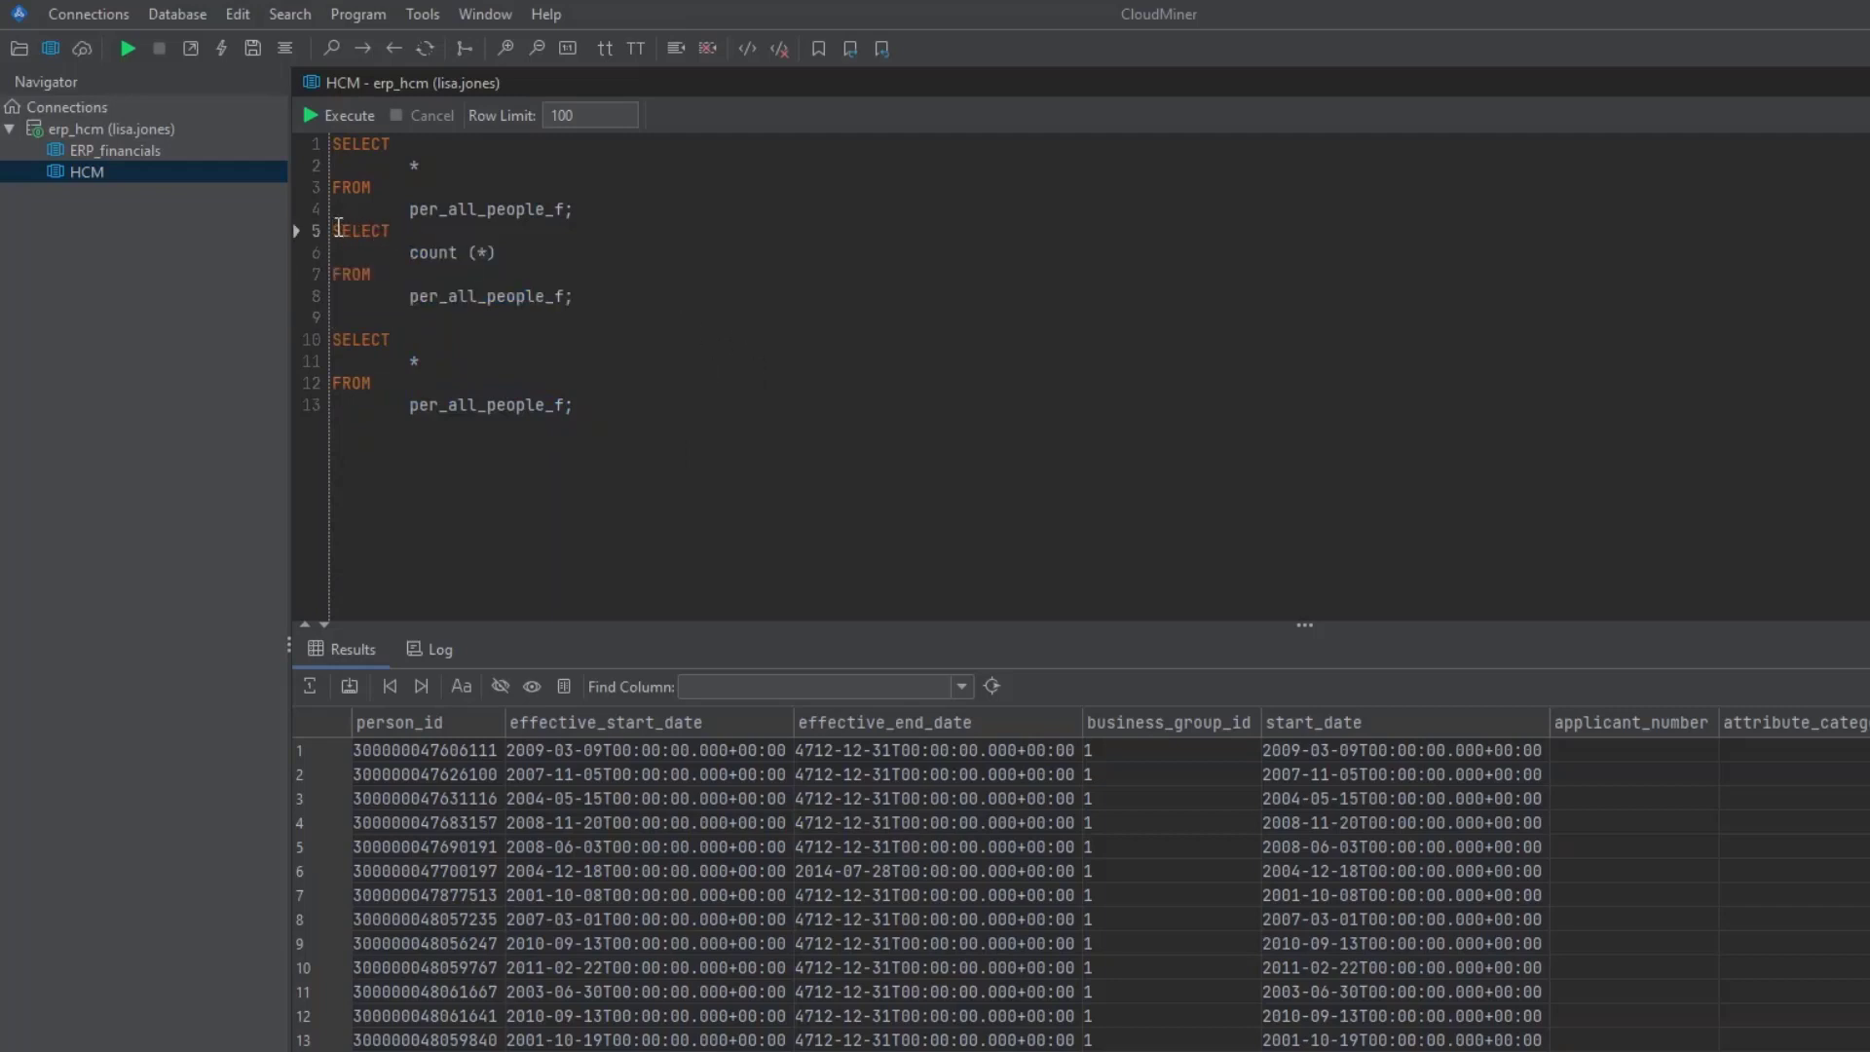
key("Return")
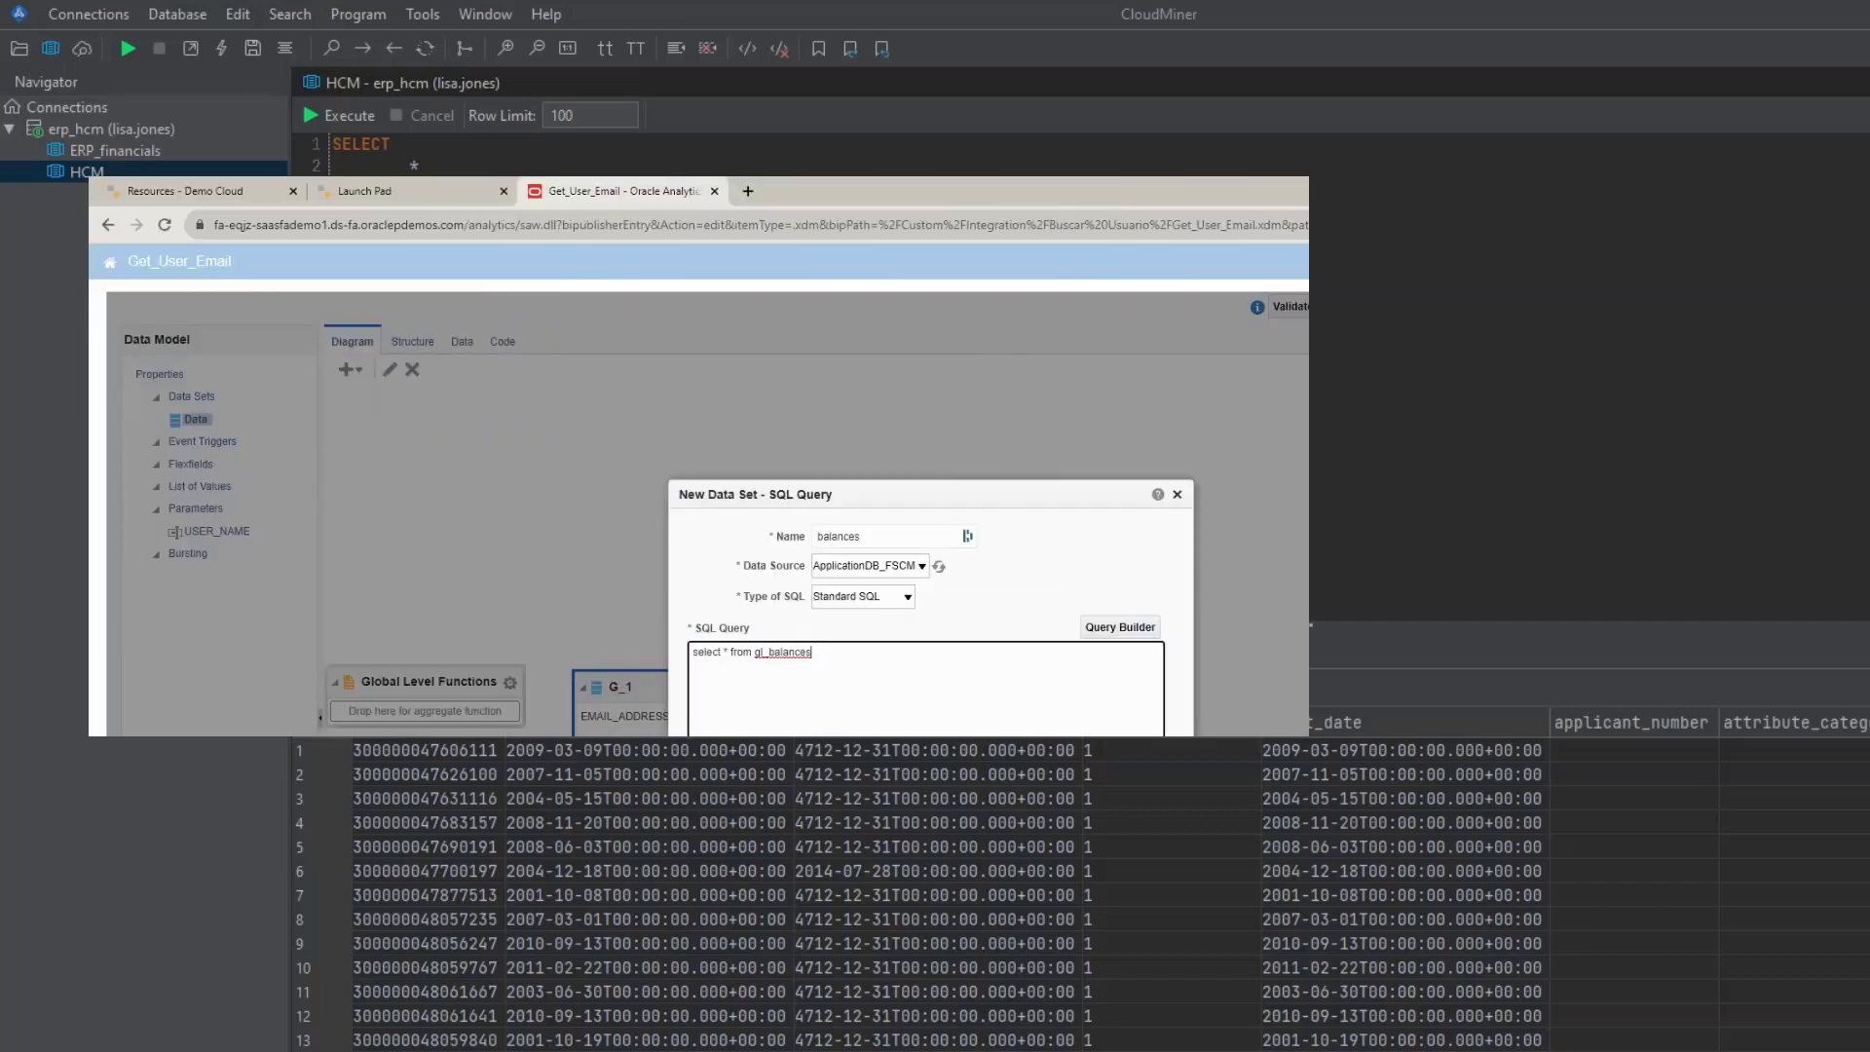
- Append where period_name = '01-12' to the BI Publisher balances data set query
type("where pe")
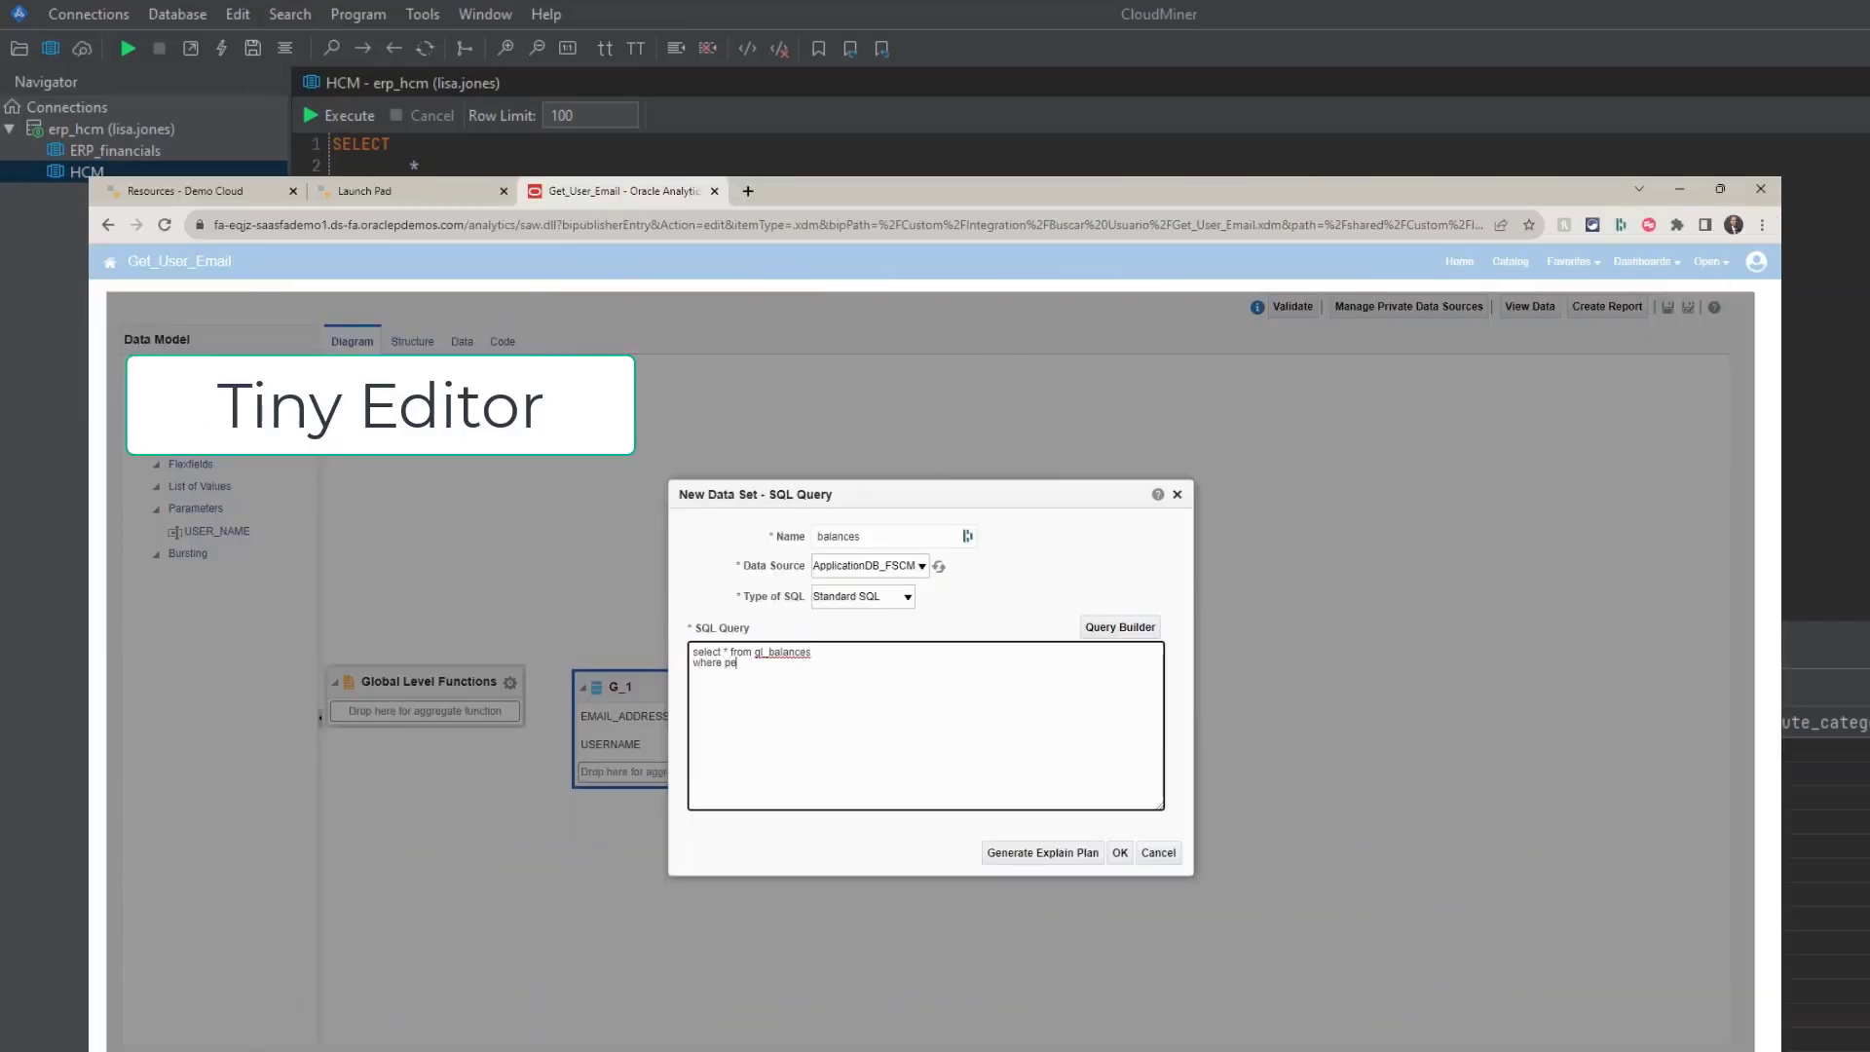
type("riod_n")
type("_name = ")
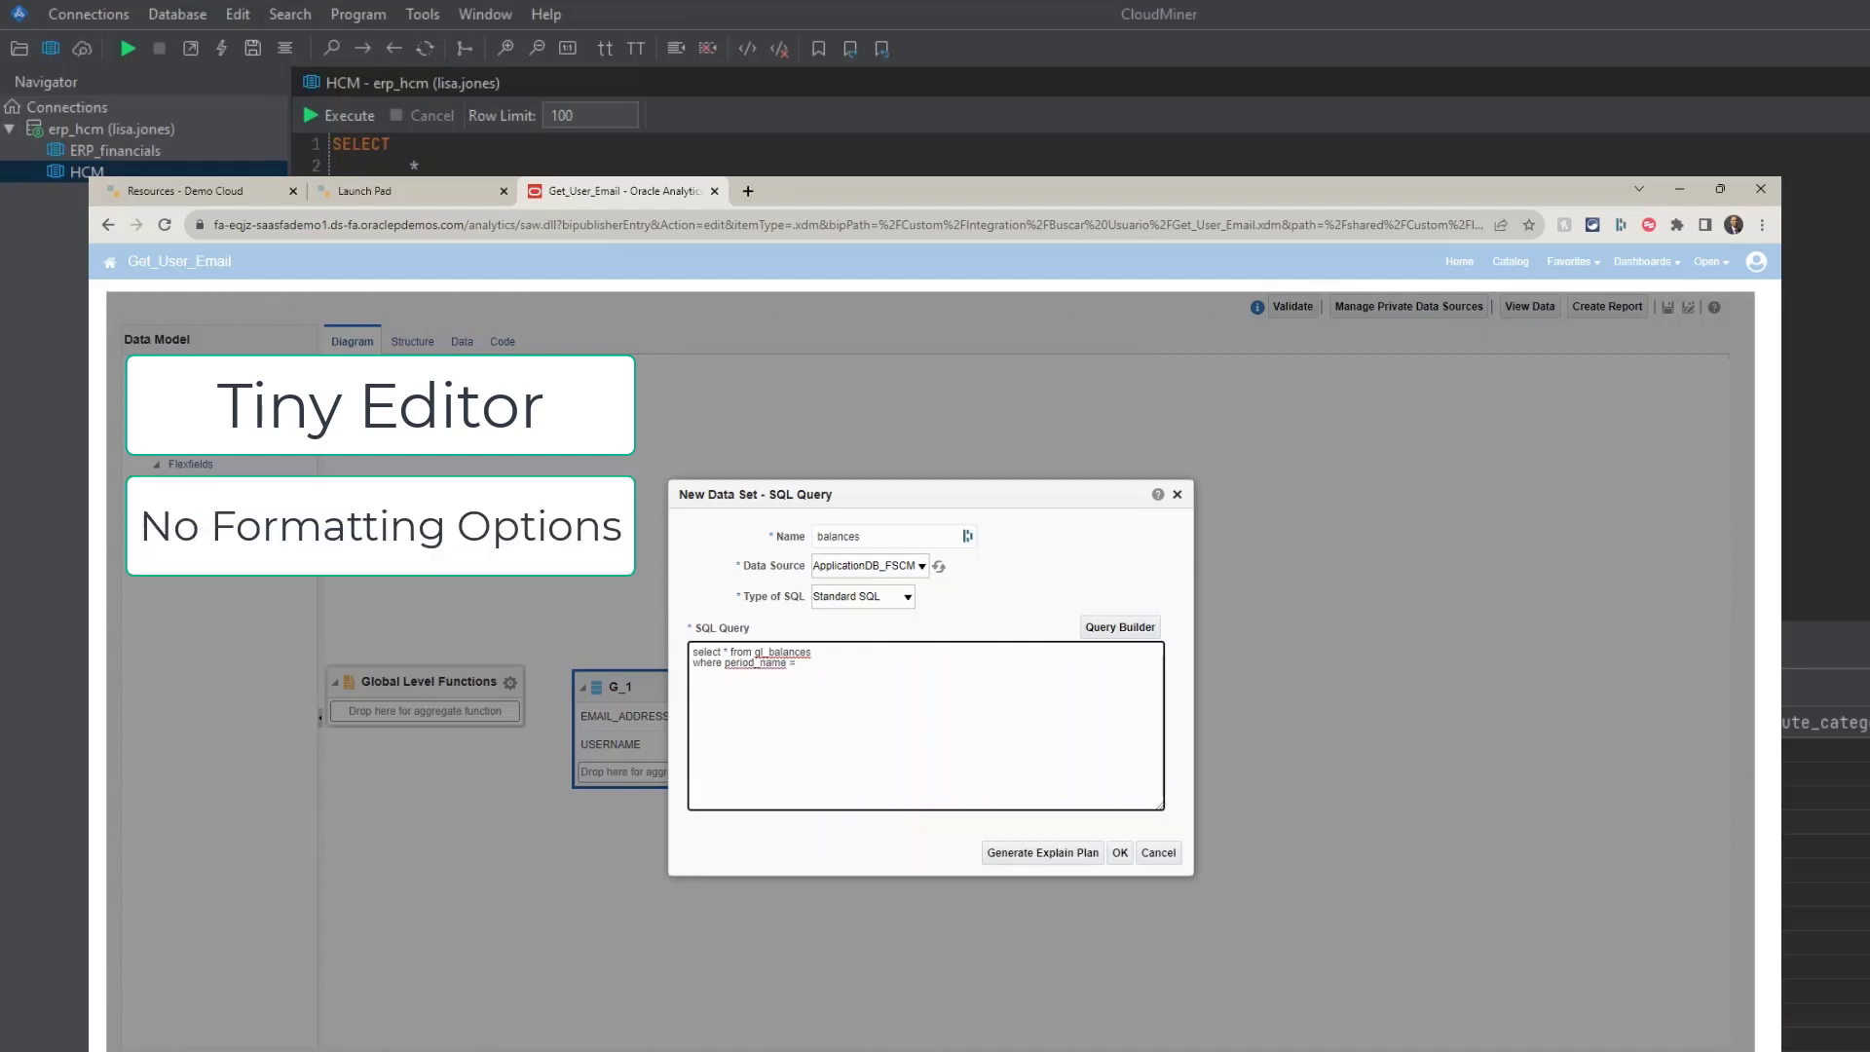
type("''")
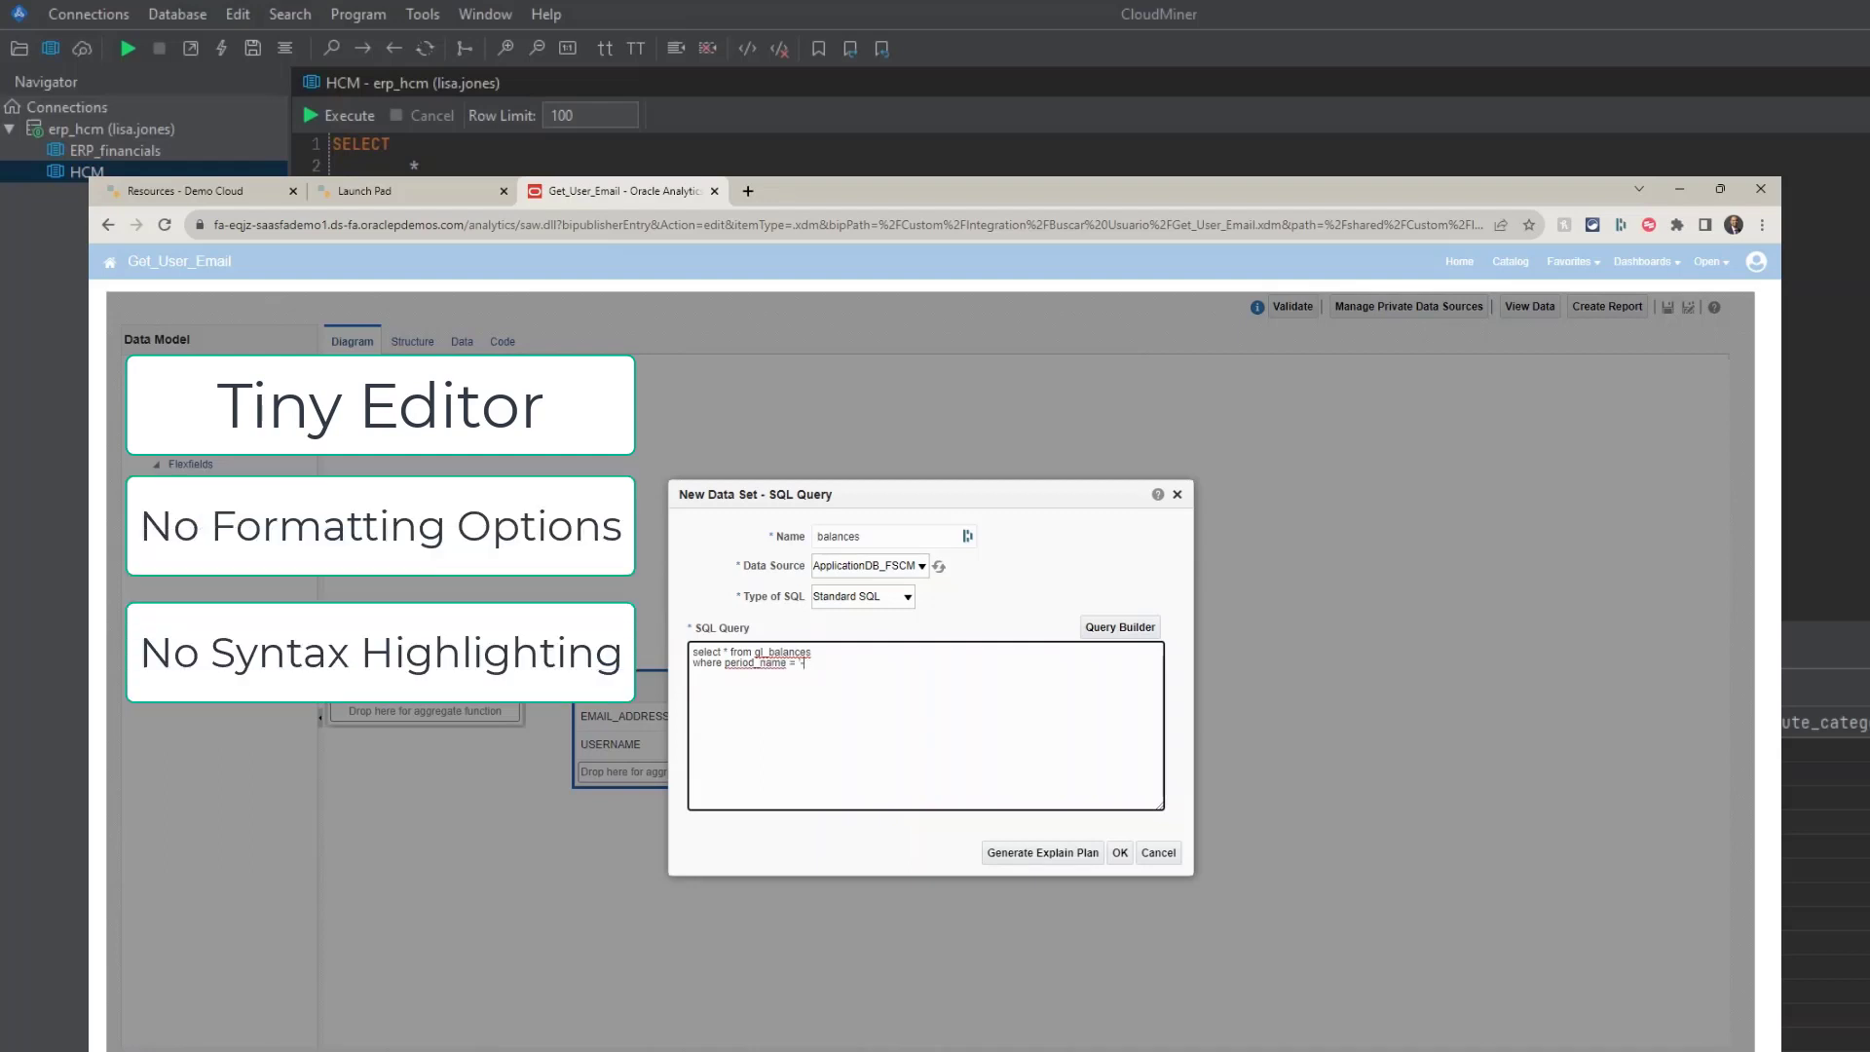
type("01-12")
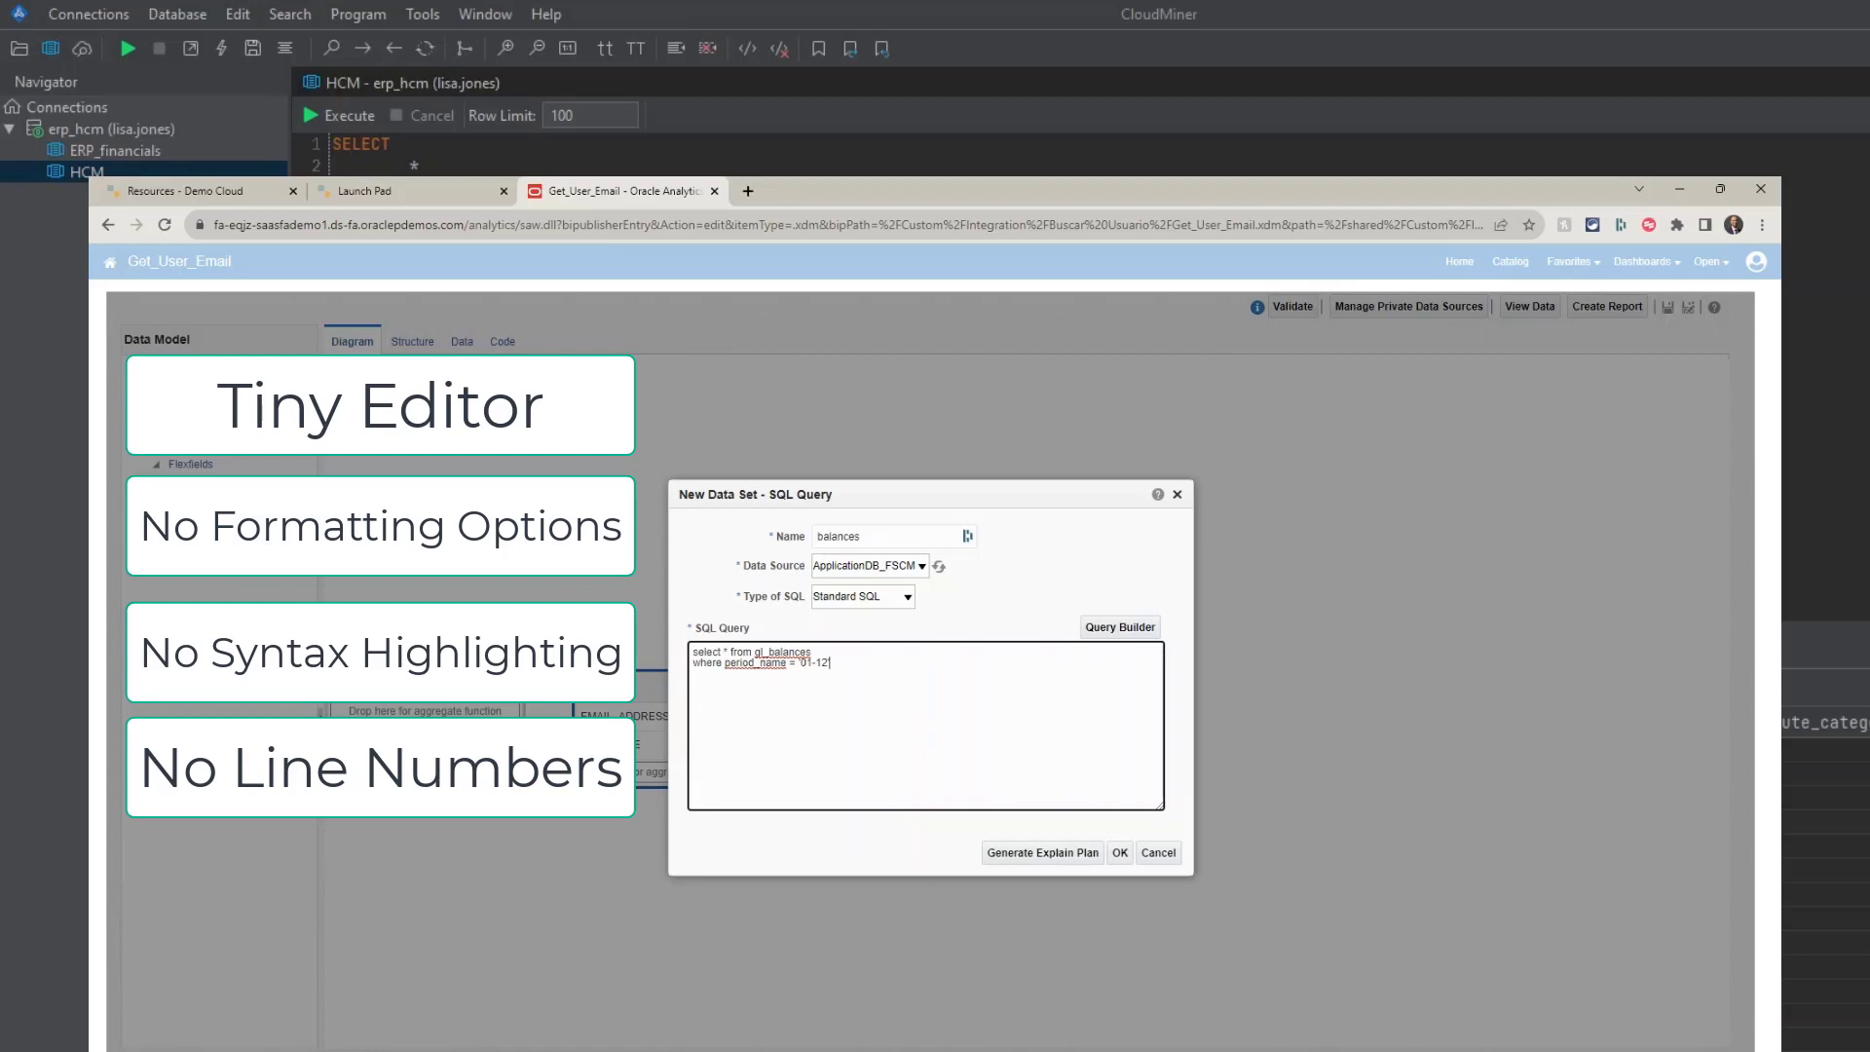
key("ctrl+a")
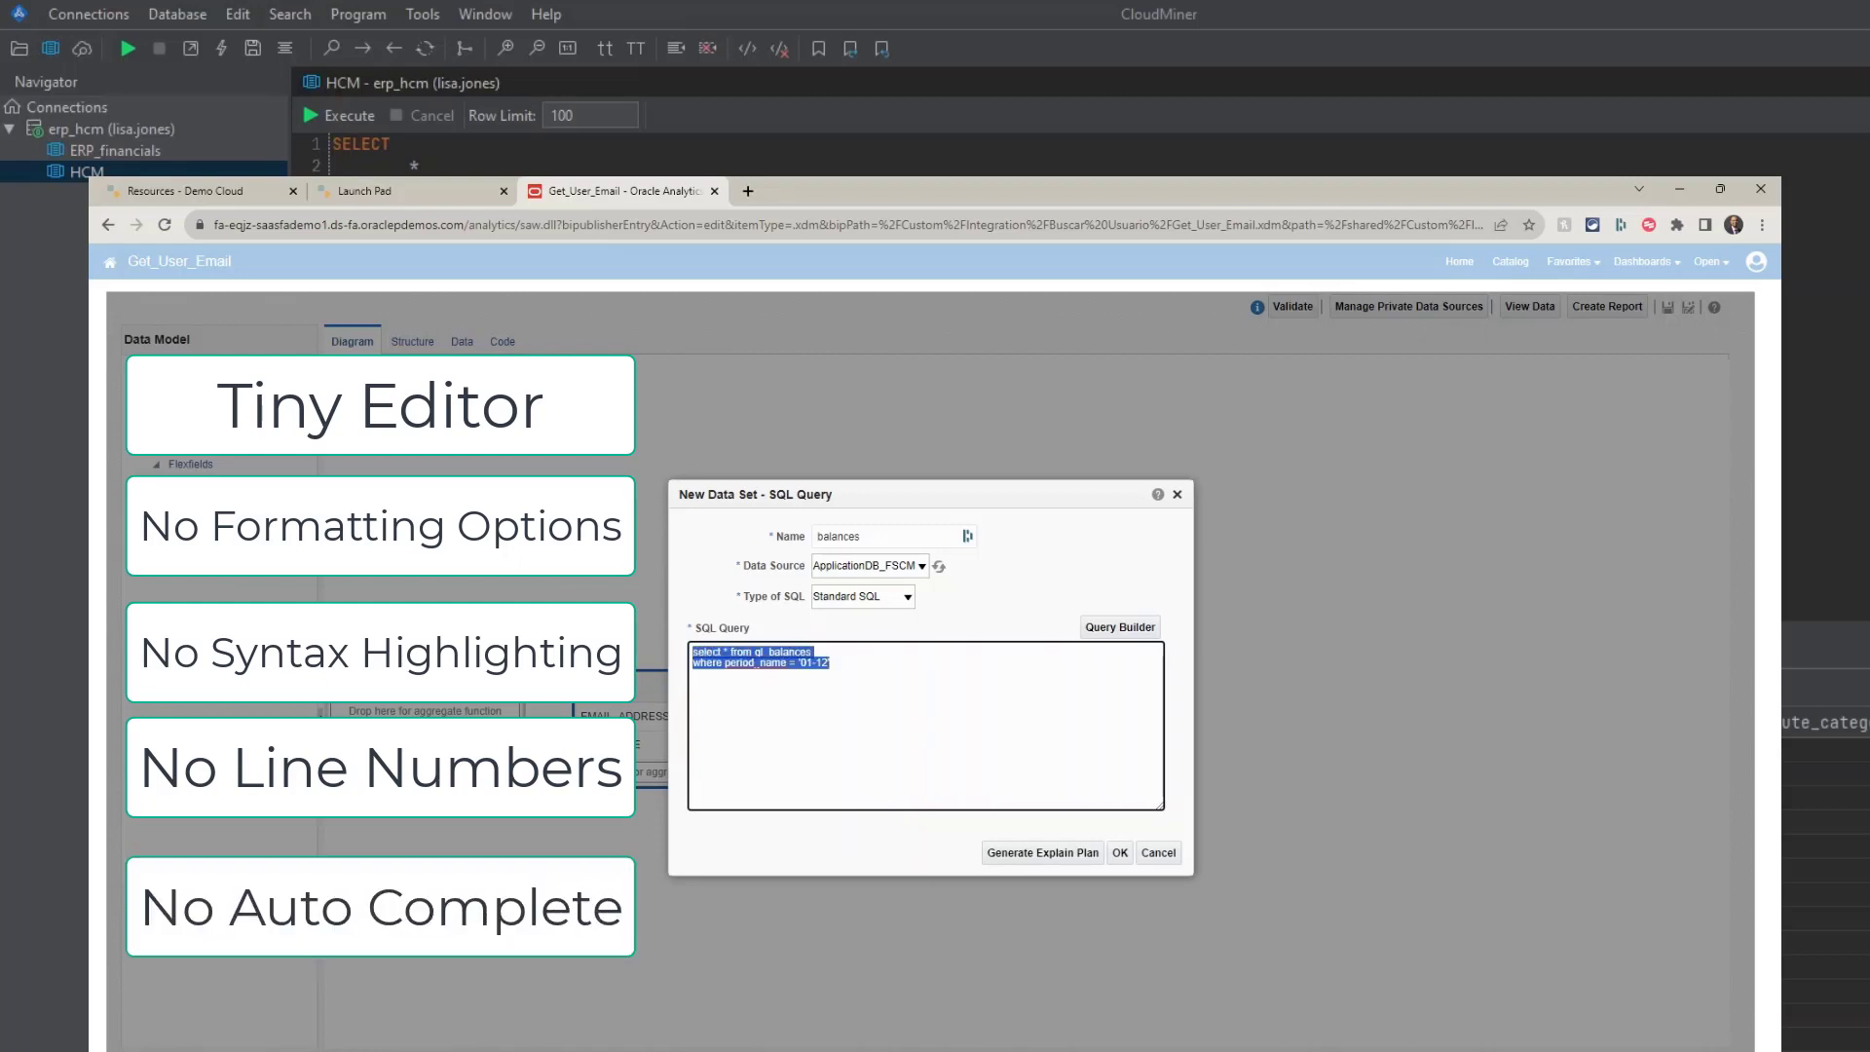
key("Tab")
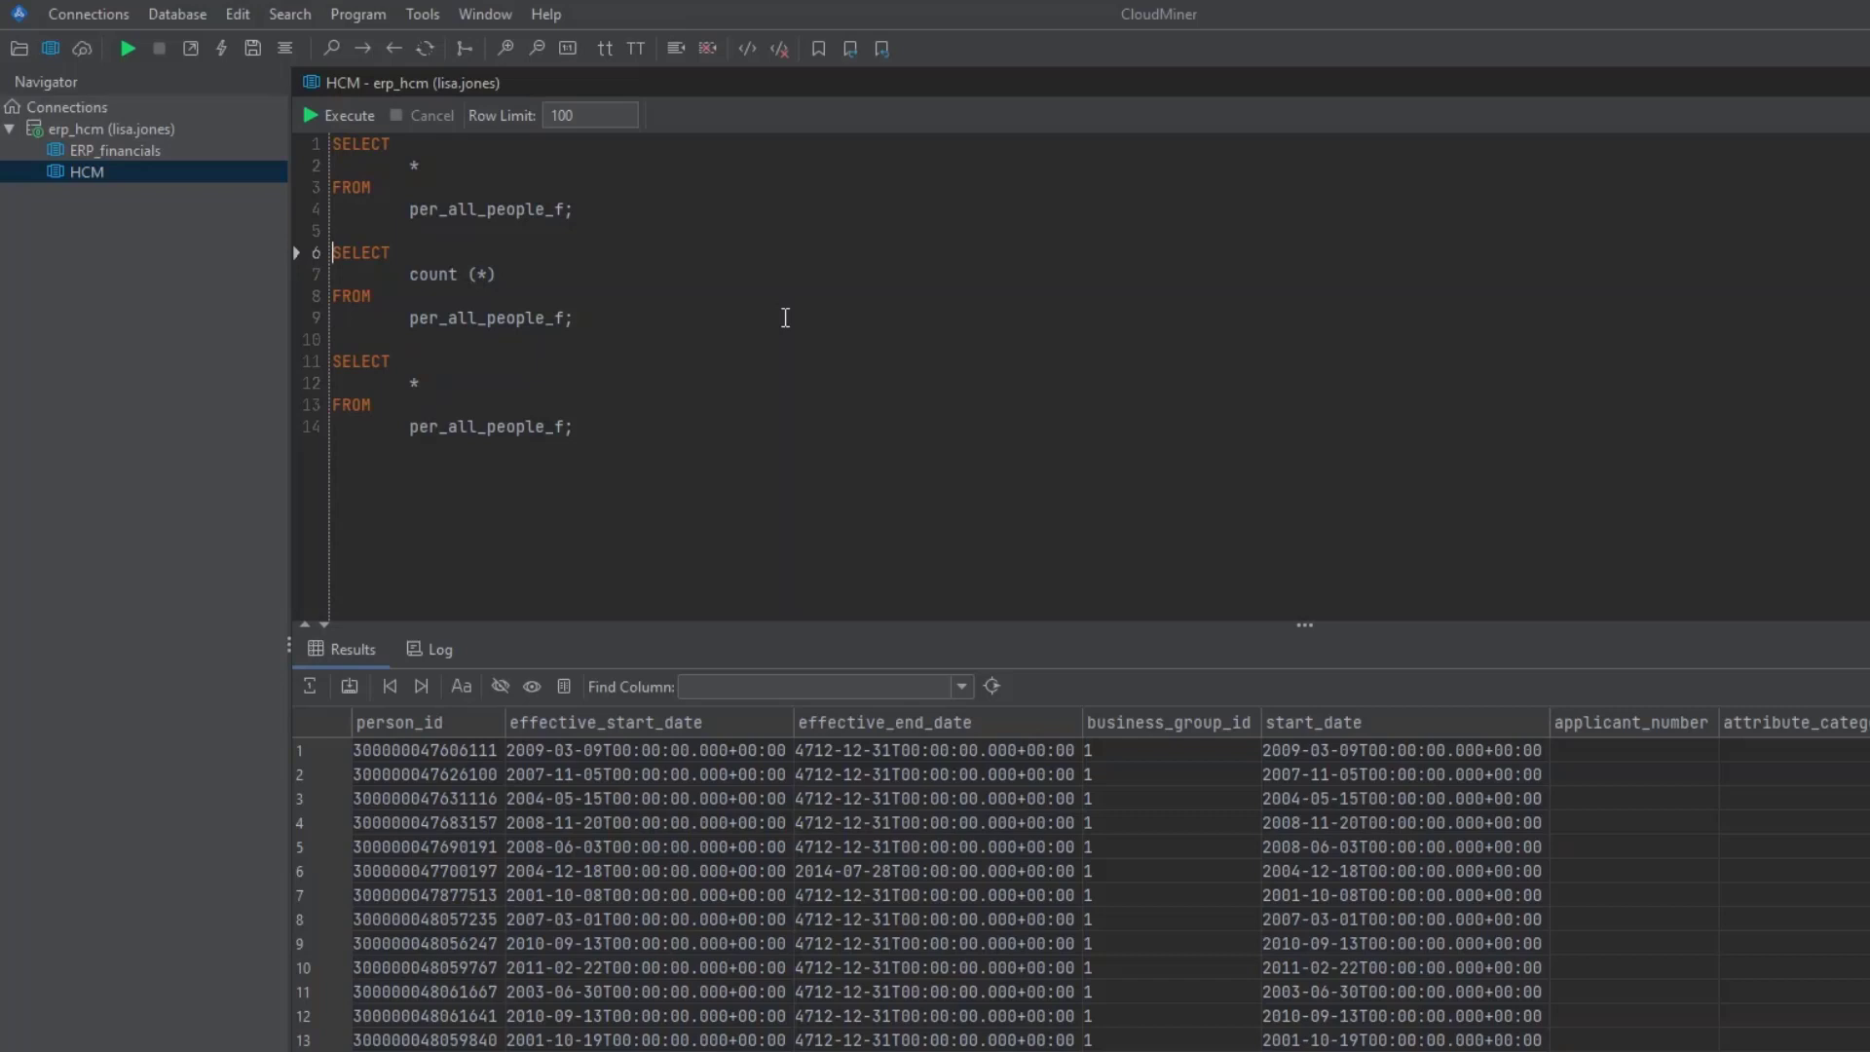
left_click(757, 333)
left_click_drag(648, 318, 321, 253)
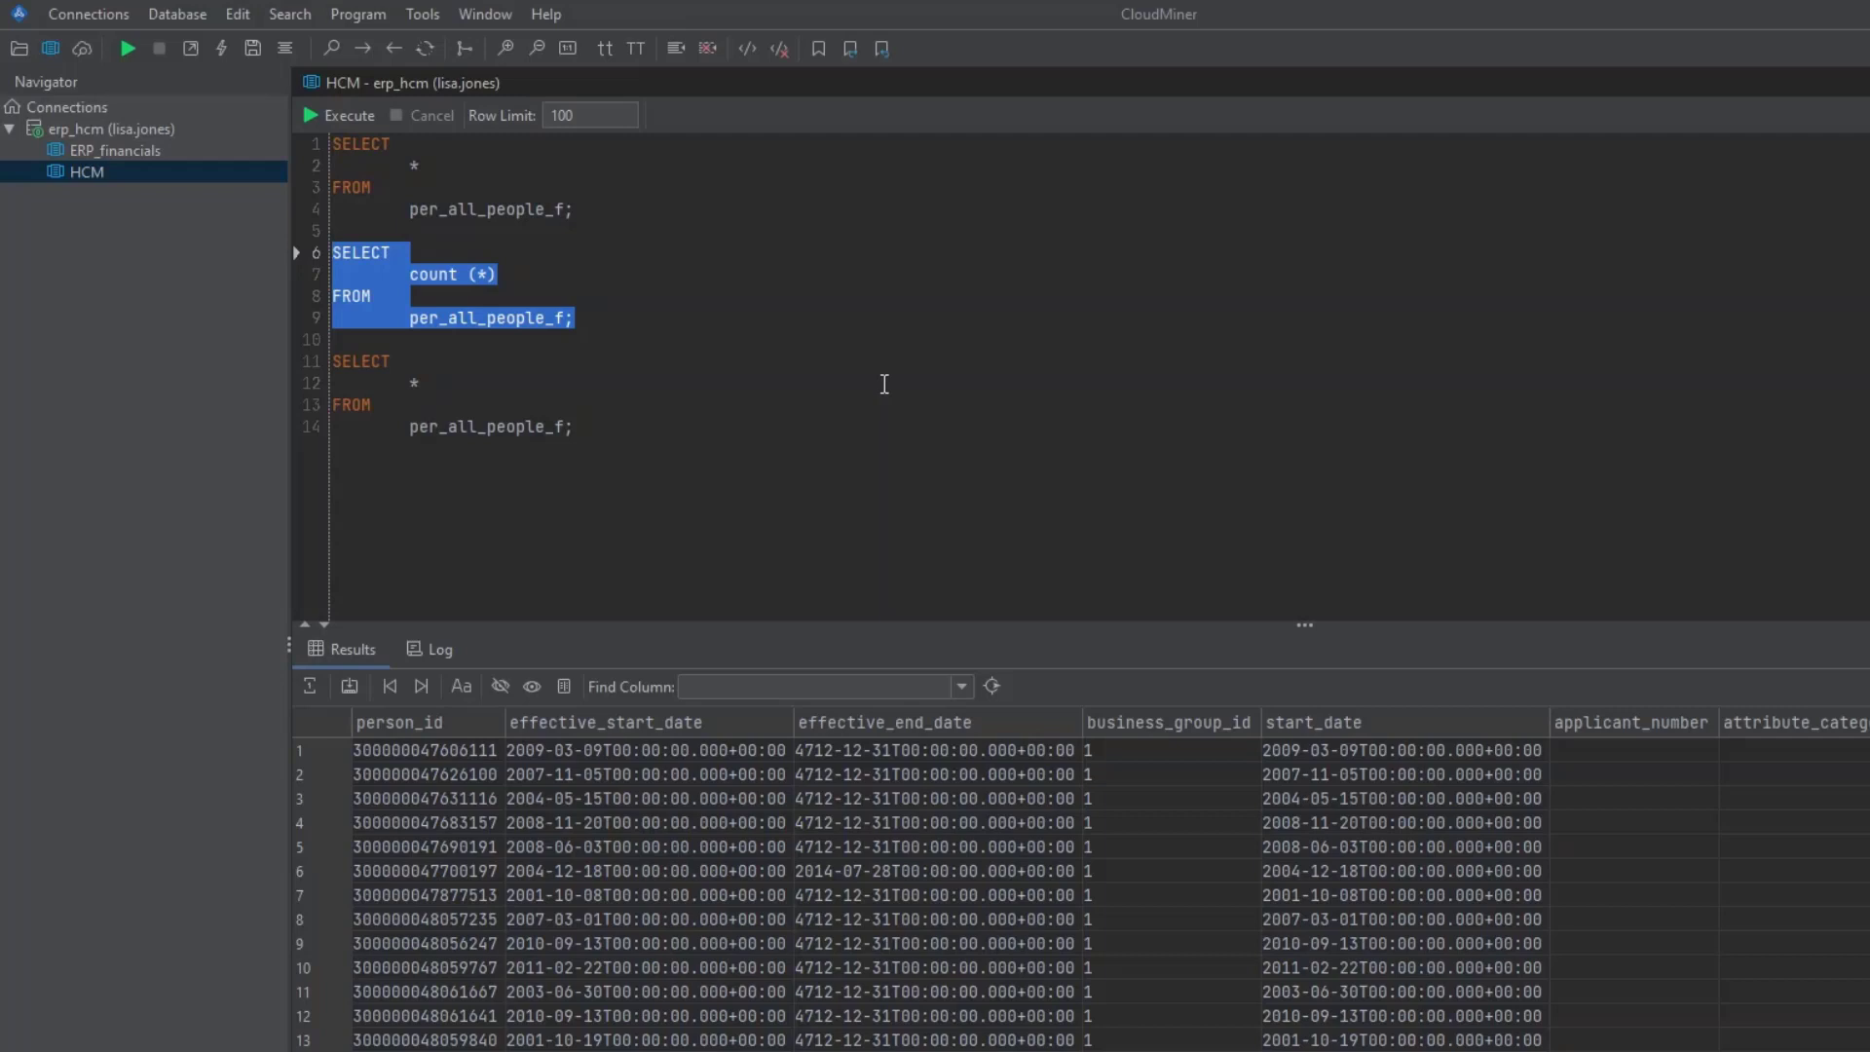
- Place the cursor in the third select-all query on the HCM worksheet
left_click(724, 378)
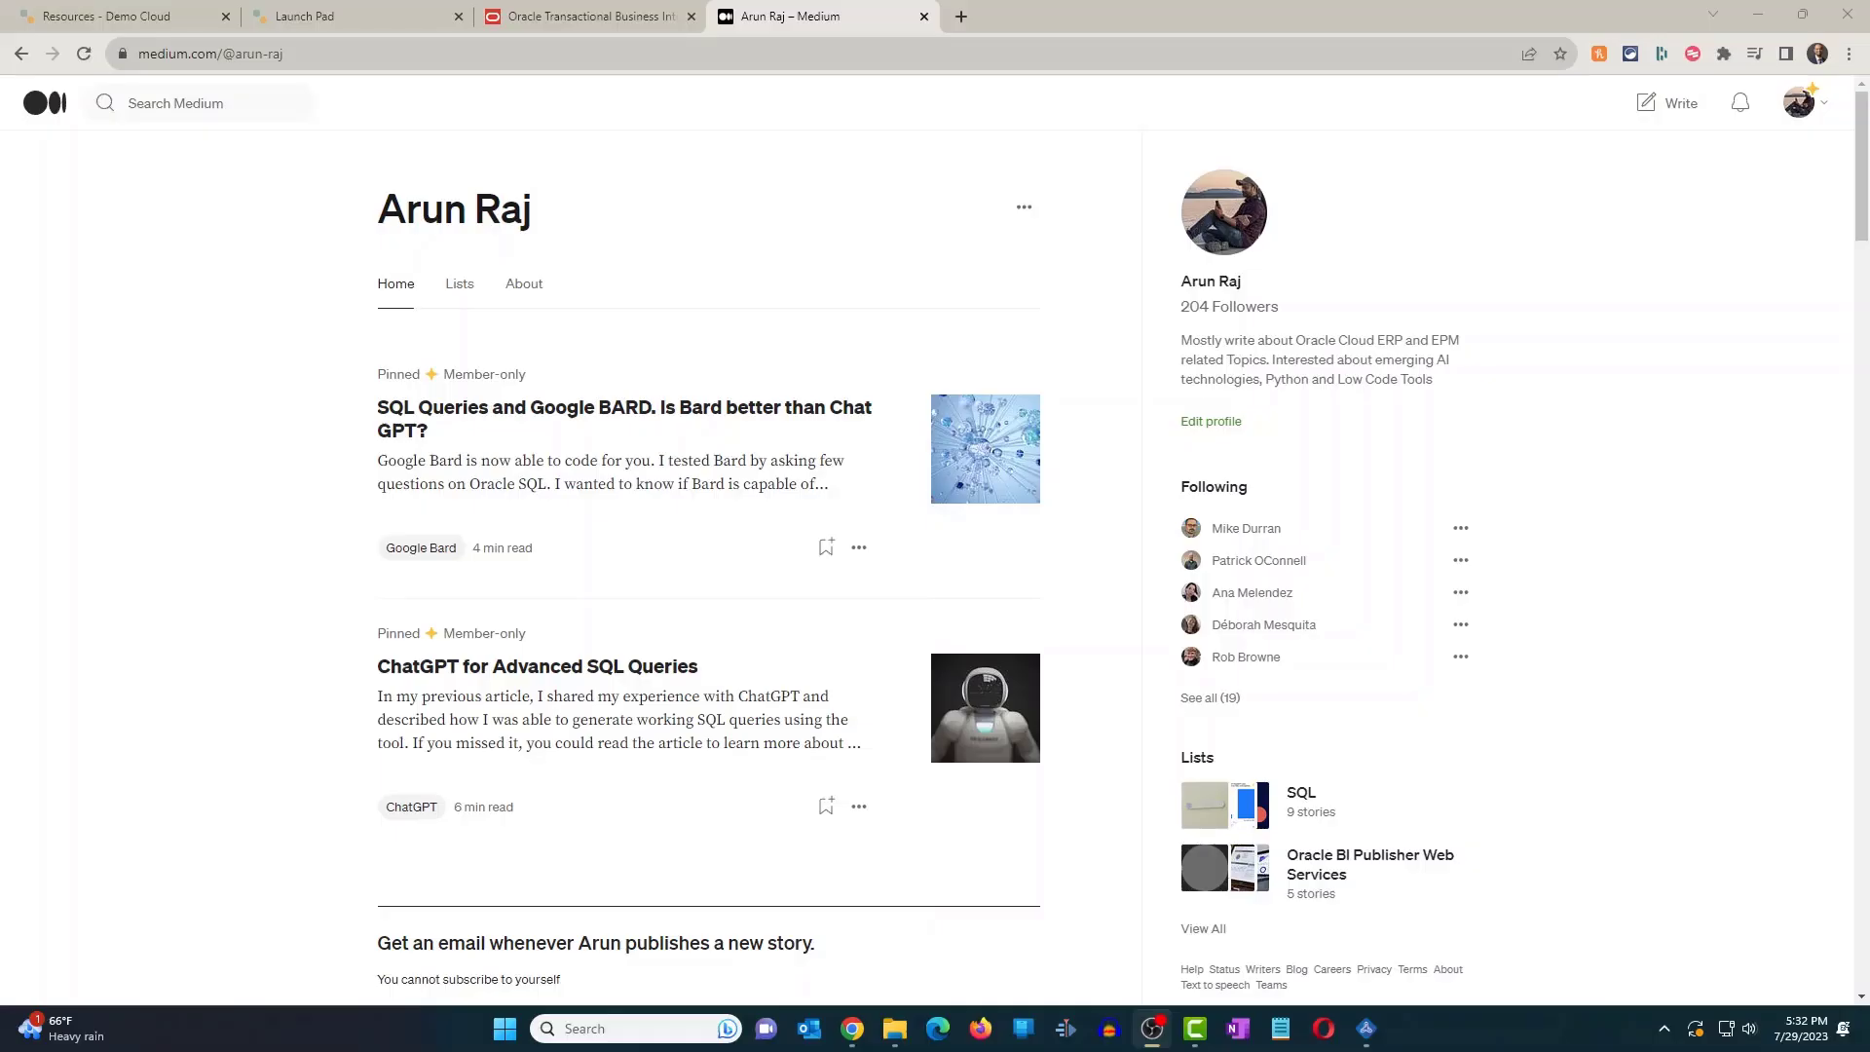
- Scroll down the Medium profile's list of Oracle EPM, SQL and ChatGPT articles
scroll(709, 545, "down", 4)
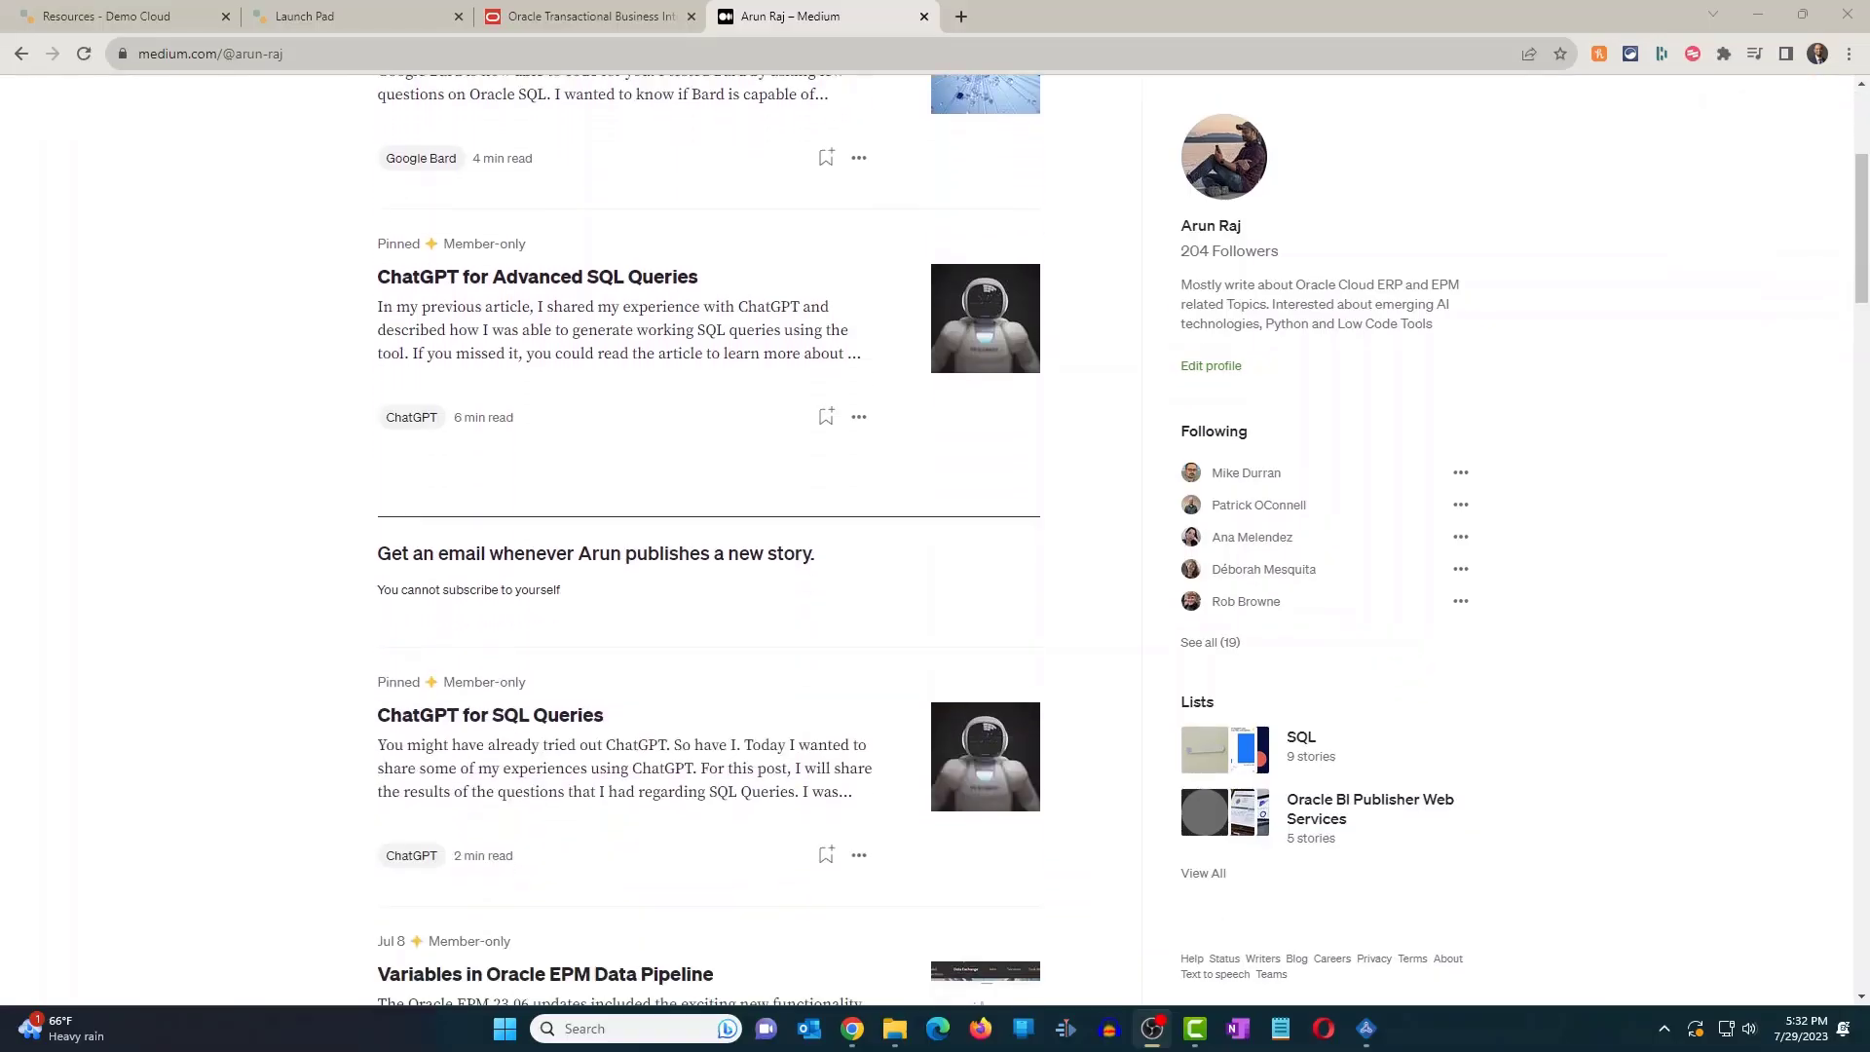
scroll(709, 540, "down", 12)
scroll(709, 541, "down", 5)
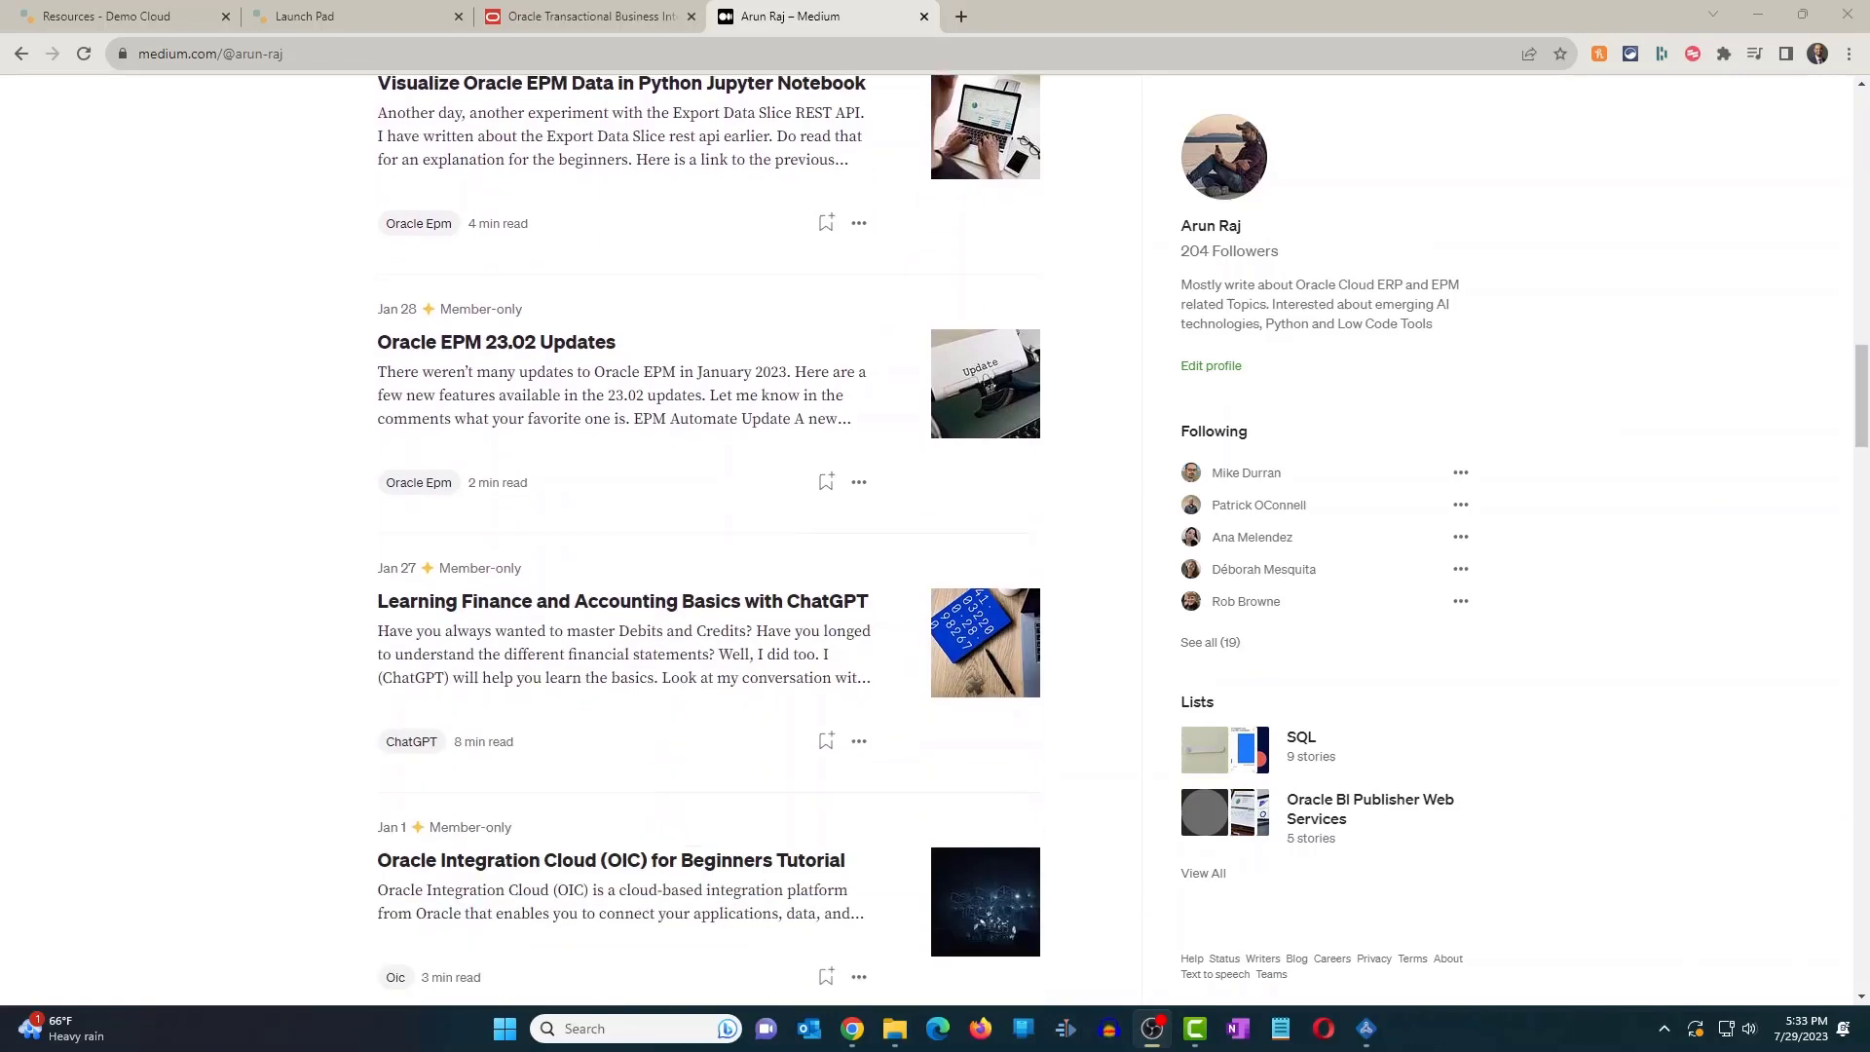
scroll(709, 540, "down", 3)
scroll(709, 540, "down", 4)
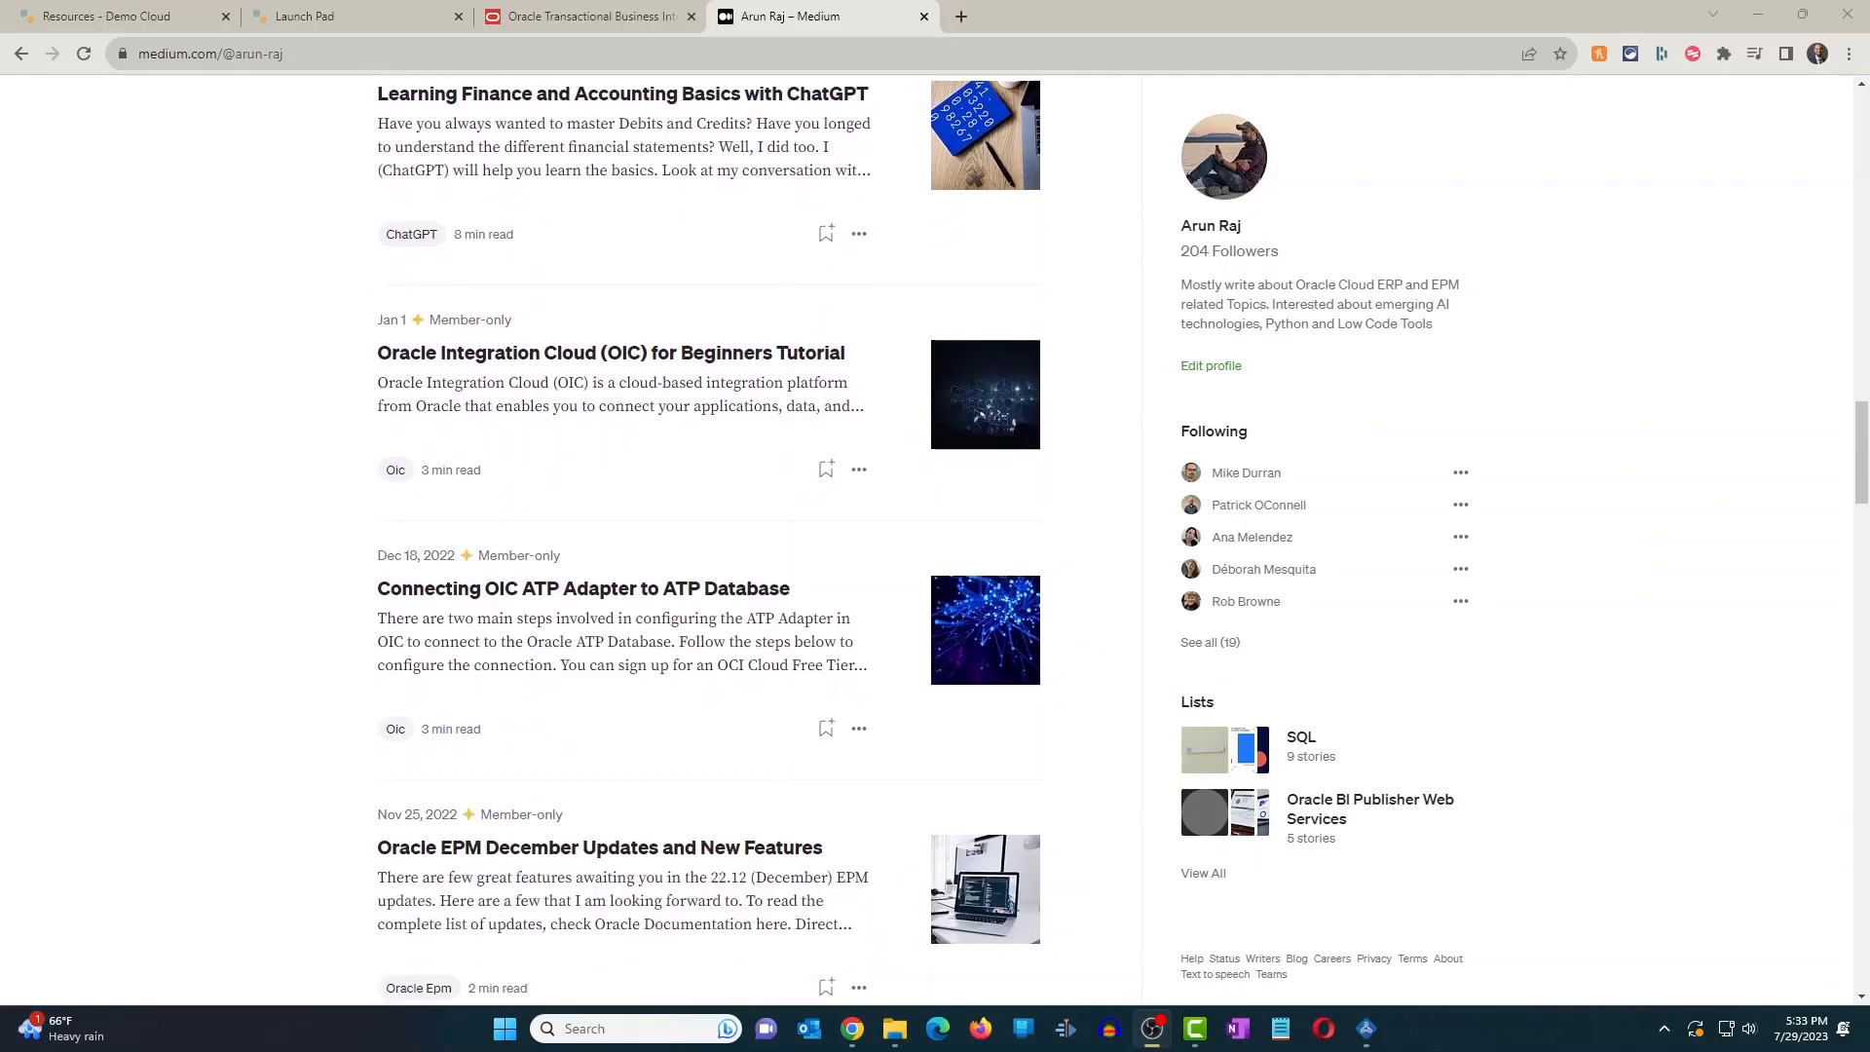
scroll(709, 540, "down", 8)
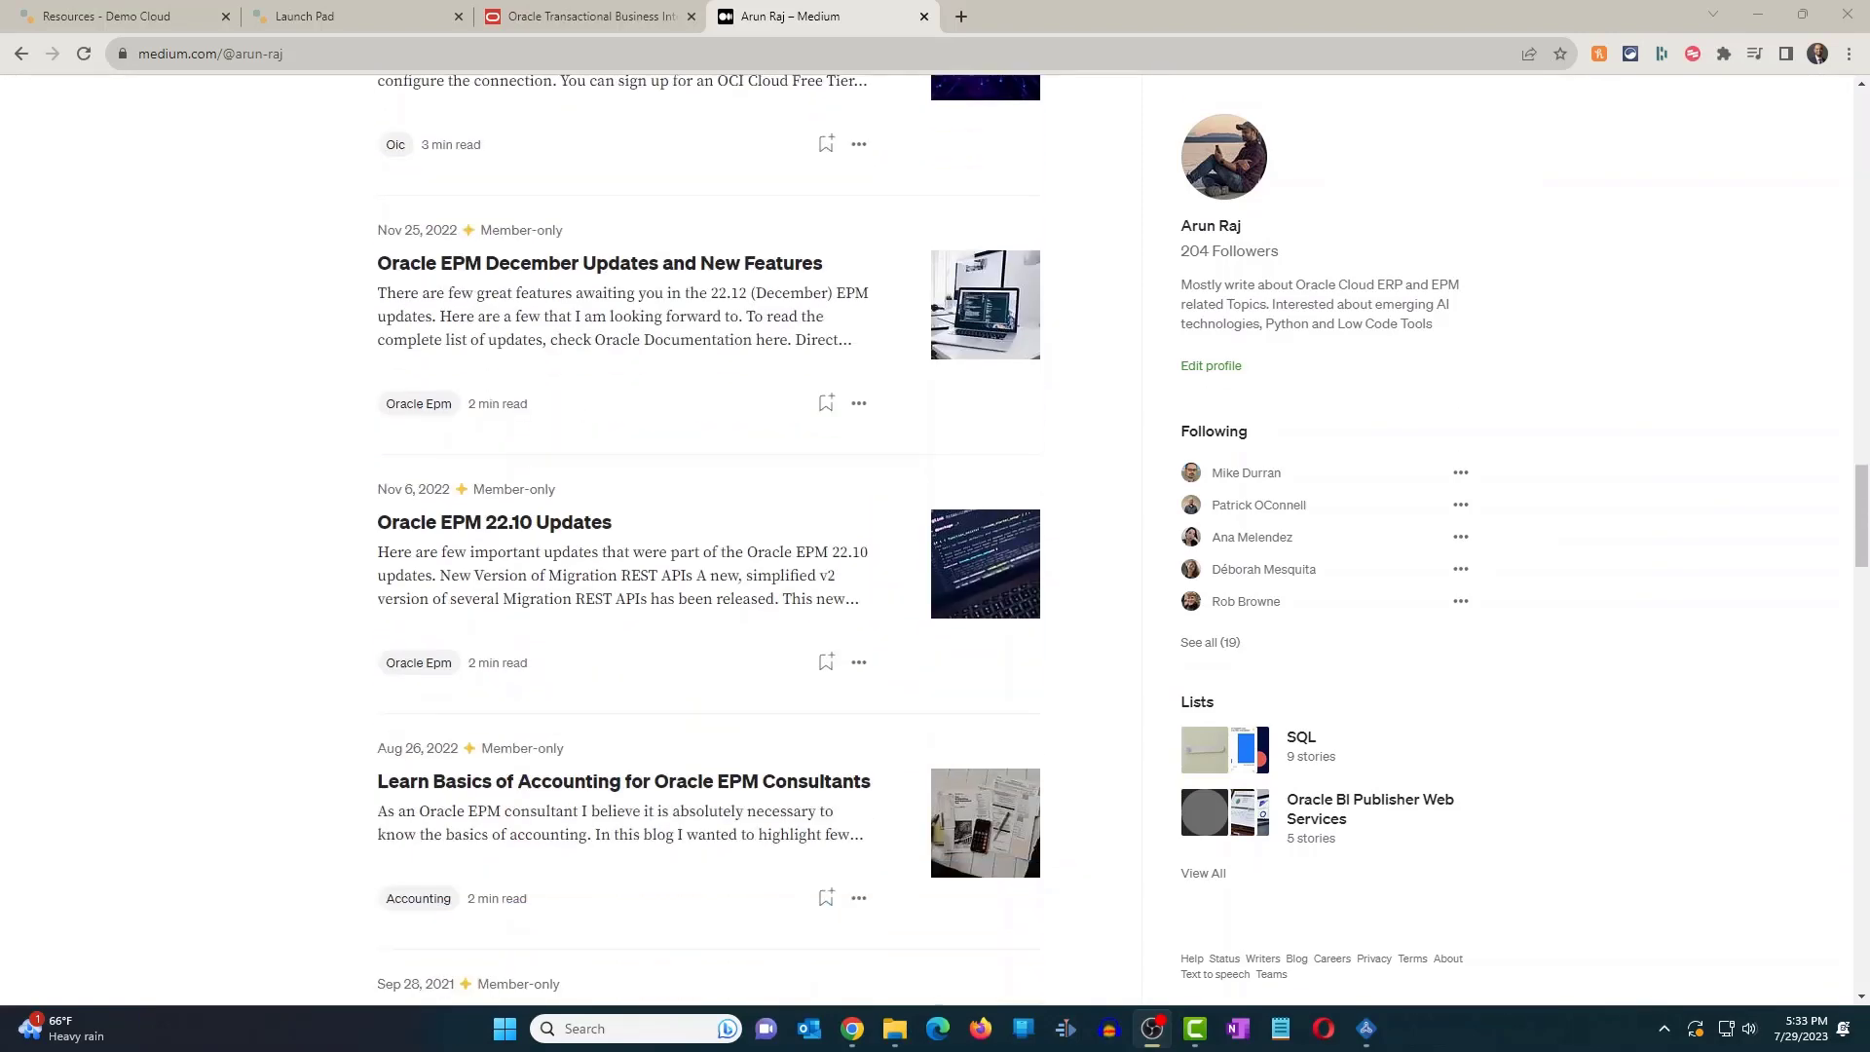
scroll(709, 540, "down", 3)
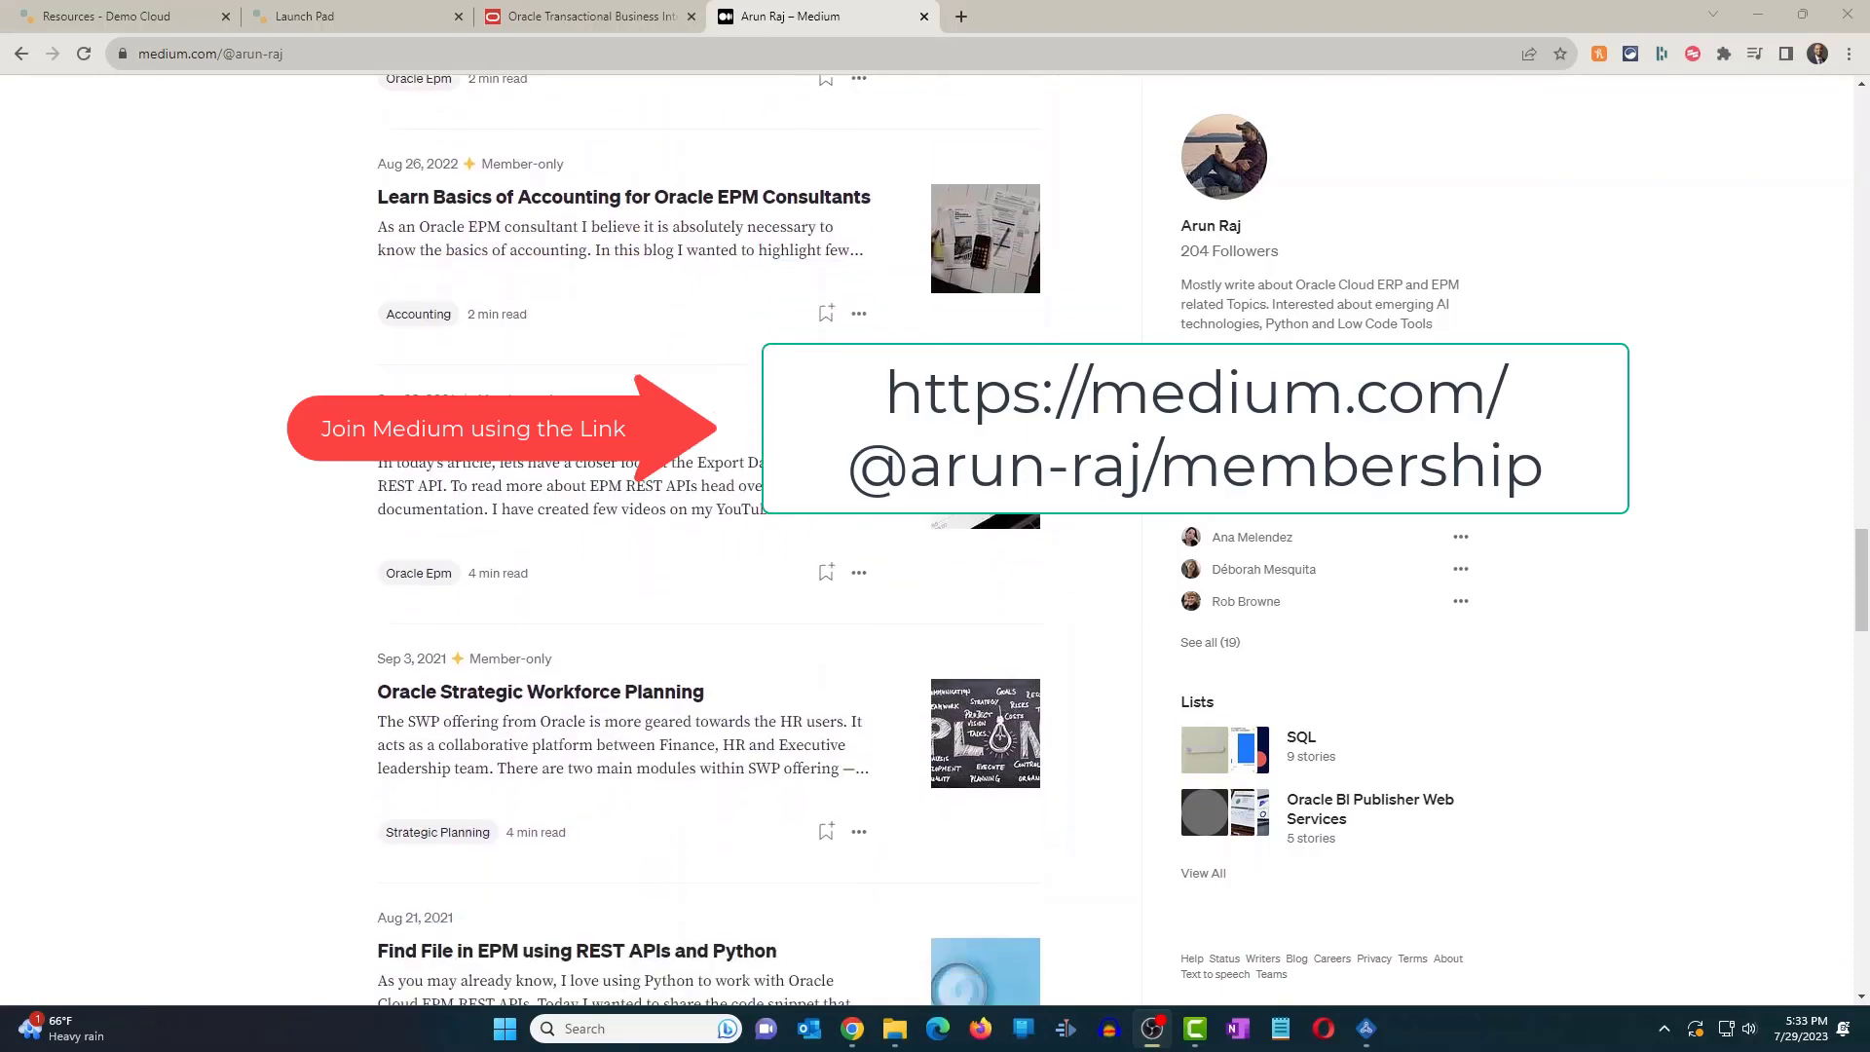